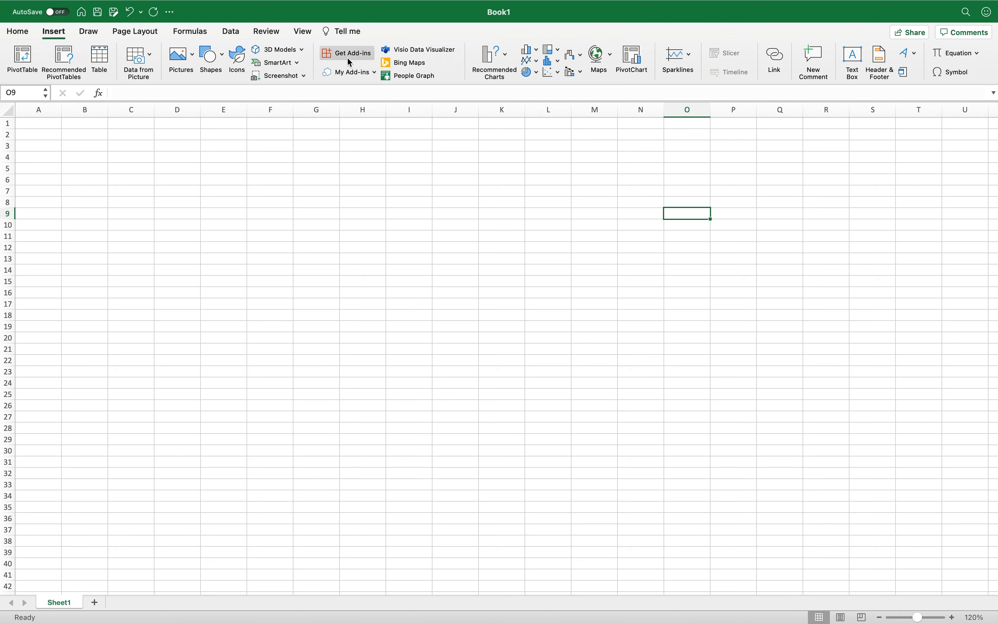
Step: Insert a text box over about A2:E10 reading "Components:", "Written Works = 30%", "Performace Task = 40%" and "Quarterly Assessment = 30%" on separate lines
click(853, 60)
drag(36, 134, 239, 229)
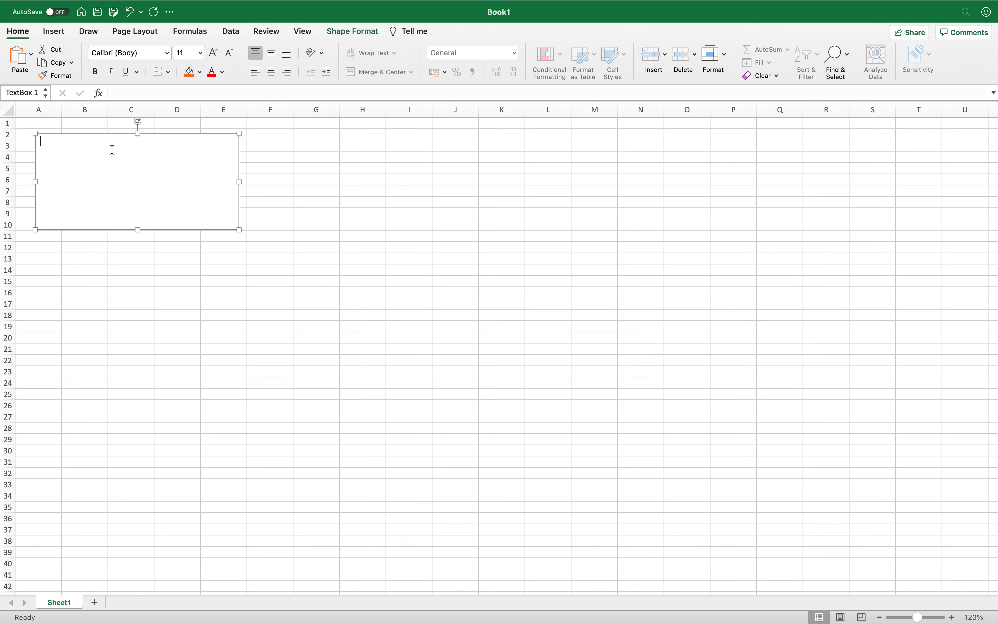
text(Components:)
key(Return)
text(Written Worr)
key(BackSpace)
text(ks = 30%)
key(Return)
text(Perfor)
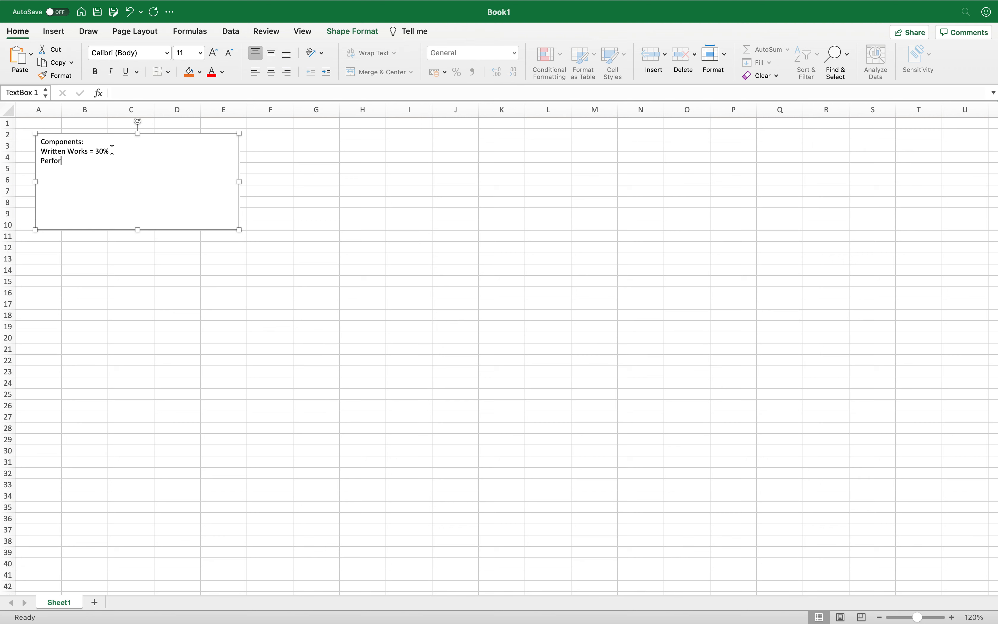
text(mace Task = 40%)
key(Return)
text(Quarterly Assessment = 30%)
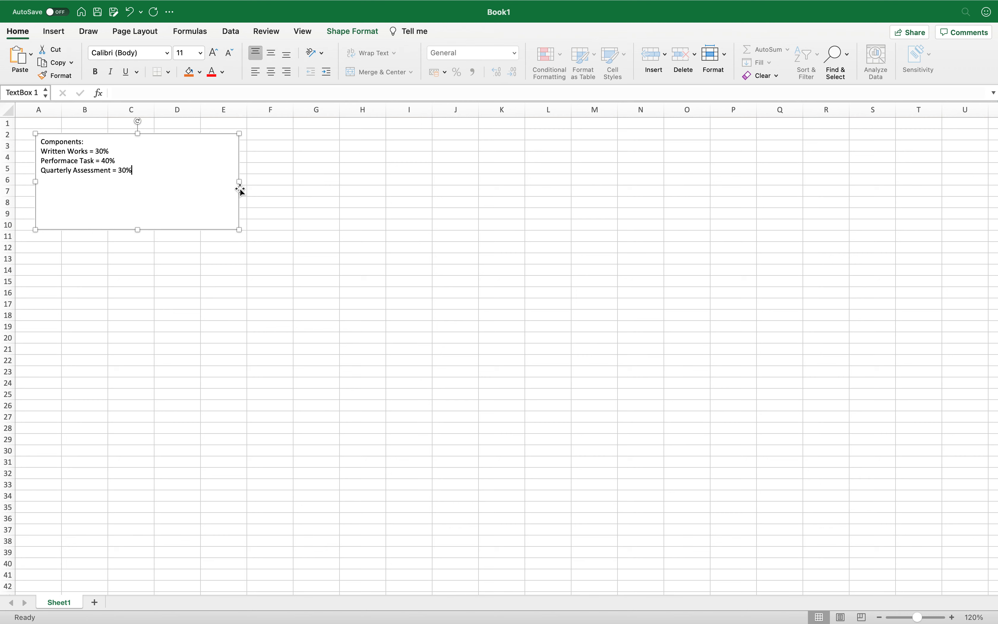
Step: Add lines to the text box for Cut-off Score = 50%, Passing grade = 75%, Lowest grade = 65% and Highest grade = 100%
key(Return)
text(Cut-off Score = 50%)
key(Return)
key(Return)
text(Passing grade = 75%)
key(Return)
text(Lowe)
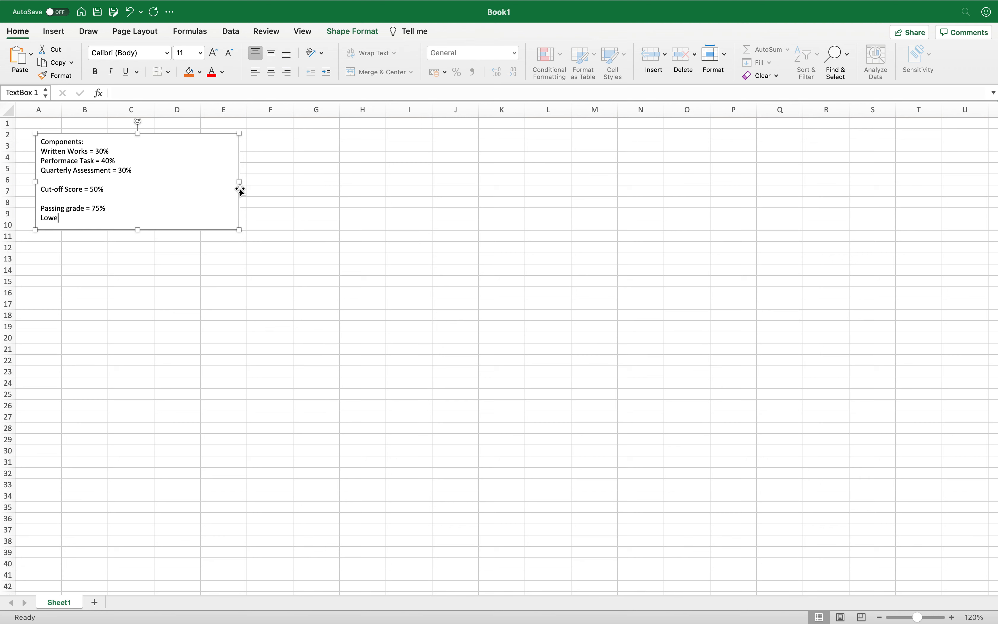
text(st grade =65%)
key(Return)
text(Highest b)
key(BackSpace)
text(grade = 100%)
Step: Narrow the text box to fit its lines and move it over columns S to U near row 1
click(239, 229)
drag(239, 229, 149, 243)
click(110, 135)
drag(110, 135, 940, 127)
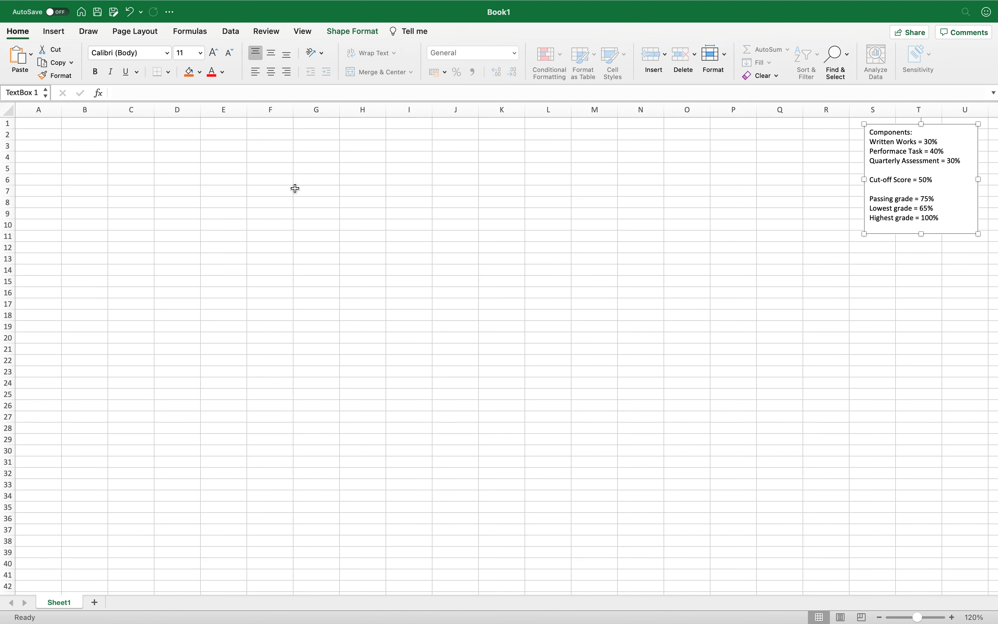
Step: Enter "Subject: General Mathematics" in cell A5, leaving the rows above it for the sheet heading
click(34, 125)
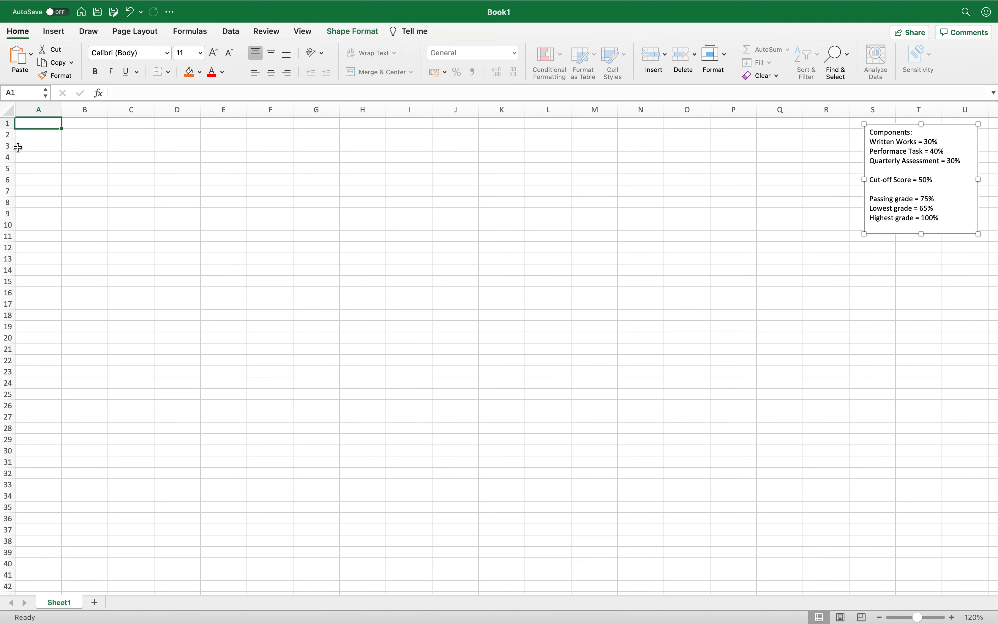
click(7, 122)
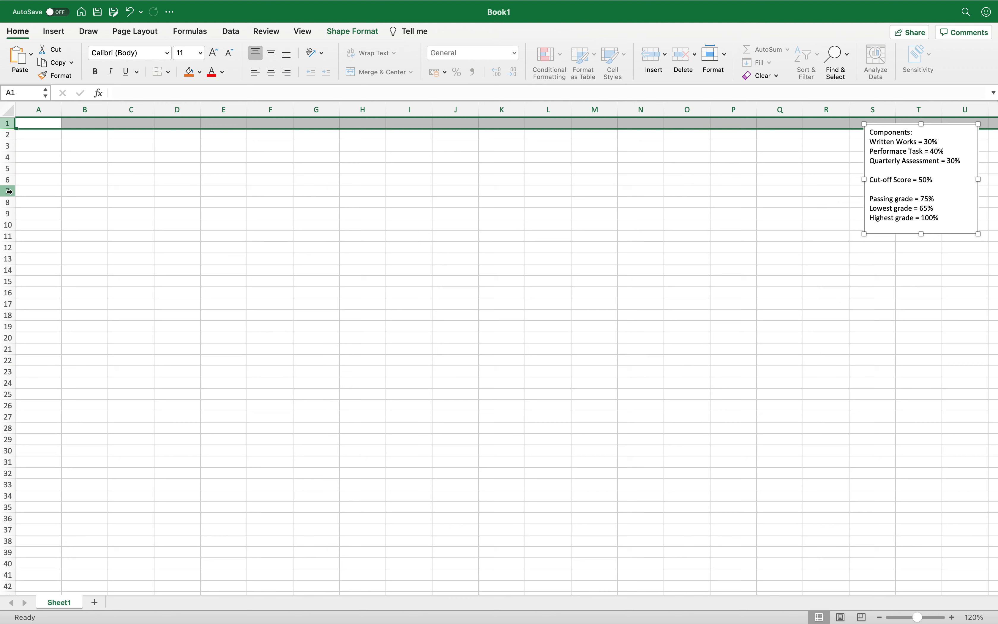
shift+click(7, 169)
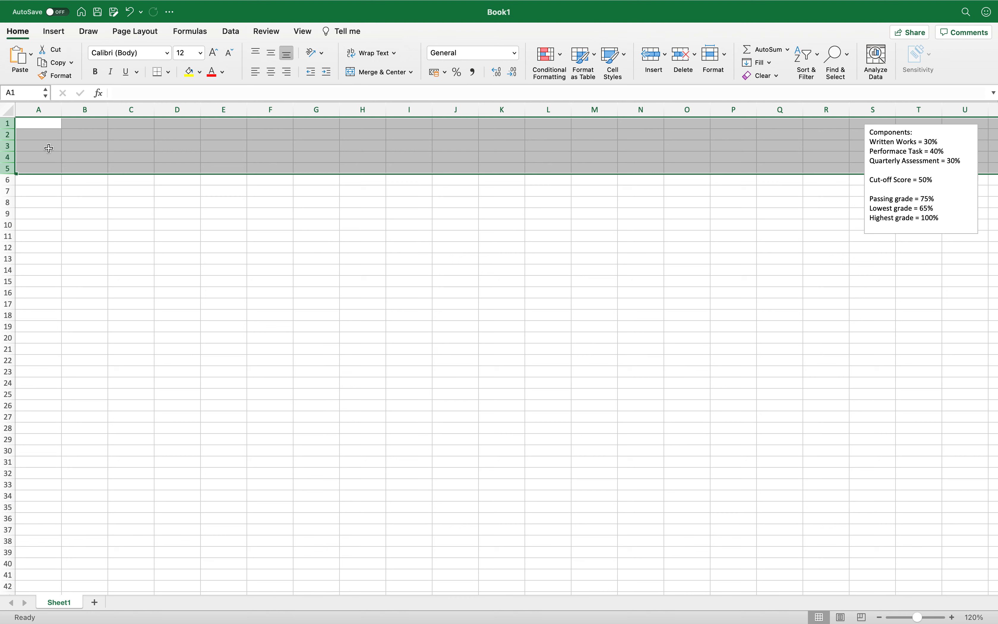
click(47, 148)
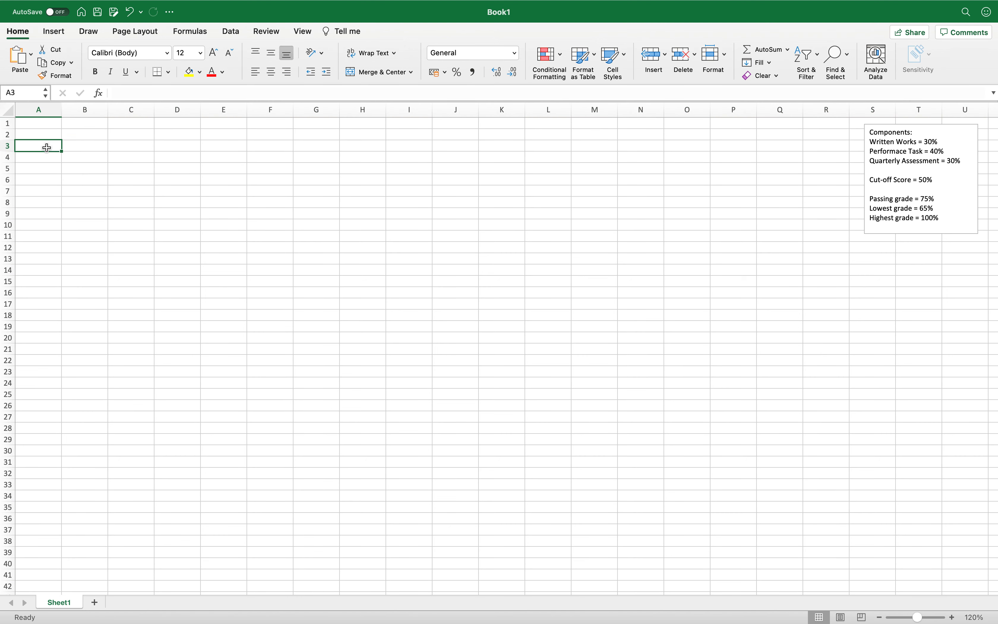
key(Down)
key(Down)
text(Subject: )
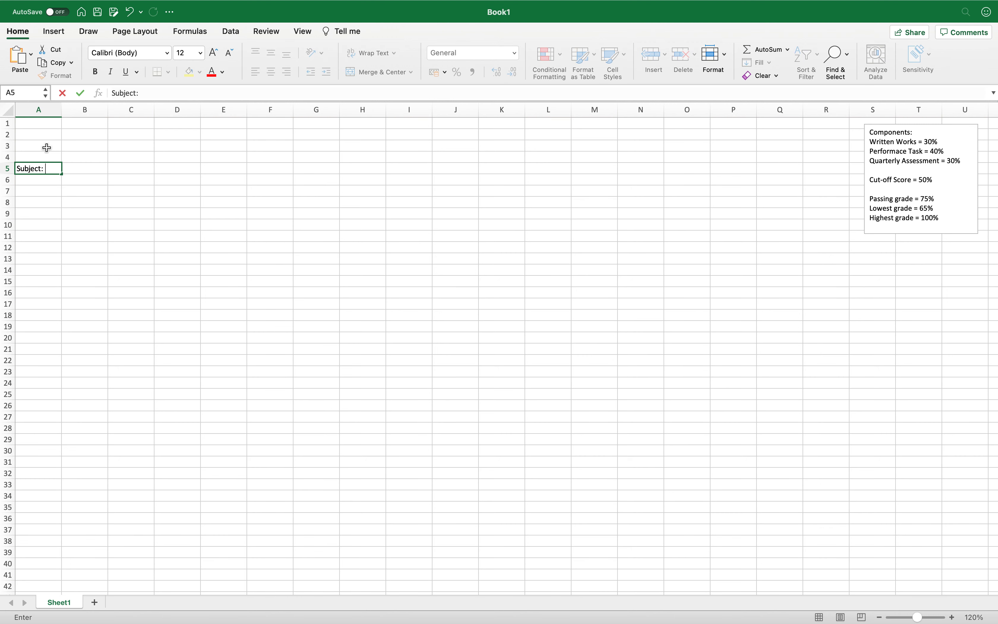
text(General Mathemat)
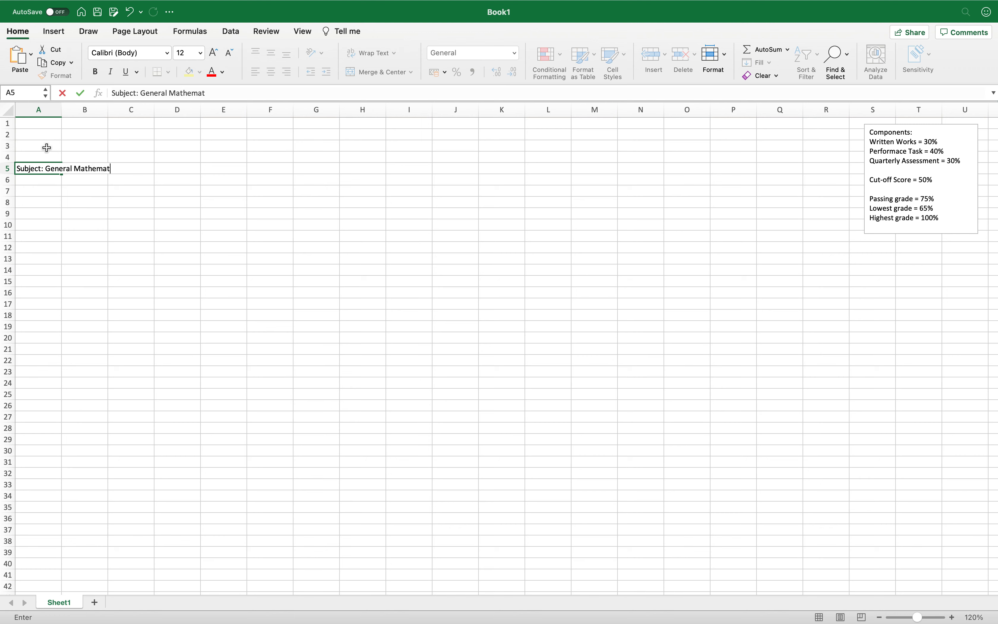
text(ics)
key(Return)
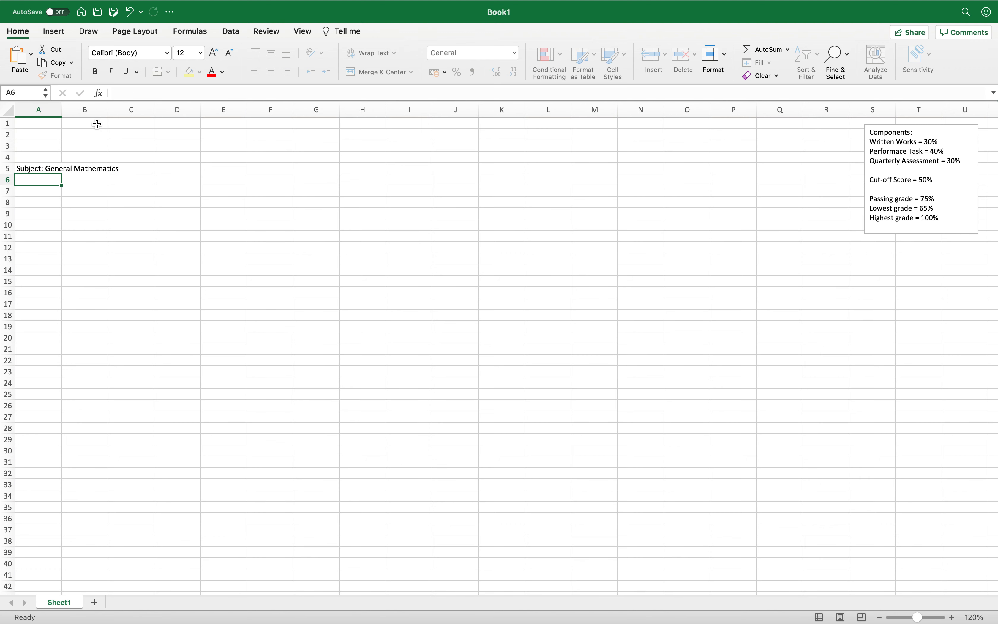
Step: Enter the school name "Something Something Senior High School" in cell B1
click(96, 123)
click(54, 122)
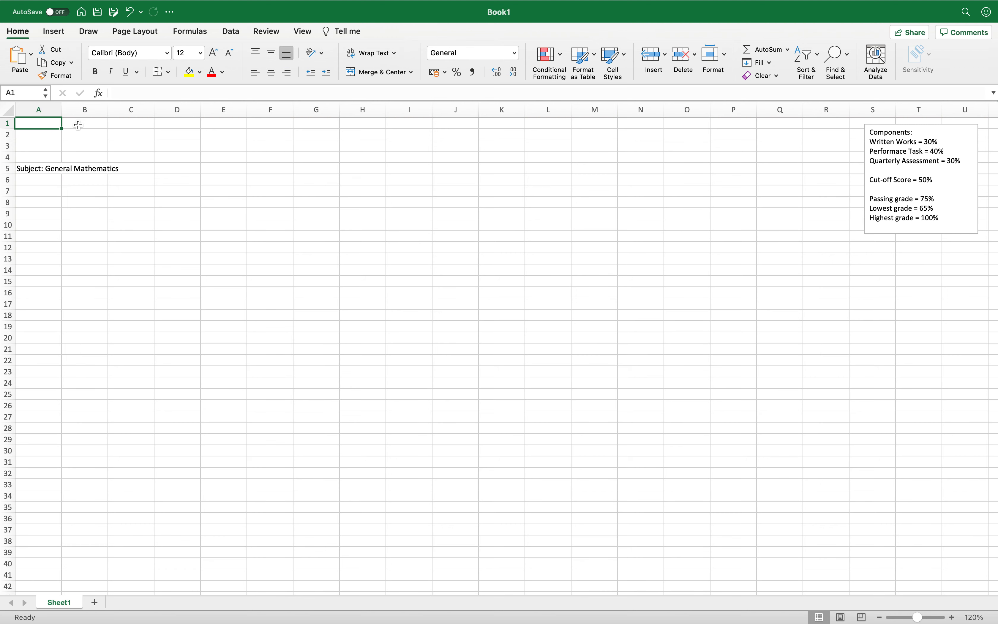
click(80, 126)
text(Something Something )
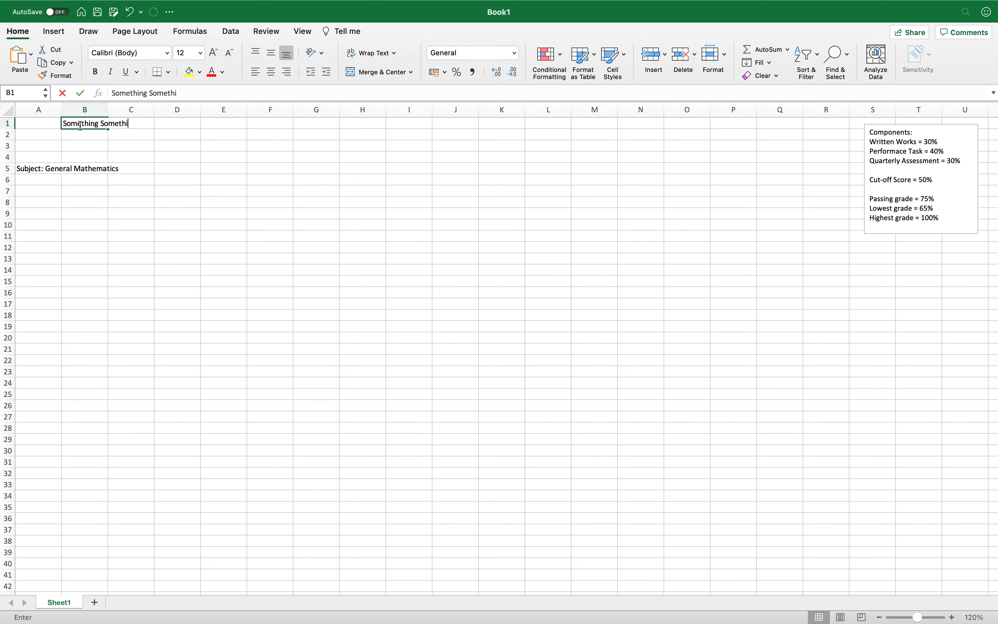
text(Fig)
key(BackSpace)
key(BackSpace)
key(BackSpace)
text(Senio)
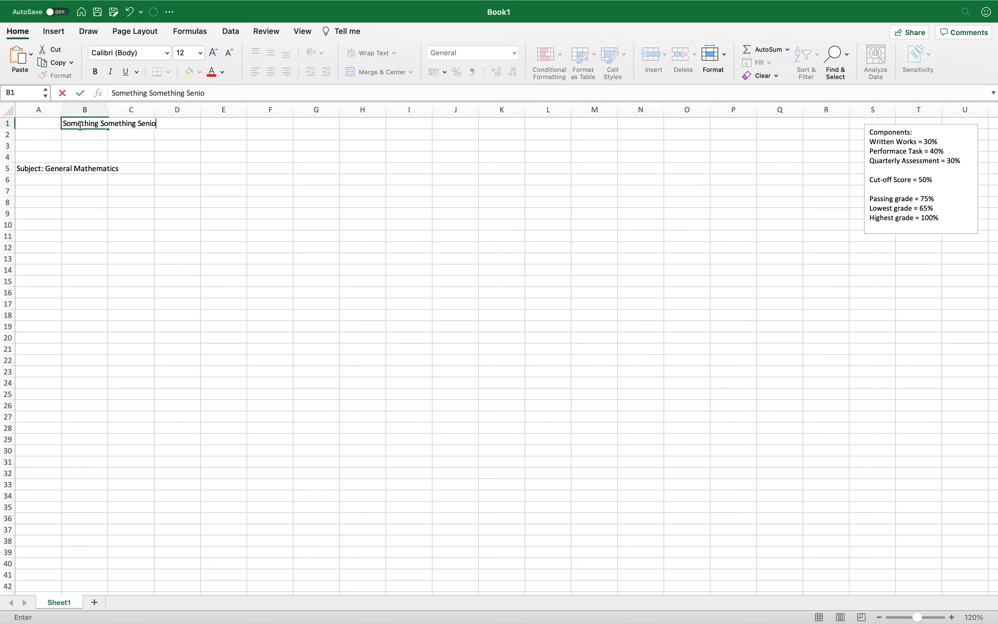
text(r High School)
key(Return)
Step: Enter "Section: STEM 11 - A" in cell D5, on the same row as the subject
key(Down)
key(Down)
key(Left)
key(Down)
key(Right)
key(Right)
key(Up)
key(Down)
key(Right)
text(Se)
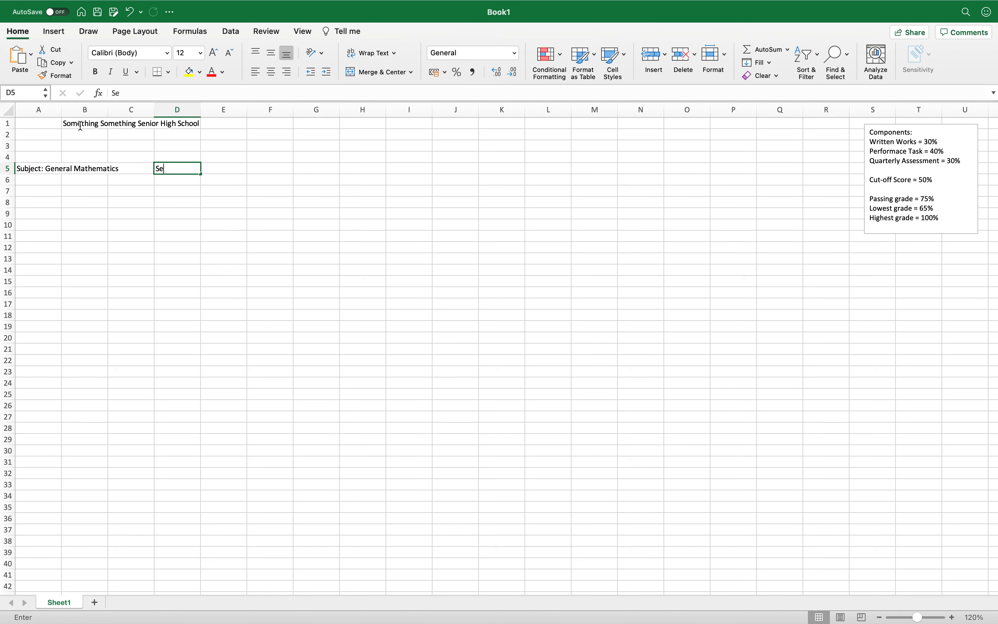
text(ction: S)
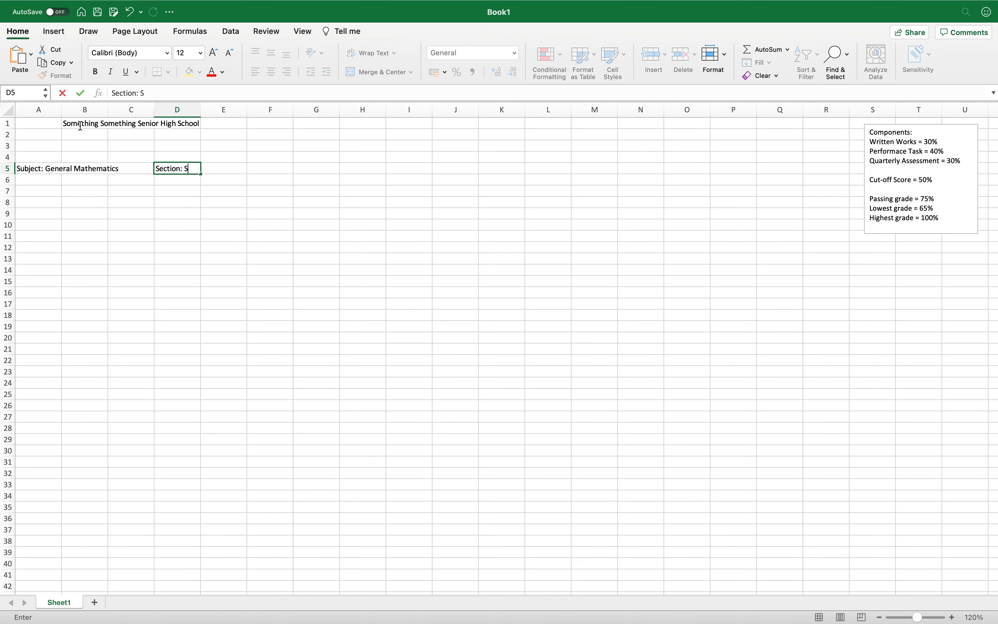
text(TEM 11 - A)
key(Return)
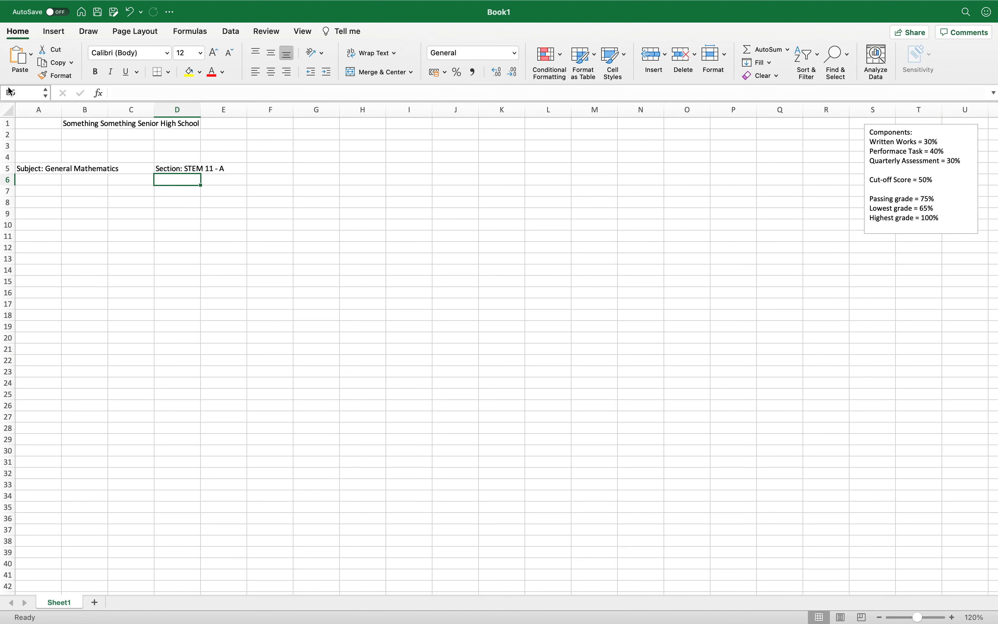
Step: Start the student table in row 7 with the headers No., Last Name and First Name in A7:C7
drag(9, 123, 9, 225)
click(151, 353)
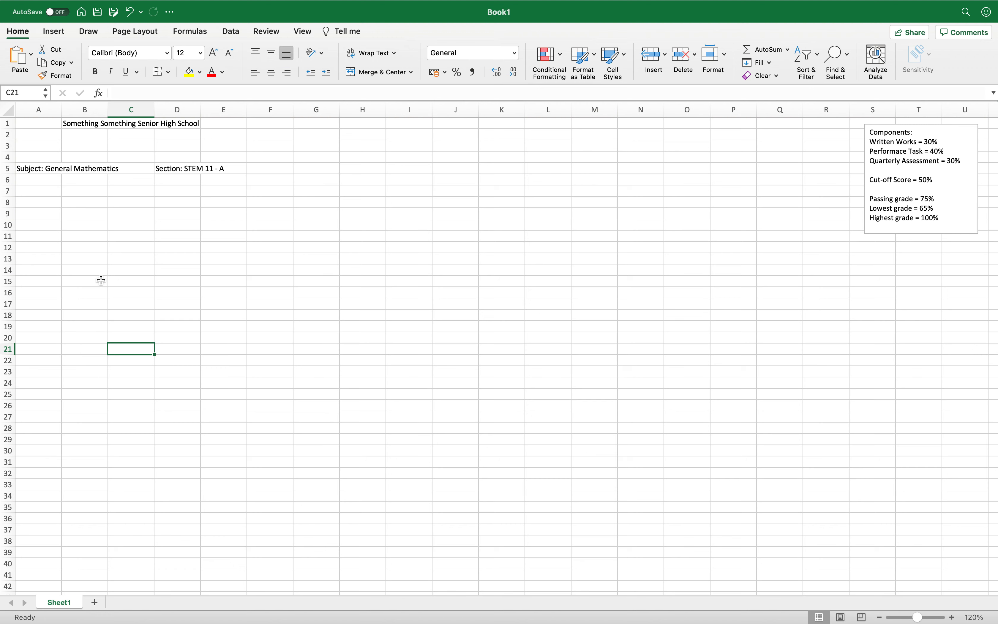
click(53, 194)
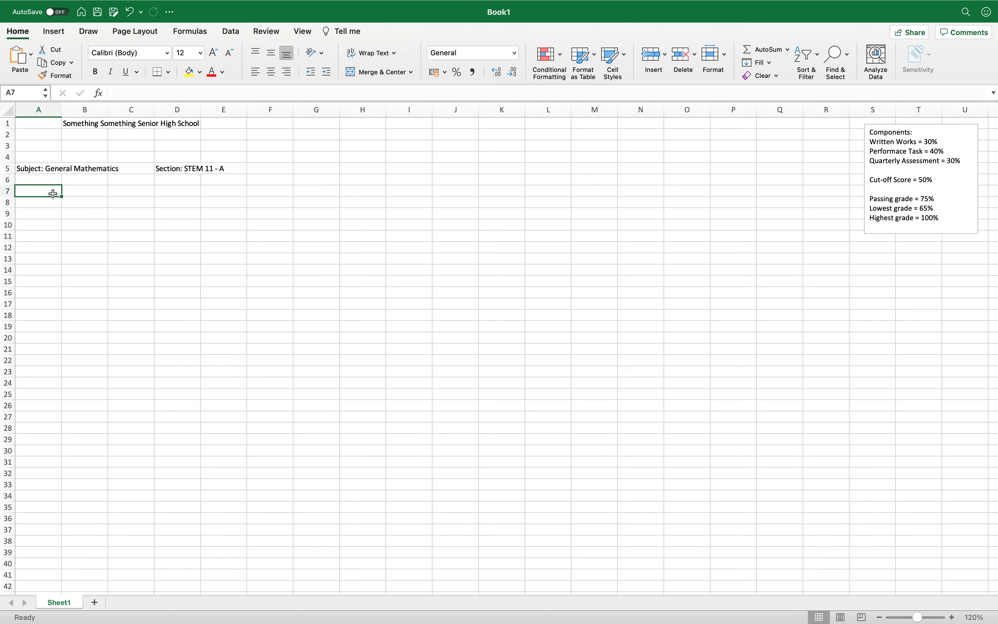
text(No.)
key(Tab)
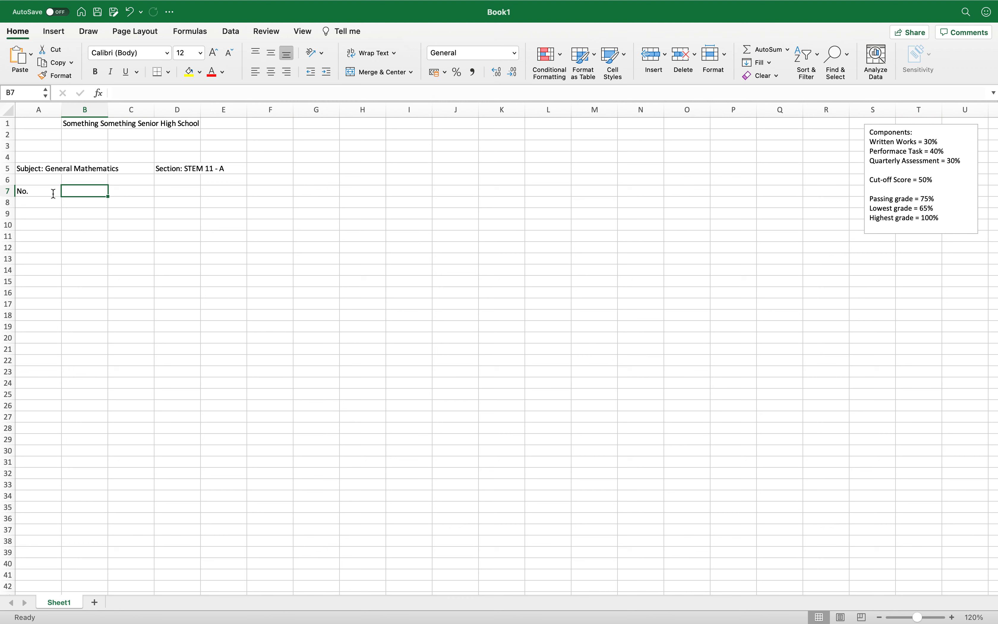
text(Last Name)
key(Tab)
text(First Name)
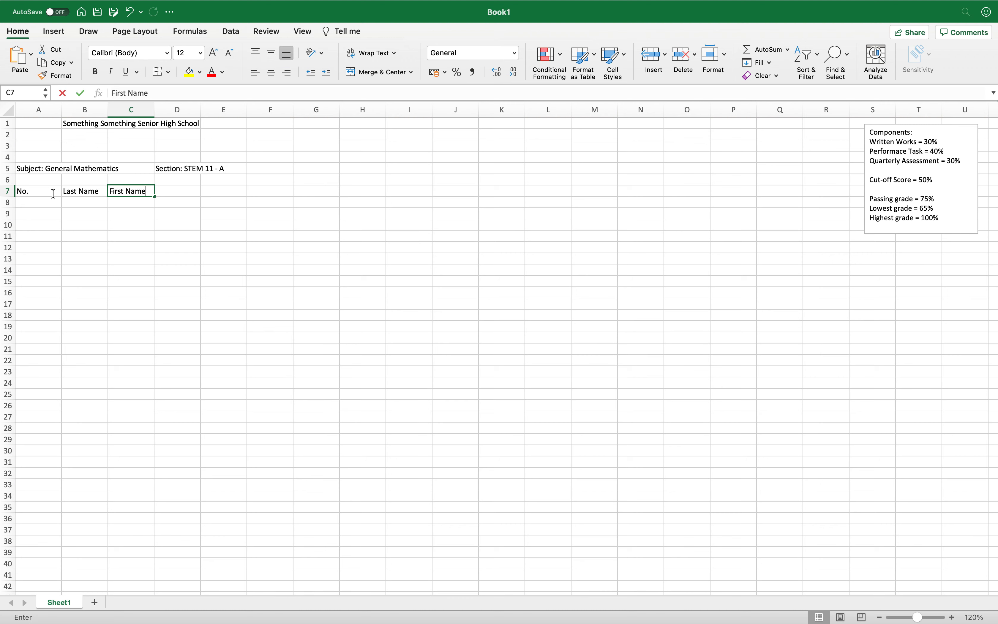
Step: Add the headers M.I., Section and Student No. in cells D7:F7
key(Tab)
text(M.I.)
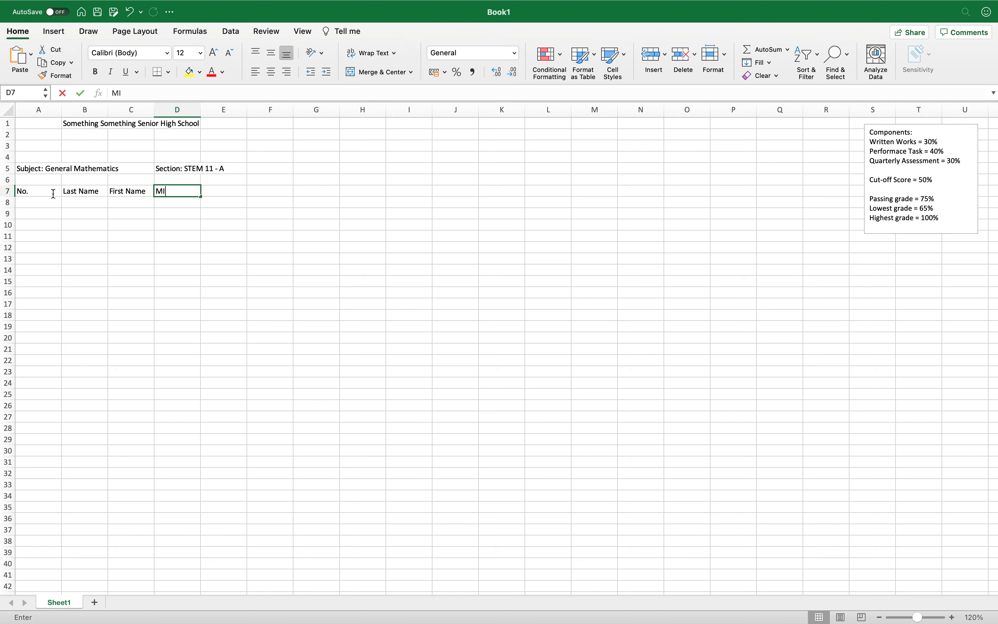
key(Tab)
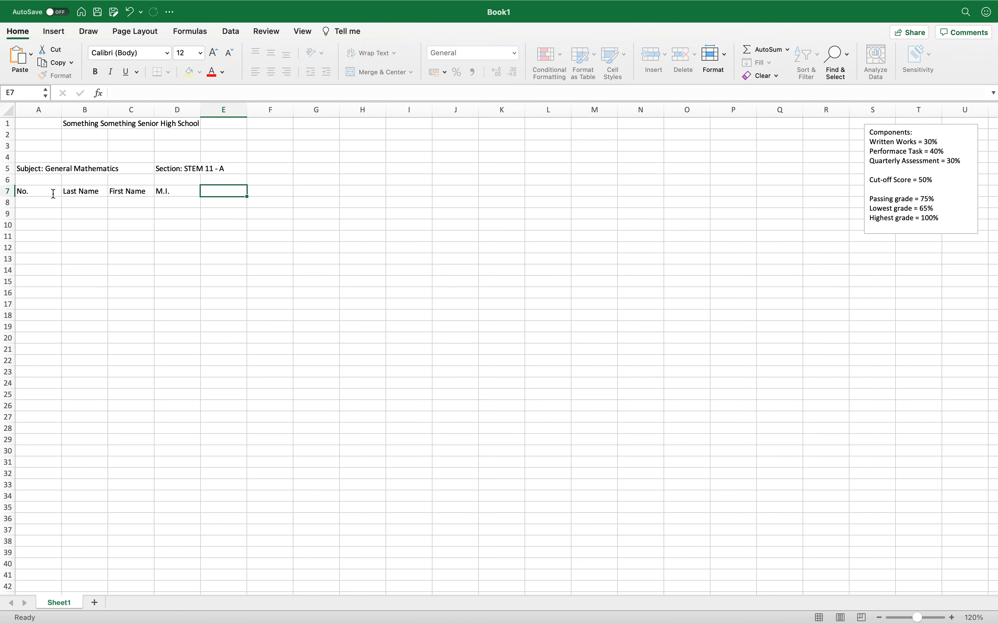
text(Section)
key(Tab)
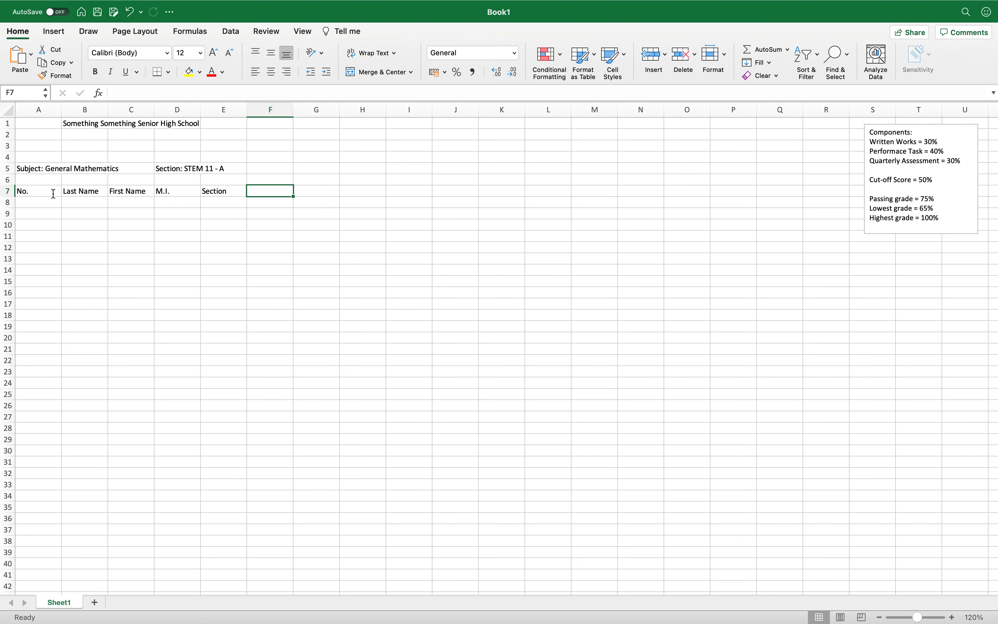
text(Student No.)
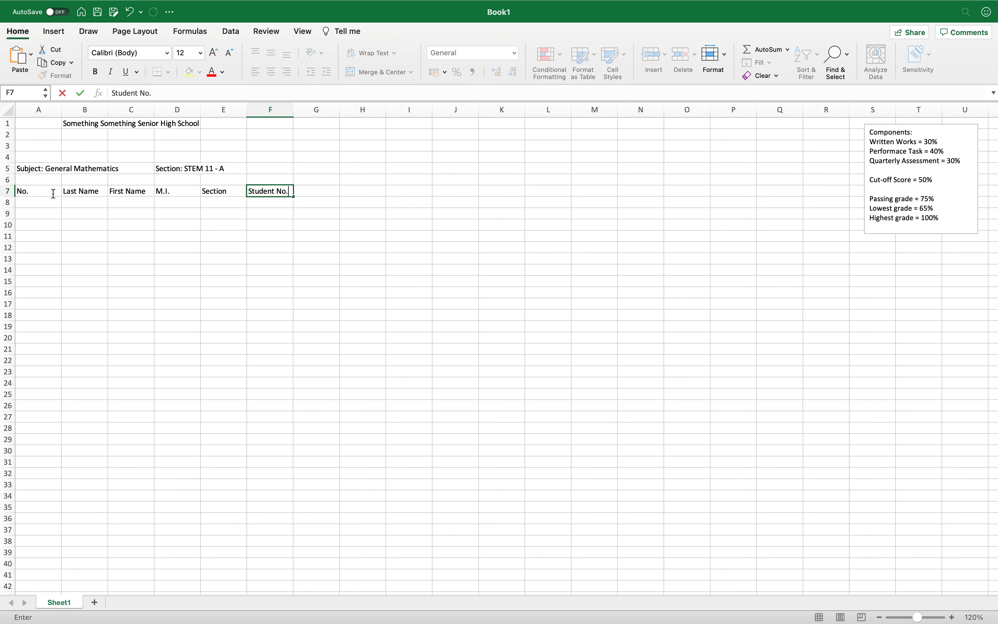
key(Tab)
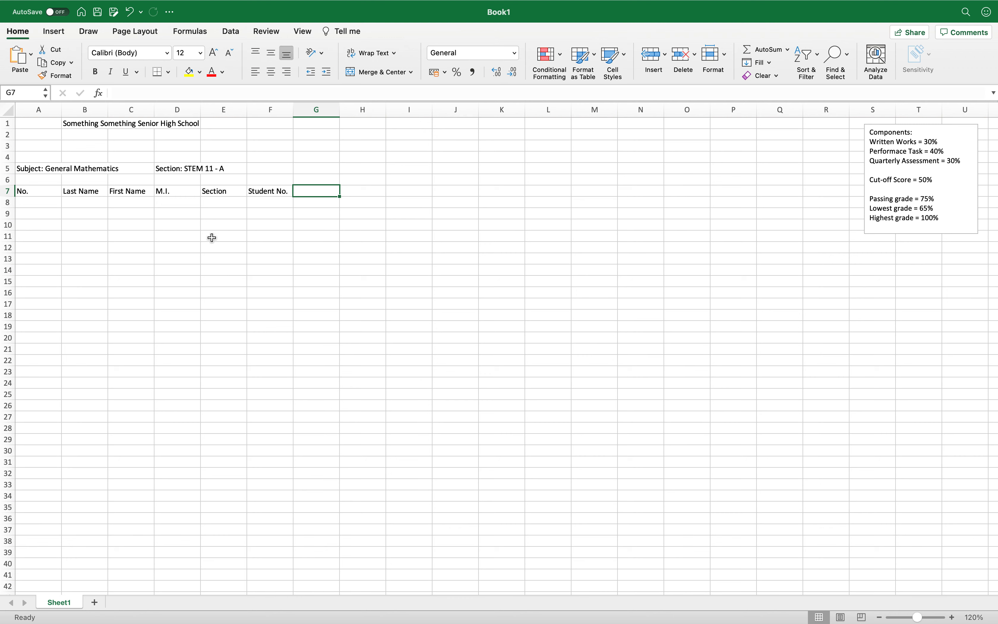
Step: Narrow the No. column (A) and the M.I. column (D) to a width of 4.00 each
click(41, 110)
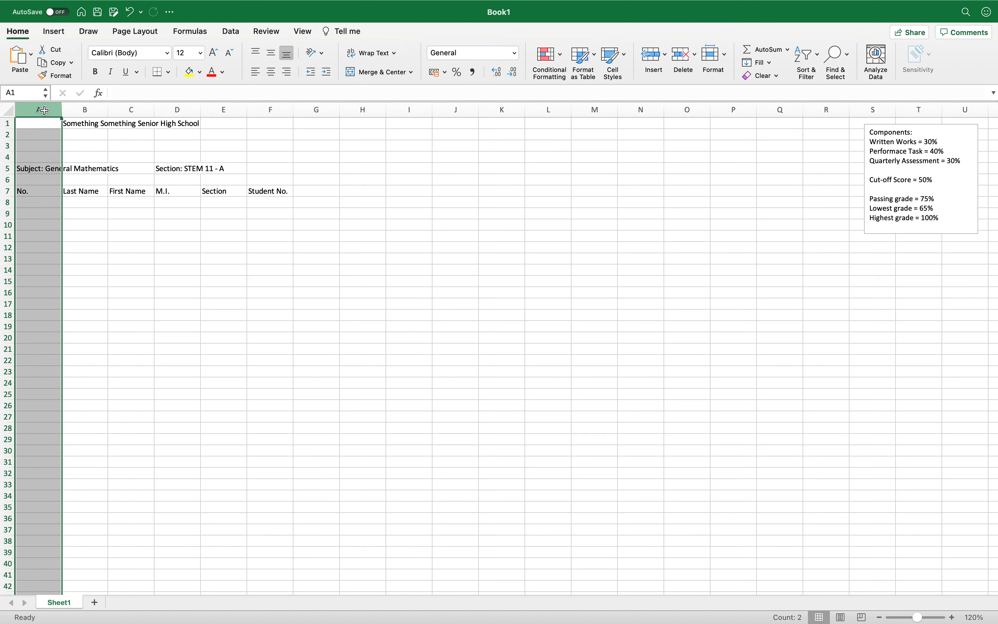
double_click(62, 109)
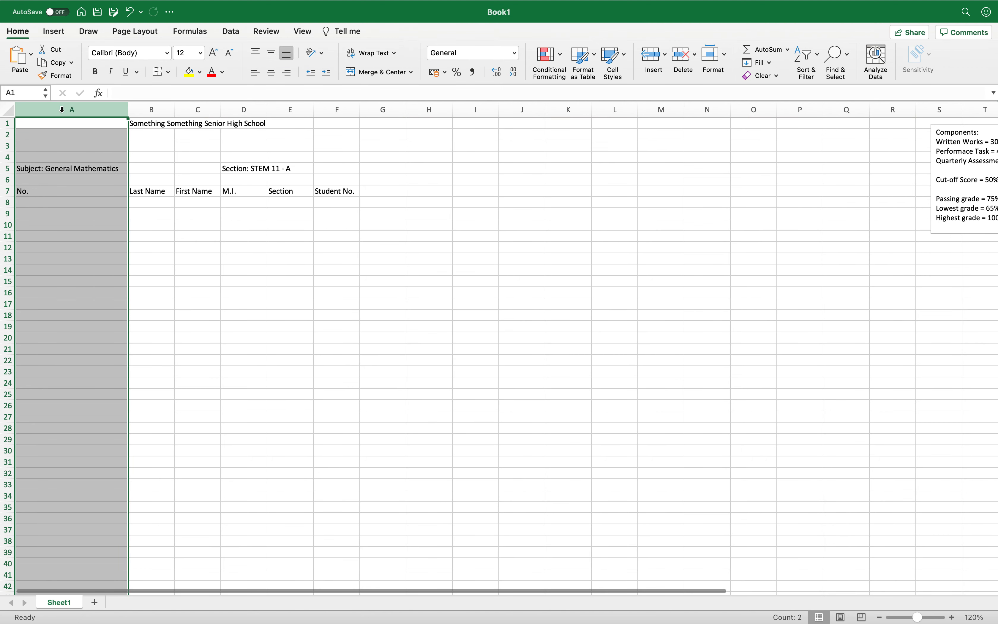
drag(128, 108, 36, 109)
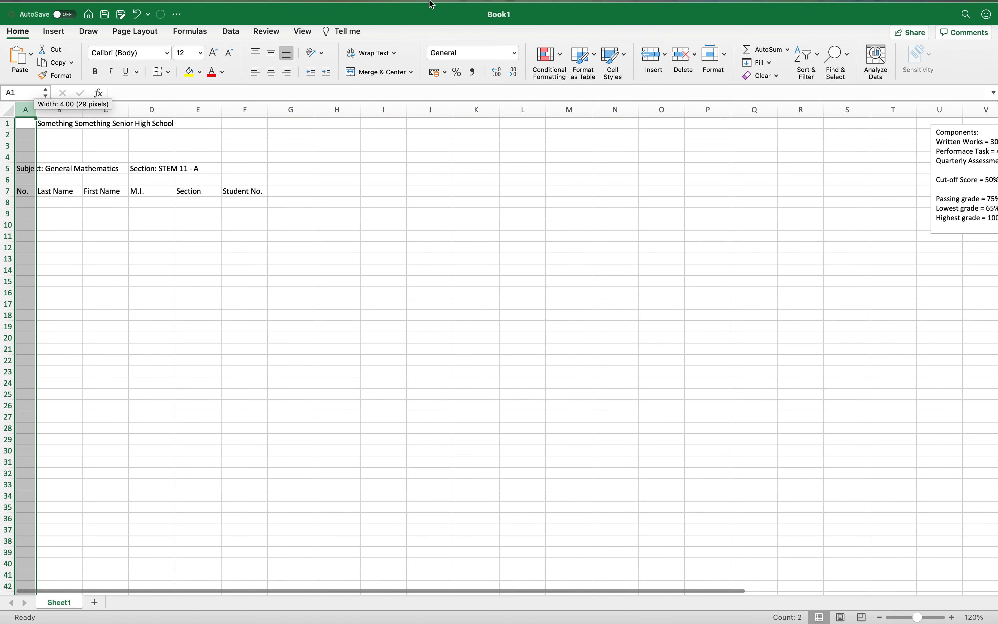
click(78, 156)
click(103, 171)
click(158, 109)
drag(174, 109, 150, 111)
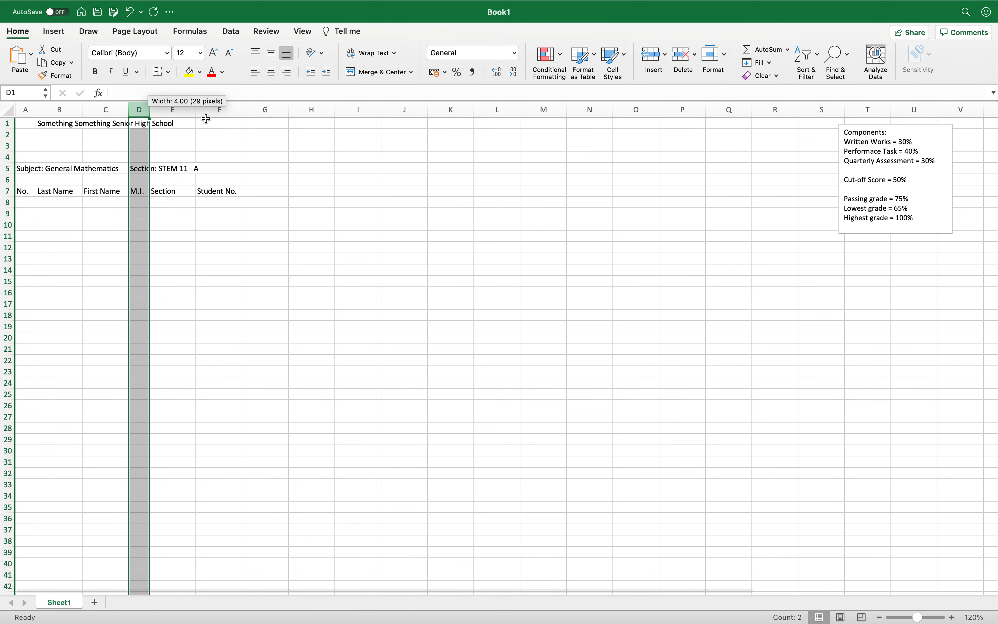
Step: Enter the student numbers 1 to 5 down the No. column in cells A8:A12
click(31, 202)
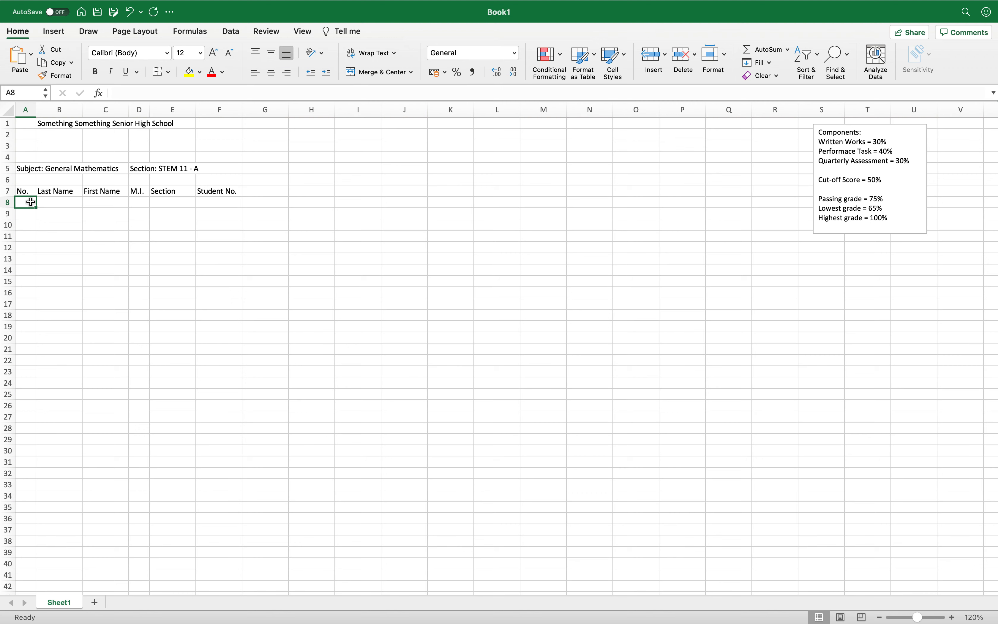
text(1)
key(Return)
text(2)
key(Return)
text(3)
key(Return)
text(4)
key(Return)
text(5)
Step: Extend the number series from A8:A12 down to A27 so the students are numbered through 20
click(33, 205)
shift+click(33, 247)
drag(36, 253, 33, 418)
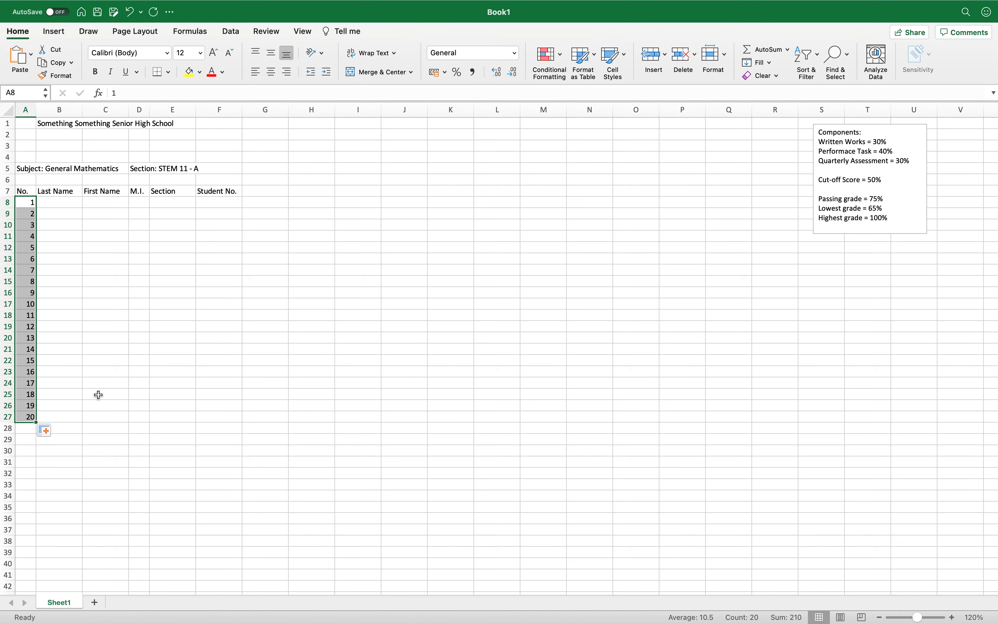
click(139, 338)
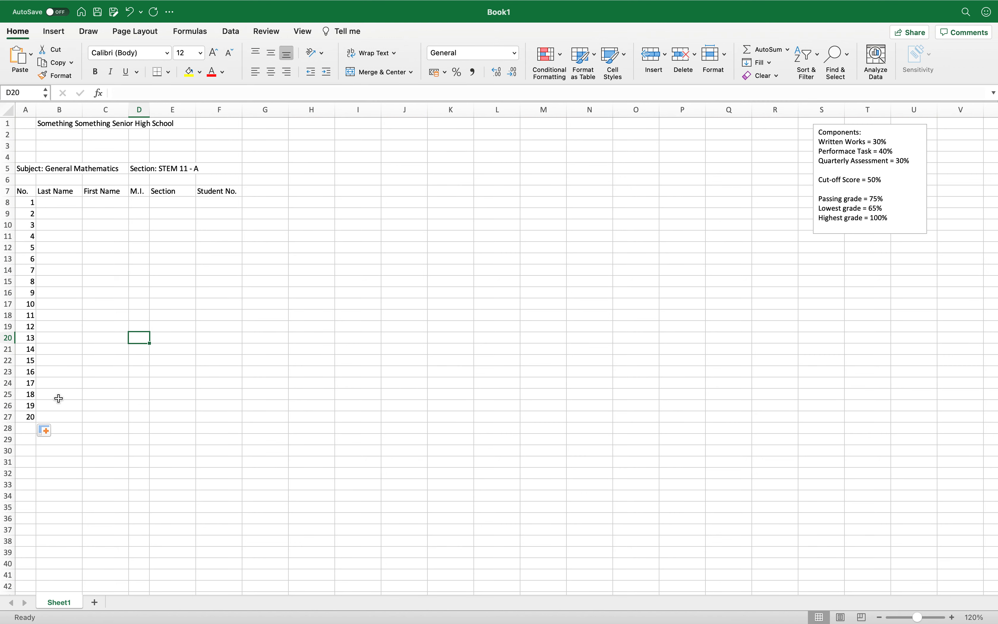
click(28, 427)
click(26, 202)
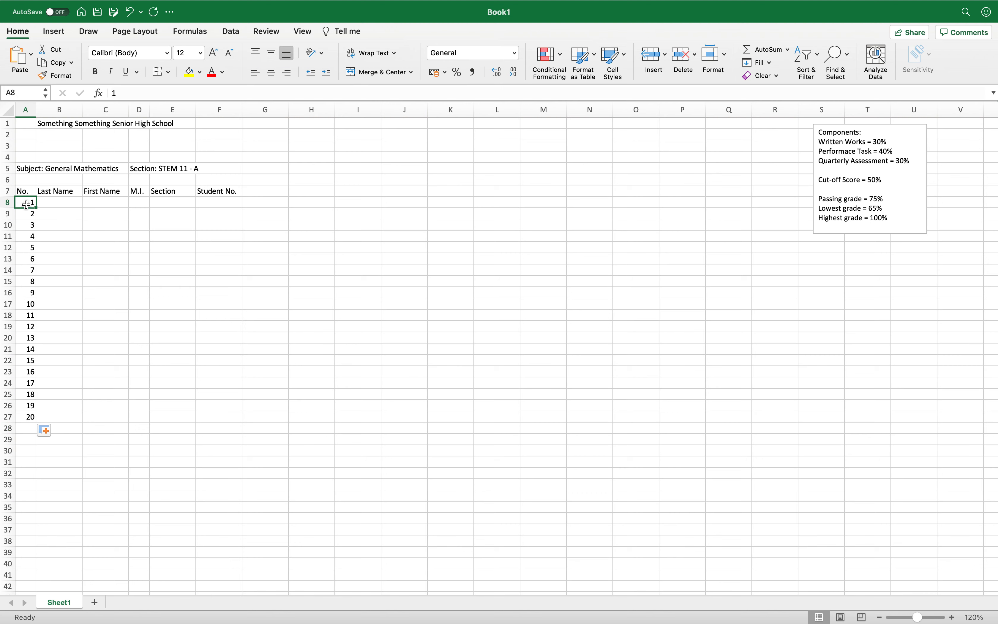
Step: Move the student numbers 1 to 20 down two rows so the list occupies cells A10:A29
shift+click(33, 419)
key(super+c)
click(28, 214)
key(super+v)
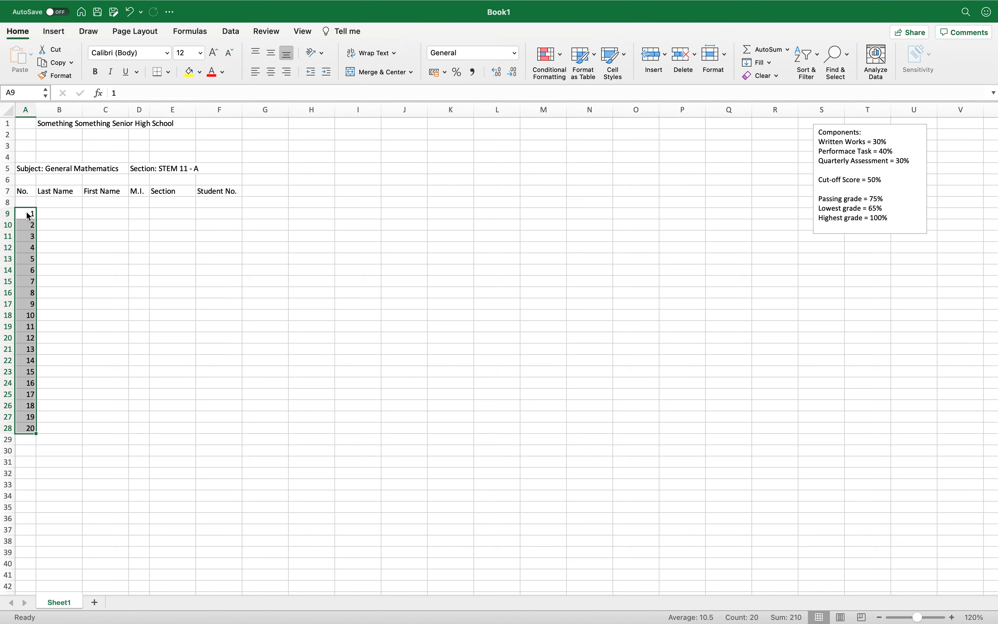
key(super+c)
click(23, 227)
key(Return)
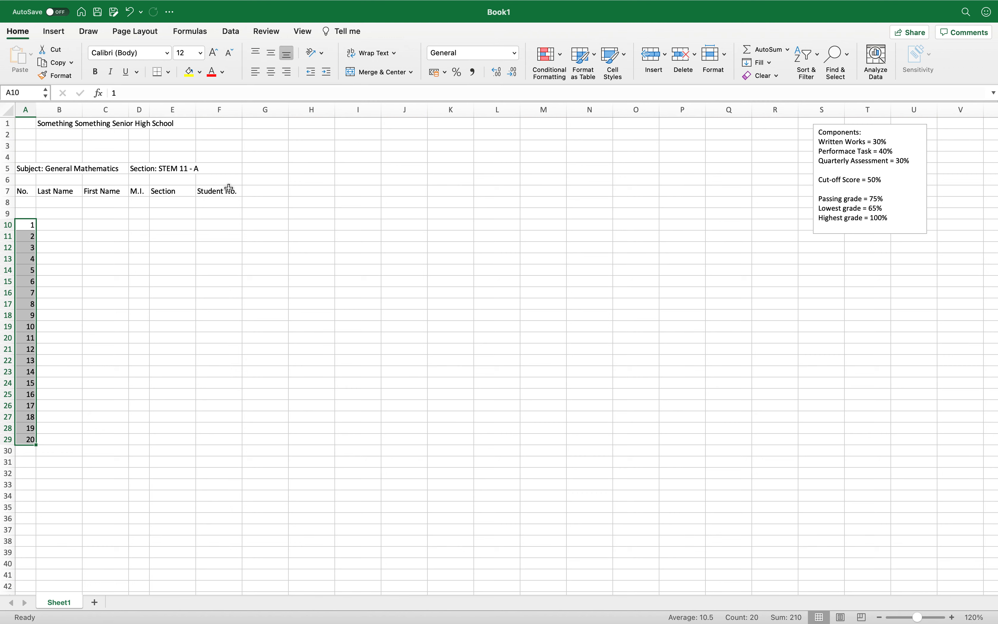
Step: Add the headers Quiz 1, Quiz 2 and Quiz 3 in cells G7:I7
click(282, 188)
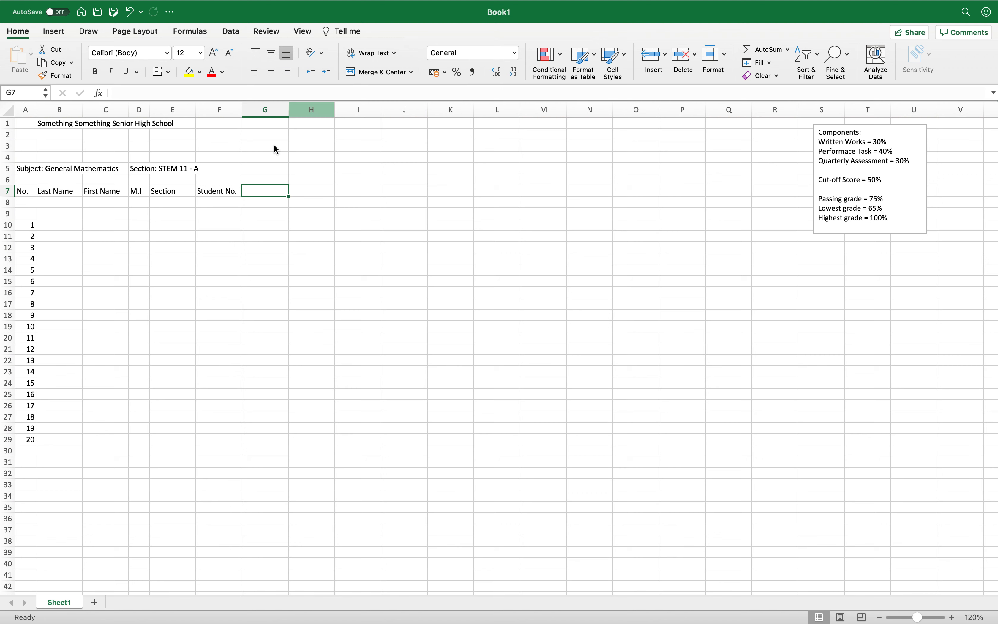
click(264, 177)
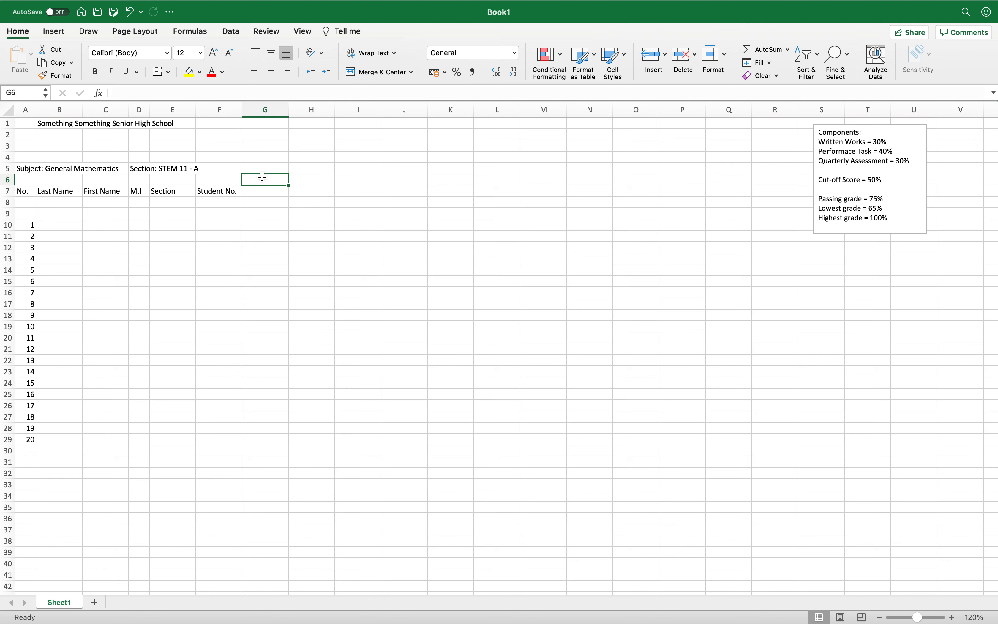
key(Down)
text(Quiz 1)
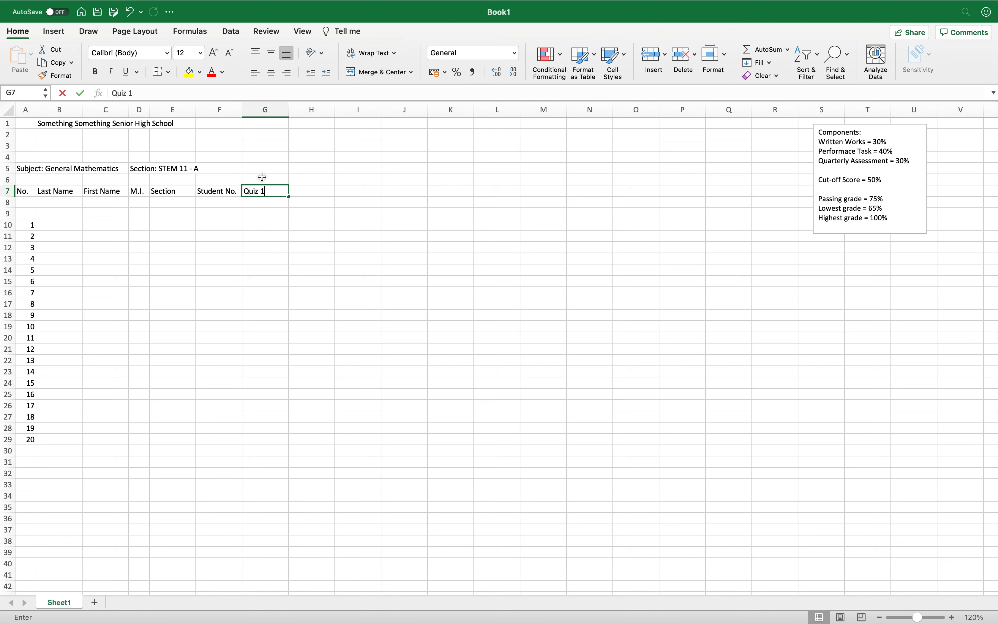
key(Tab)
text(Q)
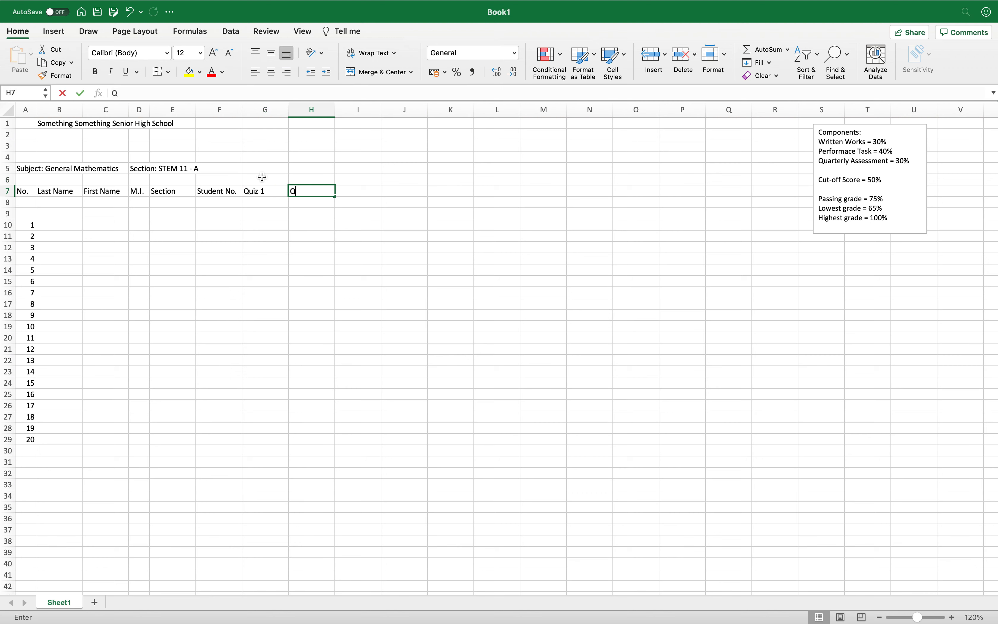
text(uiz 2)
key(Tab)
text(Qui)
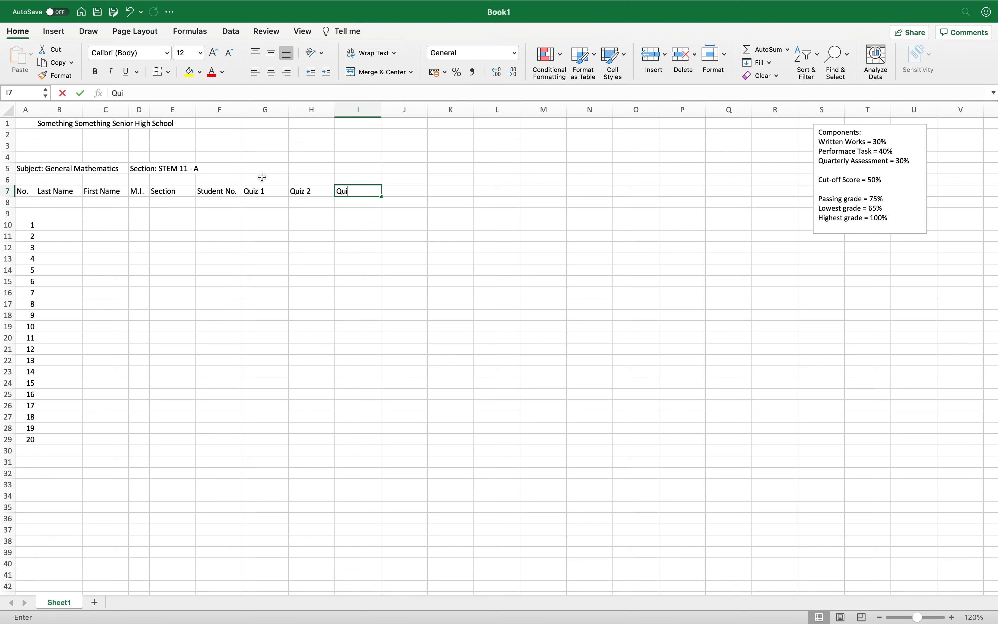
text(z 3)
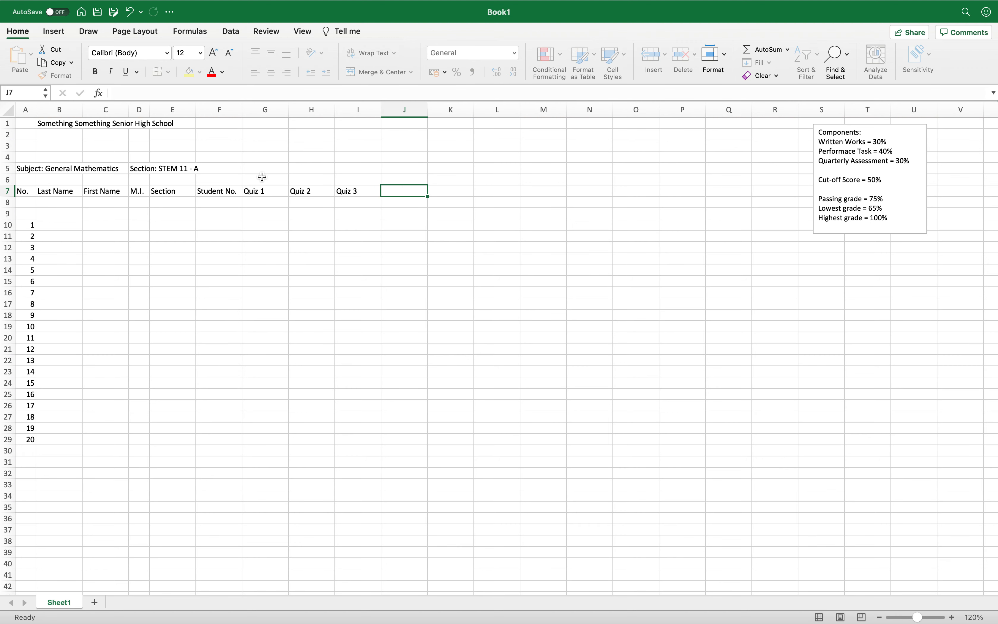
key(Tab)
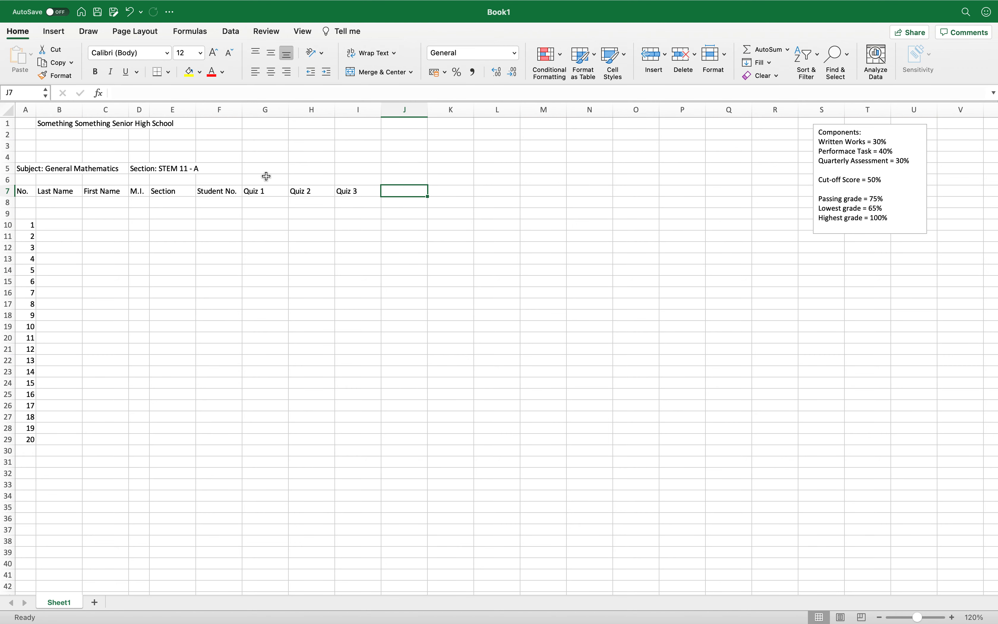
Step: Add the headers Total and Percentage in cells J7:K7 after the quiz columns
text(Total)
key(Tab)
text(Percentage)
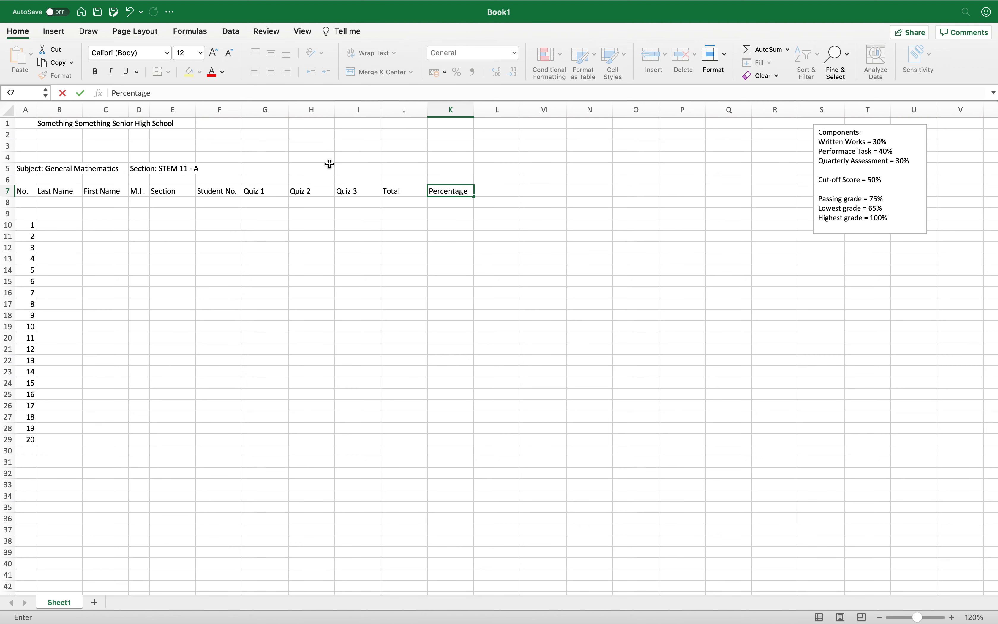
key(Return)
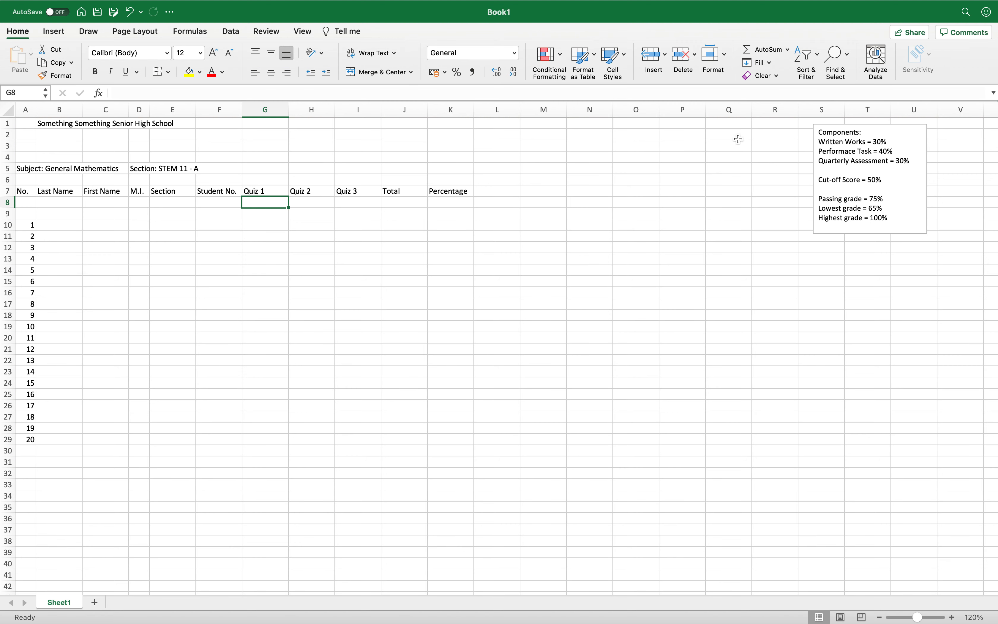
Step: Add the headers PT 1, PT 2 and PT 3 - CPT in cells L7:N7
click(513, 193)
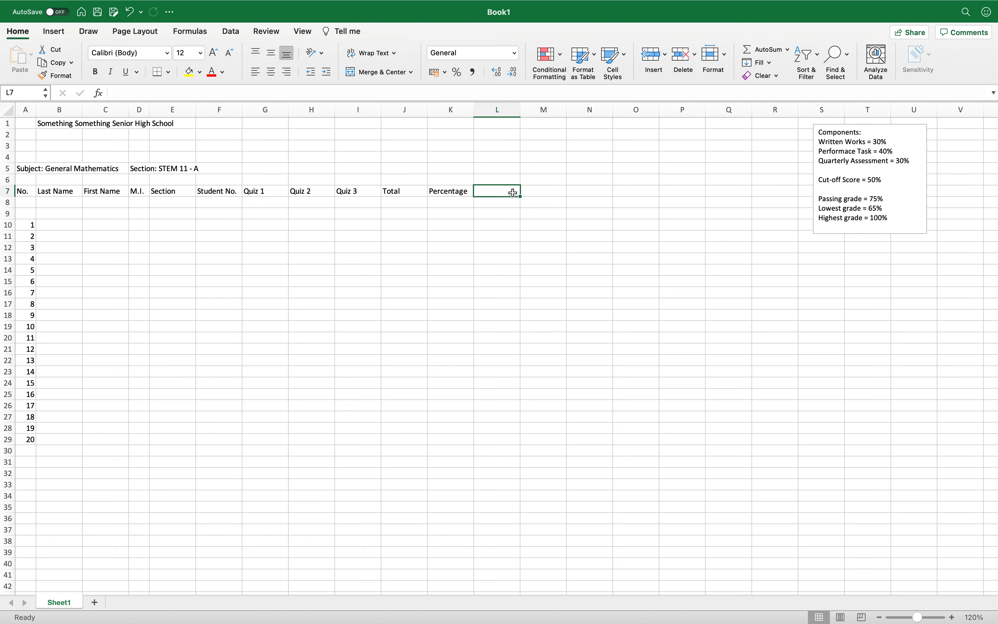
text(PT 1)
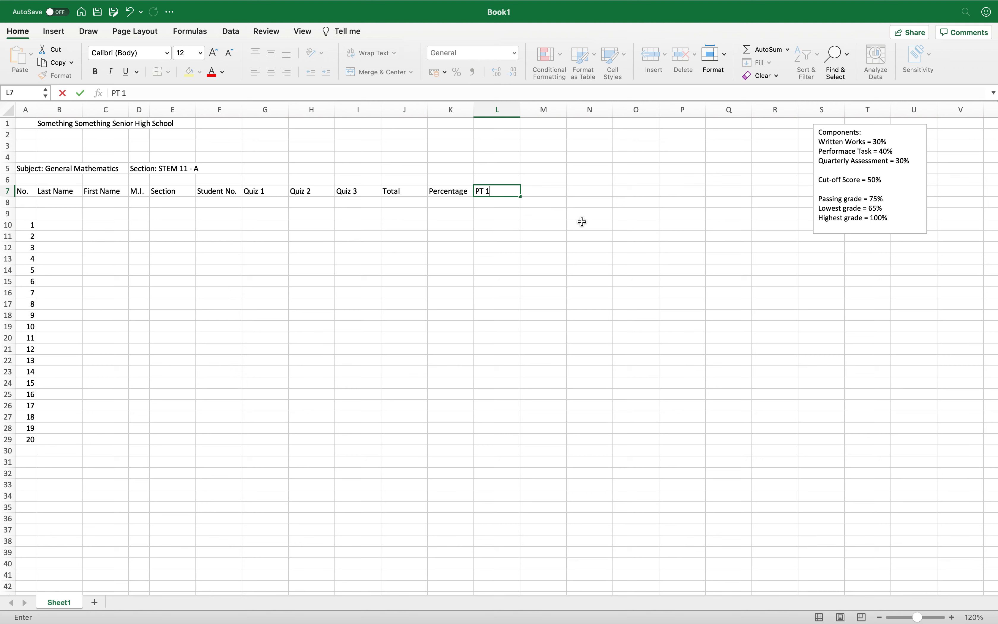
key(Tab)
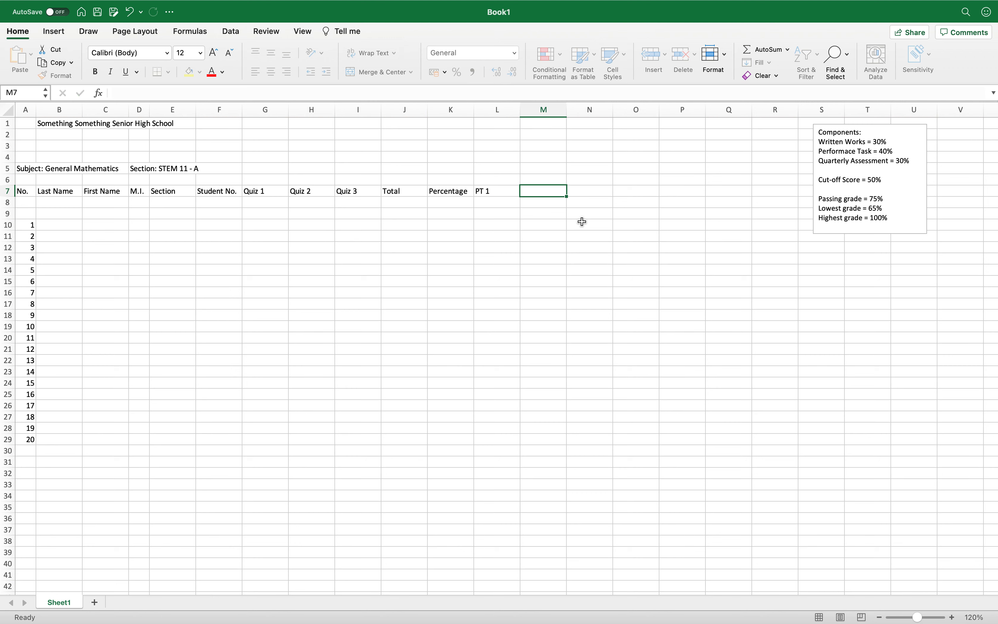
text(PT 2)
key(Tab)
text(PT3)
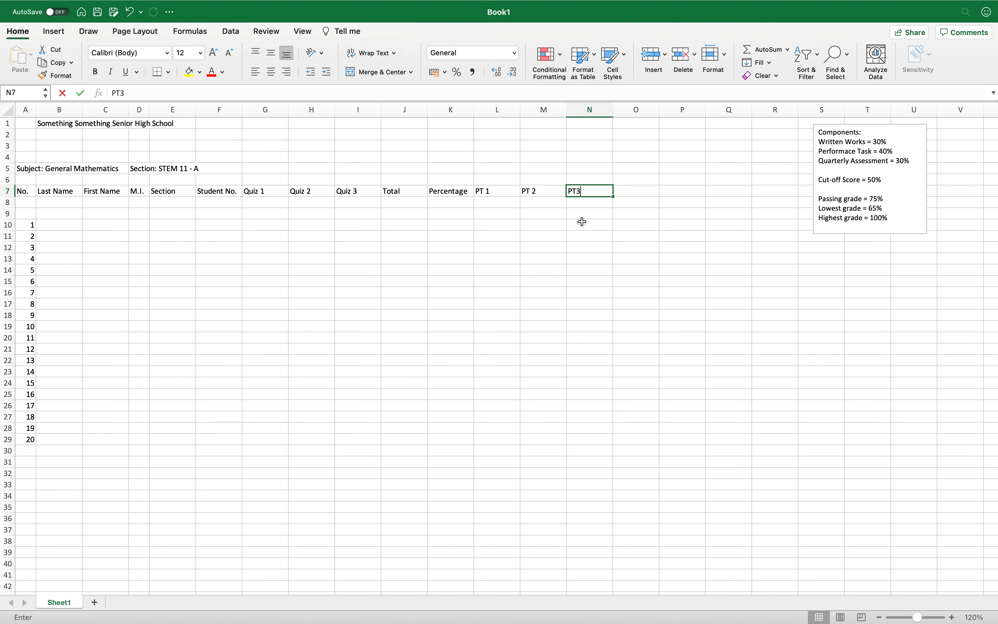
key(BackSpace)
text(3)
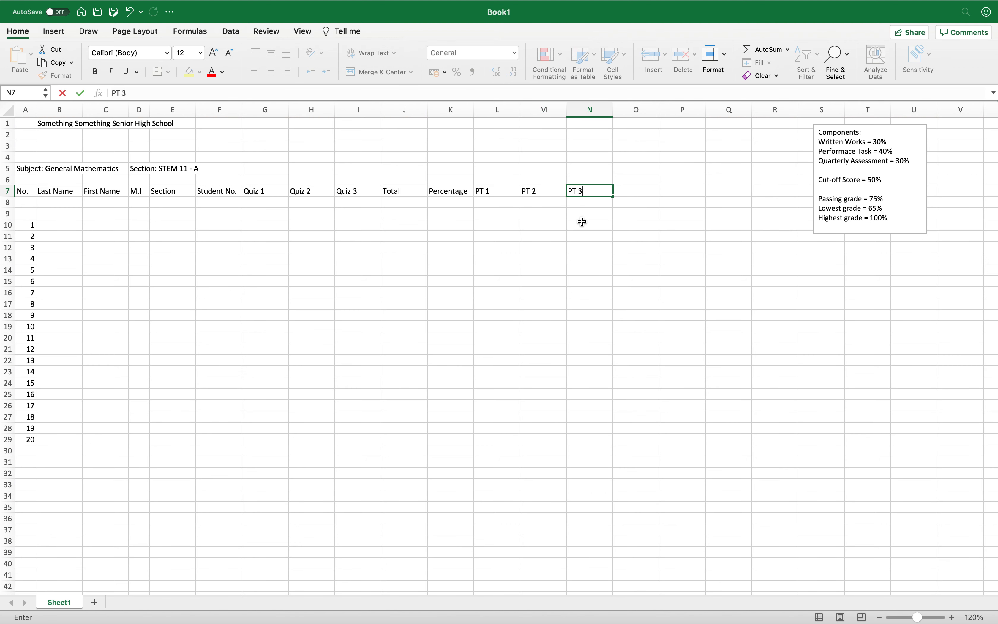
text( -Cu)
key(BackSpace)
key(BackSpace)
text(CPT)
key(Tab)
Step: Add the headers Total and Percentage in cells O7:P7 after the PT columns
text(Total)
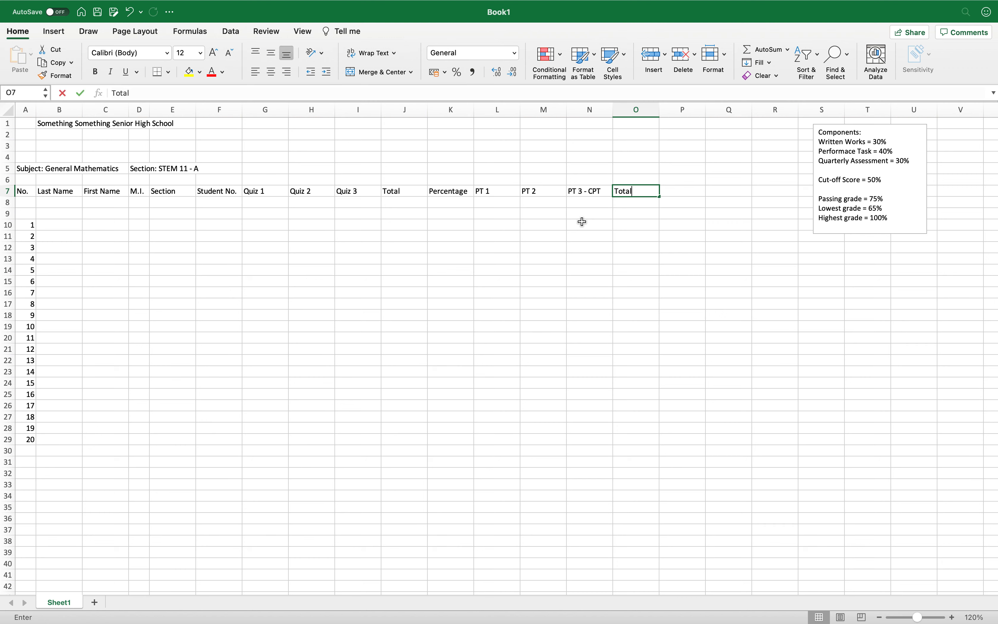
key(Tab)
text(Perc)
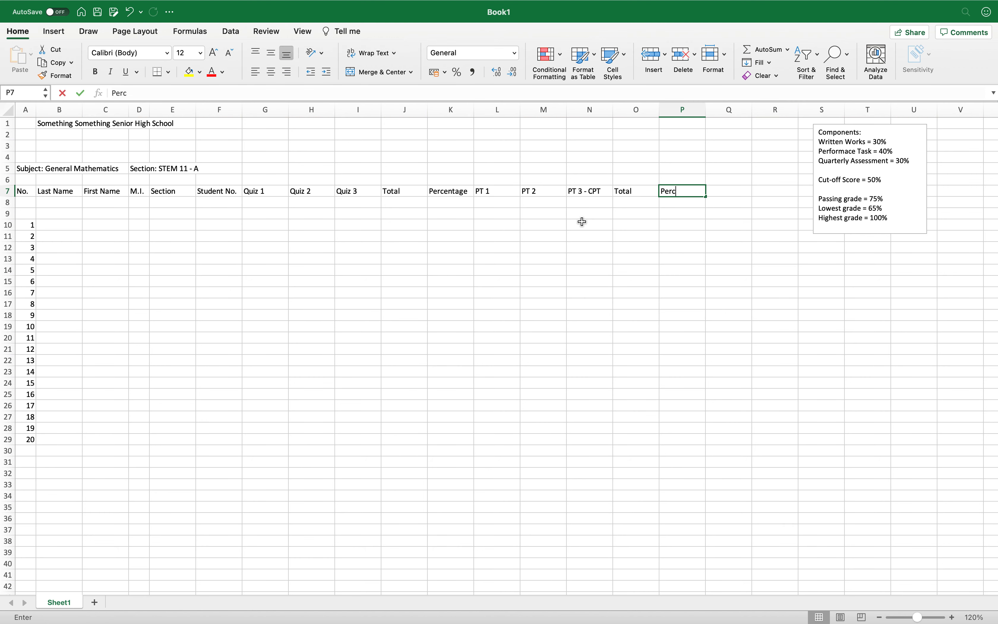
text(entage)
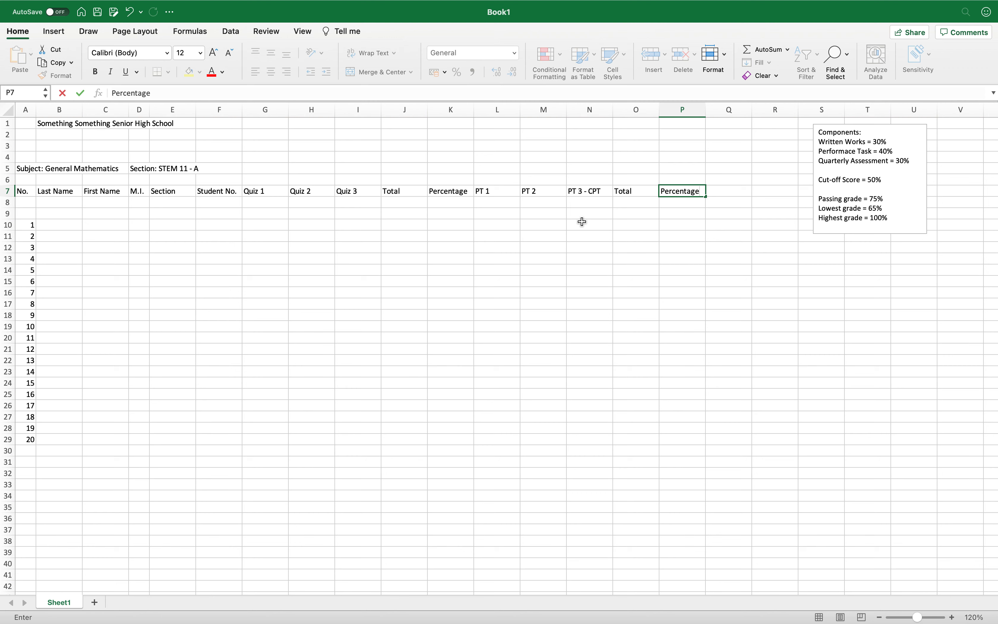
key(Tab)
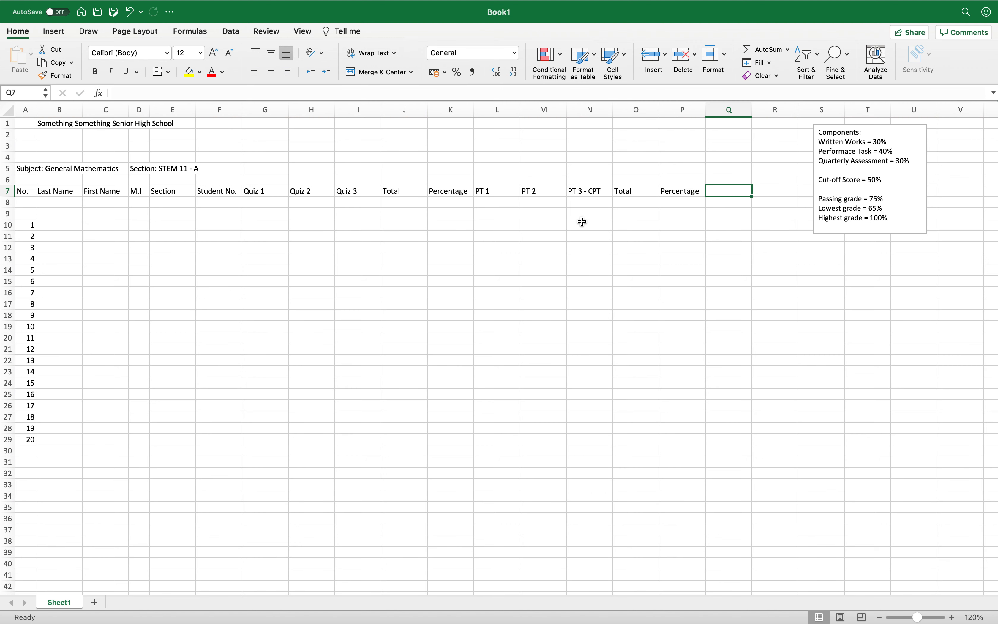
Step: Add the headers Exam and Percentage in cells Q7:R7
text(Exam)
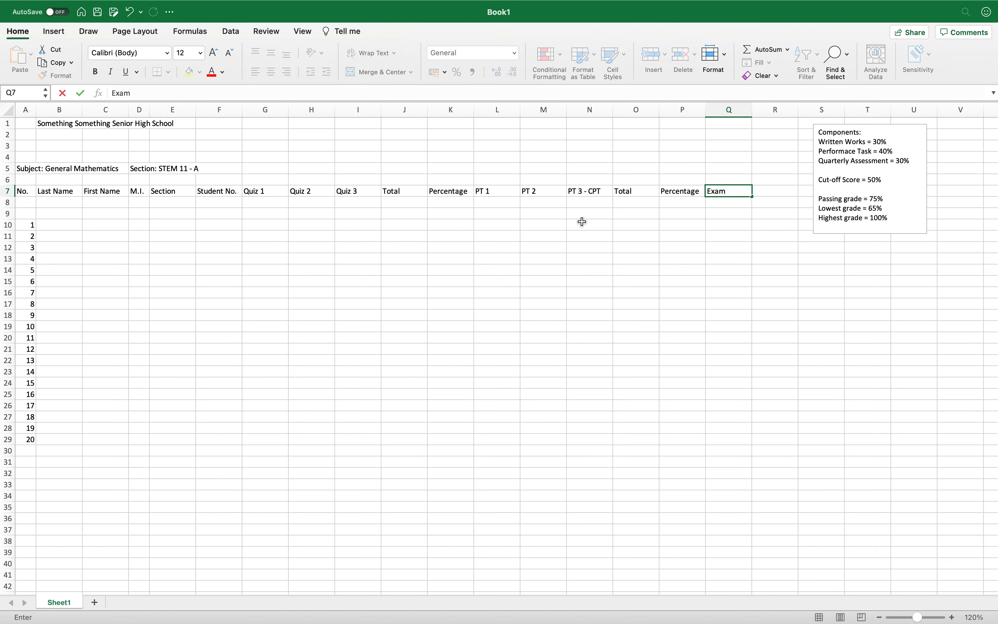
key(Tab)
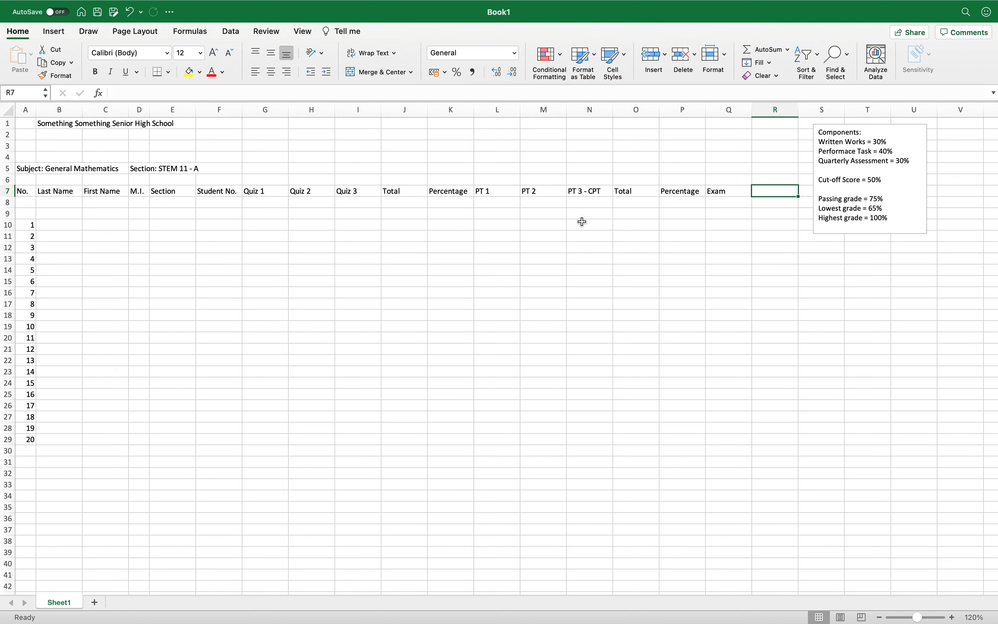
text(Percent)
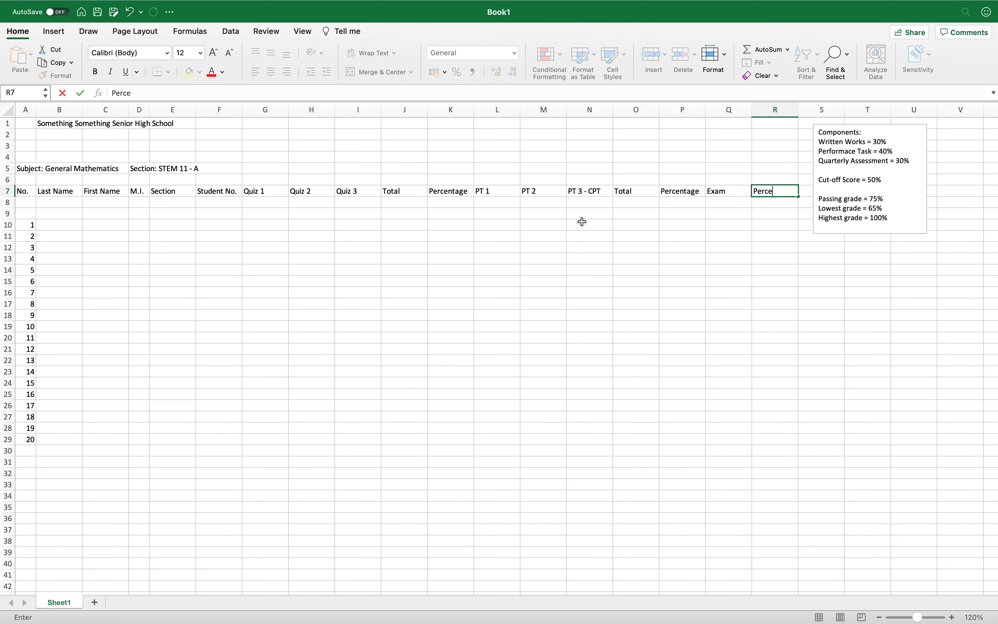
key(BackSpace)
key(BackSpace)
text(ntage)
key(Return)
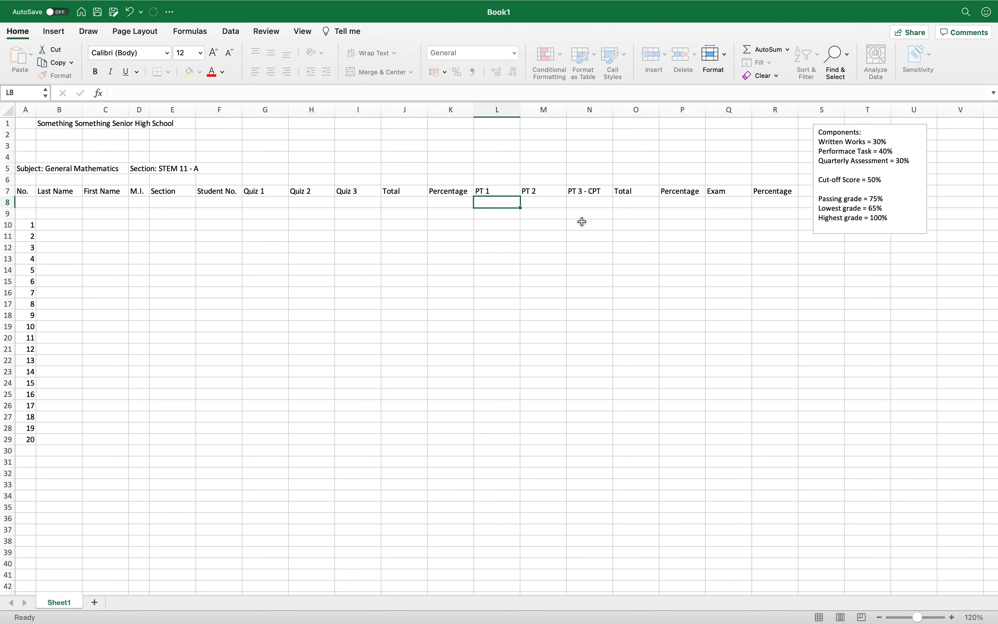
Step: Move the grading components text box below the numbered student list, starting around row 31
click(900, 143)
drag(890, 125, 106, 457)
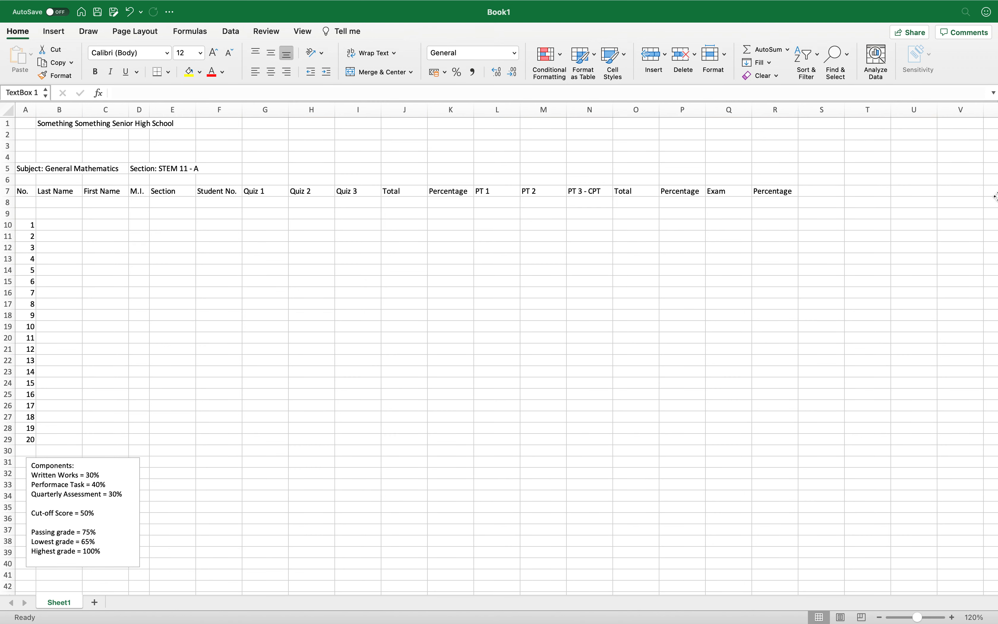
Step: Enter a two-line heading in column S, with QUARTER in S6 and GRADE in S7
click(835, 188)
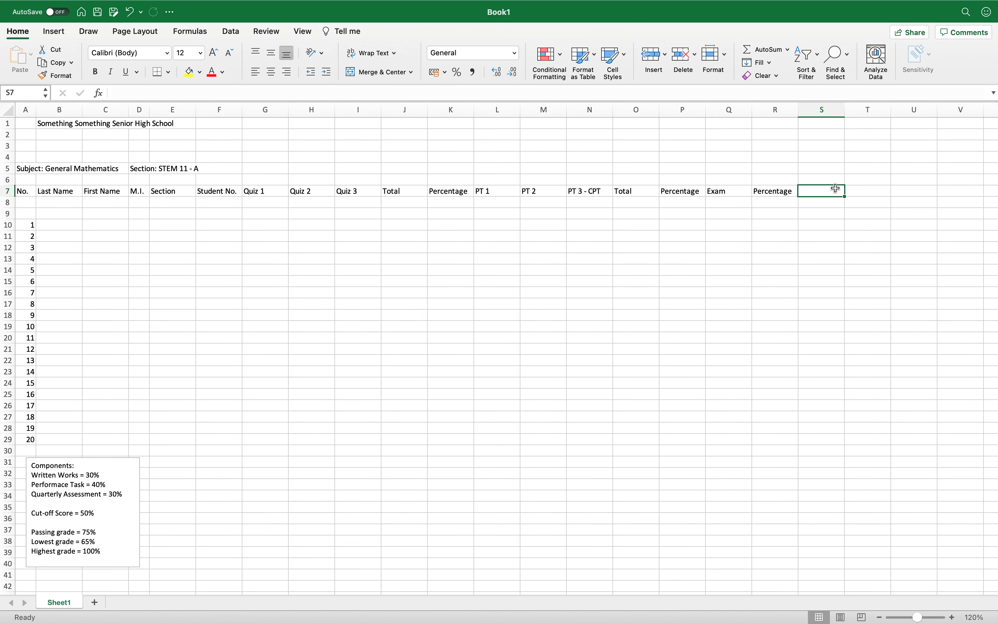
text(GRADE)
key(Up)
text(QUEUE)
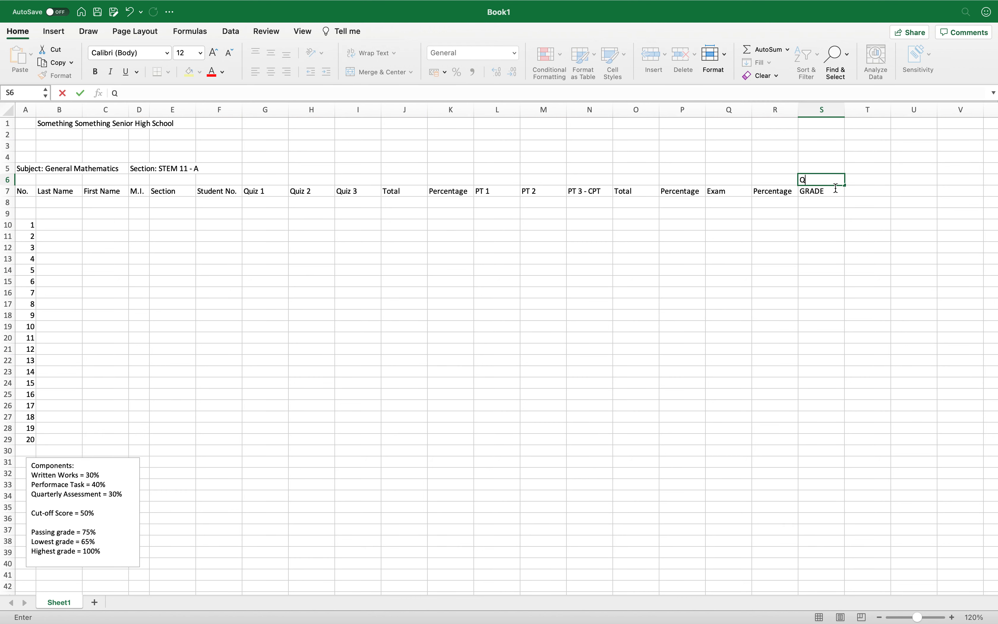
key(BackSpace)
key(BackSpace)
key(BackSpace)
text(ARTER)
key(Return)
key(Right)
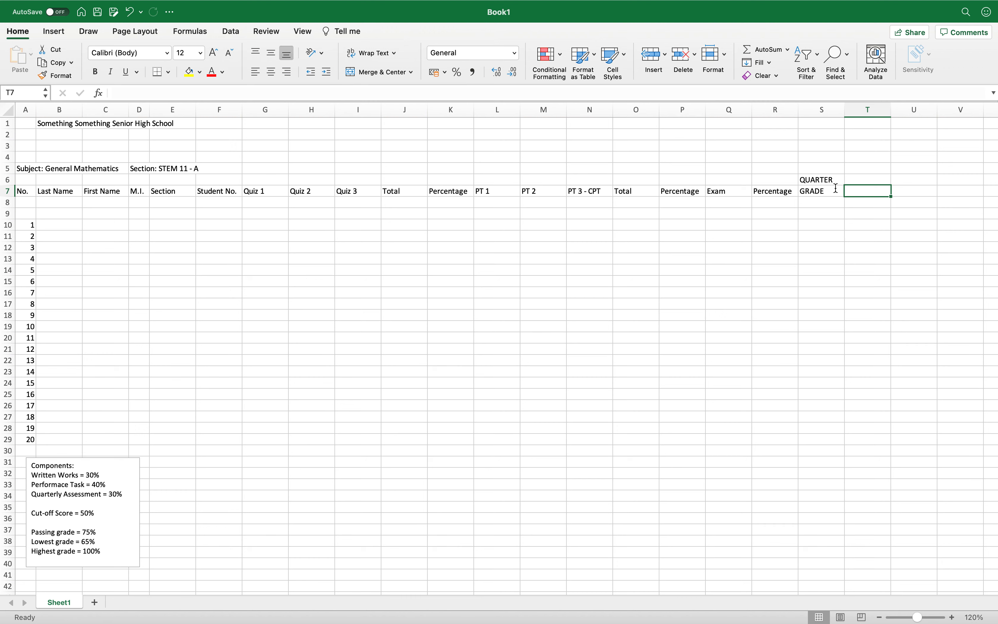
Step: Merge and center cells G6:K6 above the quiz columns and enter the heading Written Works
click(263, 179)
drag(388, 180, 445, 180)
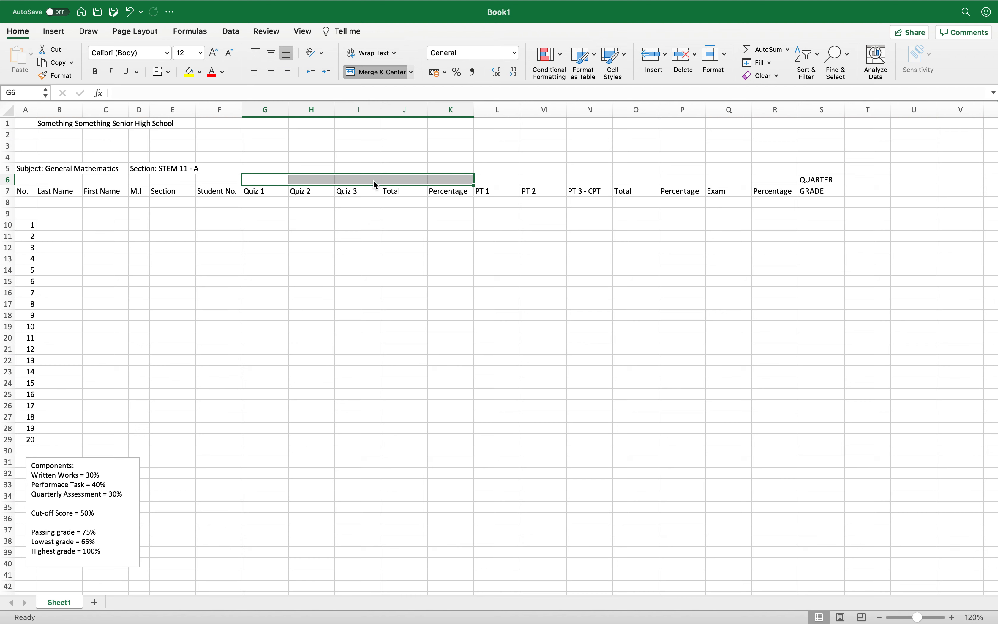
text(Written Work)
text(s)
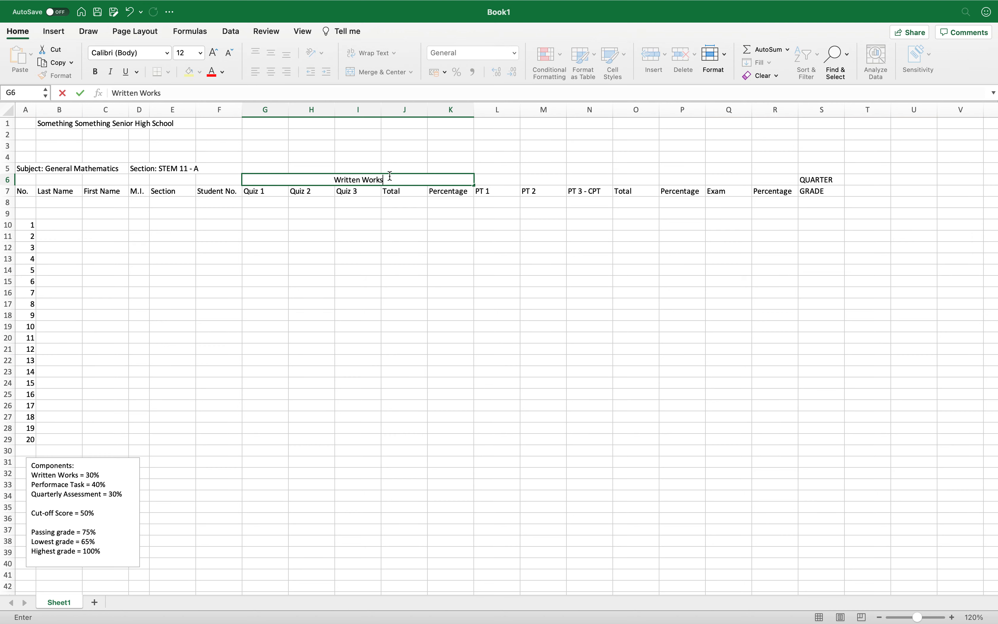
Step: Merge and center cells L6:P6 above the PT columns and enter the heading Performance Task
click(490, 178)
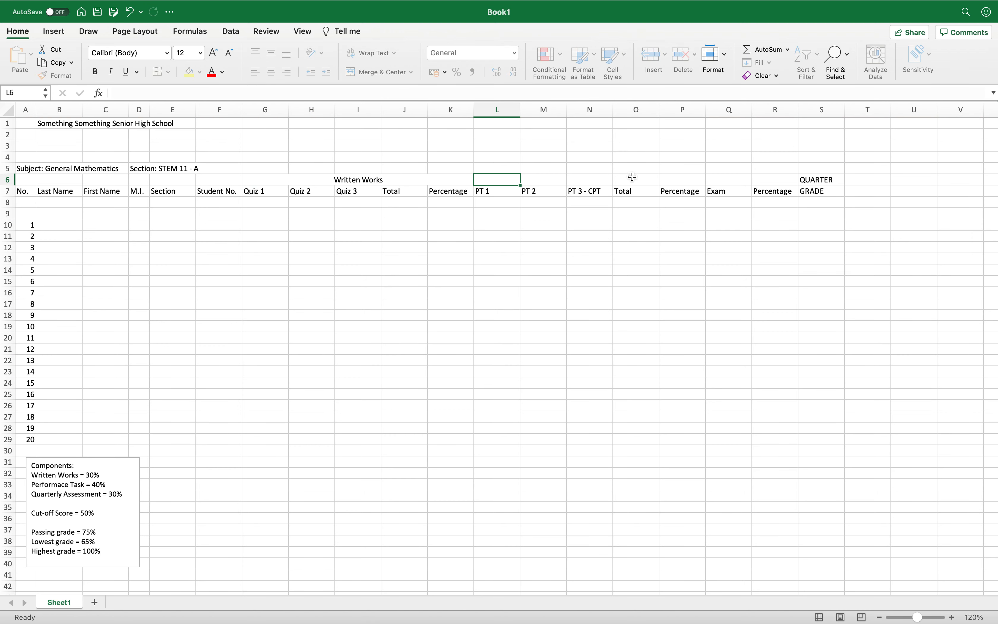
shift+click(671, 180)
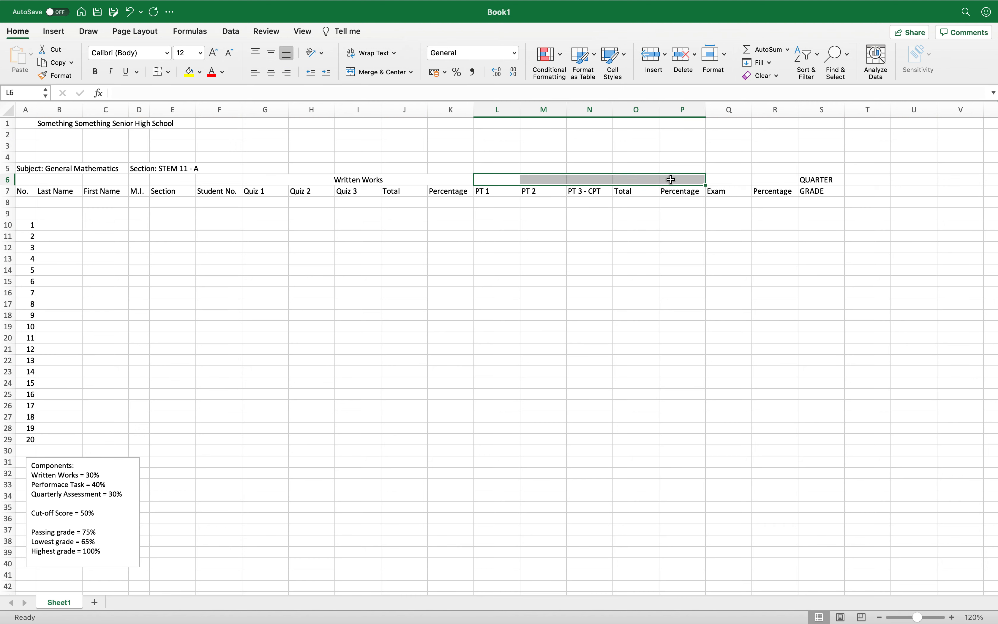
click(395, 71)
text(Performance Task)
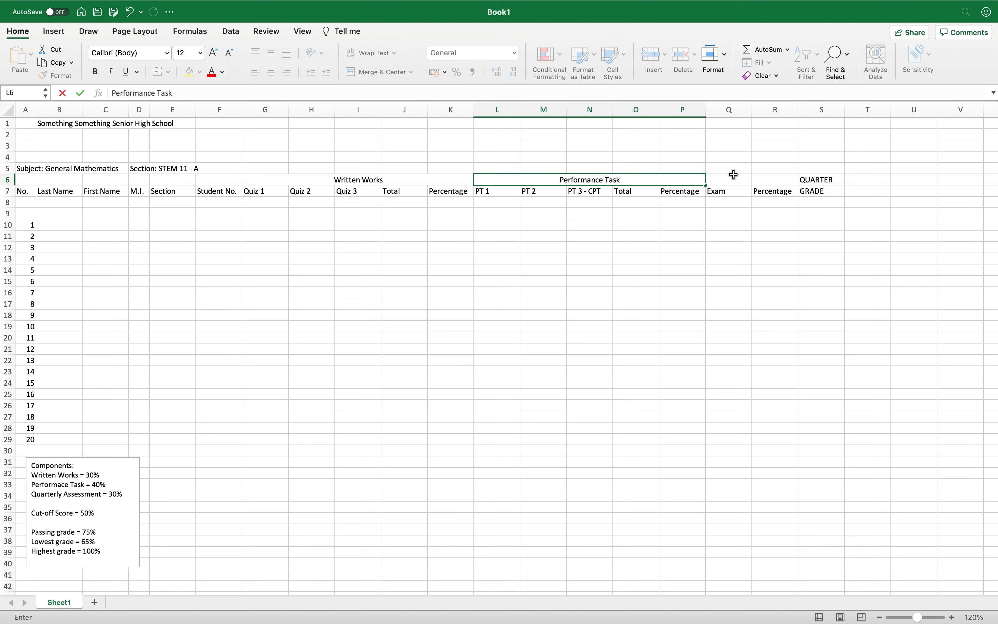
Step: Merge and center cells Q6:R6 above the exam columns and enter the heading Quarterly Assessment
drag(731, 179, 770, 181)
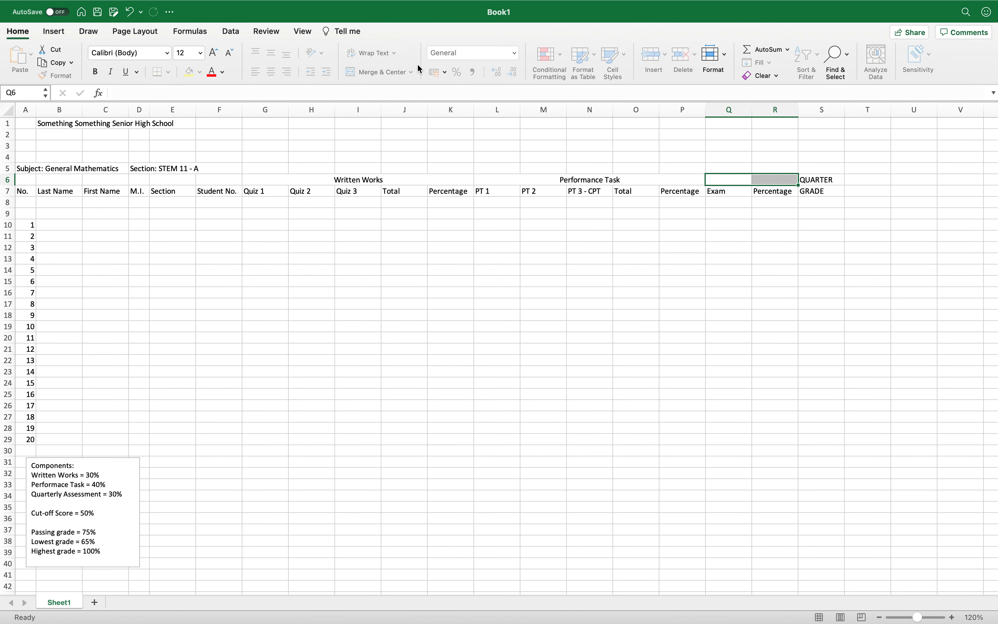
click(399, 72)
text(Qu)
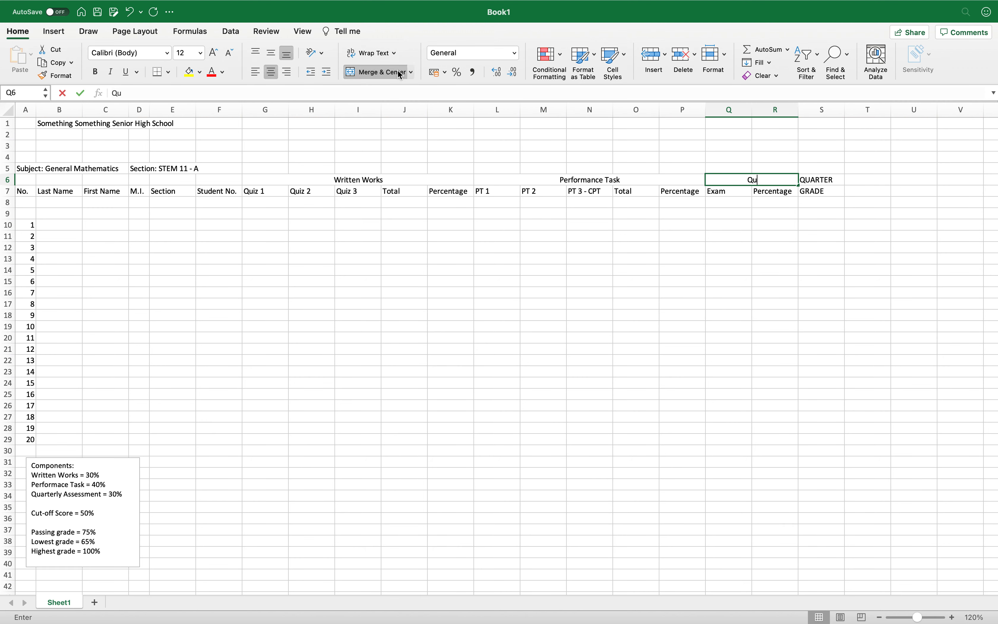
text(arterly)
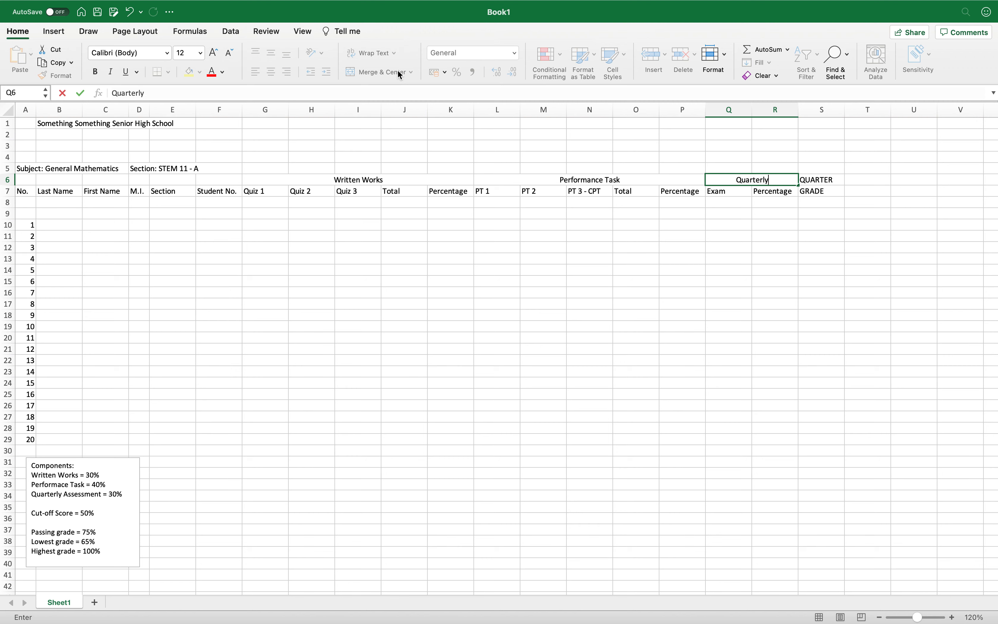
text( Assessmetn)
key(BackSpace)
key(BackSpace)
text(nt)
key(Return)
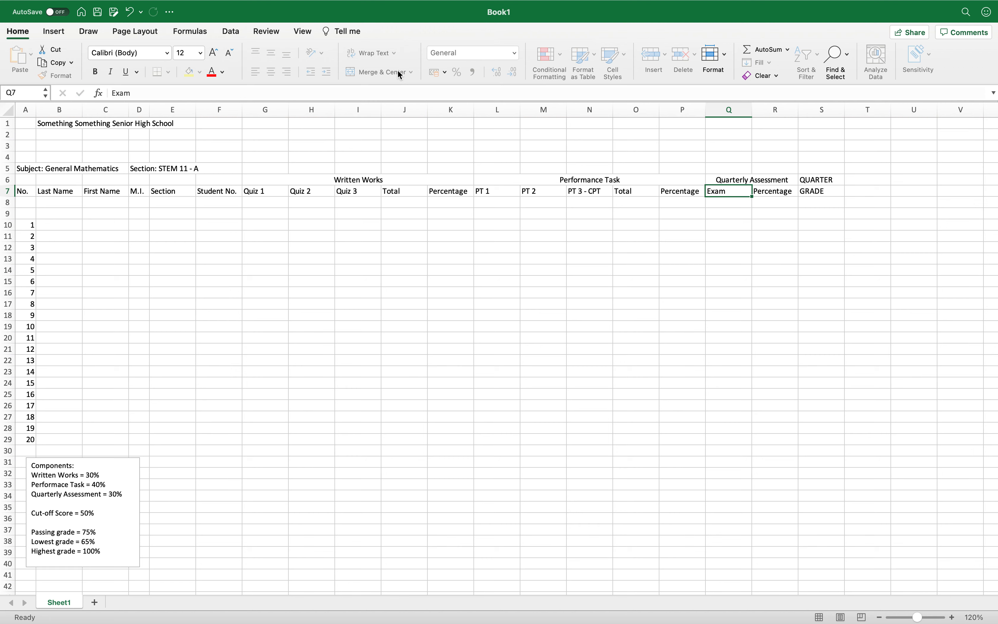
Step: Merge cells A8:F8 below the column headings, right-align the merged cell and enter the label Date
key(Up)
key(Down)
key(Down)
key(Left)
key(Left)
key(Left)
key(Left)
key(Left)
key(Left)
key(Left)
key(Left)
key(Left)
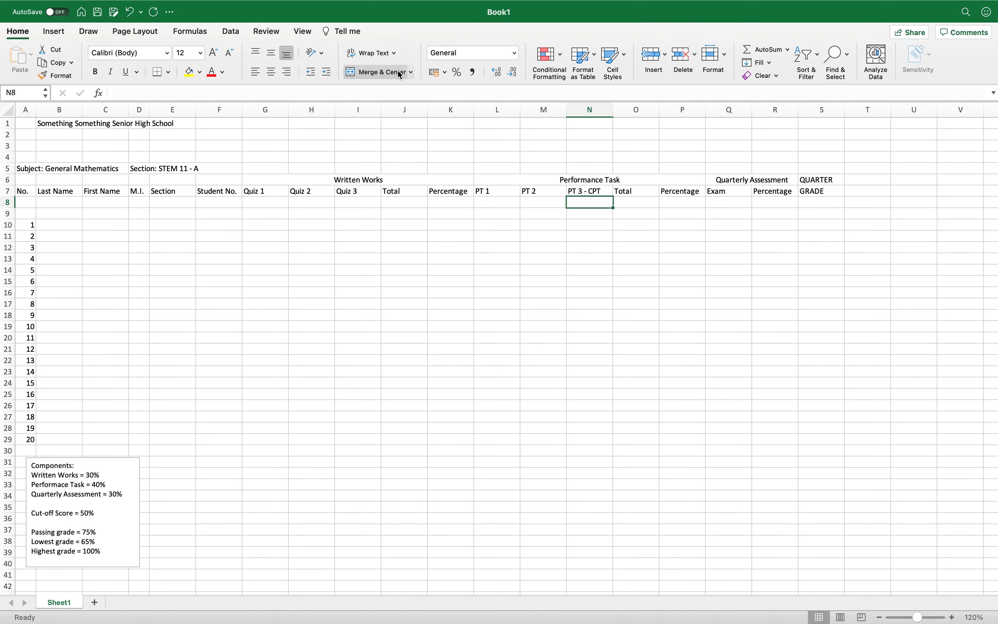
key(Left)
key(Left)
key(Left)
key(Left)
key(Left)
key(Left)
key(Left)
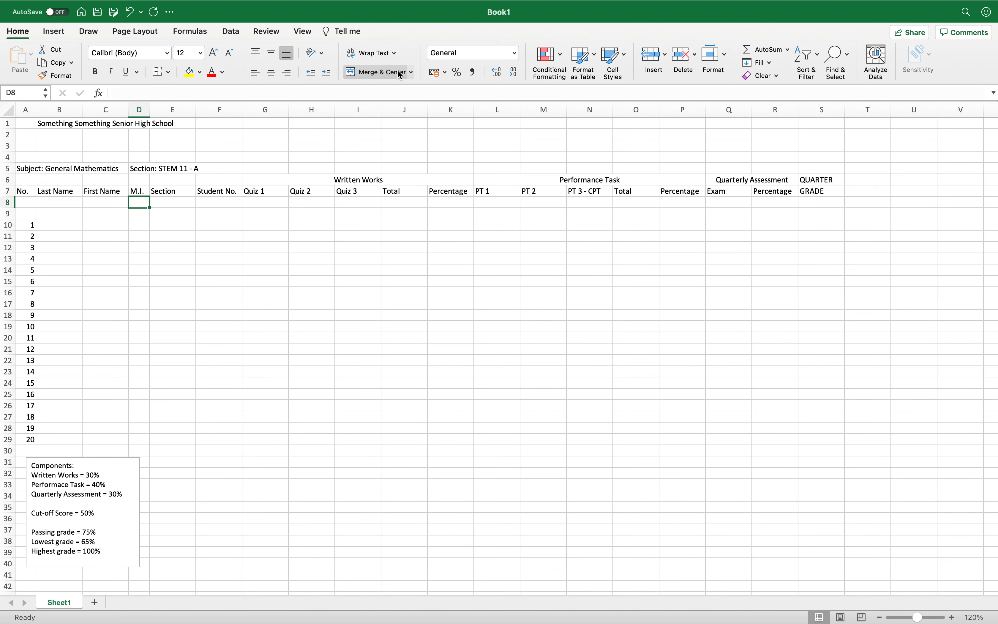
key(Right)
key(Right)
key(Right)
key(Left)
key(Left)
key(Left)
key(Right)
key(Right)
key(Right)
key(Right)
key(Right)
key(Left)
key(Right)
key(Left)
key(Right)
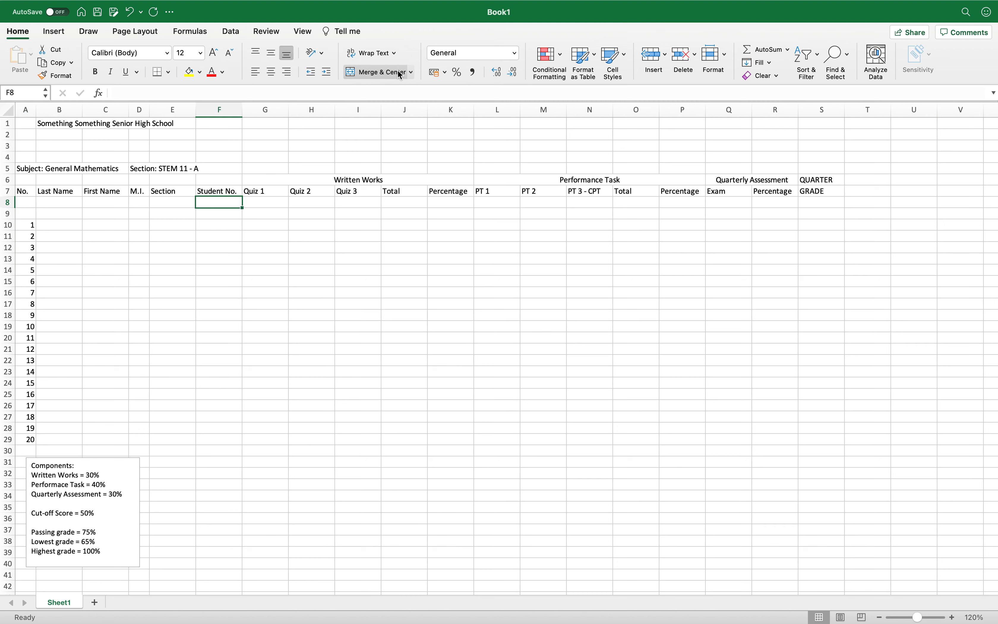
key(shift+Left)
key(shift+Left)
key(shift+Left)
key(shift+Left)
key(shift+Left)
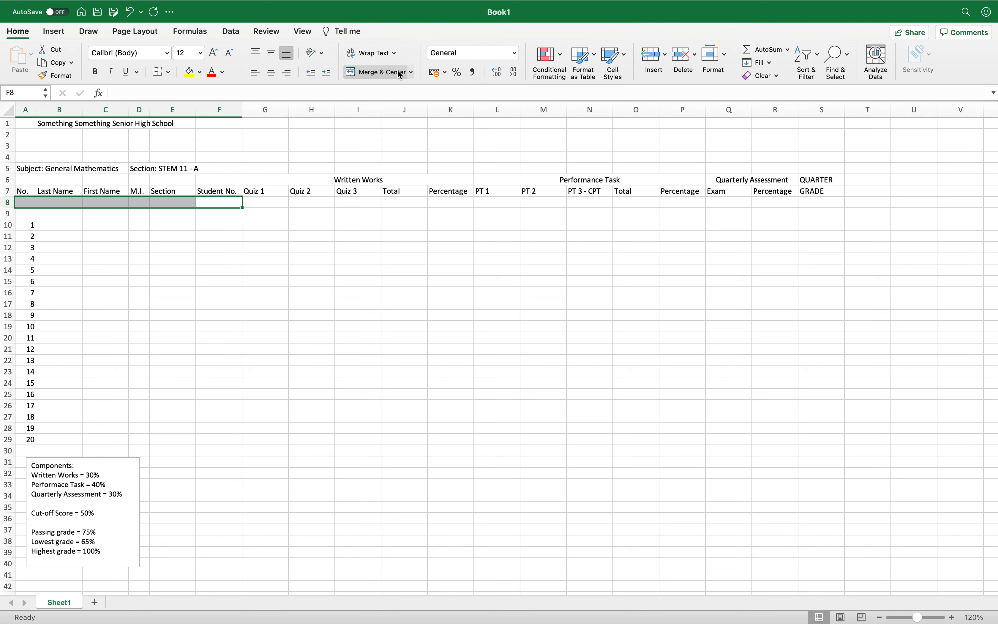
click(383, 72)
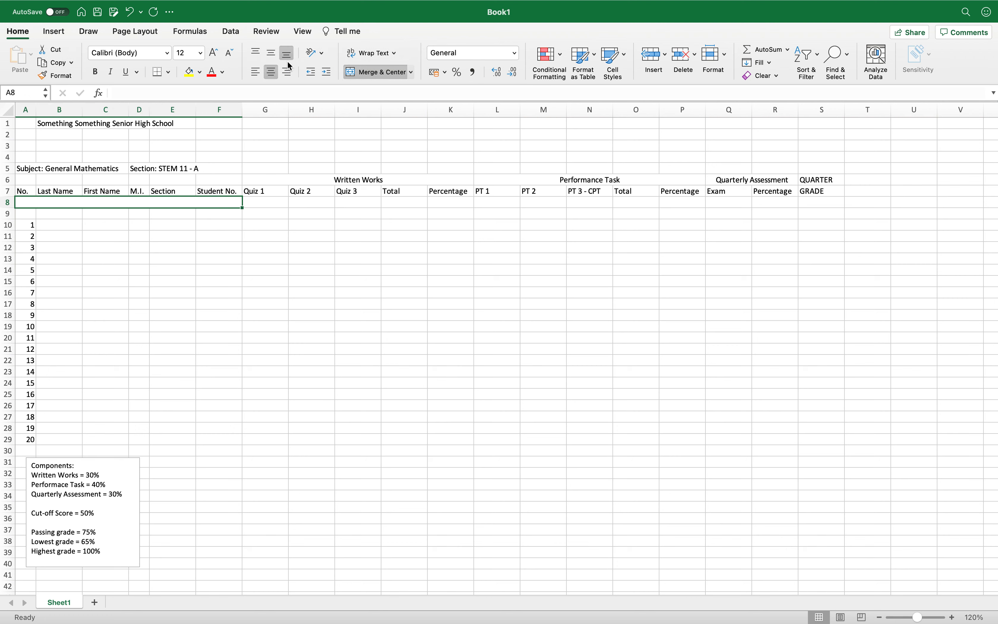
click(287, 72)
text(Date)
key(Return)
Step: Merge cells A9:F9, right-align the merged cell and enter the label Perfect Score
shift+click(231, 216)
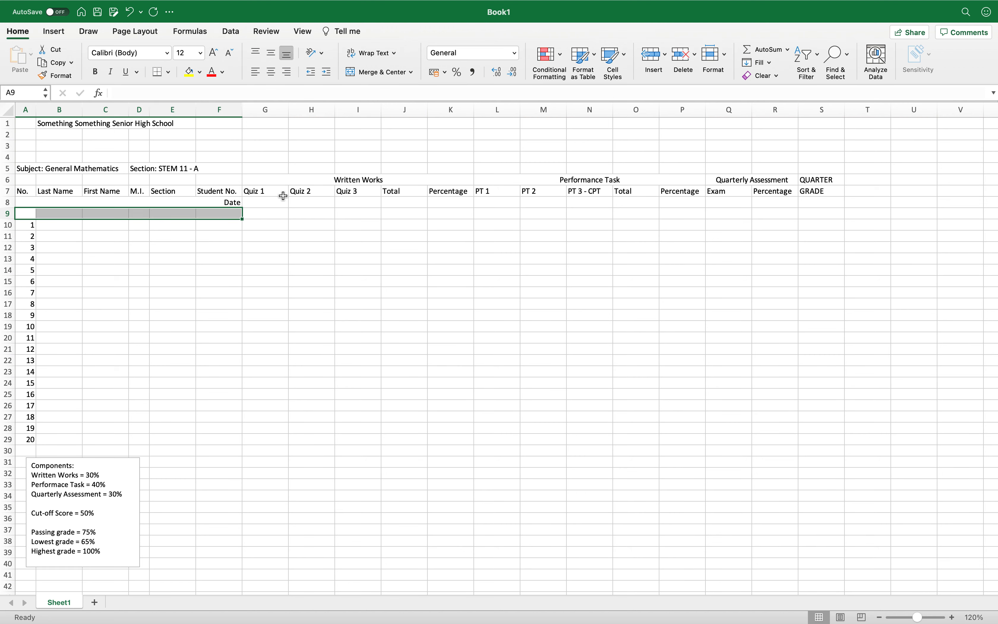
click(379, 72)
click(284, 73)
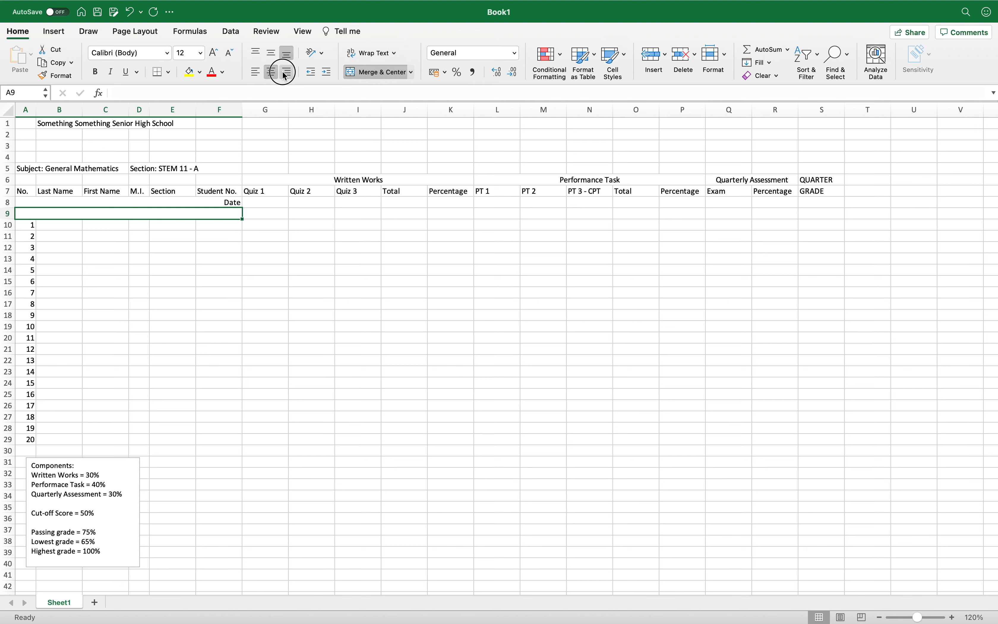
double_click(234, 214)
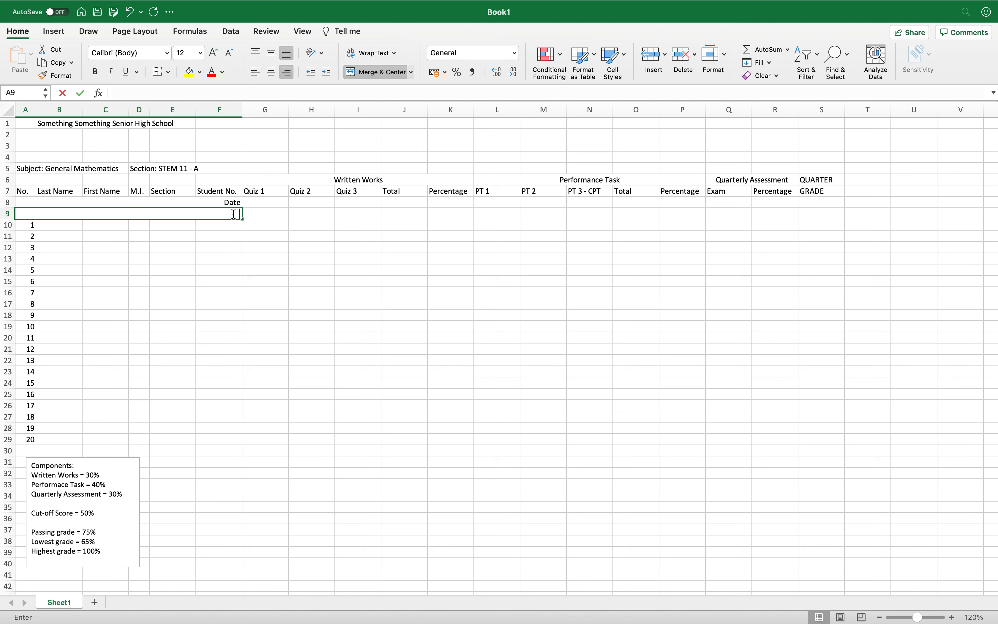
text(Total)
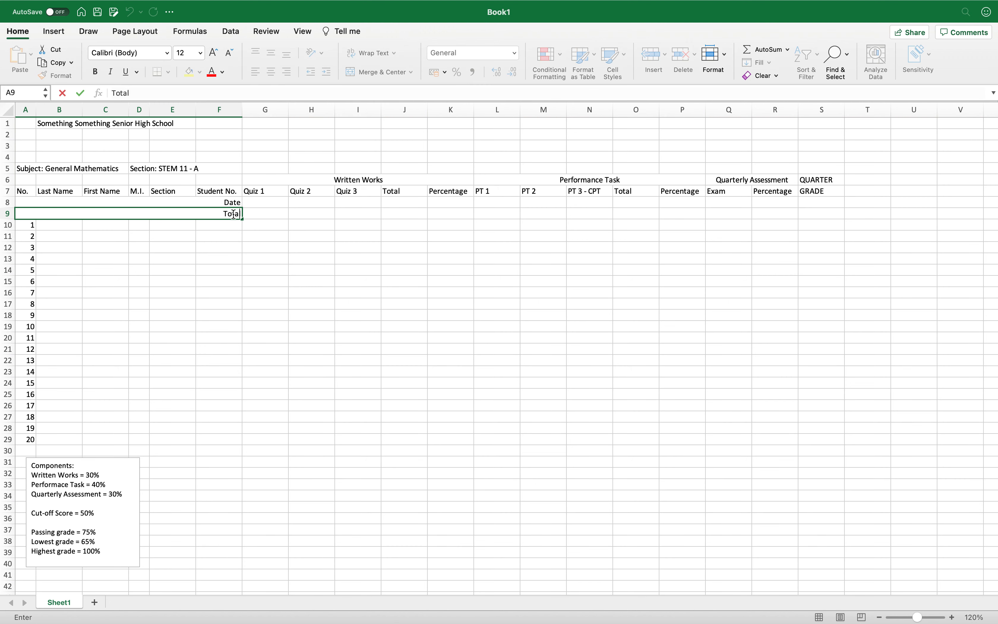
key(BackSpace)
key(BackSpace)
key(BackSpace)
text(Perfect Score)
key(Tab)
Step: Enter the quiz dates 5/15/21, 5/20/21 and 5/30/21 in cells G8 to I8
click(279, 202)
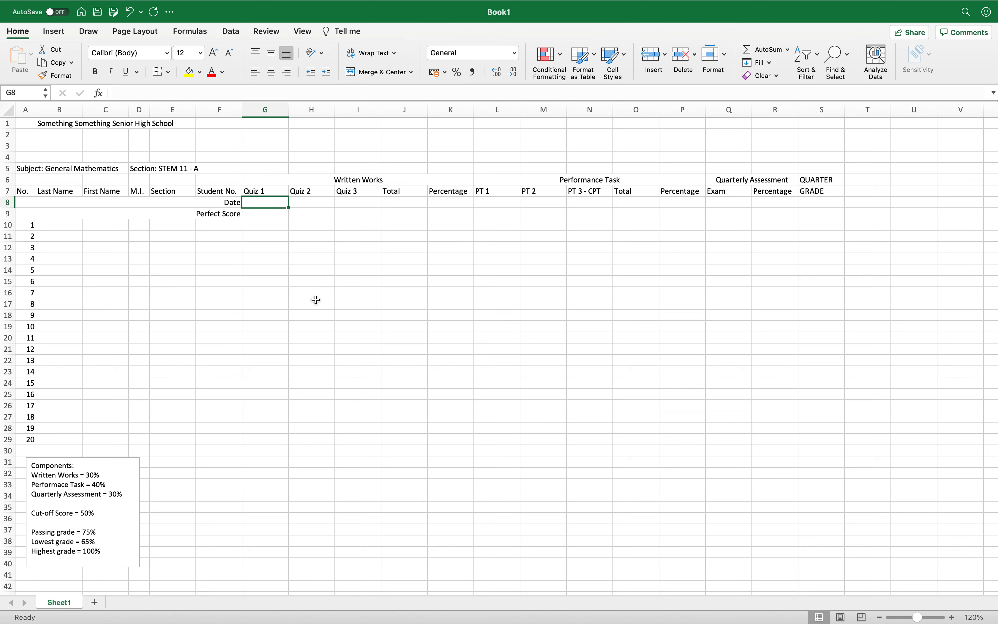
text(5/15/21)
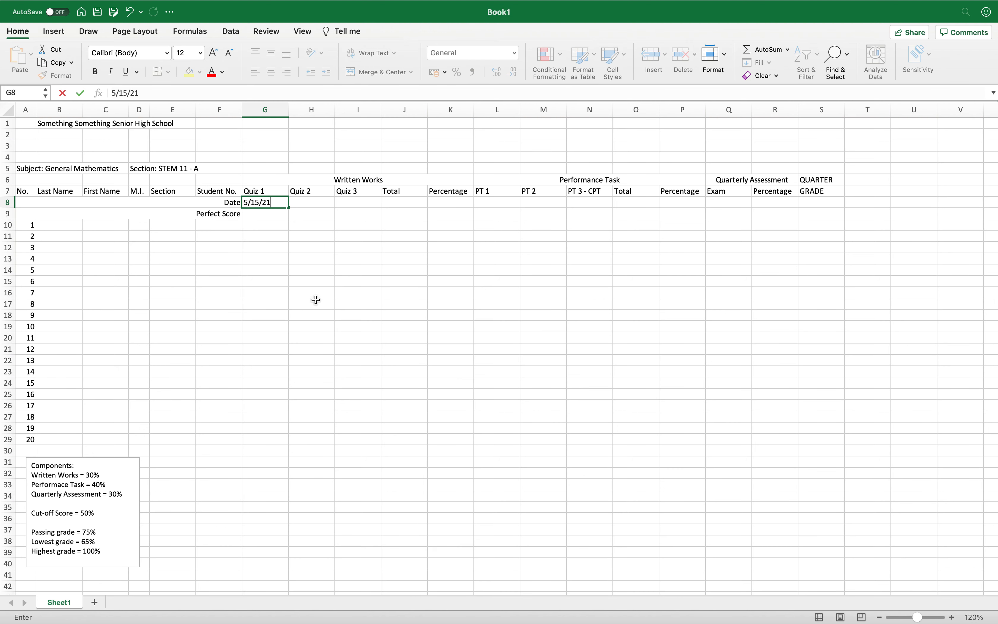
key(Tab)
text(5/20/21)
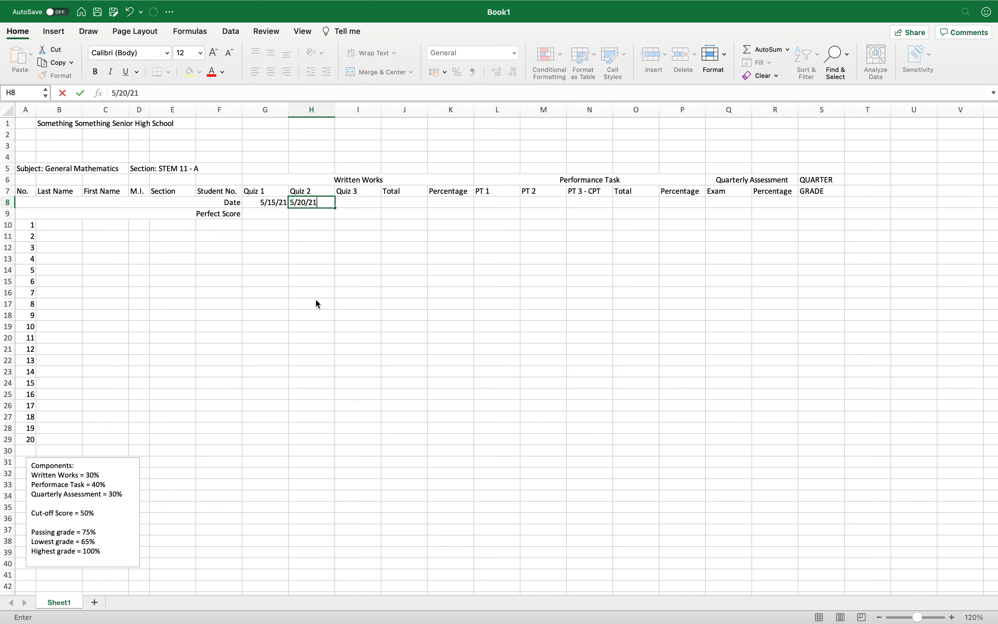
key(Tab)
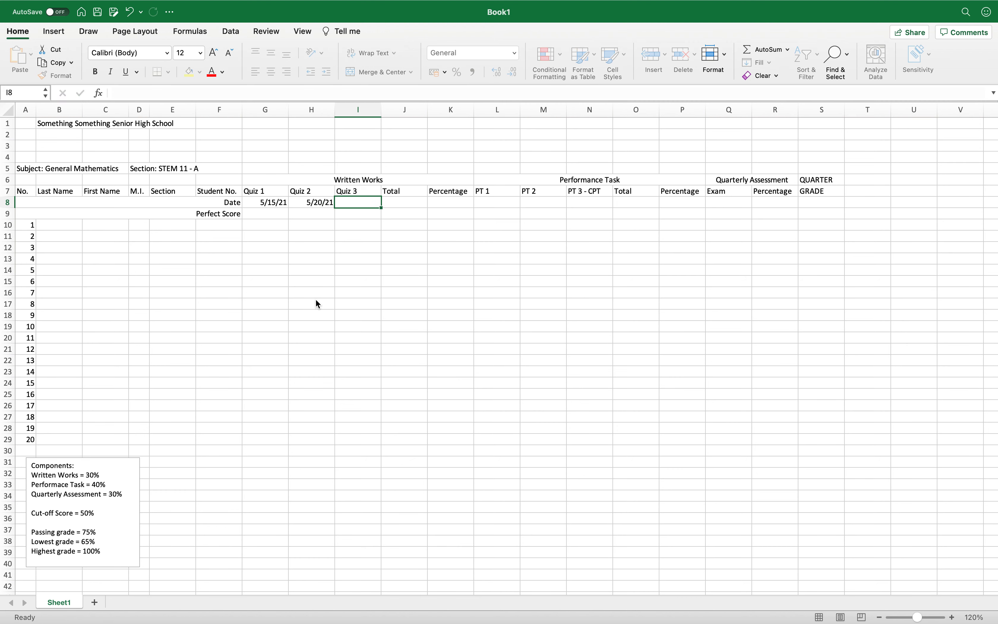
text(5)
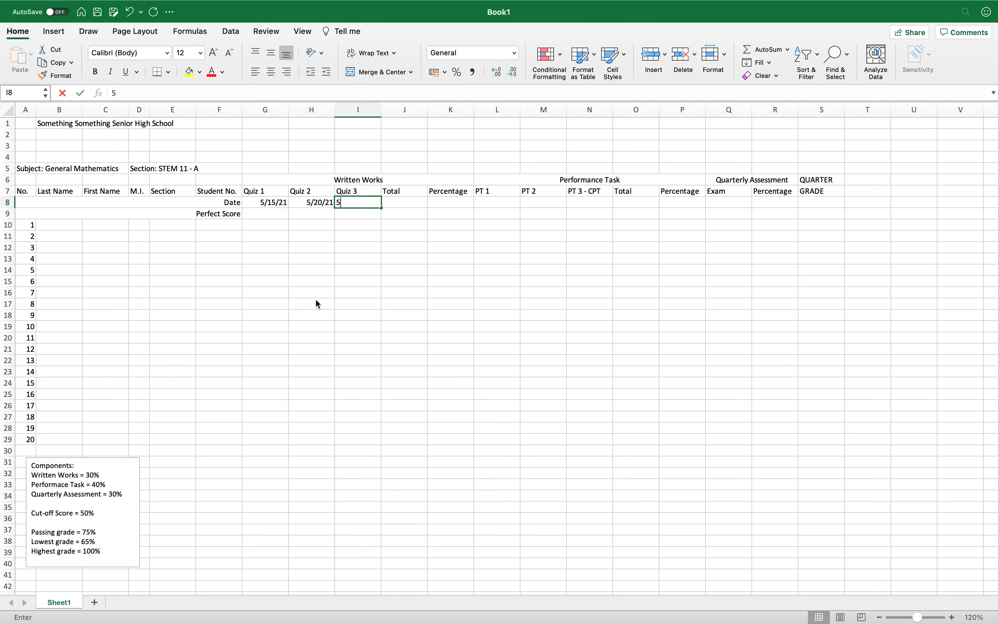
text(/30/21)
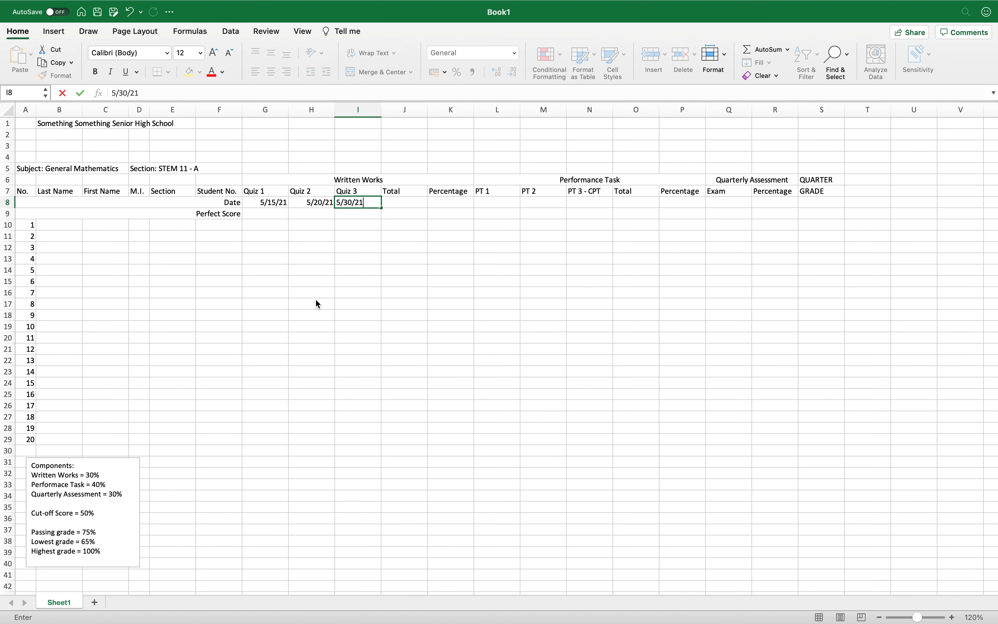
key(Return)
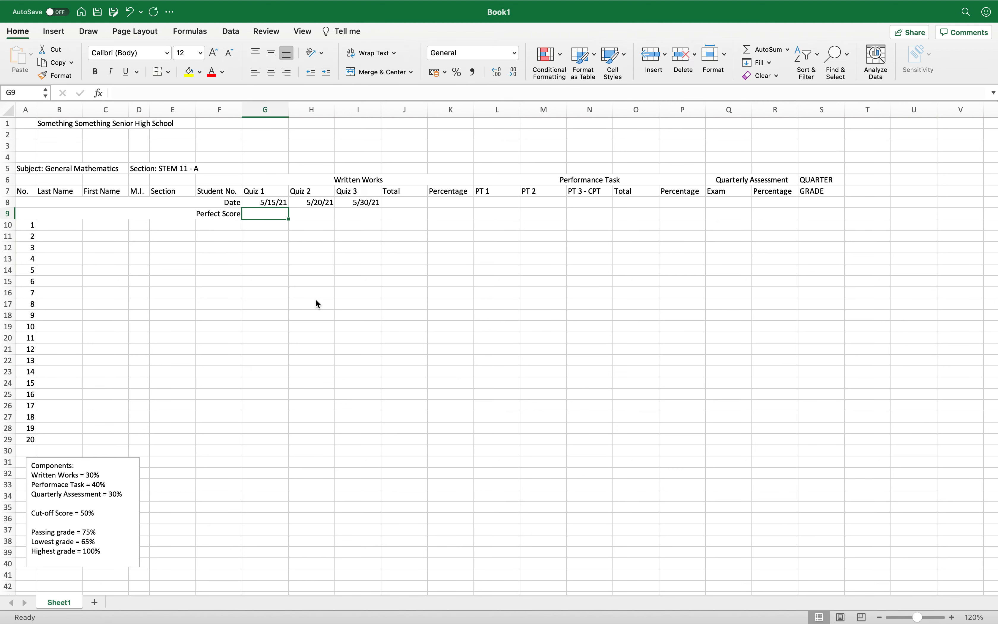
Step: Enter the perfect scores 10, 20 and 30 for the three quizzes in cells G9 to I9
text(10)
key(Tab)
text(20)
key(Tab)
text(30)
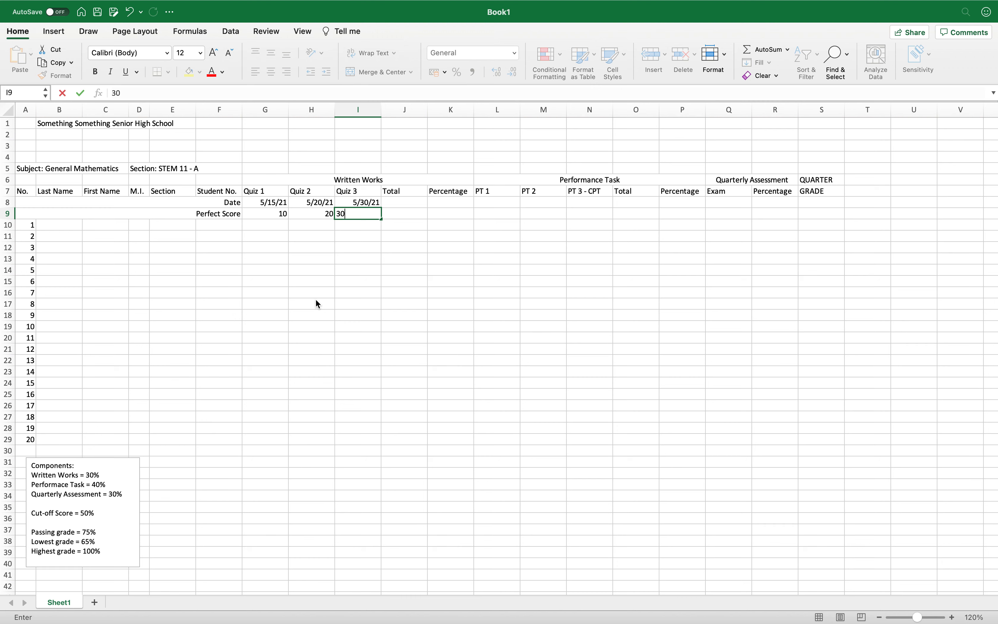
key(Return)
Step: Total the quiz perfect scores in J9 with the formula =SUM(G9:I9)
key(Right)
key(Right)
key(Right)
key(Up)
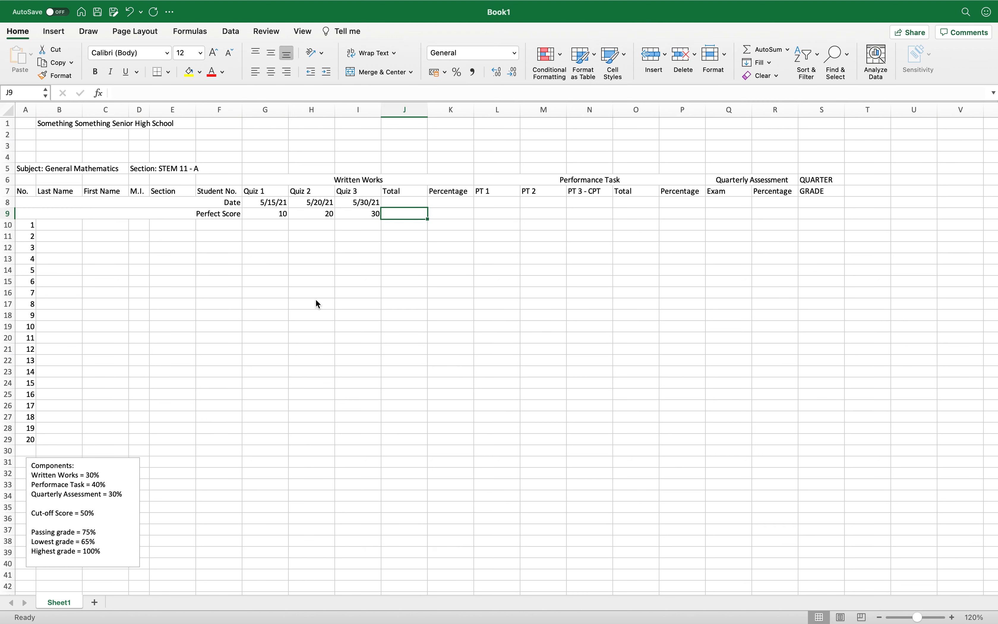
text(=sum)
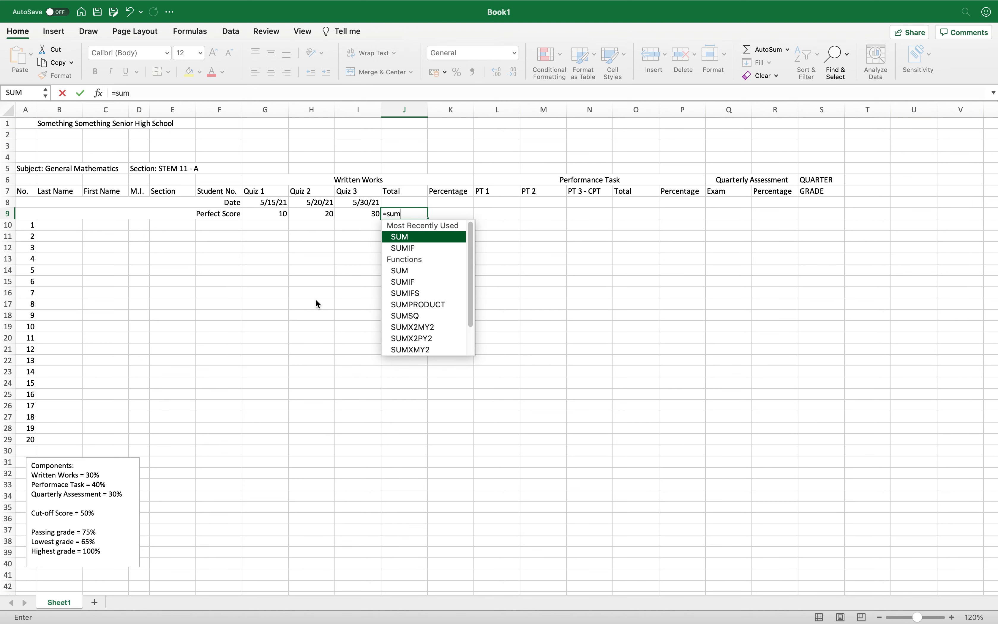
key(Tab)
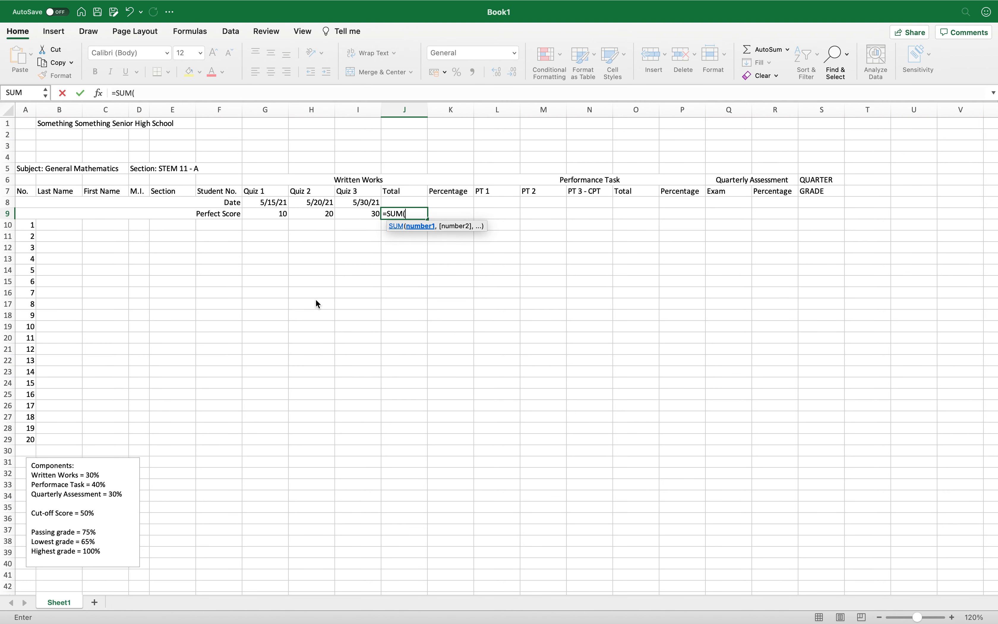
drag(275, 209, 348, 213)
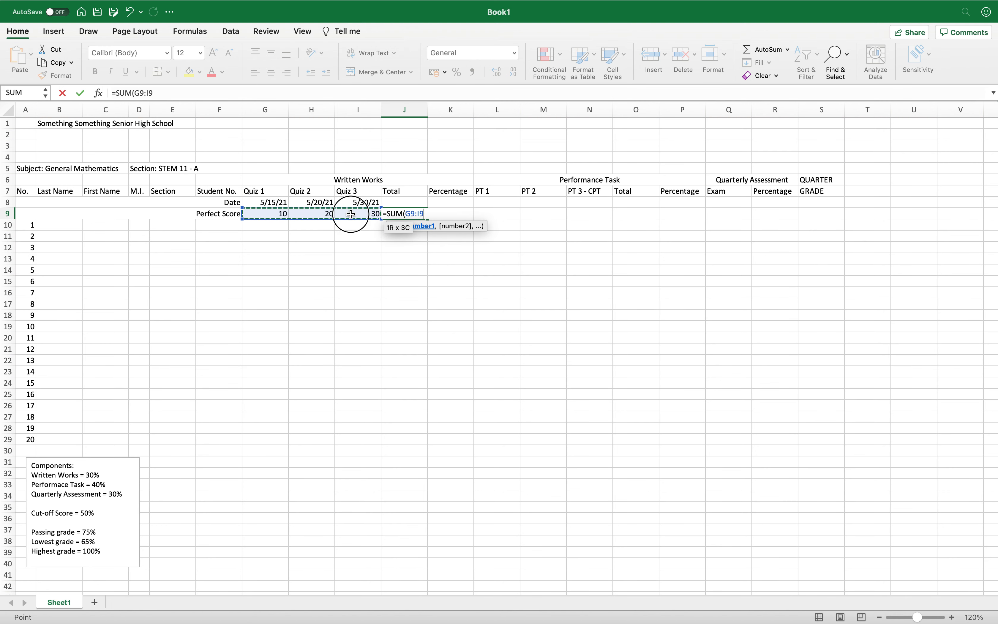
text())
key(Return)
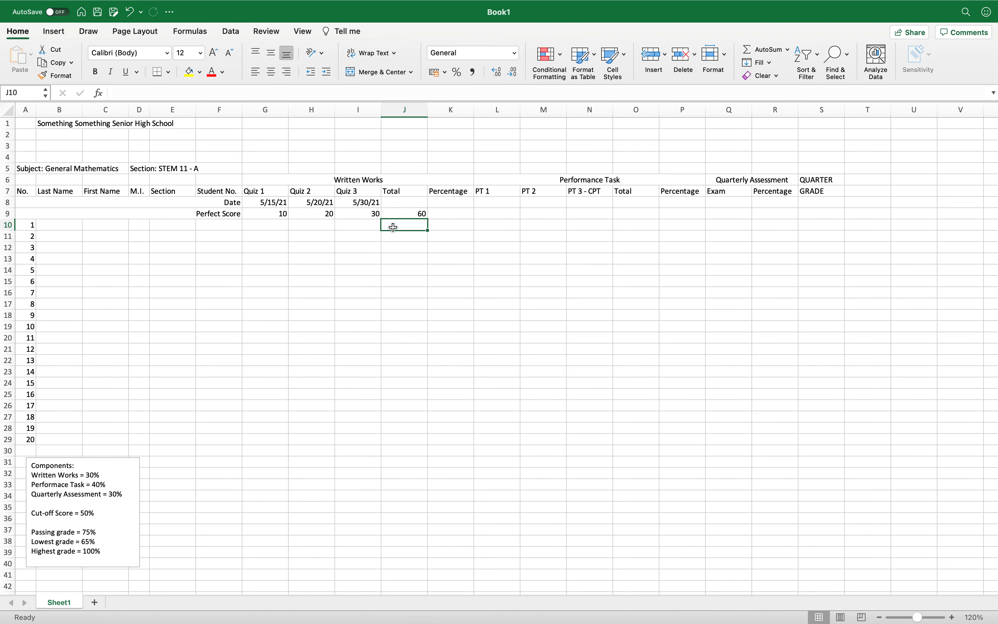
click(259, 226)
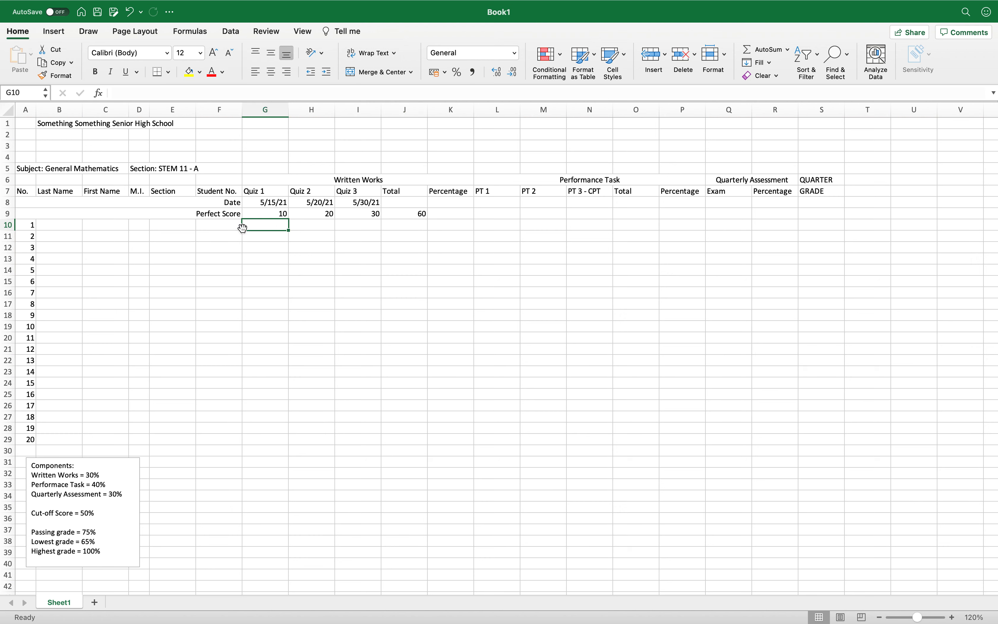
click(361, 439)
shift+click(361, 439)
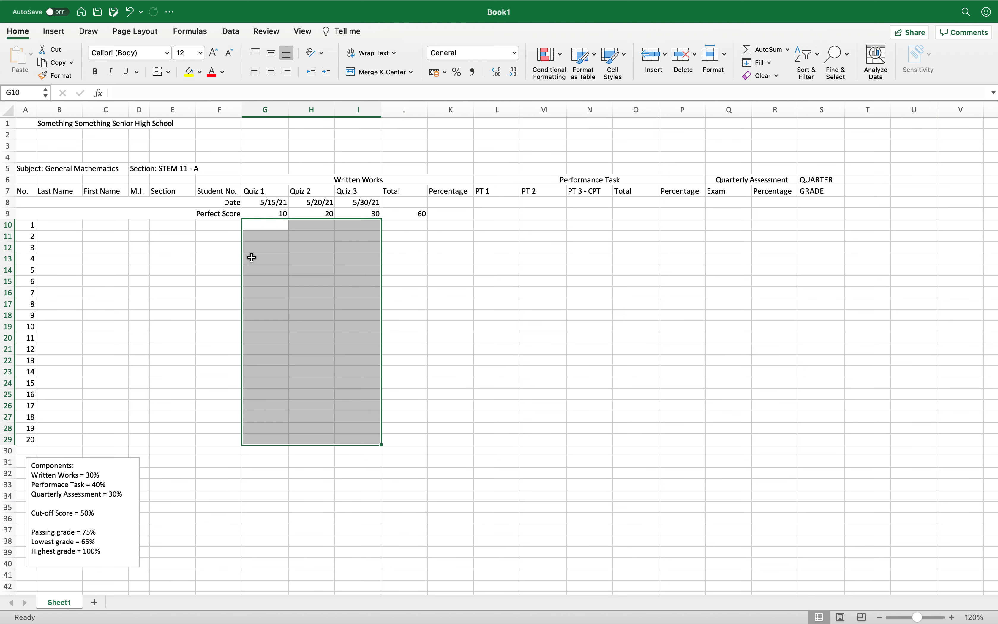
Step: Copy the text STEM 11 - A from the section label in D5 and paste it into E10
click(175, 168)
click(136, 169)
drag(190, 90, 140, 95)
key(super+c)
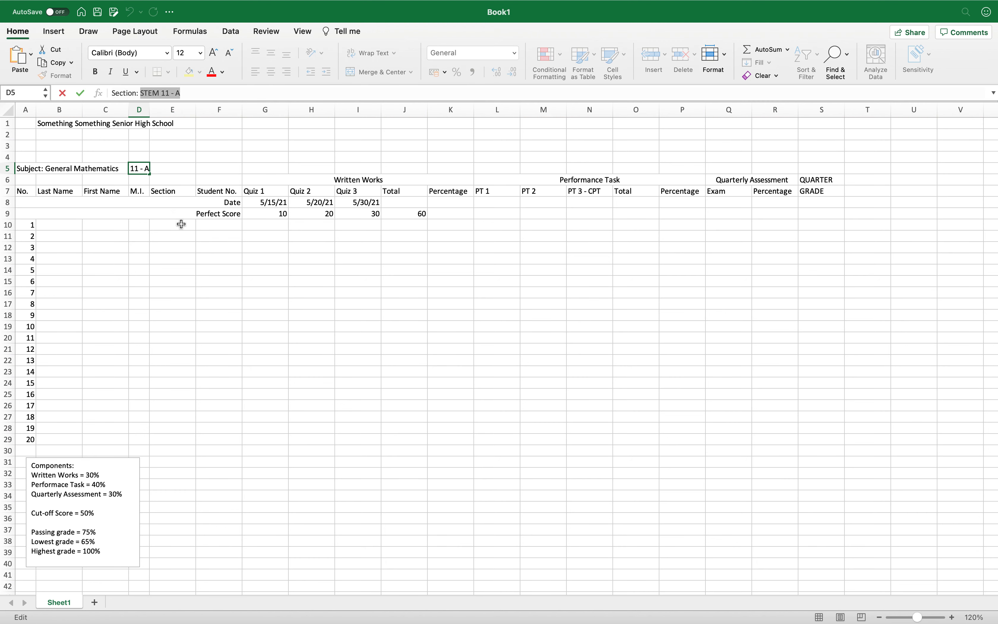
click(181, 224)
key(super+v)
key(Down)
key(shift+Down)
key(shift+Down)
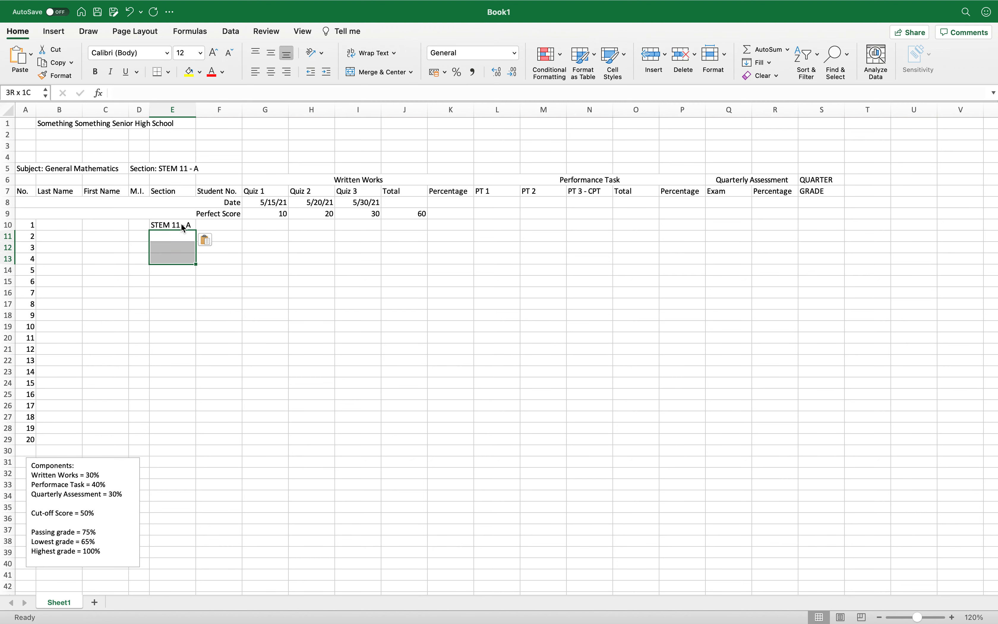
key(shift+Down)
key(shift+Down)
key(shift+Down)
key(shift+Down)
key(shift+Down)
key(shift+Down)
key(shift+Down)
key(shift+Down)
key(shift+Down)
key(shift+Down)
key(shift+Down)
key(shift+Down)
key(shift+Down)
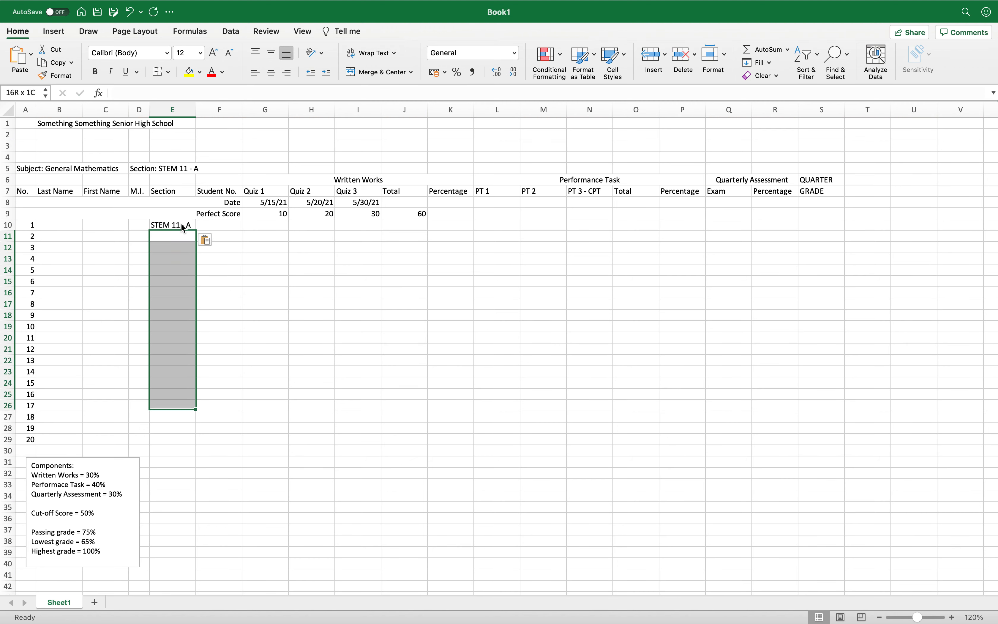
key(shift+Down)
key(shift+Down)
key(shift+Down)
key(super+v)
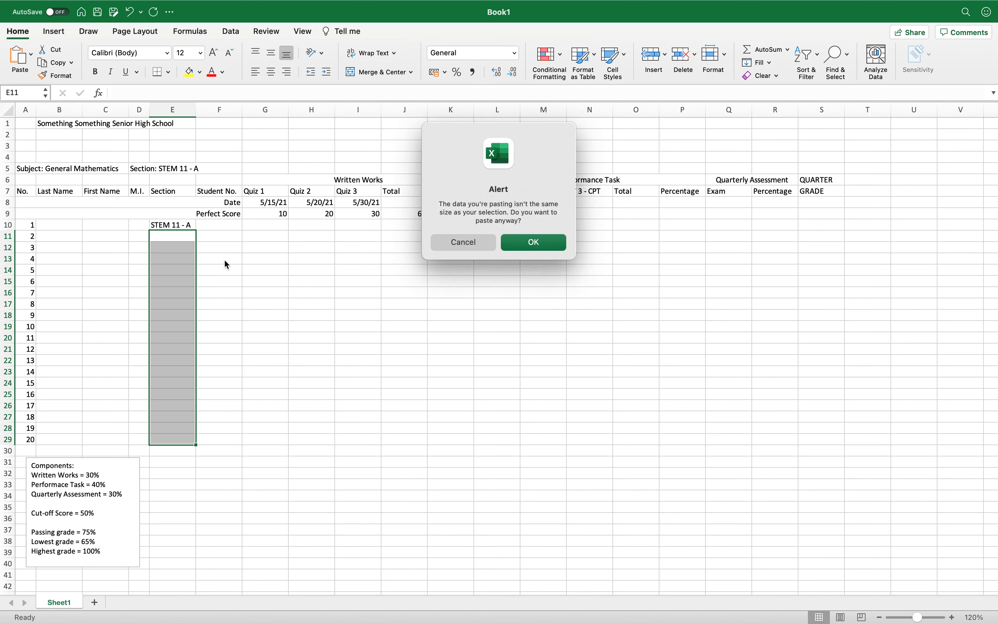
click(479, 243)
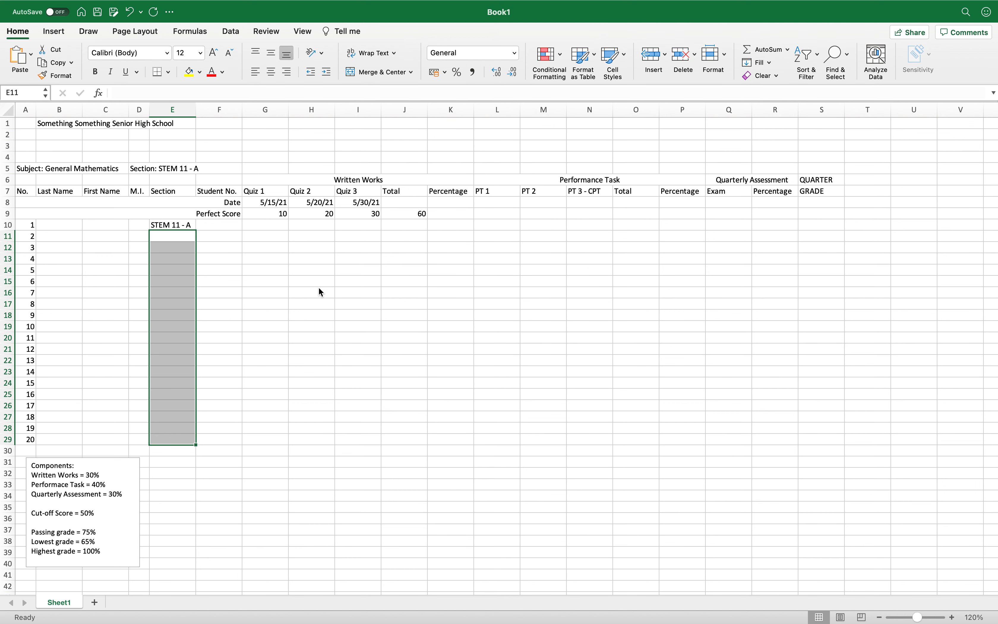
Step: Copy the section entry in E10 and paste it into E11:E29 for the remaining students
click(180, 225)
key(super+c)
click(175, 236)
shift+click(180, 437)
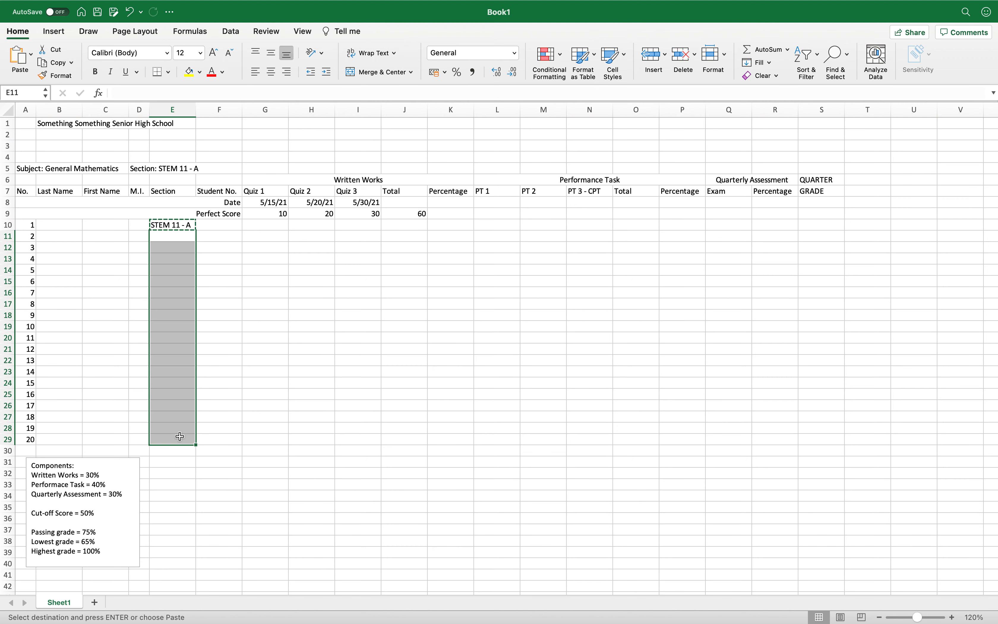
key(super+v)
click(215, 230)
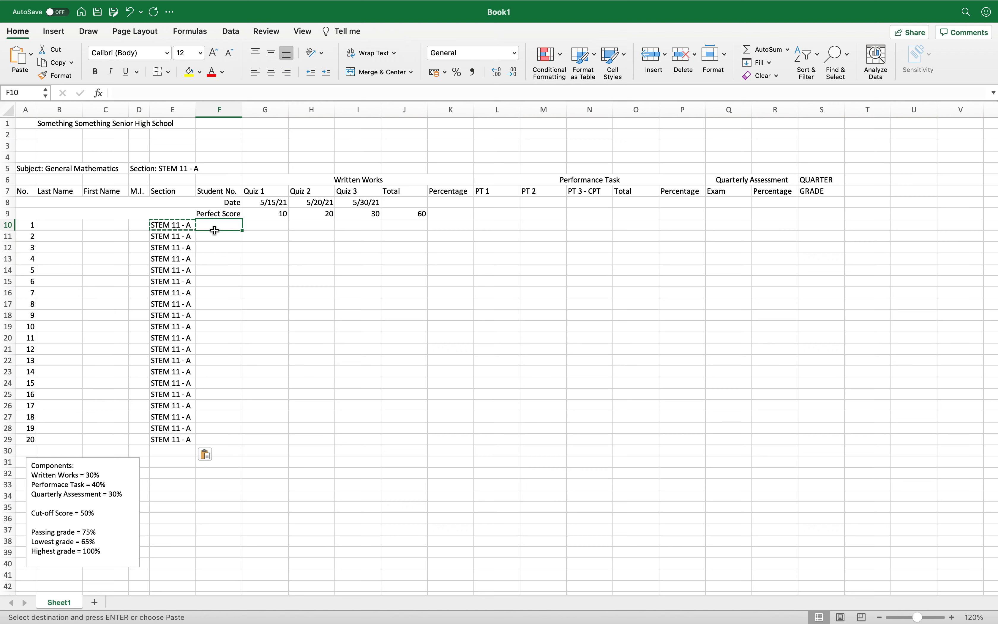
Step: Left-align the Date and Perfect Score labels in the merged cells of rows 8 and 9
click(254, 229)
drag(210, 208, 211, 215)
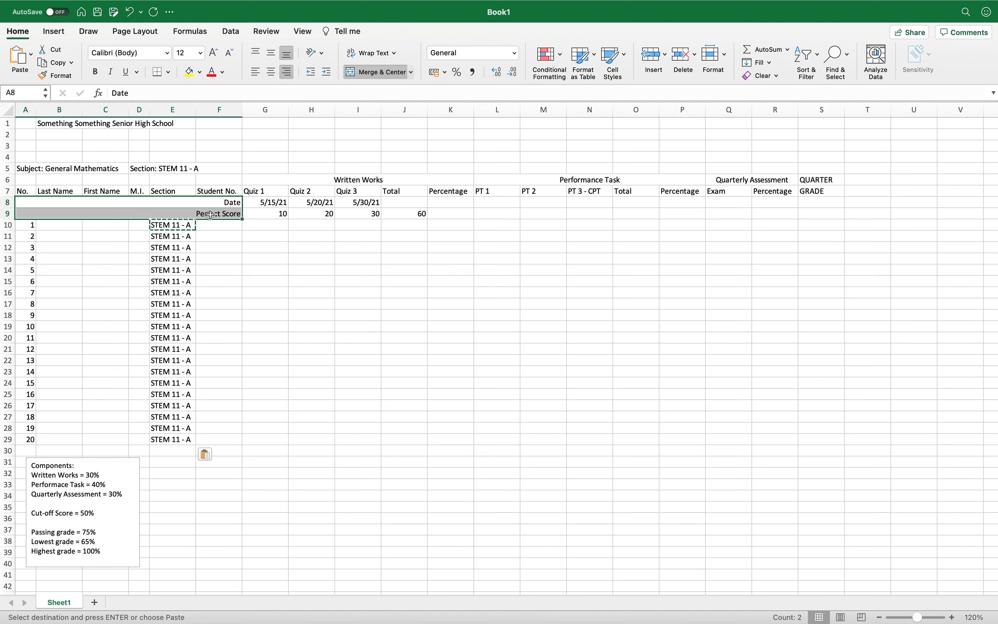
click(260, 70)
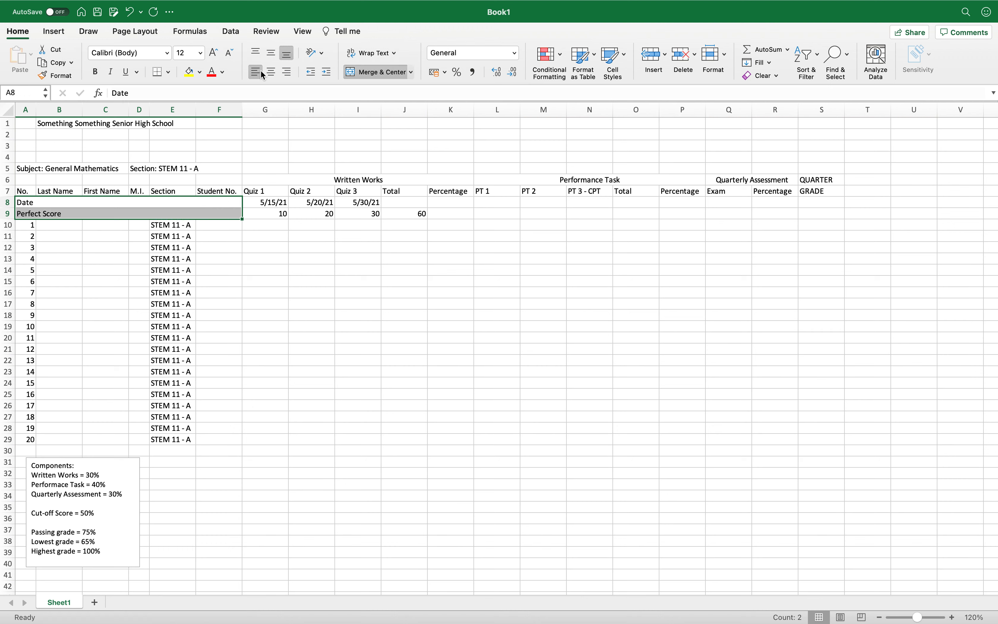
click(320, 341)
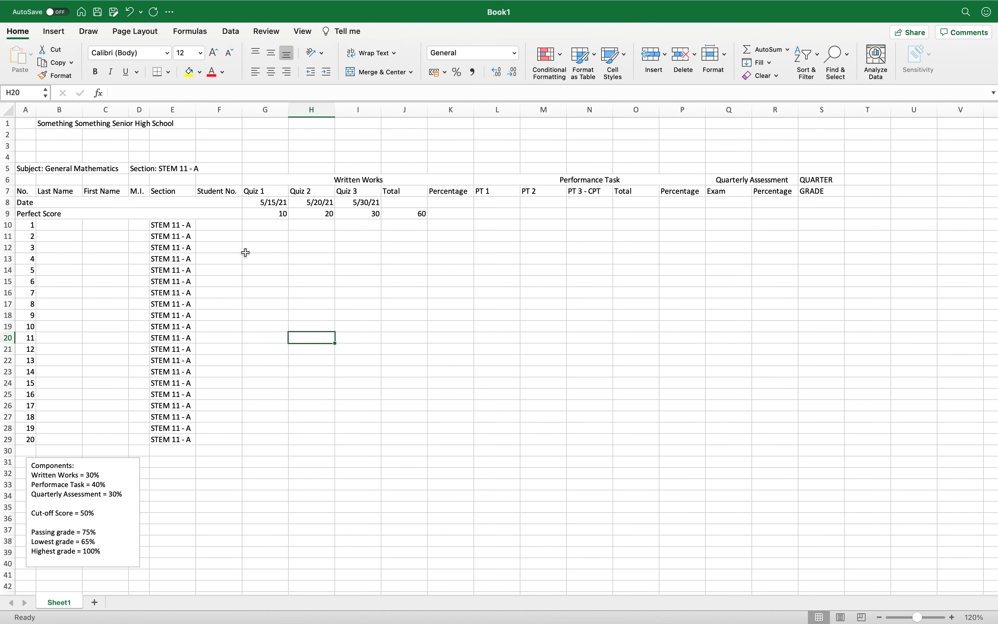
drag(216, 220, 218, 438)
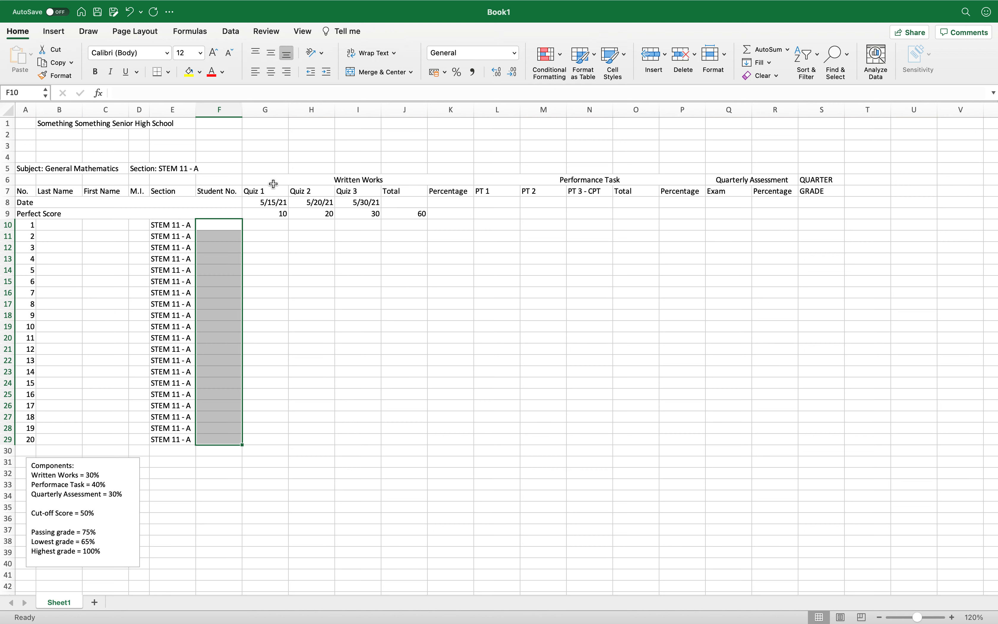
drag(272, 181, 351, 443)
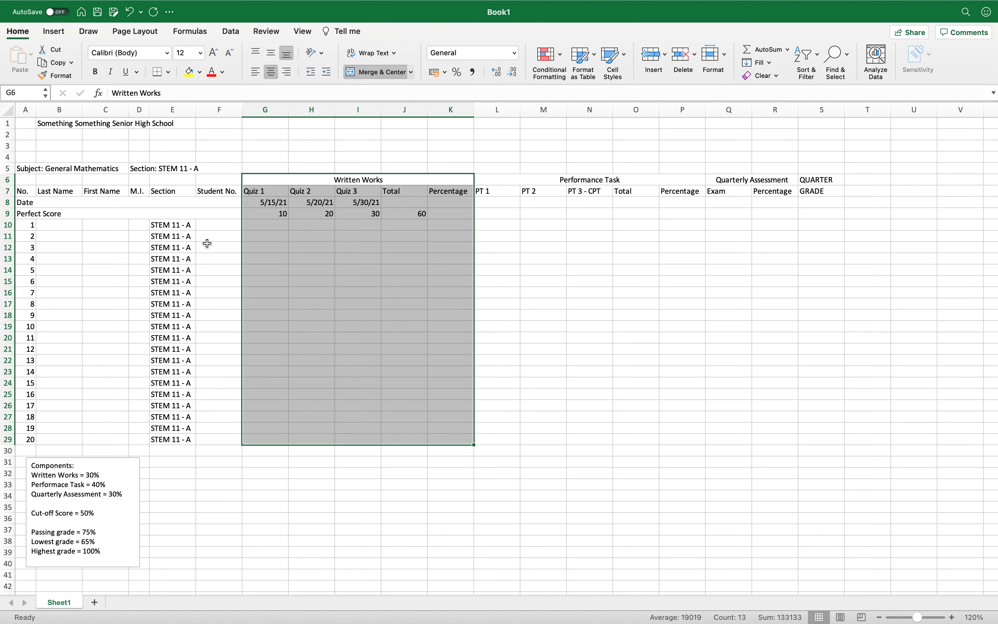
click(270, 182)
drag(292, 185, 295, 190)
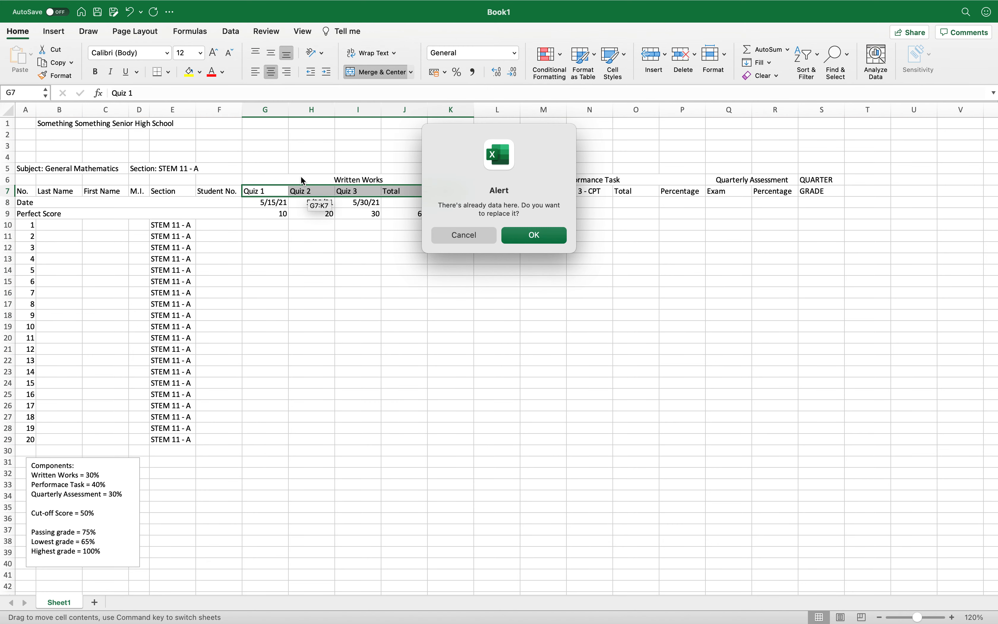
key(Escape)
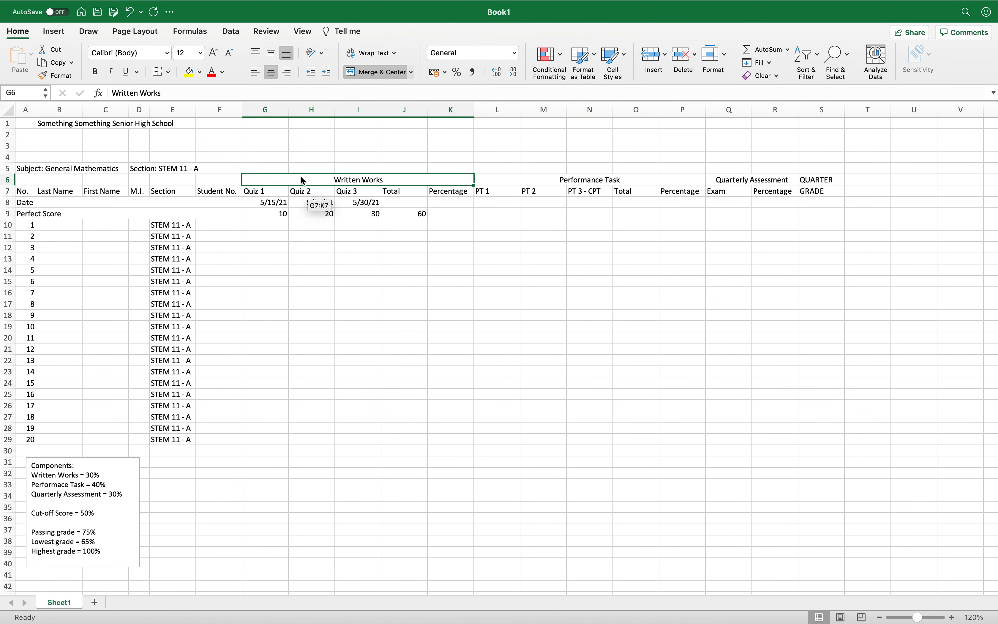
Step: Make the Written Works header block G6:K9 bold and increase its font size to 14
shift+click(443, 217)
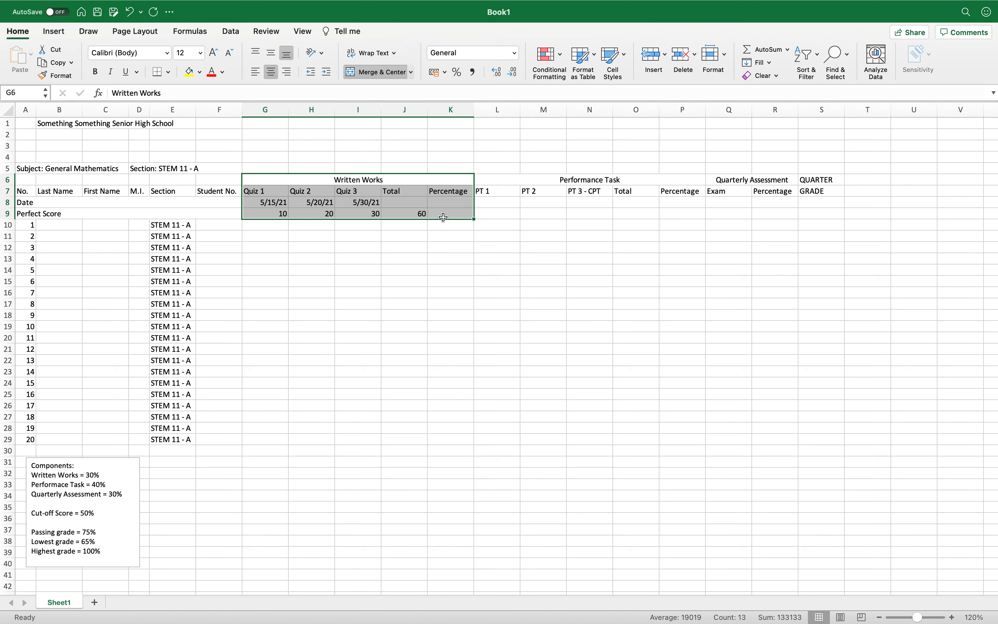
key(super+b)
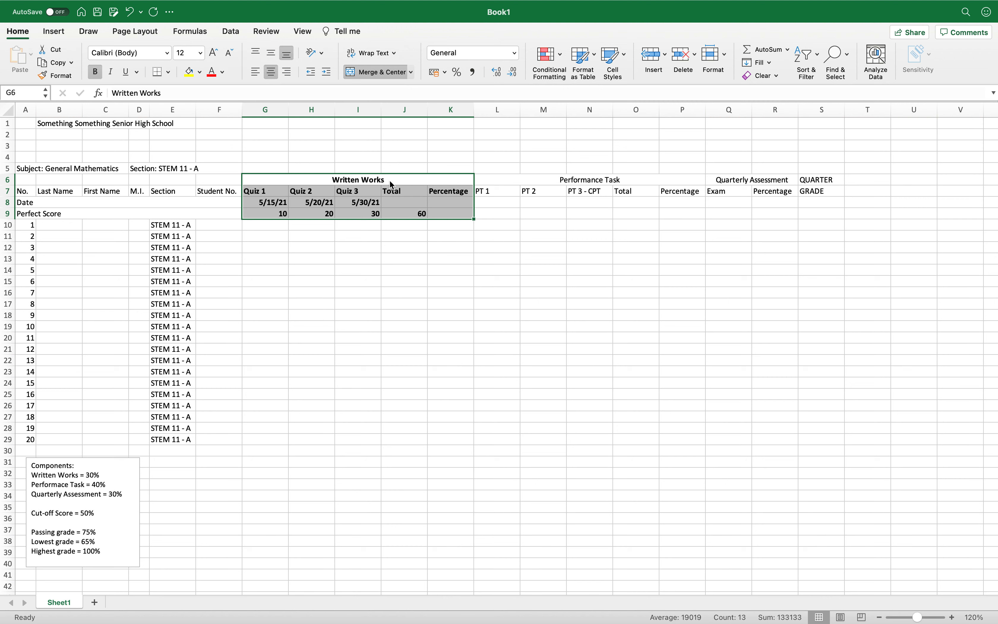
click(215, 52)
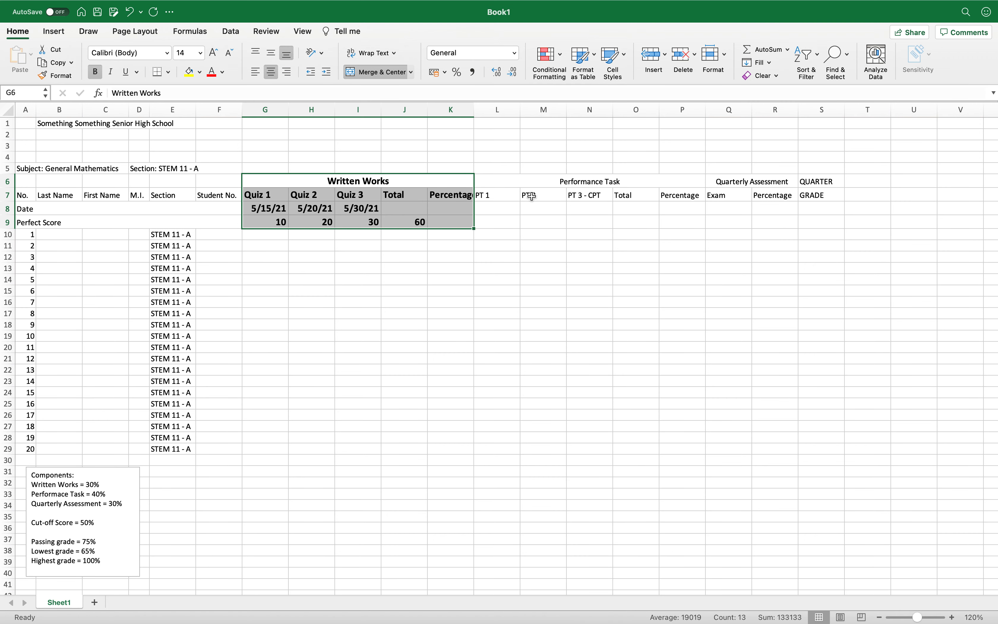
Step: Make the Performance Task header block L6:P9 bold and increase its font size to 14
click(509, 184)
shift+click(668, 221)
key(super+b)
click(214, 53)
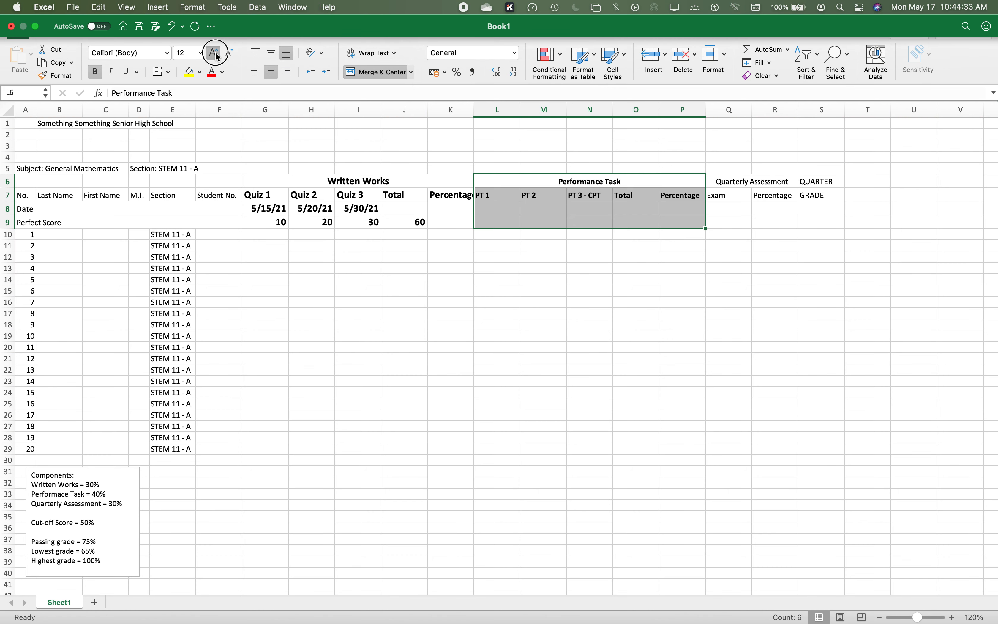
Step: Make the Quarterly Assessment and Quarter Grade headers in Q6:S9 bold and increase their font size to 14
click(727, 179)
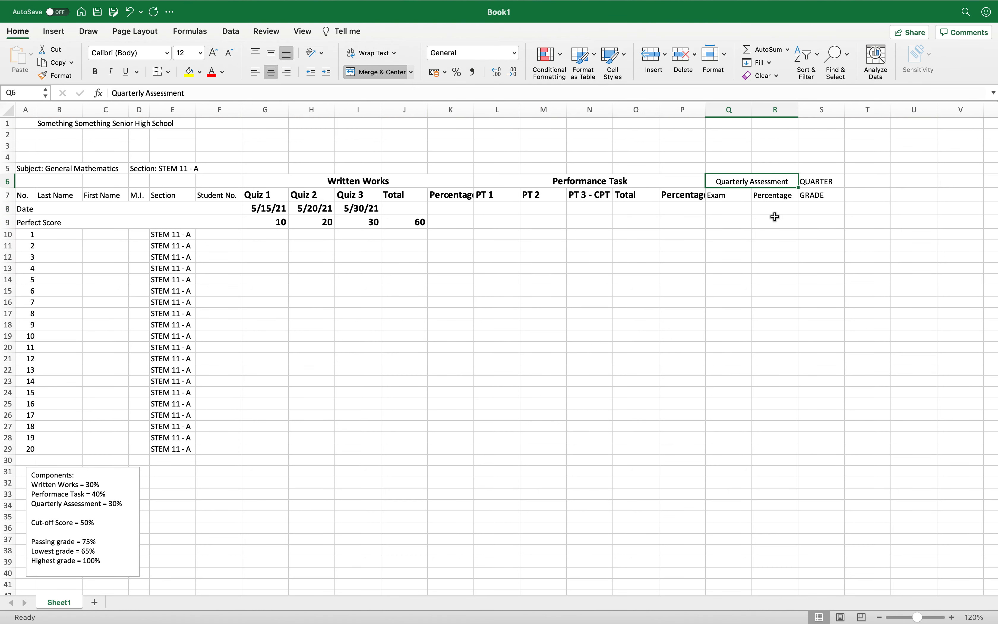
shift+click(811, 224)
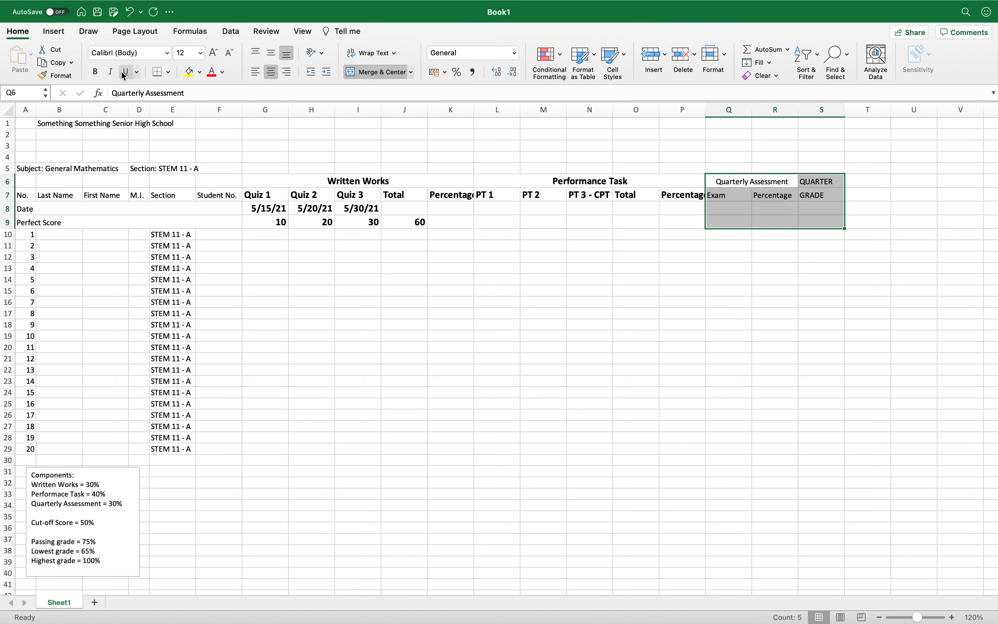
click(95, 71)
click(214, 52)
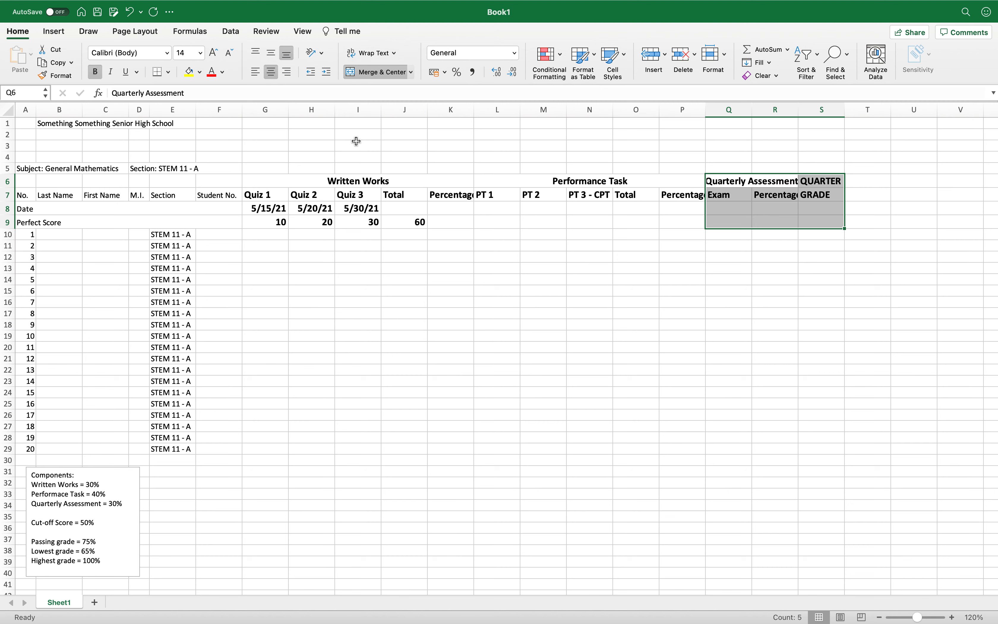
click(487, 326)
Step: Generate sample Quiz 1 scores by entering =RANDBETWEEN(0,10) in G10 and filling it down to G29
click(273, 236)
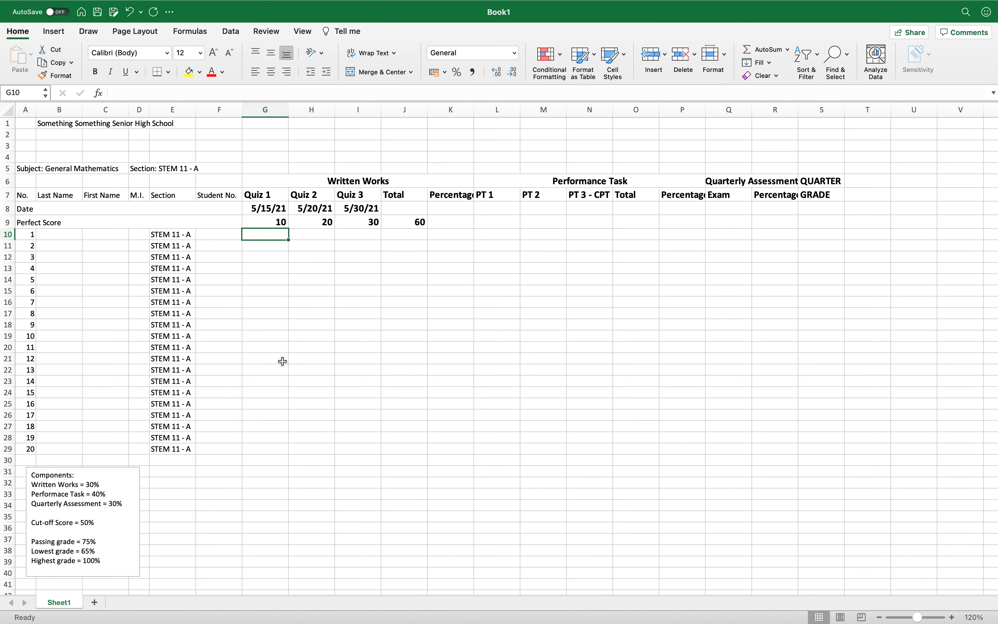
text(=rand)
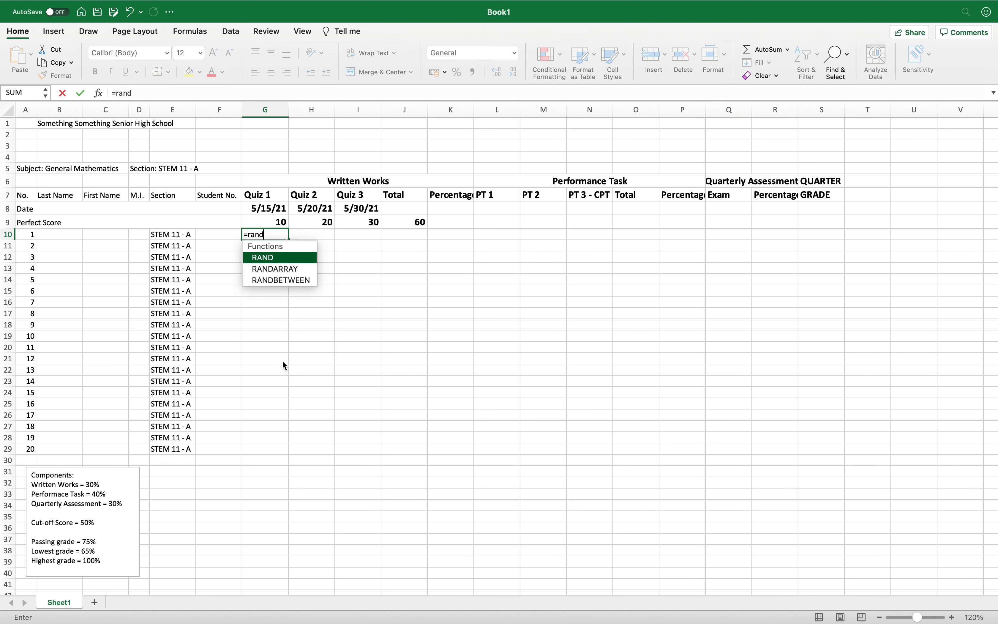
key(Down)
key(Down)
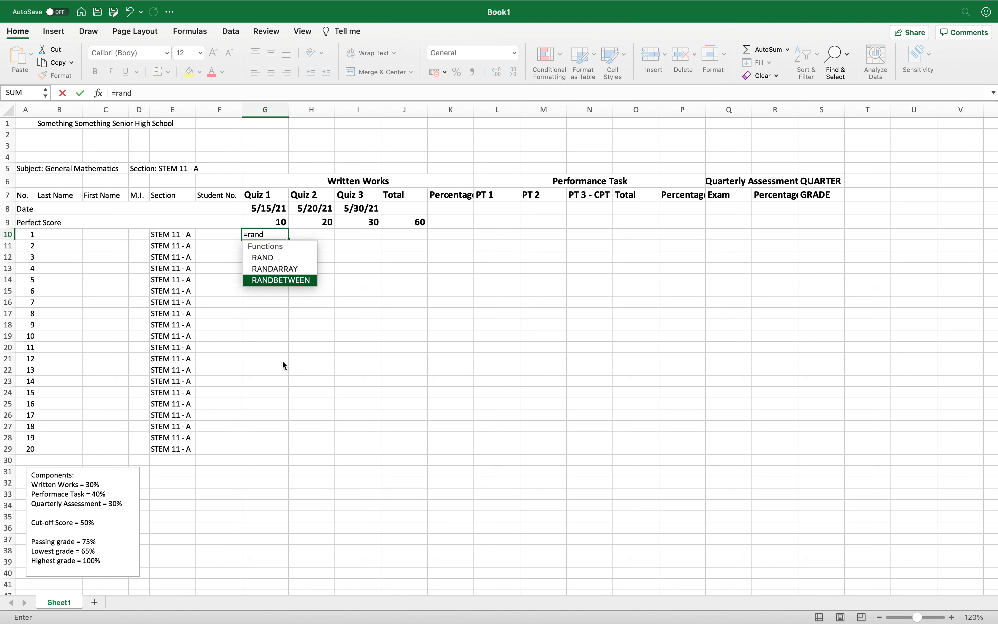
text(betwee)
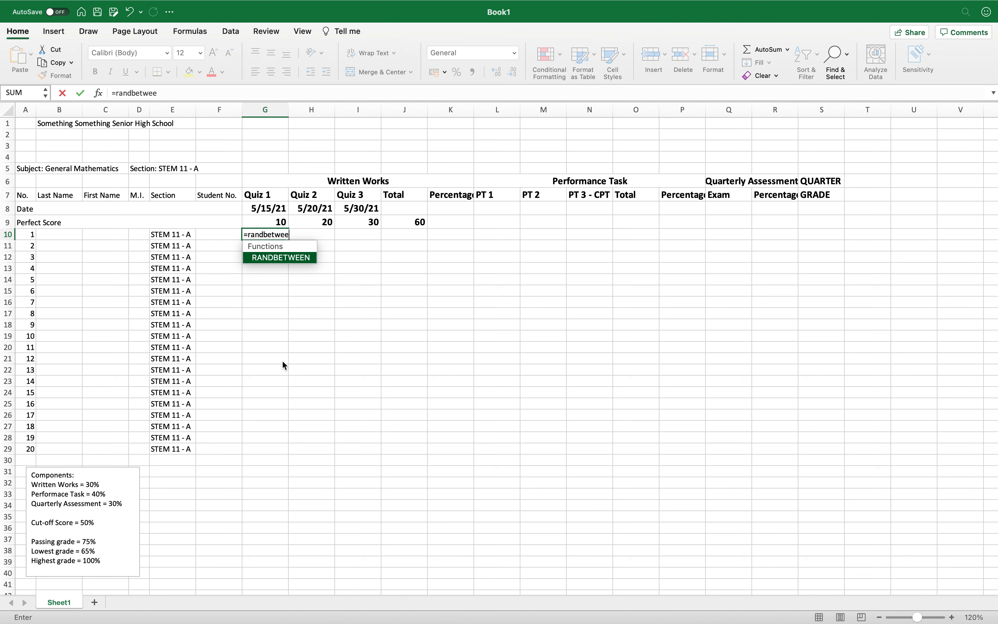
text(n)
key(Tab)
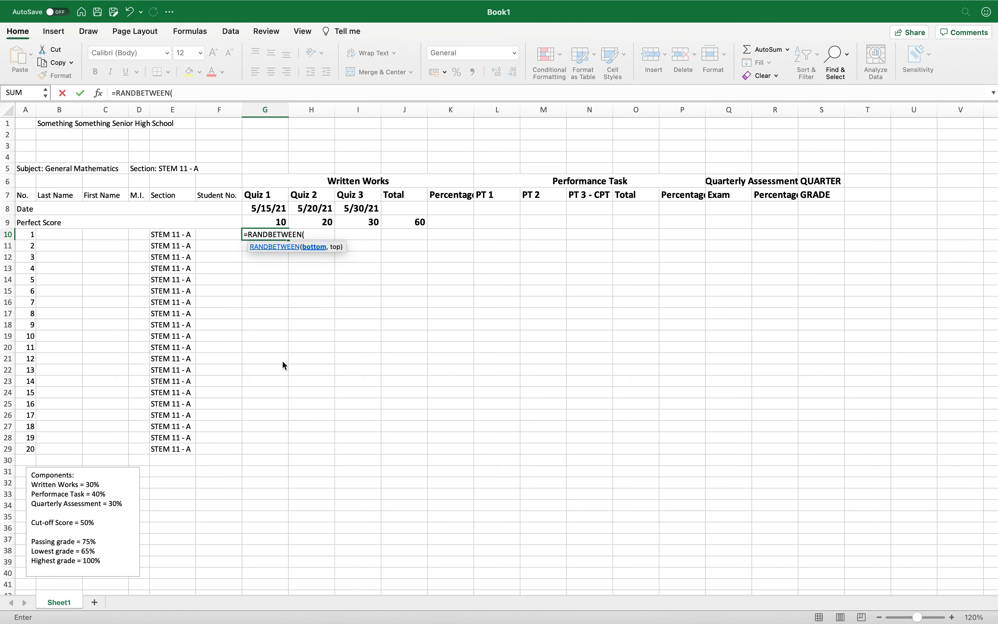
text(0,10))
key(Return)
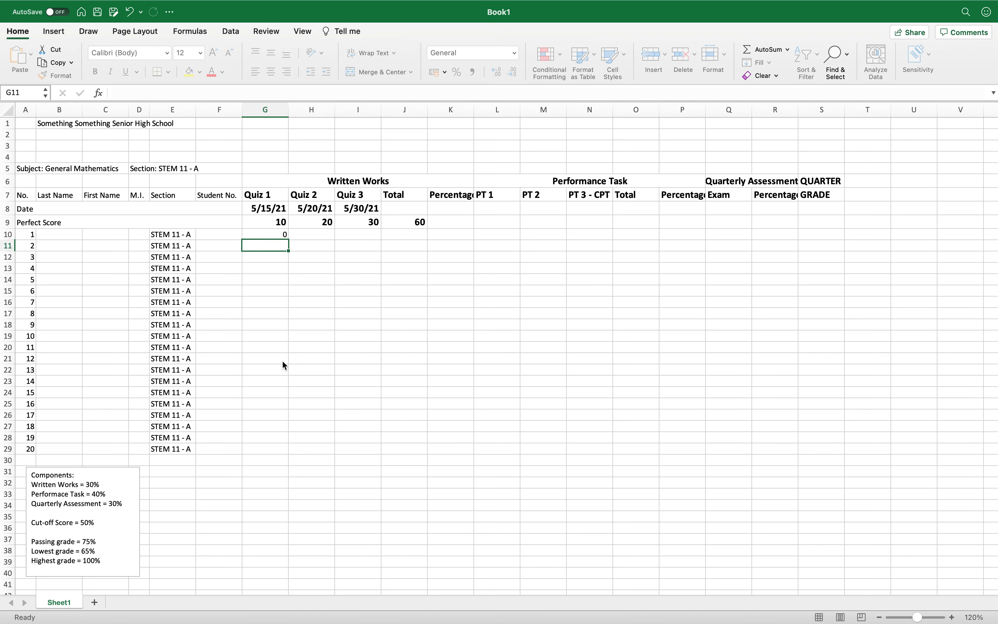
key(Up)
drag(288, 239, 288, 451)
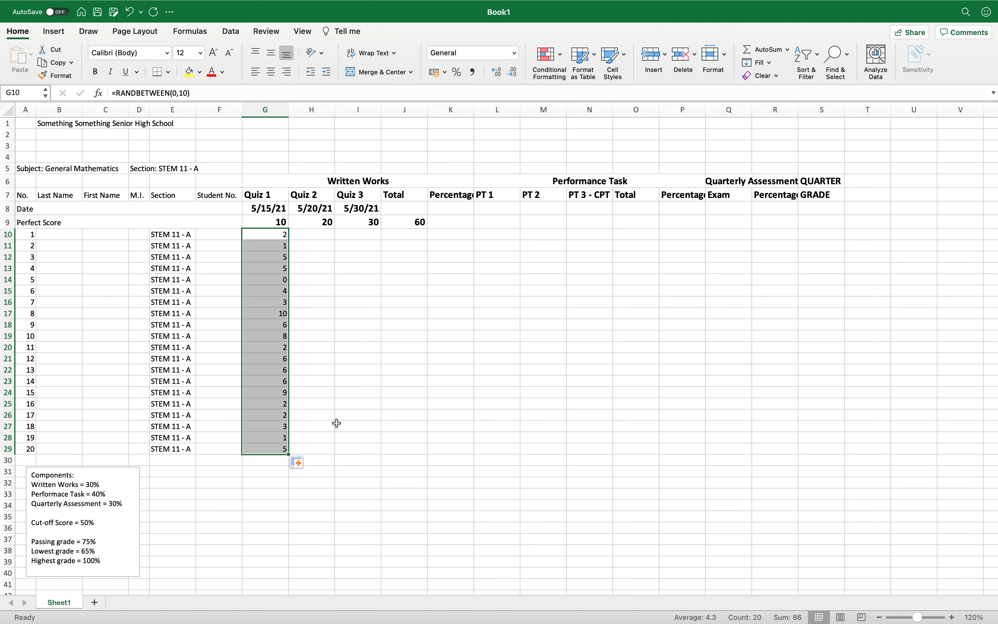
Step: Generate sample Quiz 2 scores by entering =RANDBETWEEN(10,20) in H10 and filling it down to H29
click(314, 236)
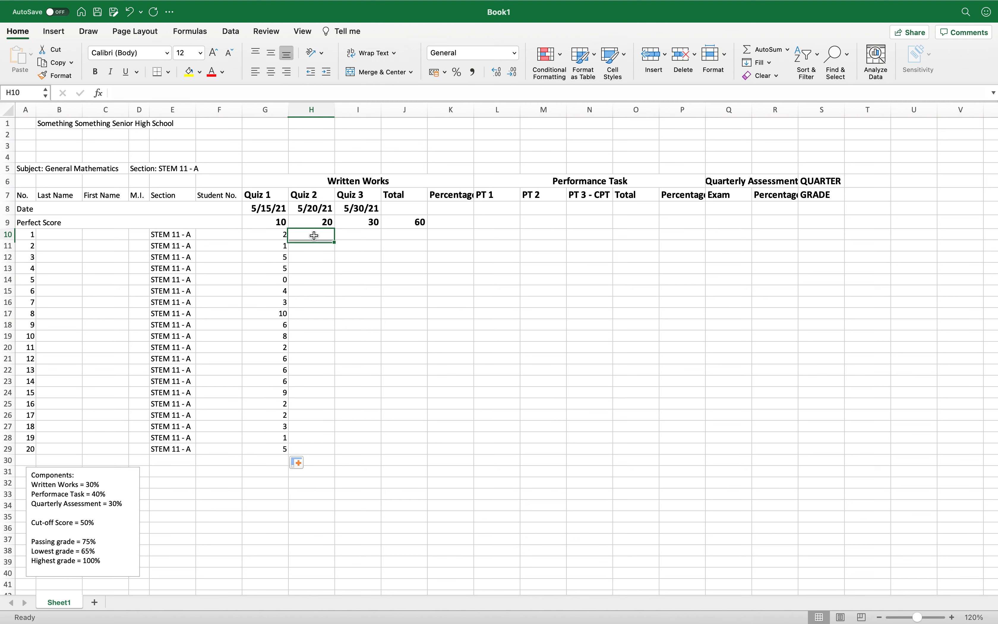
text(=rand)
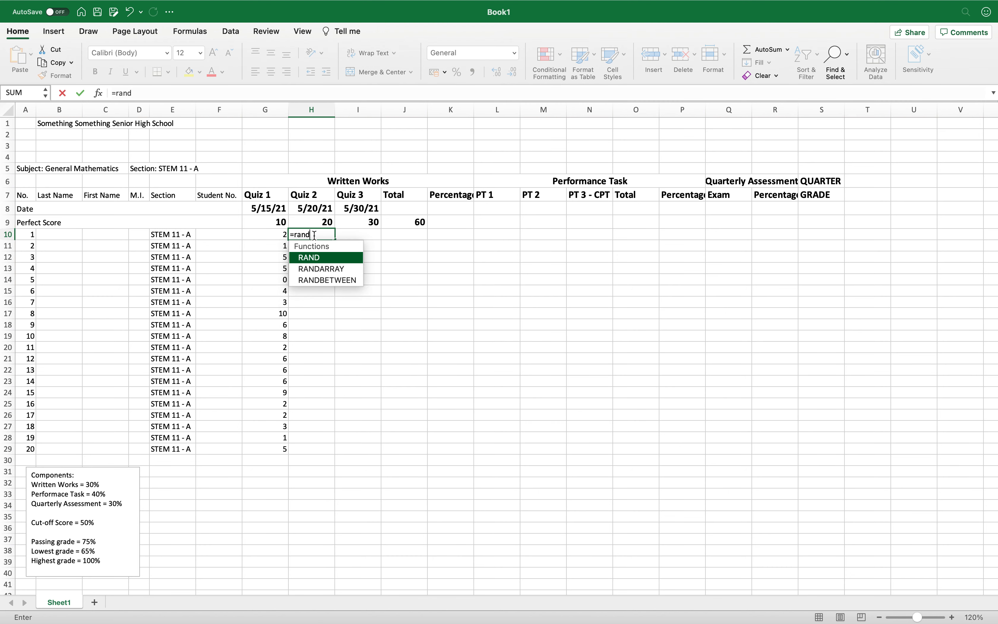
text(between)
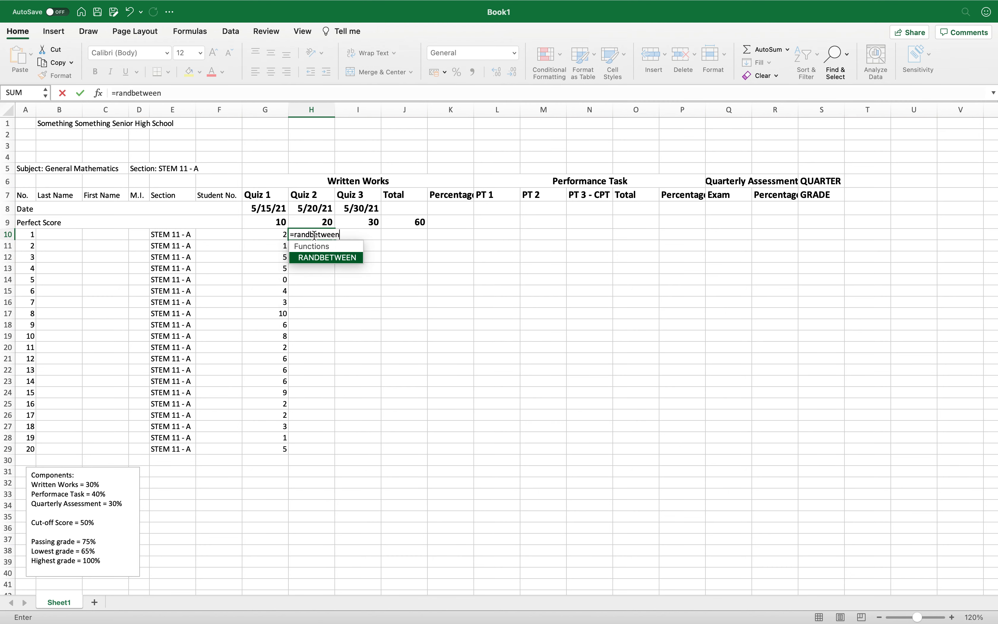
key(Tab)
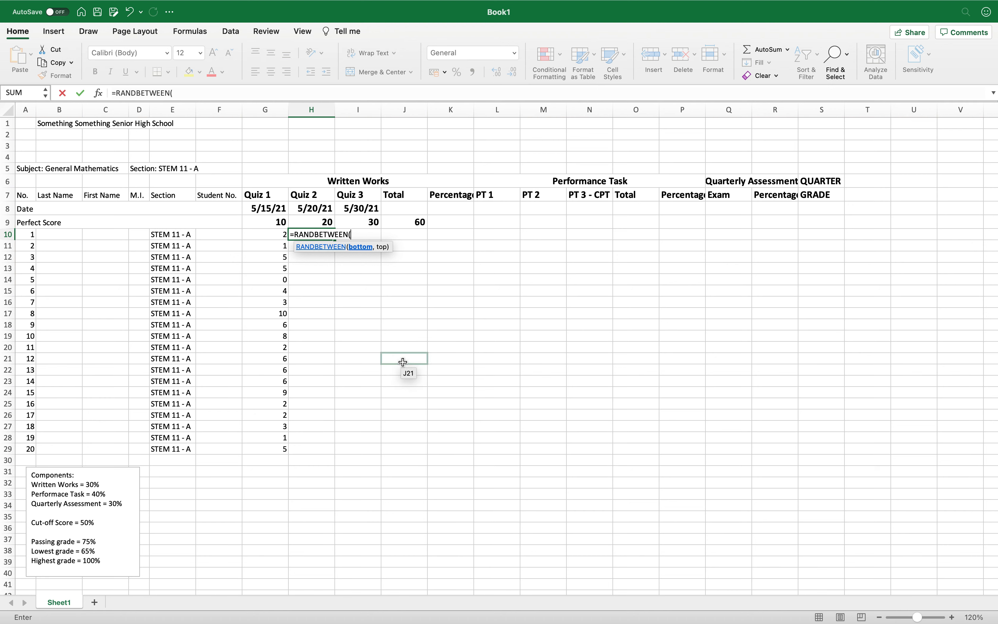
text(10,20))
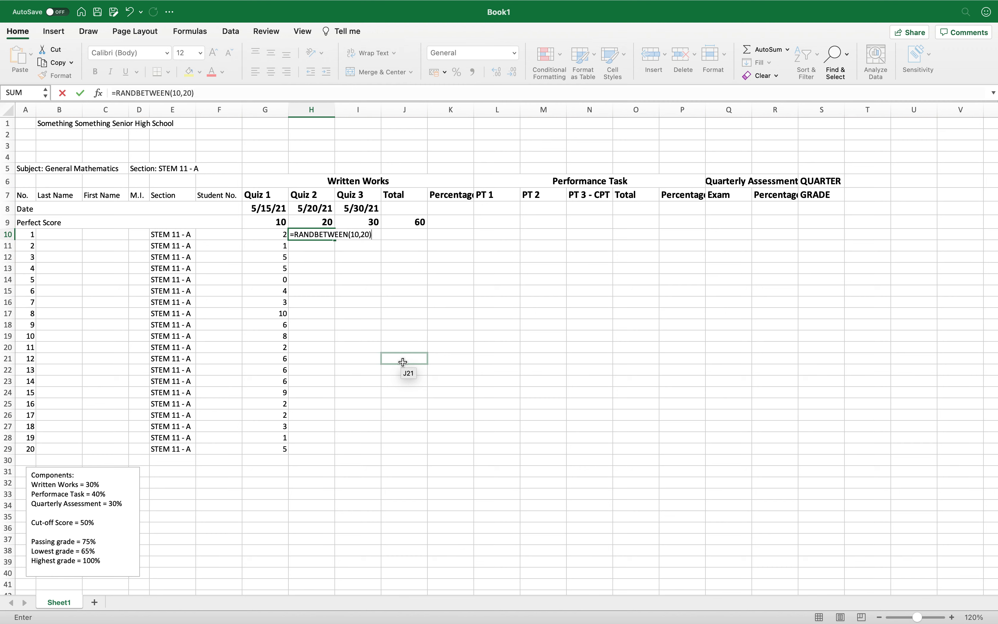
key(Return)
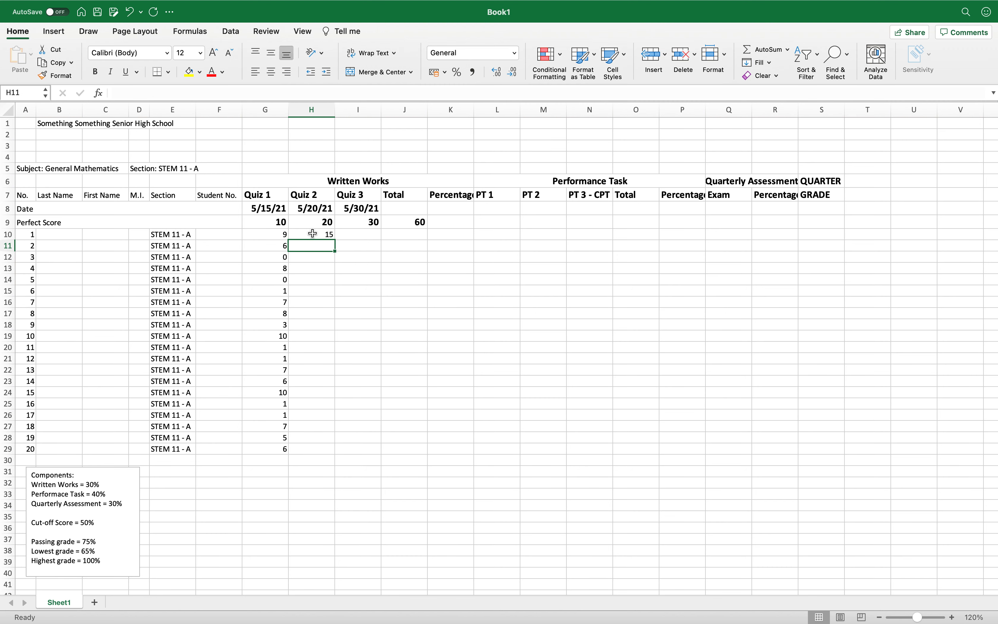
click(313, 233)
drag(335, 240, 324, 450)
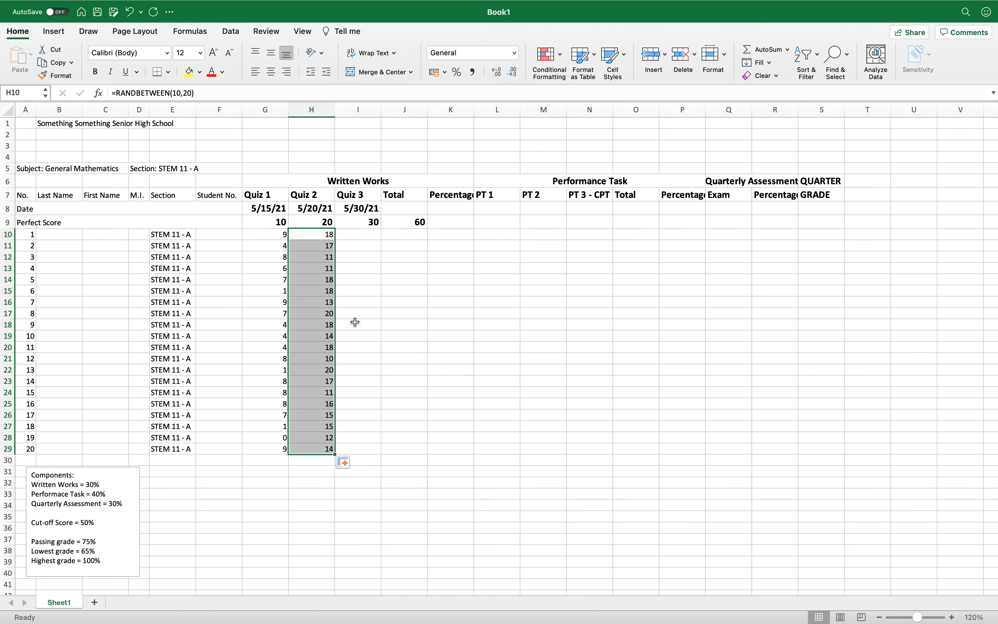
Step: Recalculate the random quiz scores by committing an empty entry in cell G30
click(272, 245)
click(271, 235)
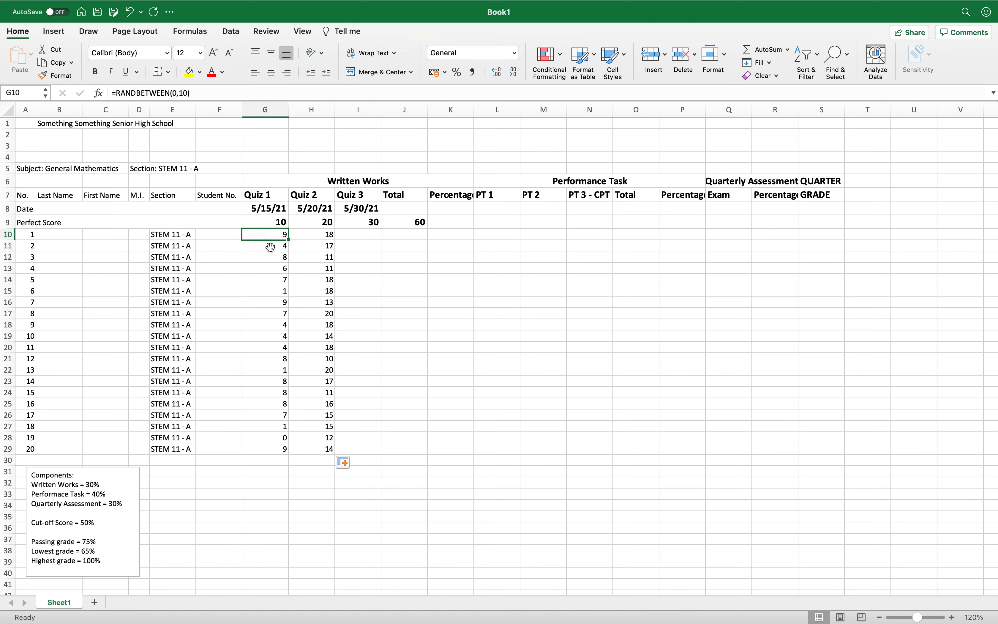
shift+click(273, 446)
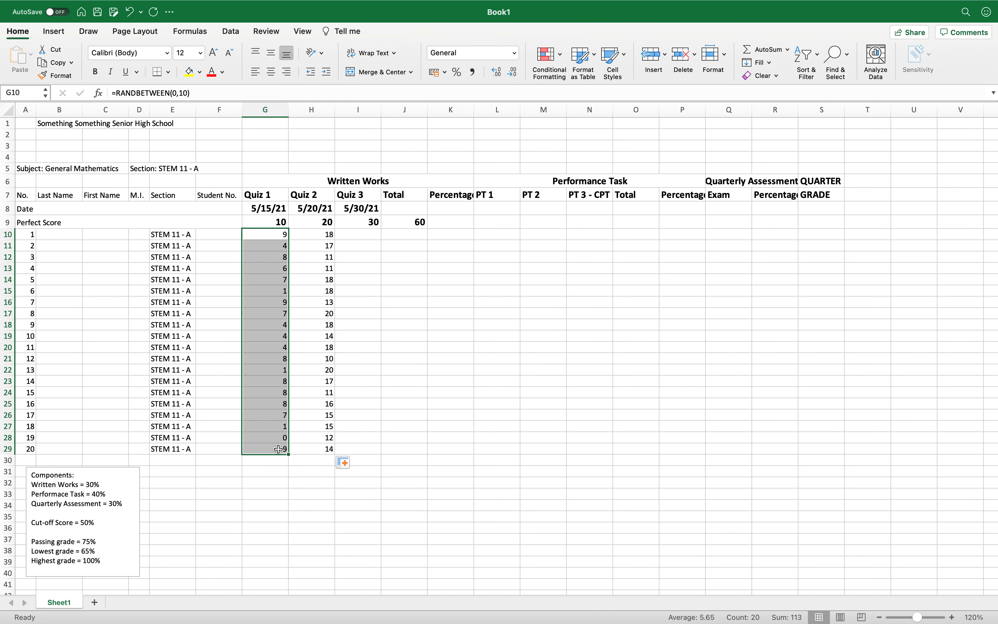
click(276, 461)
key(Down)
double_click(276, 463)
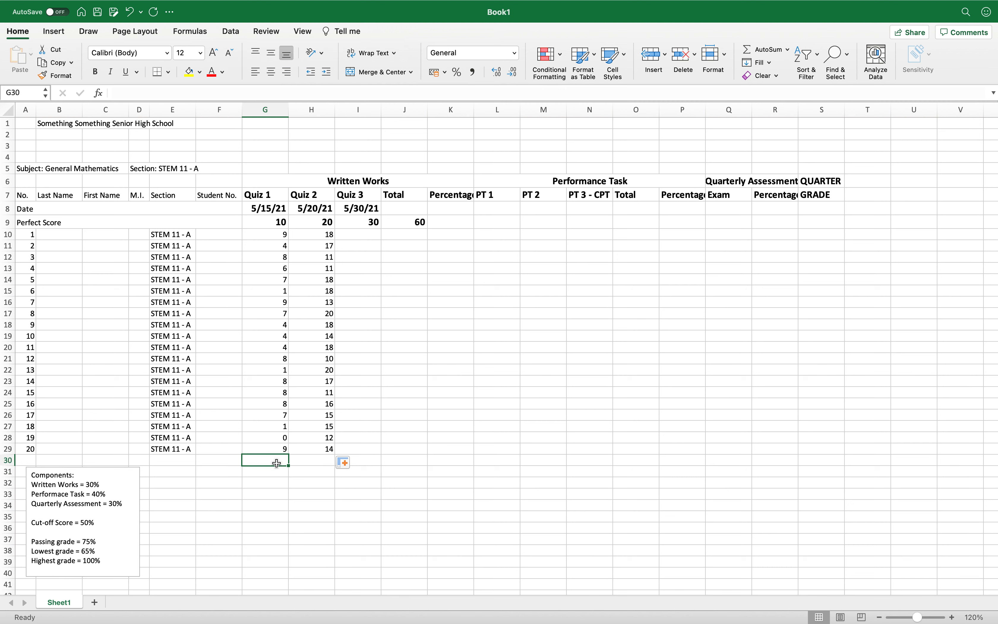
key(Return)
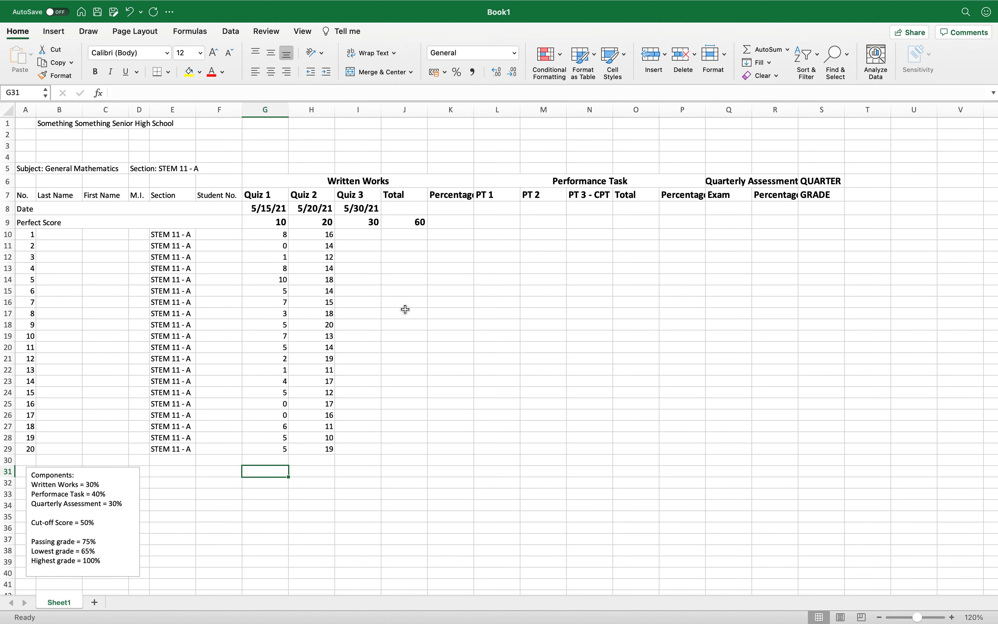
Step: Convert the Quiz 1 scores in G10:G29 to fixed values by copying them and pasting values only in place
click(272, 235)
shift+click(268, 451)
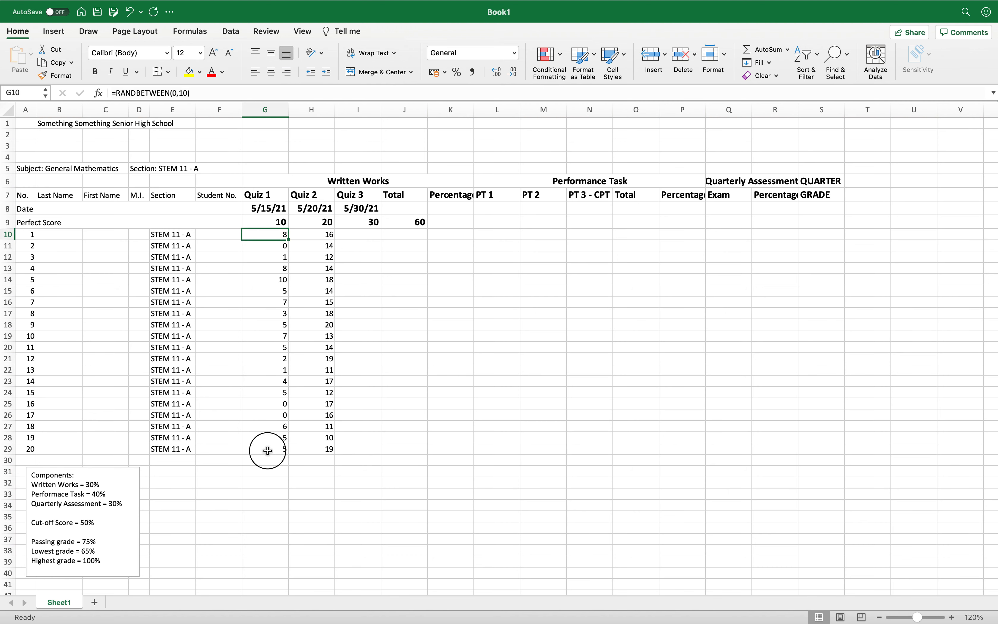
key(super+c)
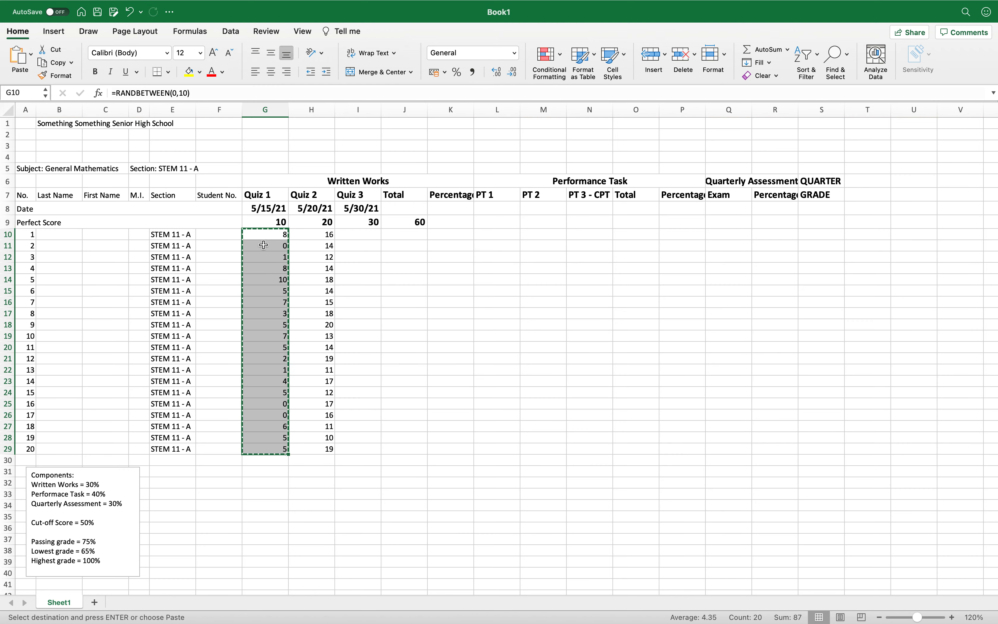
click(258, 236)
right_click(258, 236)
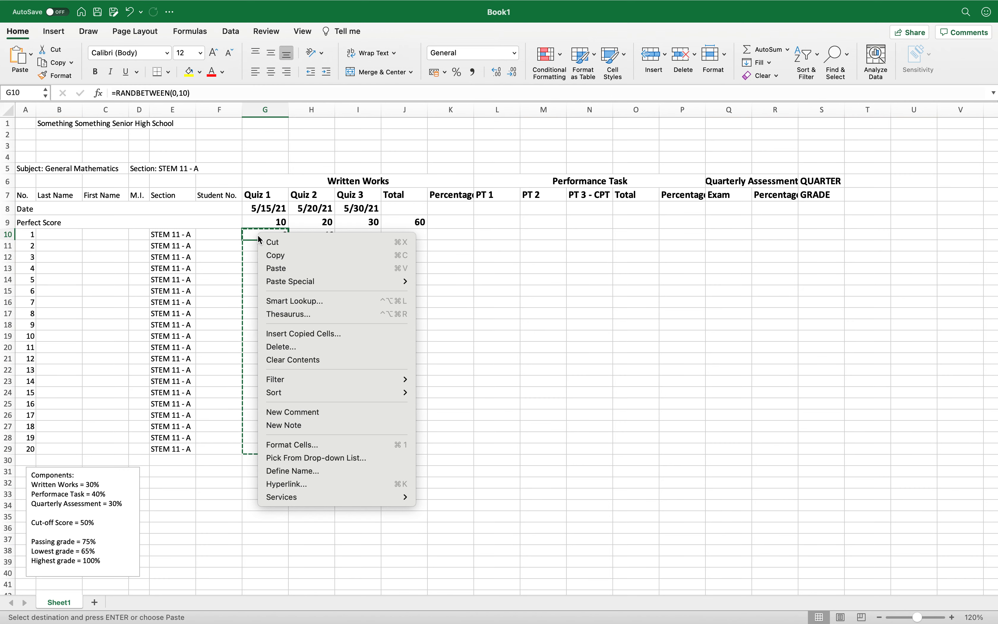
mouse_move(376, 281)
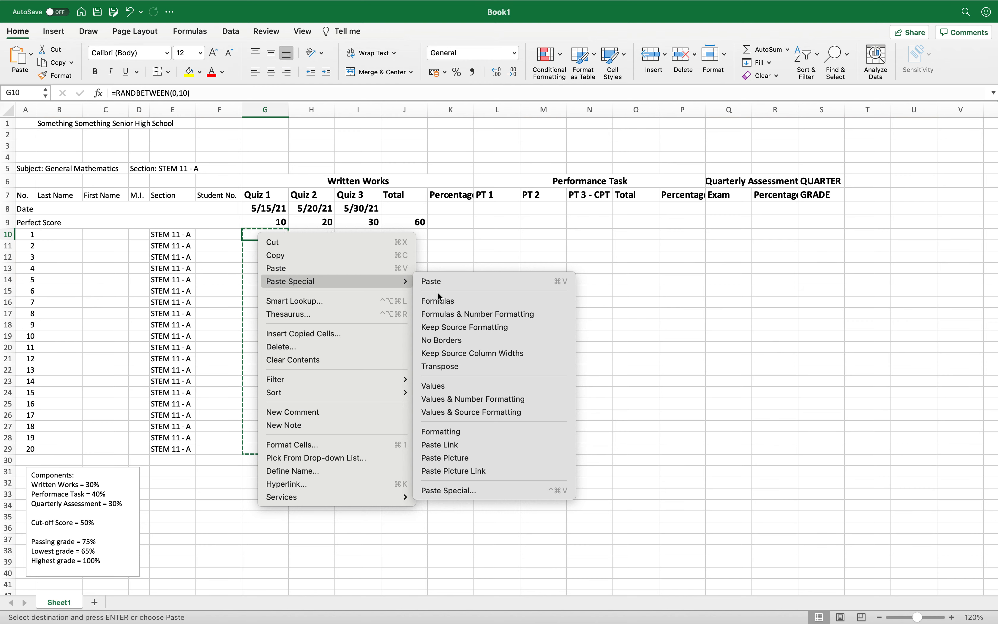
click(459, 385)
click(271, 337)
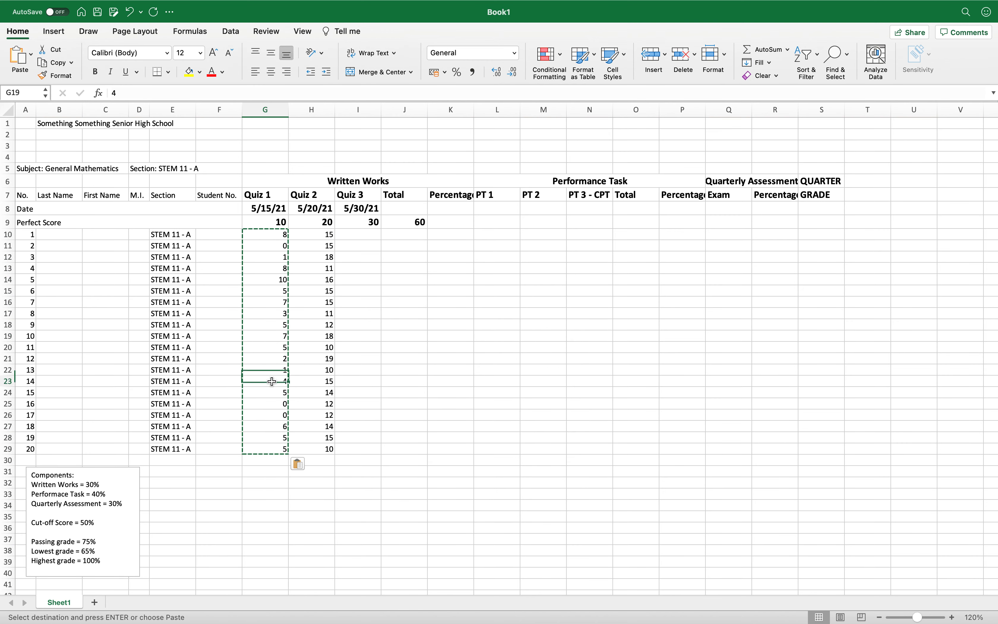
click(268, 415)
Step: Convert the Quiz 2 scores in H10:H29 to fixed values by copying them and pasting values only in place
click(306, 285)
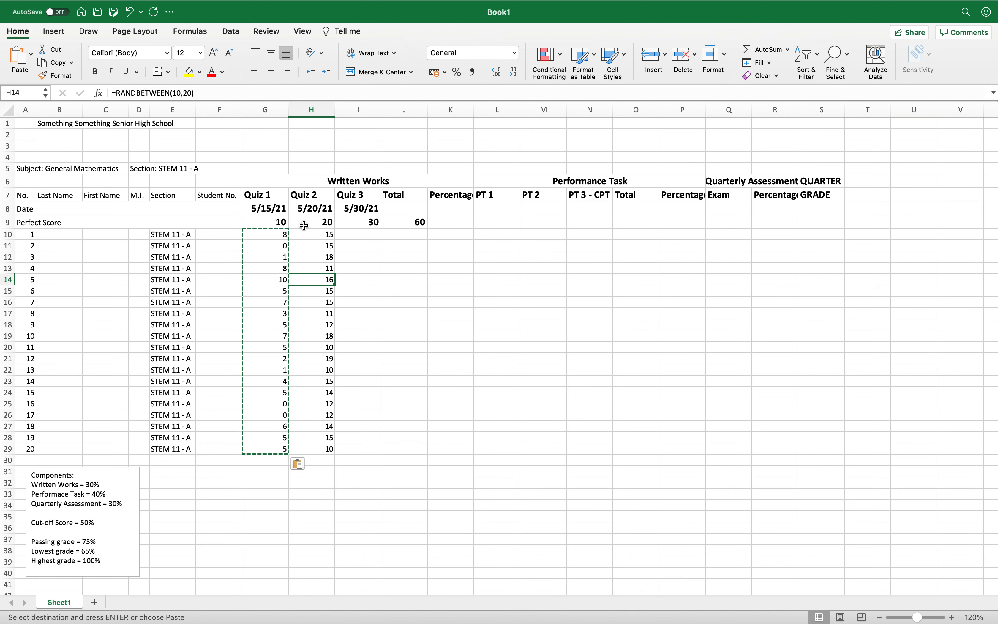
click(306, 234)
shift+click(309, 450)
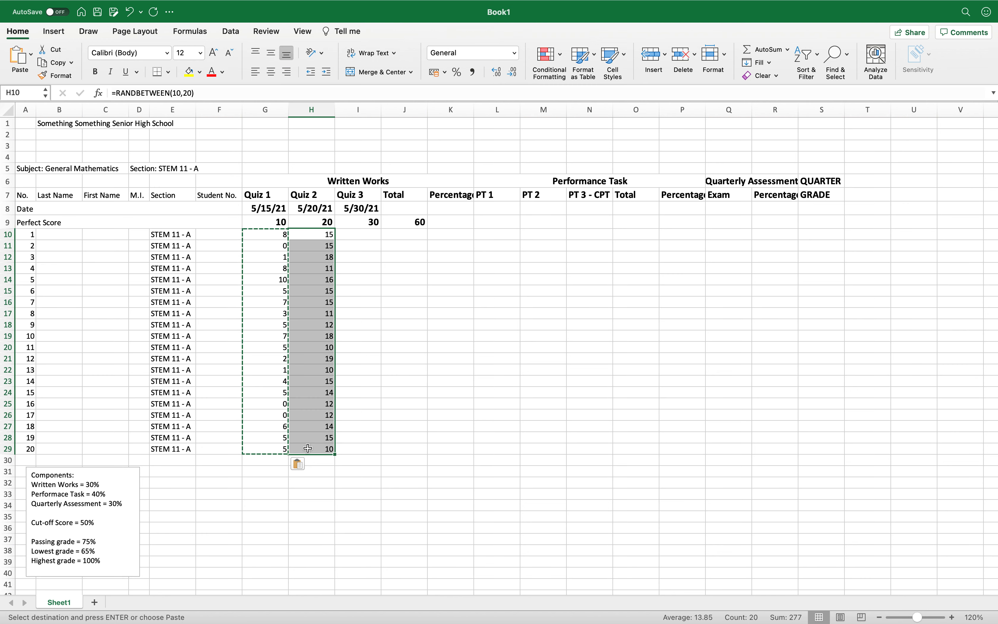
key(super+c)
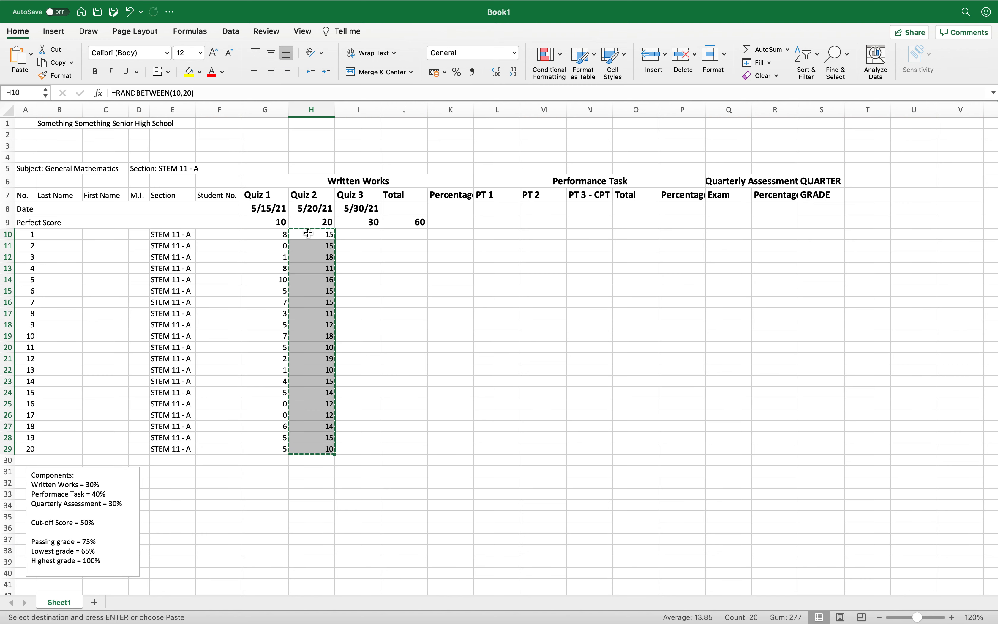
right_click(308, 232)
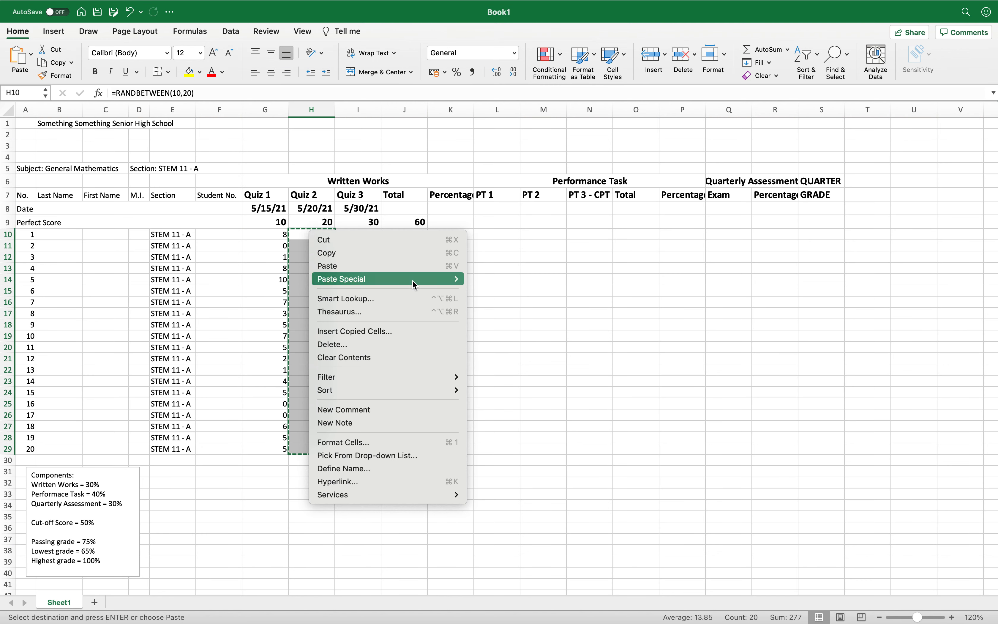
mouse_move(414, 279)
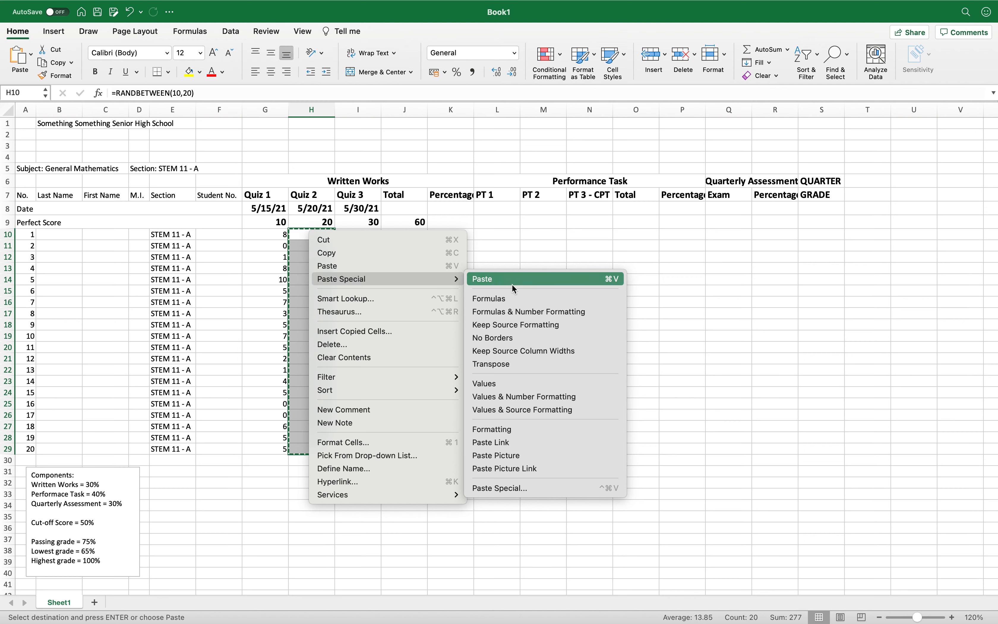
click(498, 387)
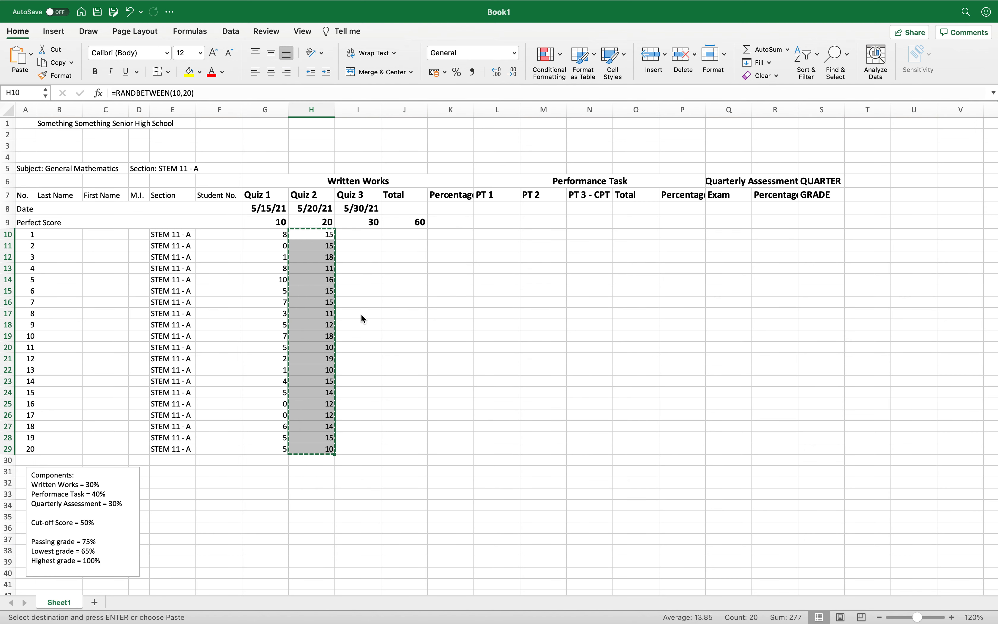
click(318, 297)
click(315, 327)
click(308, 384)
Step: Generate sample Quiz 3 scores by entering =RANDBETWEEN(20,30) in I10 and filling it down to I29
click(369, 241)
click(369, 238)
text(=randbetwee)
key(Tab)
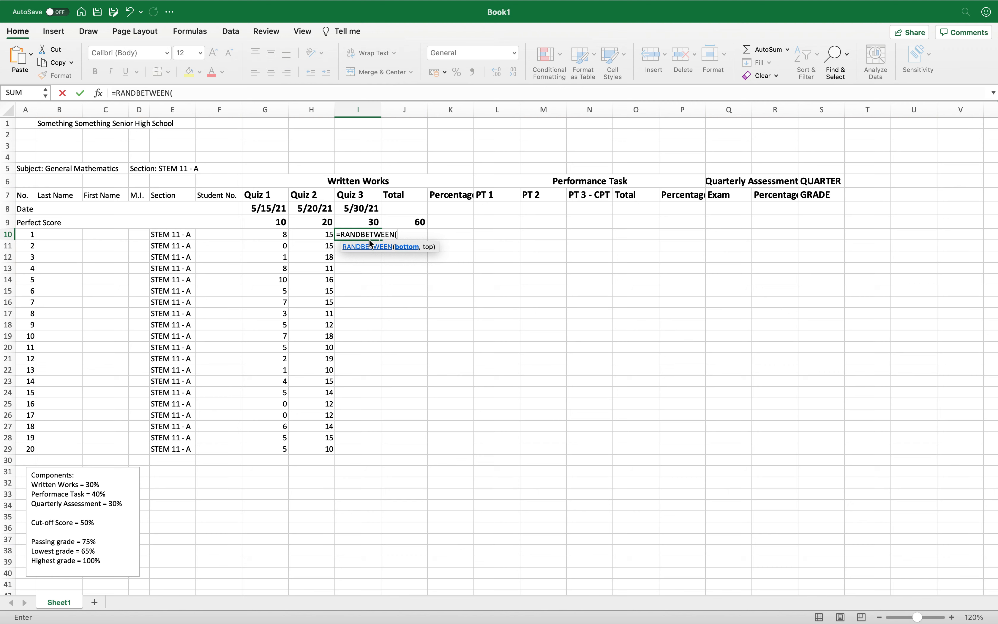
text(20,30))
key(Return)
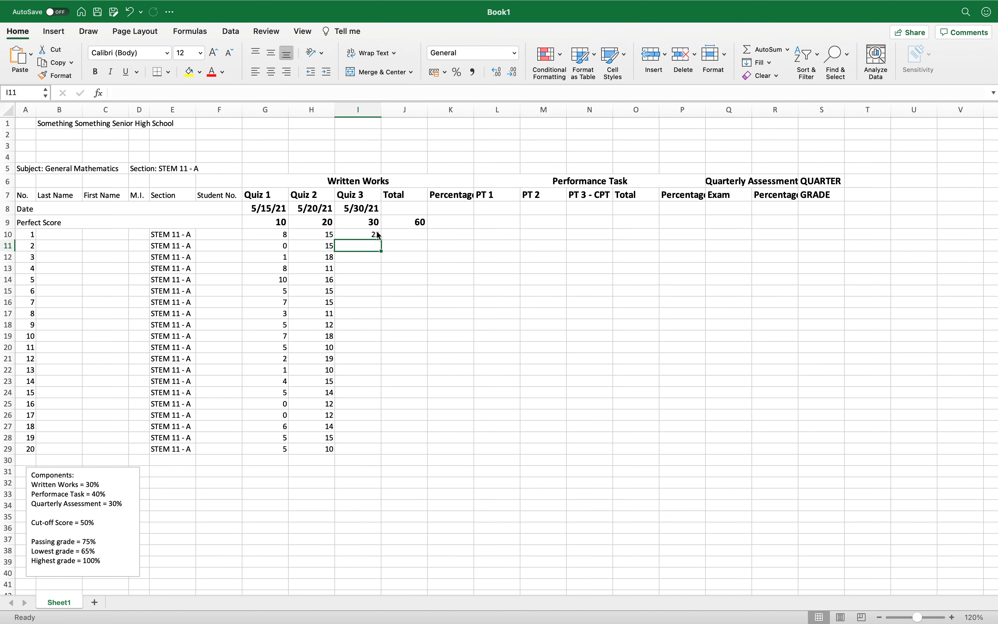
click(378, 236)
drag(380, 238, 381, 449)
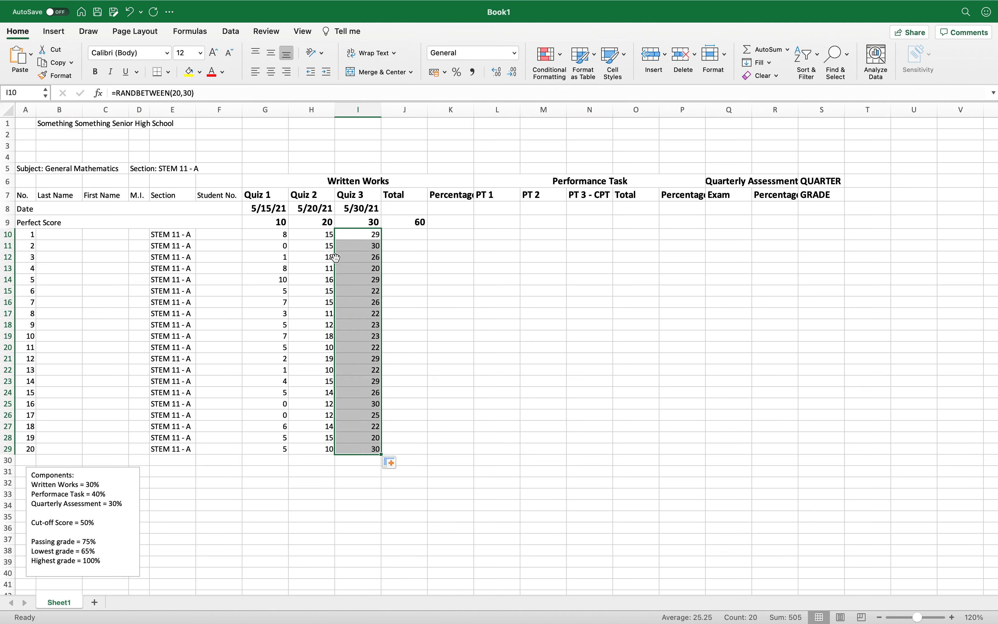
Step: Convert the Quiz 3 scores in I10:I29 to fixed values by copying them and pasting values only in place
key(super+c)
click(349, 235)
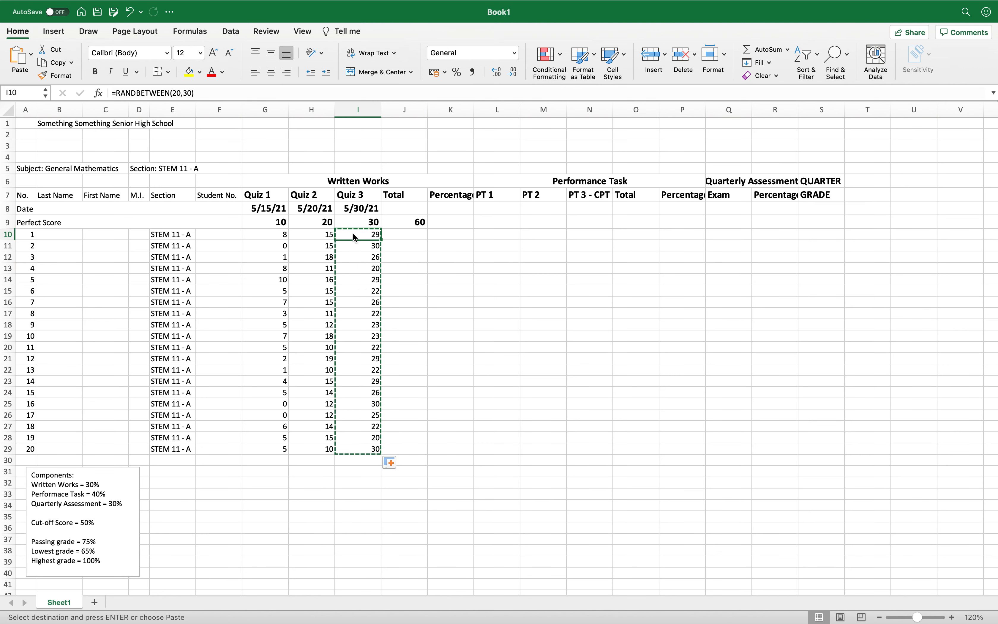
right_click(355, 233)
mouse_move(409, 281)
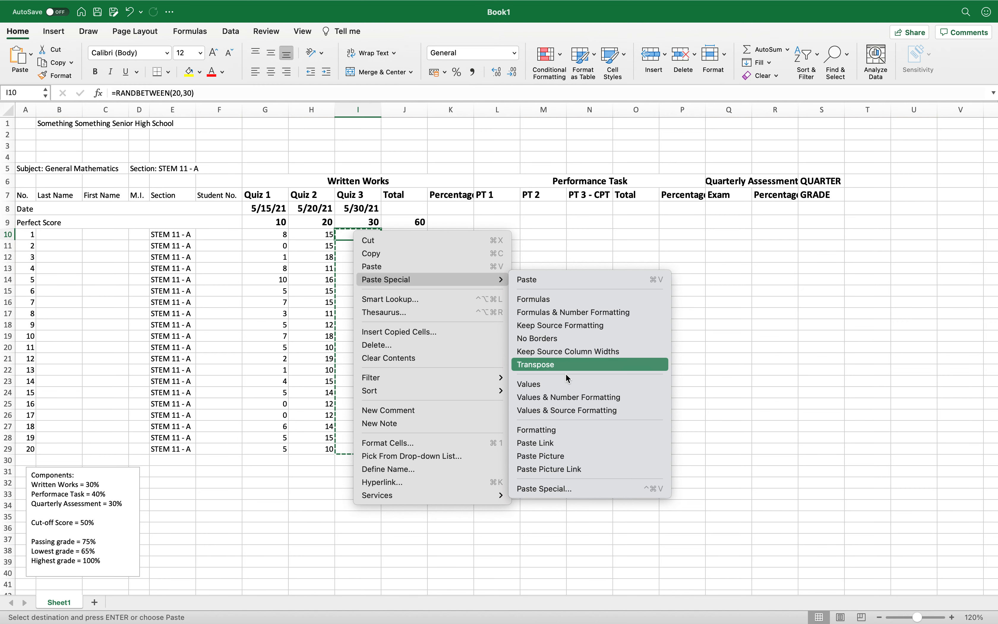
click(567, 387)
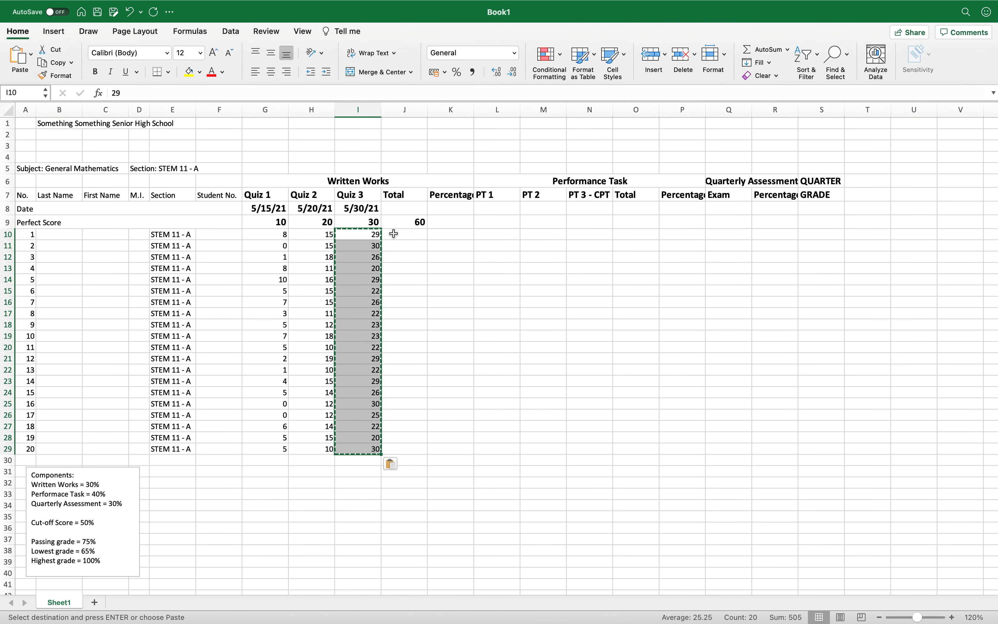
click(329, 260)
click(376, 279)
click(317, 310)
Step: Total each student's Written Works scores by entering =SUM(G10:I10) in J10 and filling it down to J29
click(405, 238)
key(Escape)
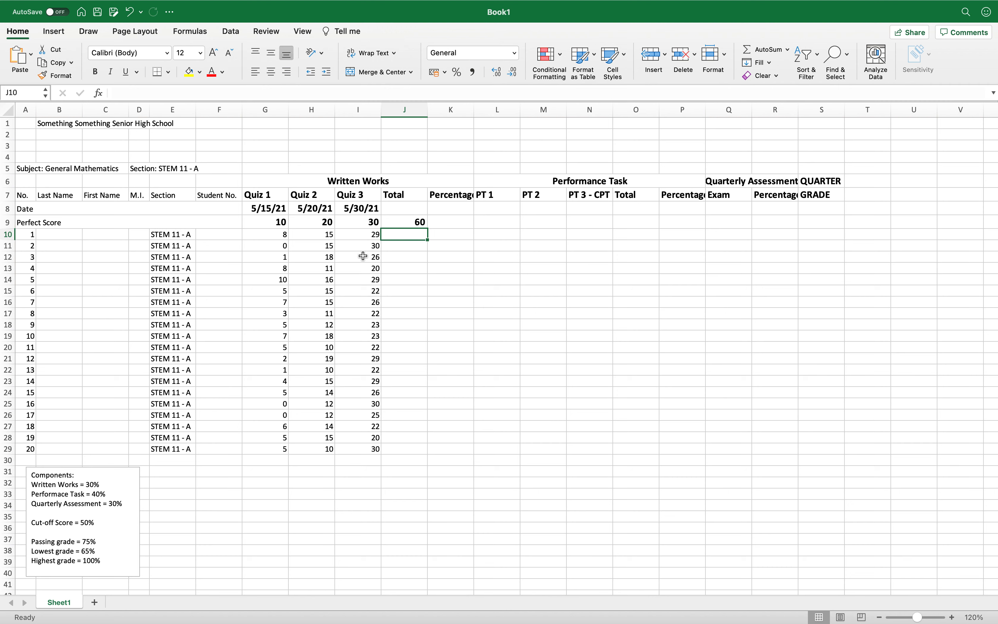
text(=su)
key(Tab)
click(285, 234)
drag(298, 236, 343, 237)
text())
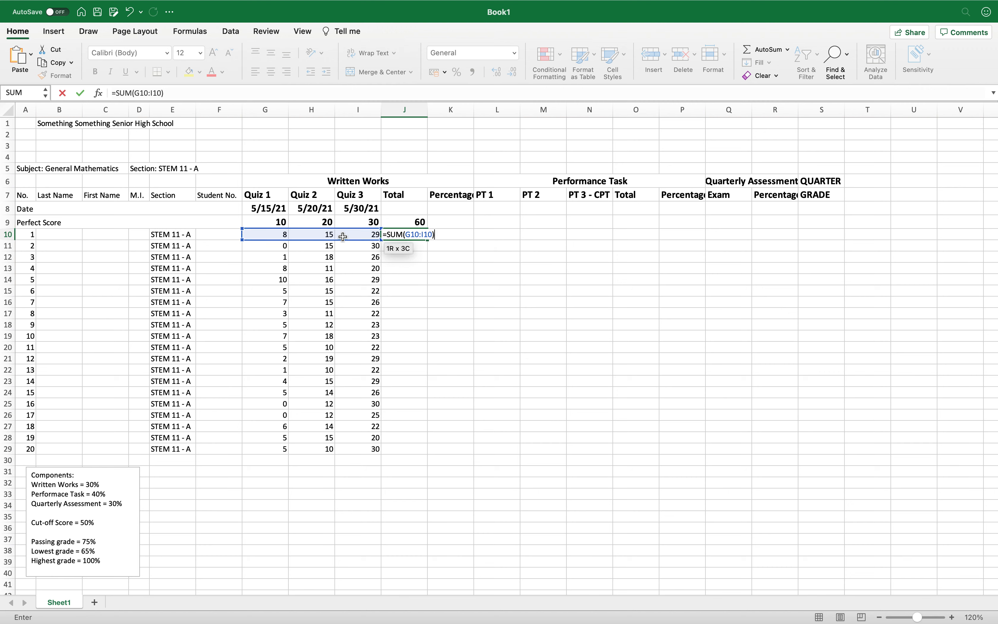
key(Return)
click(398, 235)
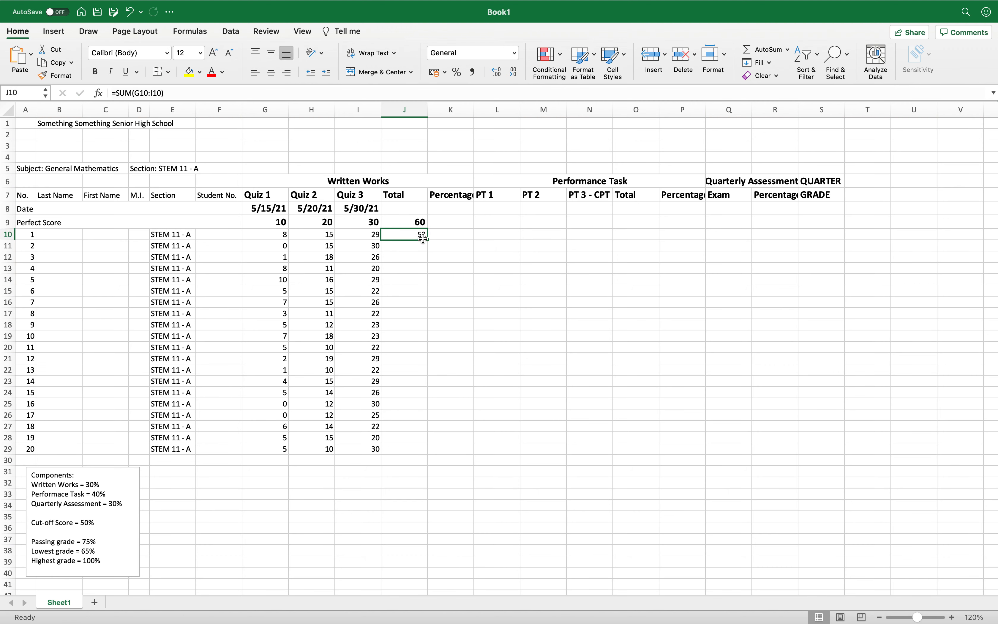
drag(427, 241, 425, 456)
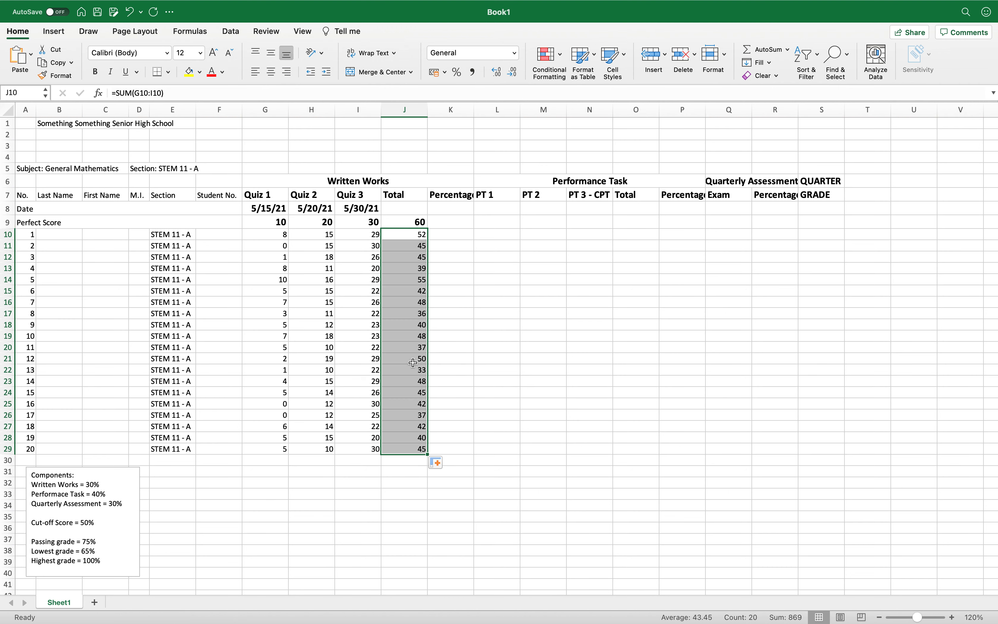
Step: Enter the Performance Task dates 5/20/21, 5/25/21 and 5/30/21 in L8:N8
click(497, 208)
text(5/20/21)
key(Tab)
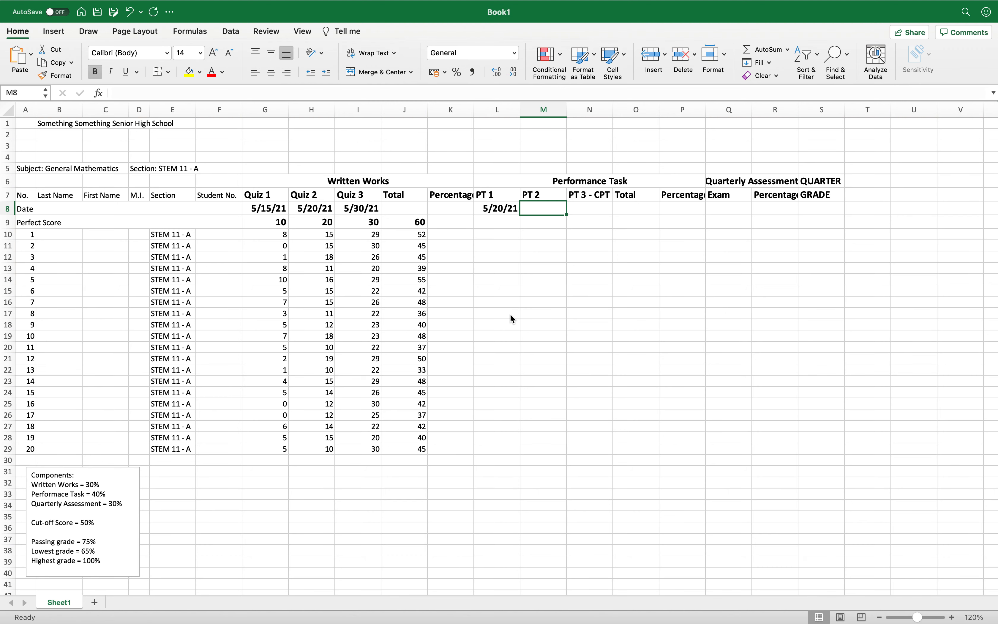
text(5/30)
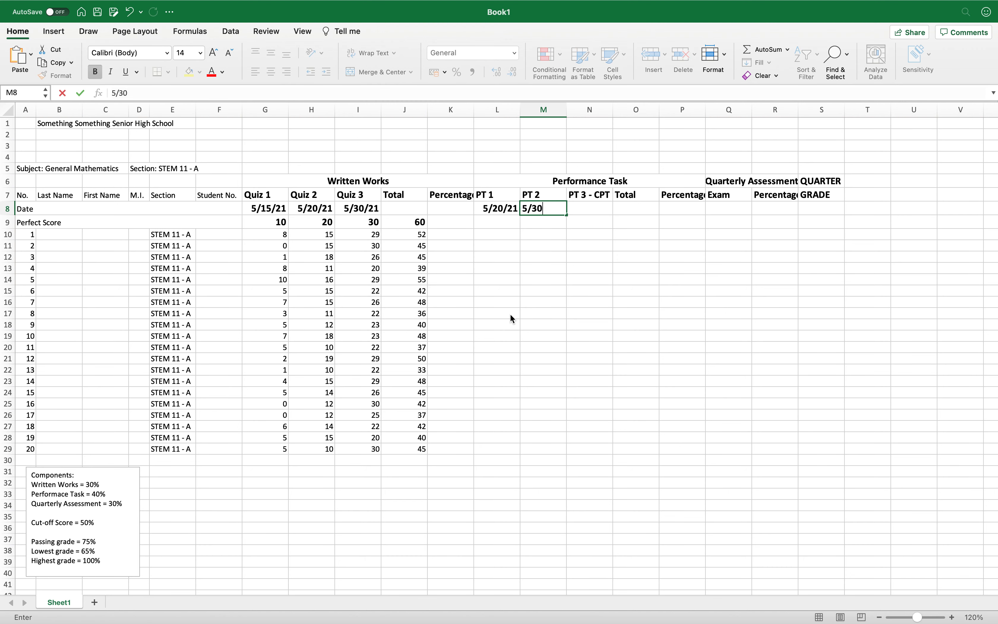
key(BackSpace)
key(BackSpace)
text(25/21)
key(Tab)
text(5/30/21)
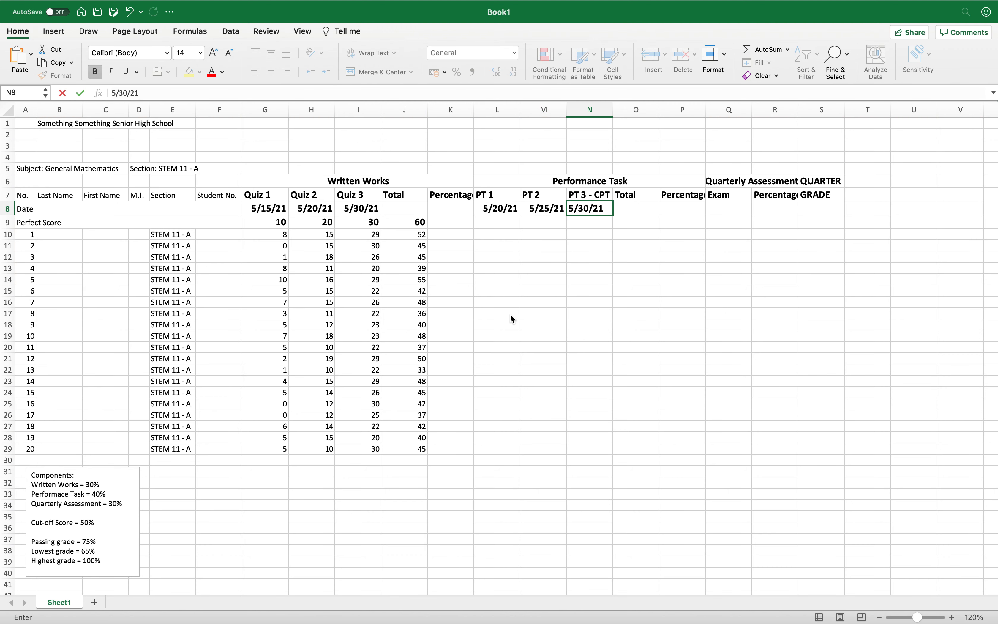
key(Return)
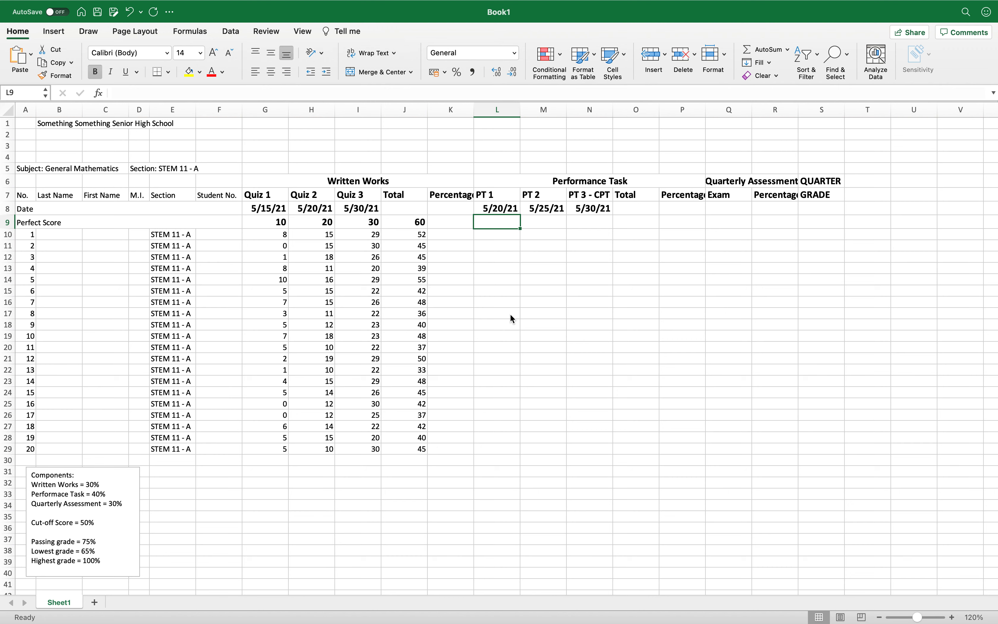
Step: Enter perfect scores of 10, 10 and 50 for the three performance tasks in L9:N9 and 50 for the exam in Q9
text(10)
key(Tab)
text(10)
key(Tab)
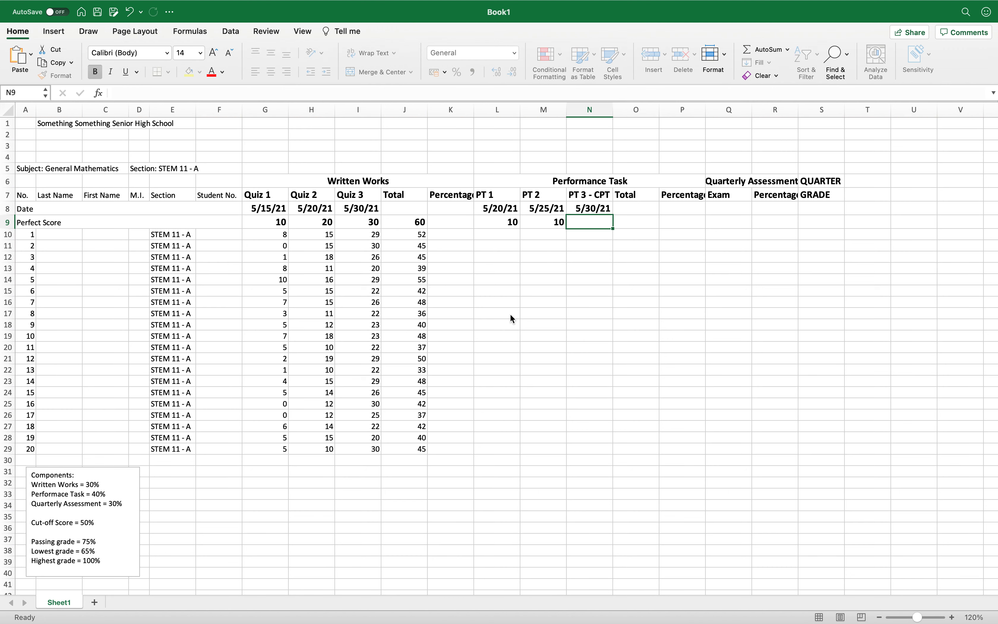
text(50)
key(Tab)
key(Tab)
key(Tab)
text(50)
key(Left)
Step: Total the Performance Task perfect scores in O9 with a SUM of L9:N9
key(Left)
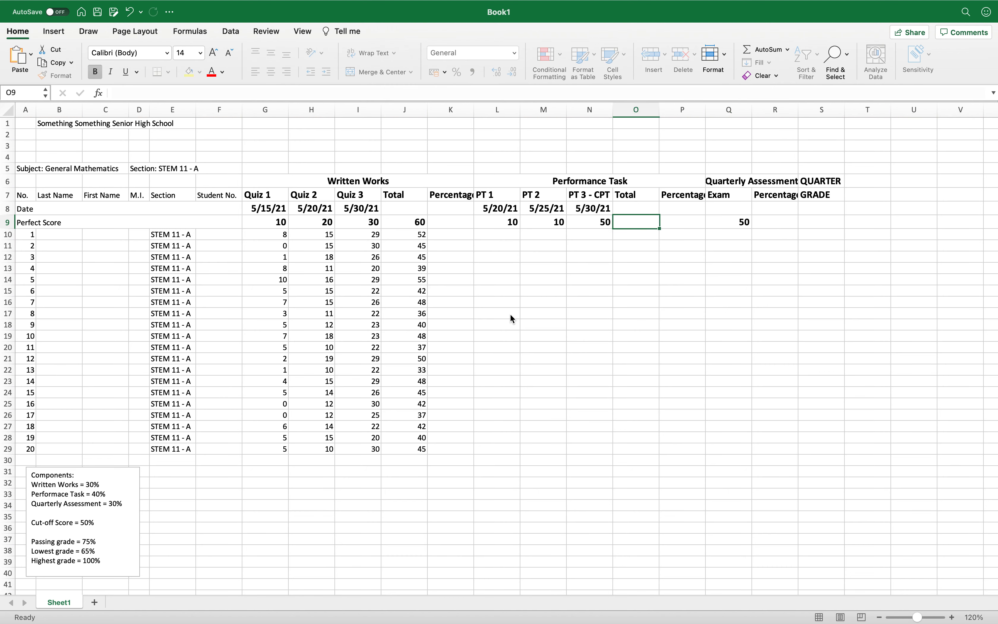
text(=sum)
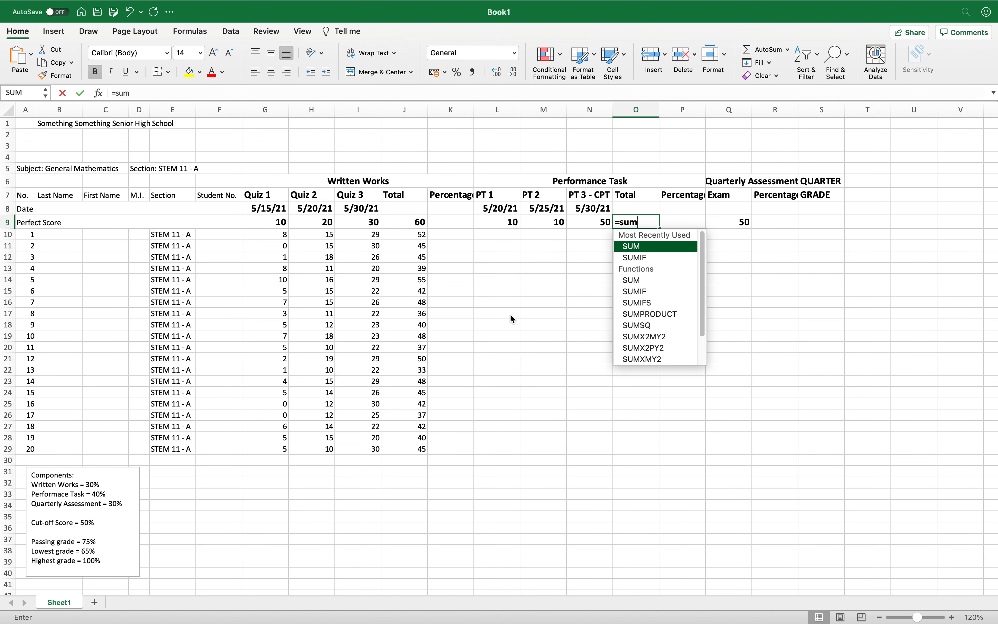
key(Tab)
drag(497, 223, 576, 223)
key(Return)
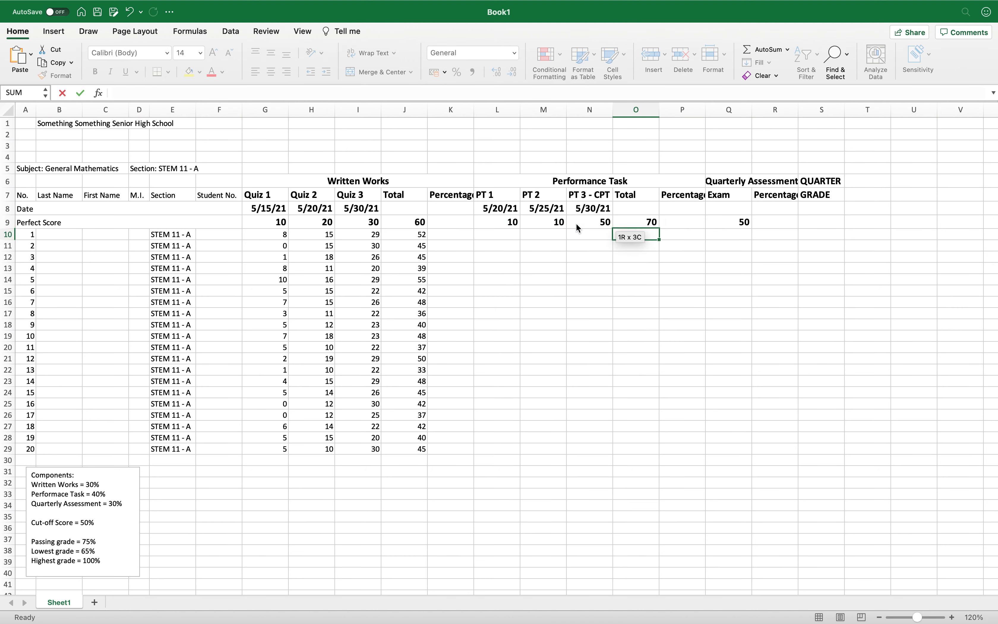
key(Up)
key(Down)
key(Left)
key(Left)
key(Left)
key(Left)
key(Left)
key(Left)
key(Left)
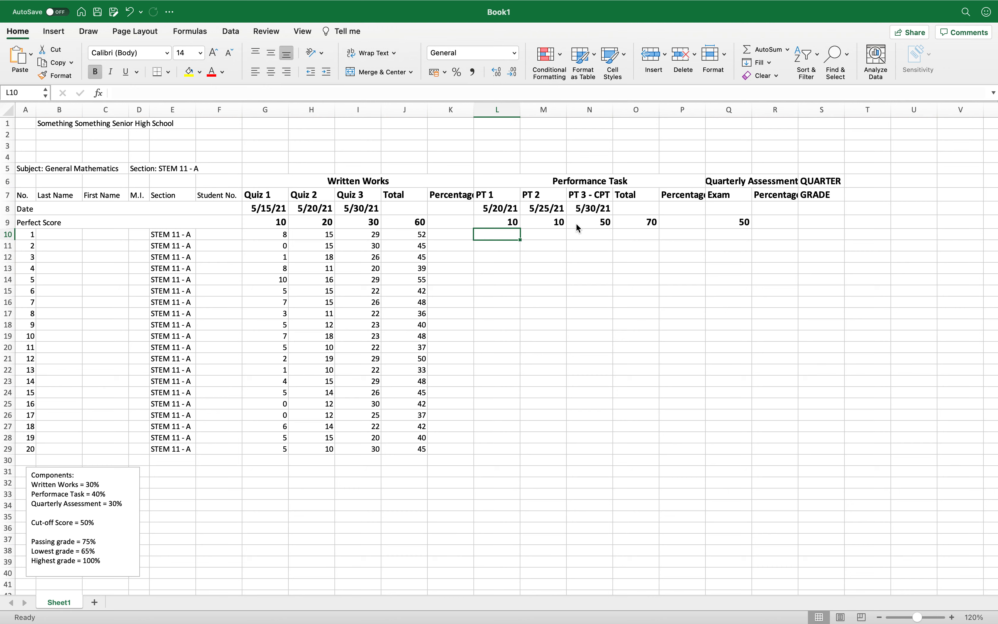
key(Left)
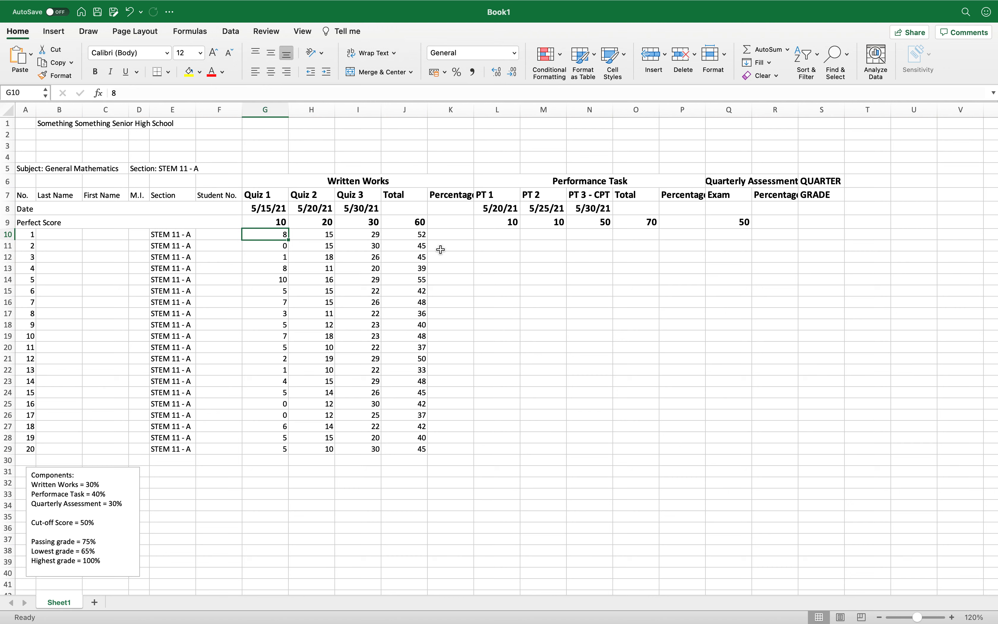
click(494, 236)
key(shift+Right)
key(shift+Down)
key(shift+Down)
key(shift+Down)
key(shift+Down)
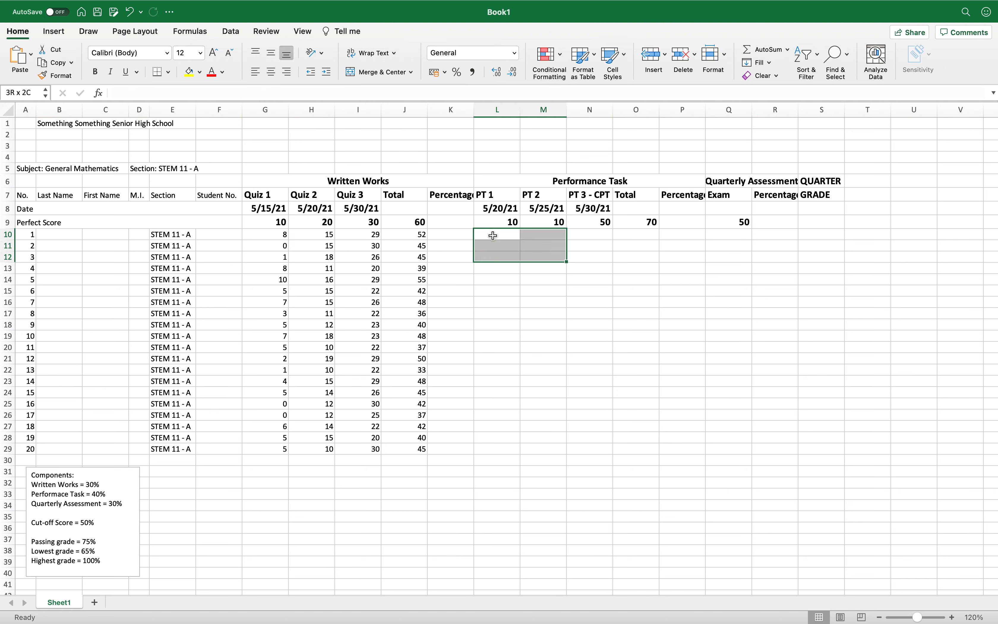
Step: Generate random PT 1 and PT 2 scores with =RANDBETWEEN(0,10) in L10, filled across L10:M29
click(493, 235)
text(=)
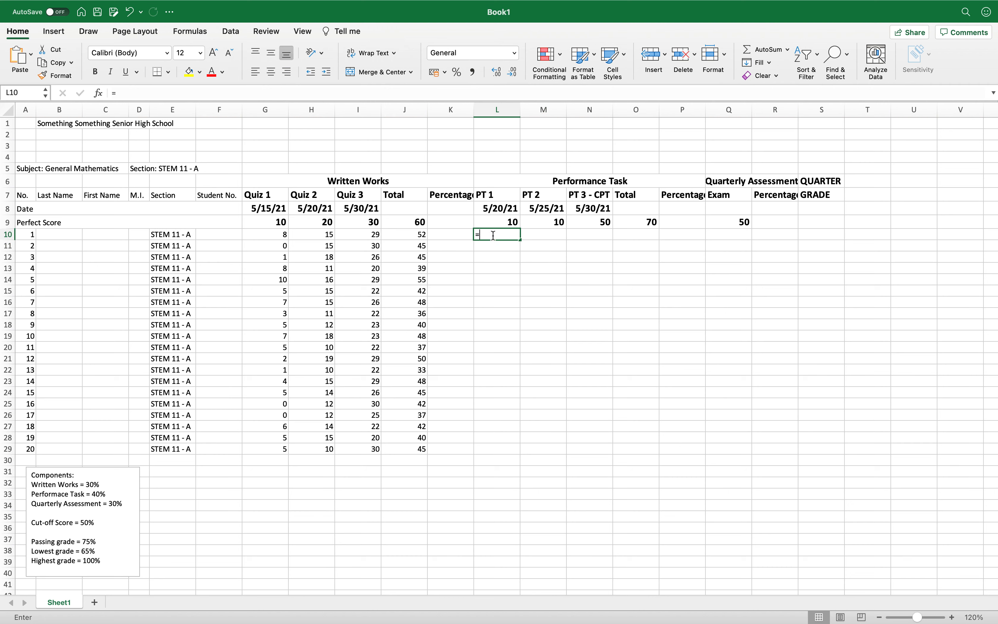
text(rand)
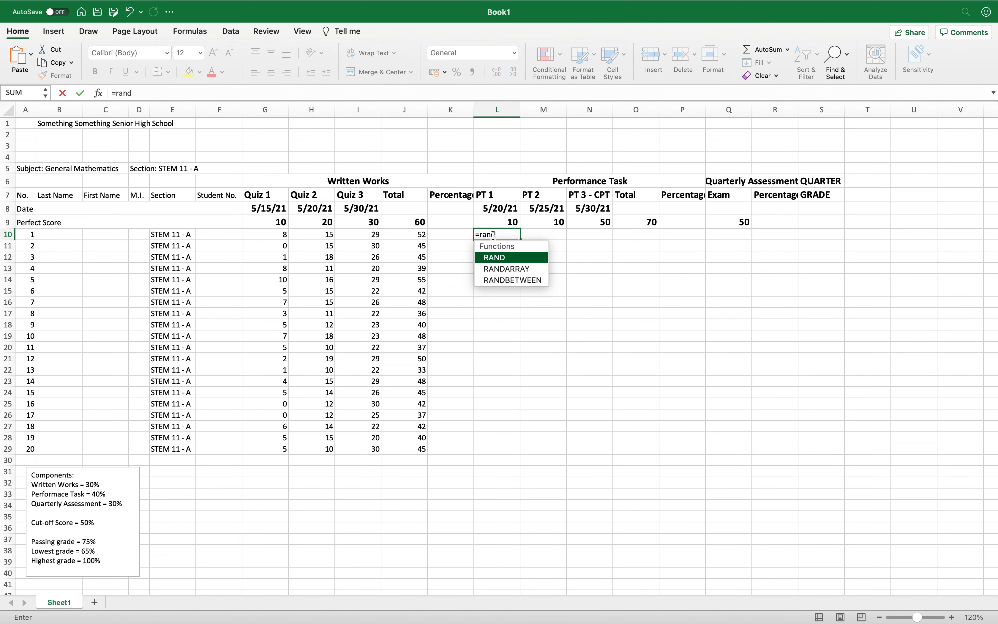
key(Down)
key(Down)
key(Tab)
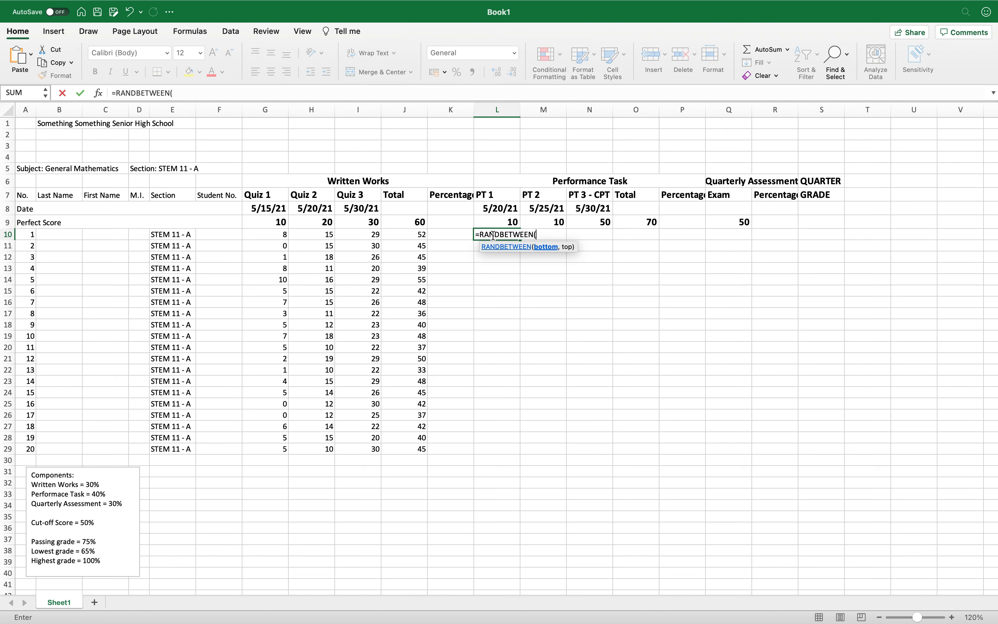
text(0,10))
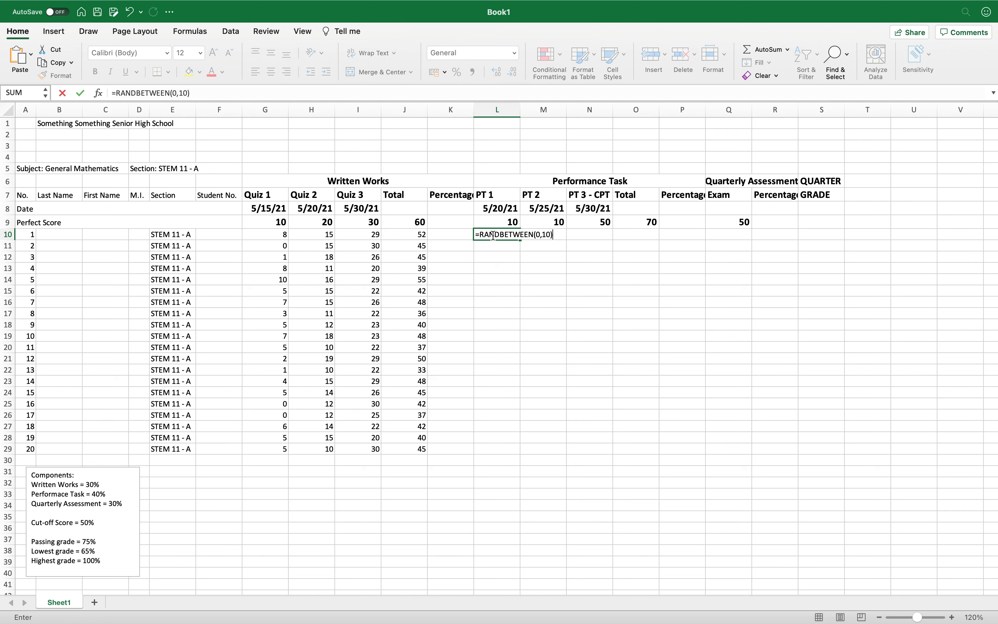
key(Return)
click(502, 234)
drag(520, 240, 556, 456)
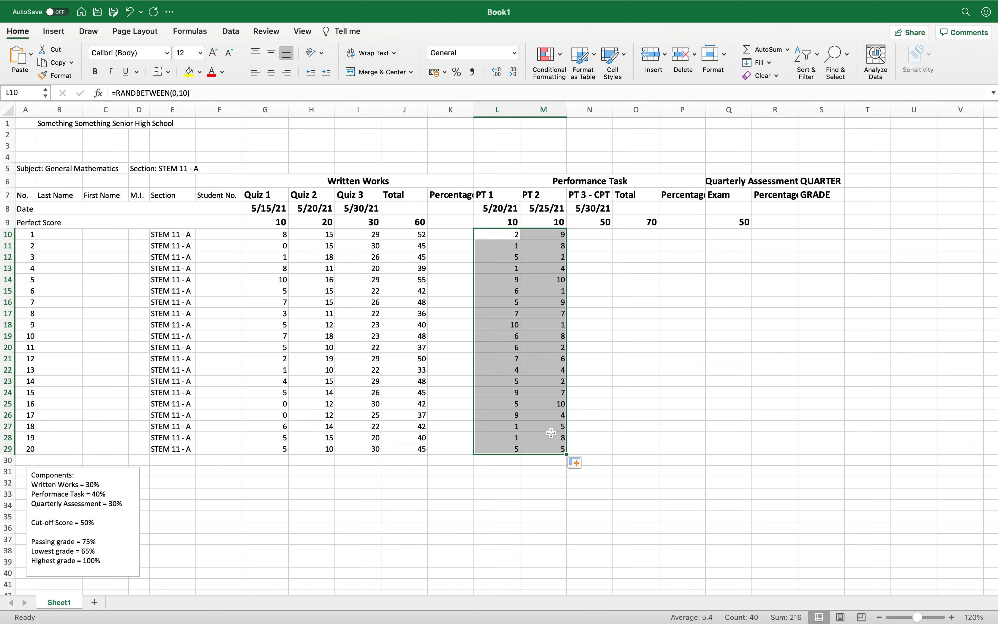
Step: Replace the random formulas in L10:M29 with their values using a values-only paste
key(super+c)
click(501, 233)
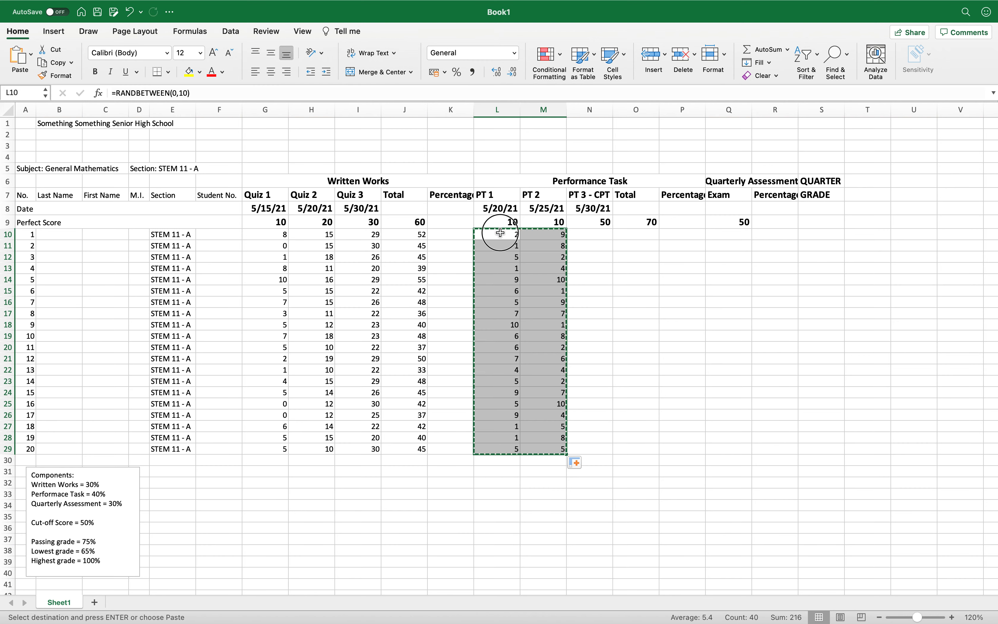
right_click(501, 232)
mouse_move(556, 275)
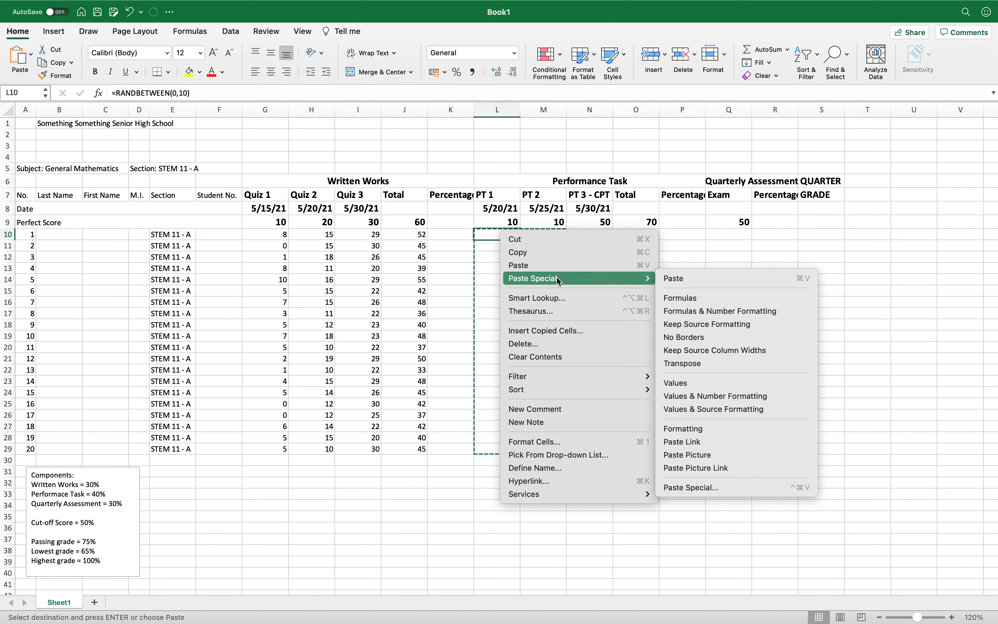
click(702, 379)
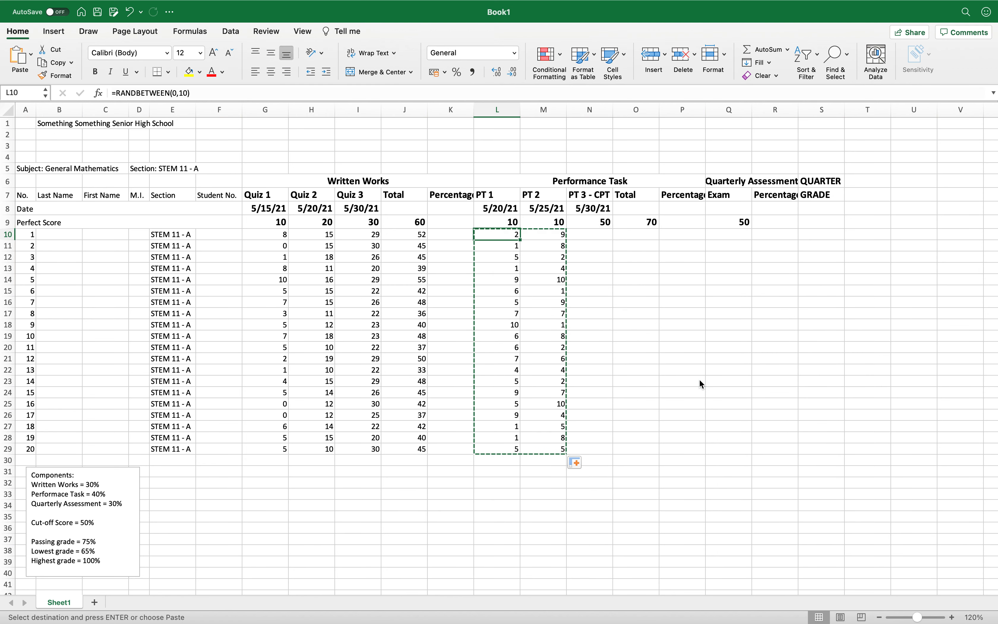
click(597, 290)
click(539, 256)
Step: Generate random PT 3 scores with =RANDBETWEEN(35,50) in N10, filled down to N29
click(590, 236)
text(=rand)
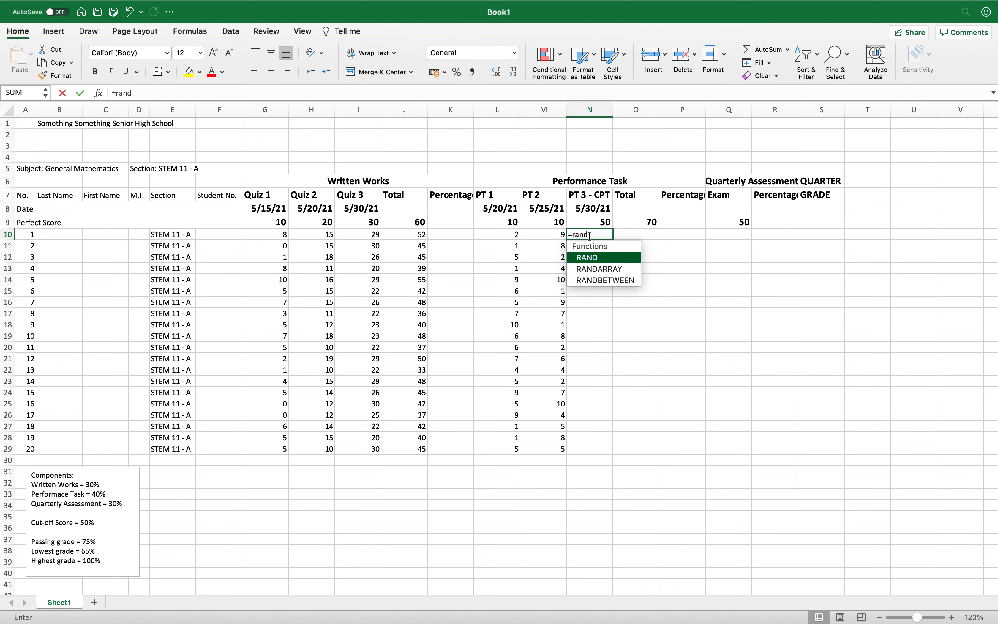
text(beet)
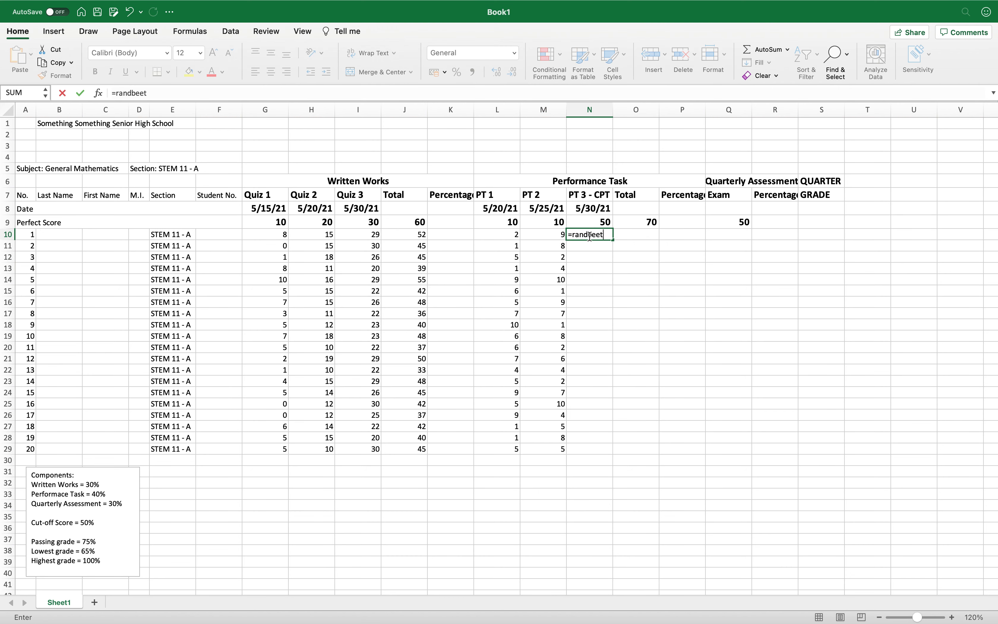
key(BackSpace)
key(BackSpace)
text(tween)
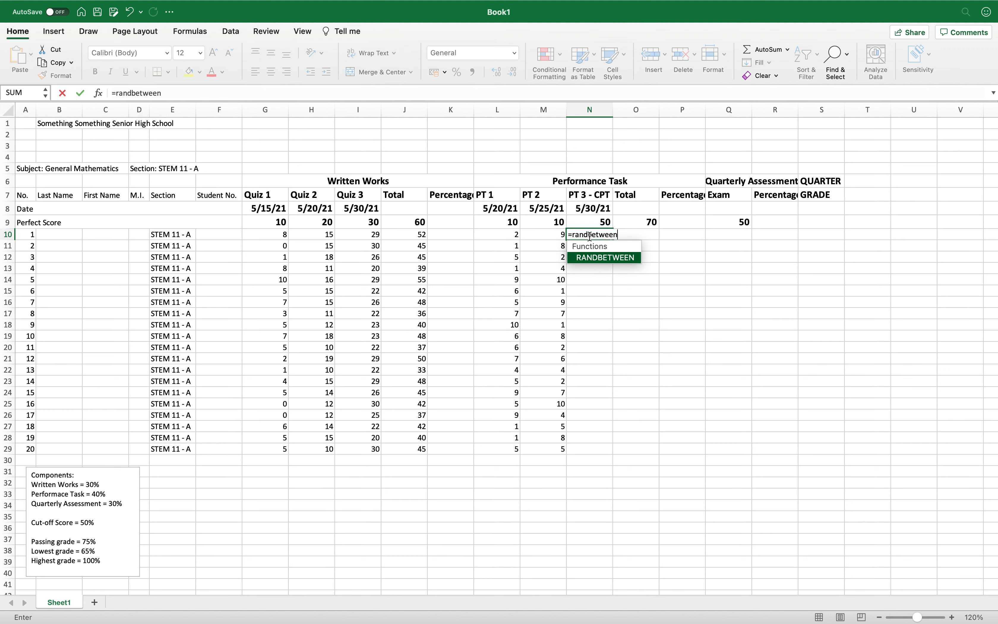
text(()
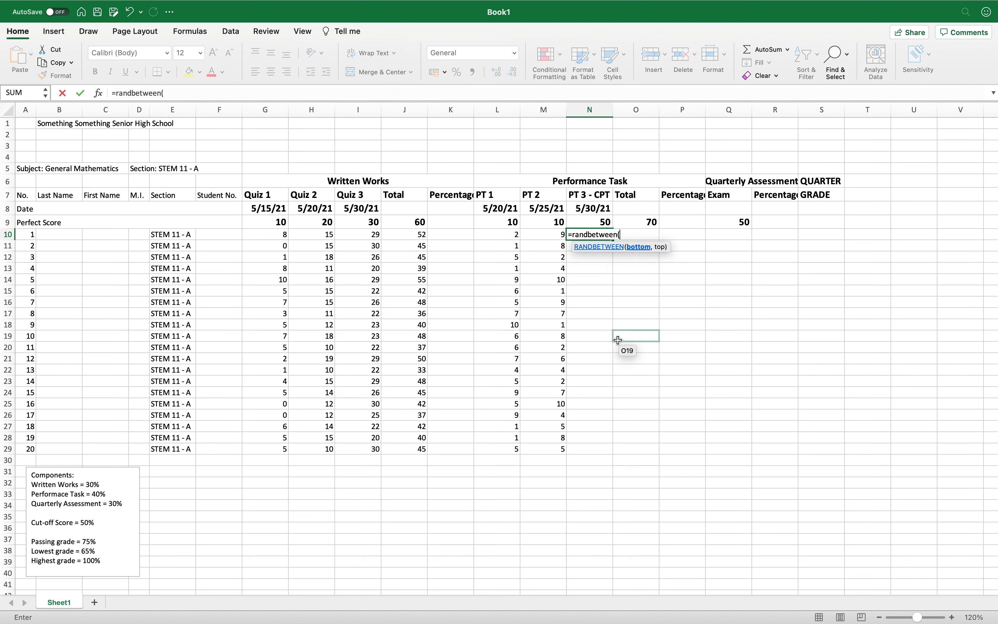
text(35,50))
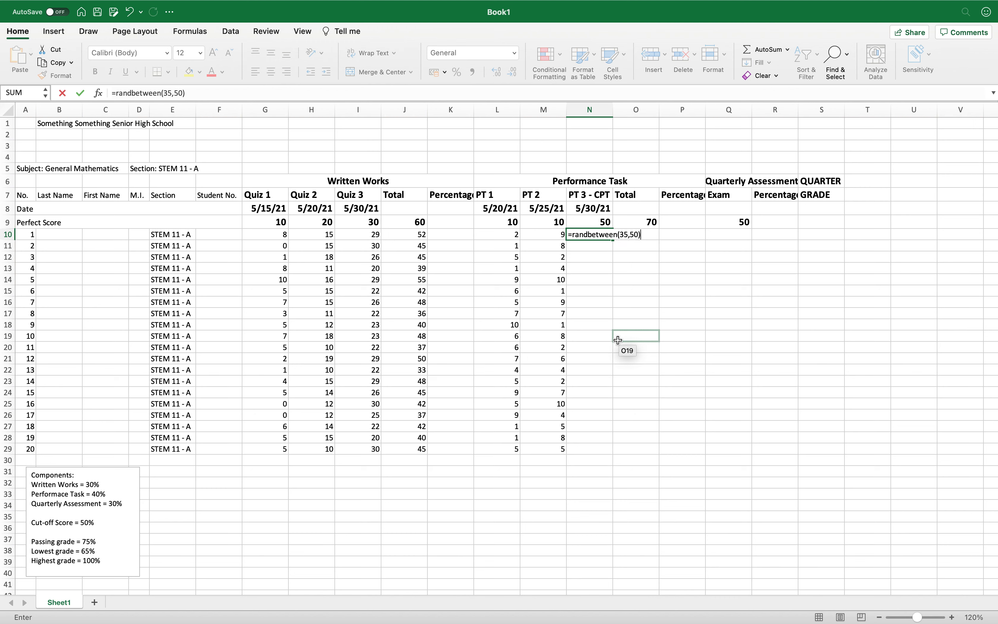
key(Return)
click(606, 235)
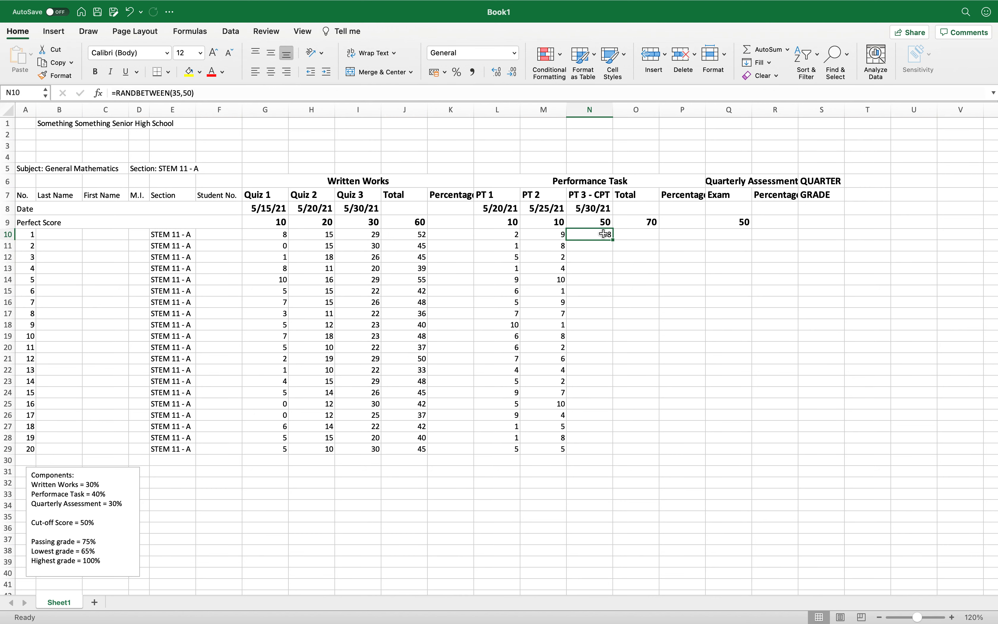
drag(609, 240, 614, 453)
Step: Convert the PT 3 random formulas in N10:N29 to fixed numbers by pasting only their values
key(super+c)
right_click(591, 234)
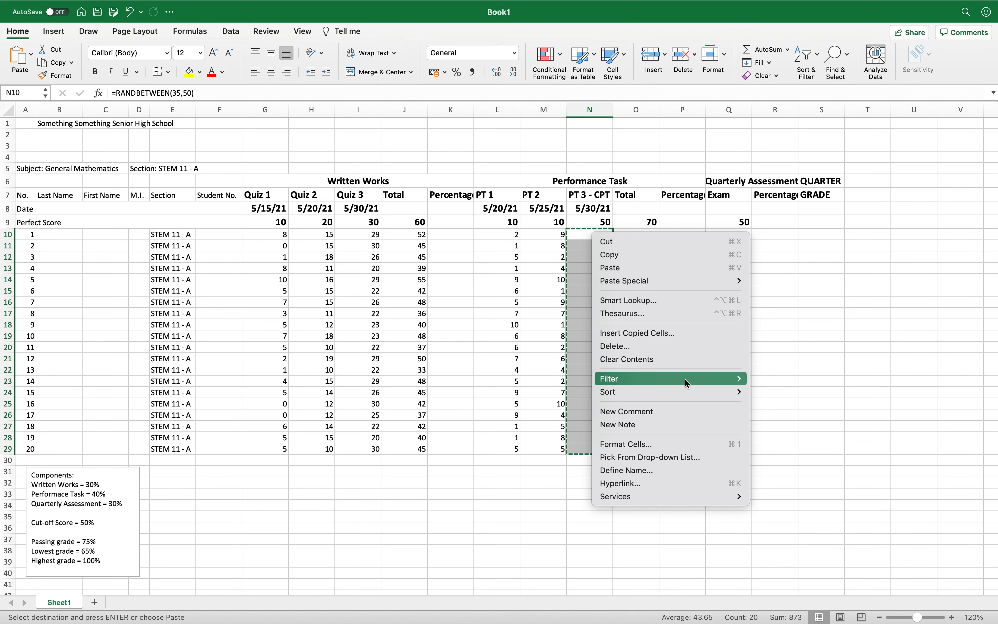
mouse_move(687, 383)
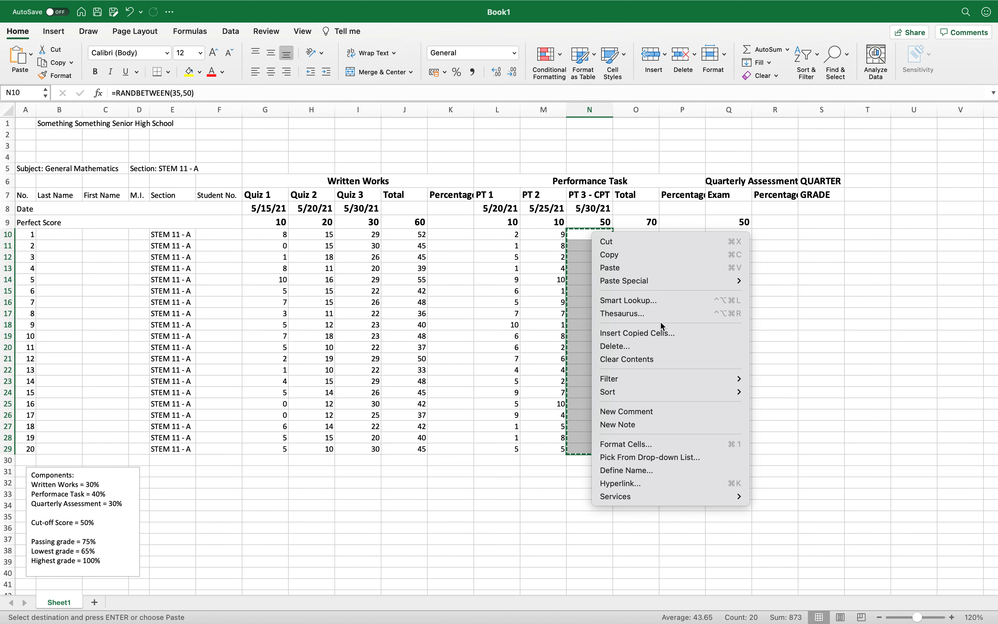
mouse_move(695, 280)
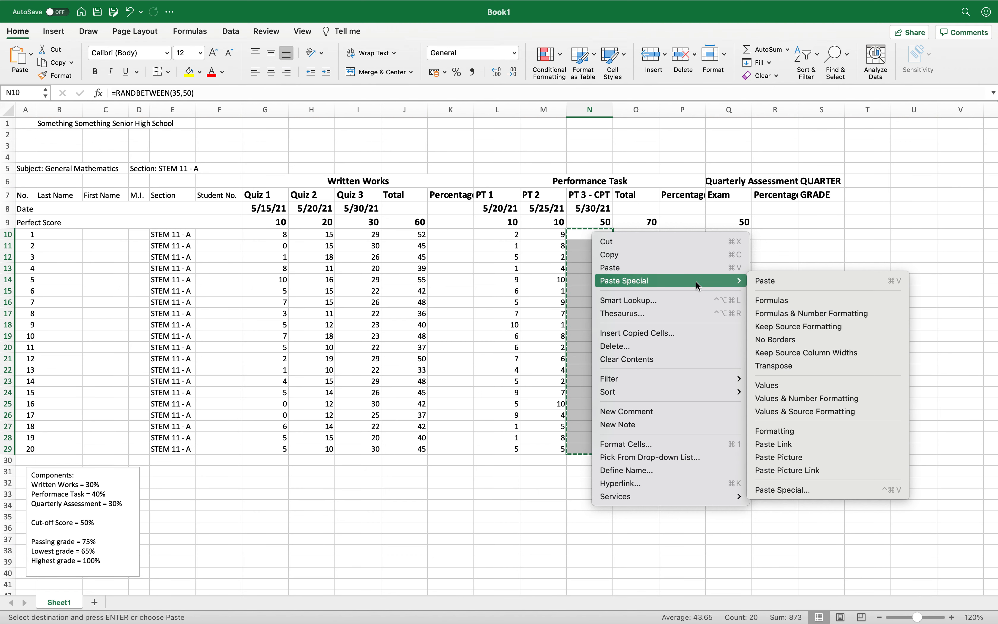
click(799, 380)
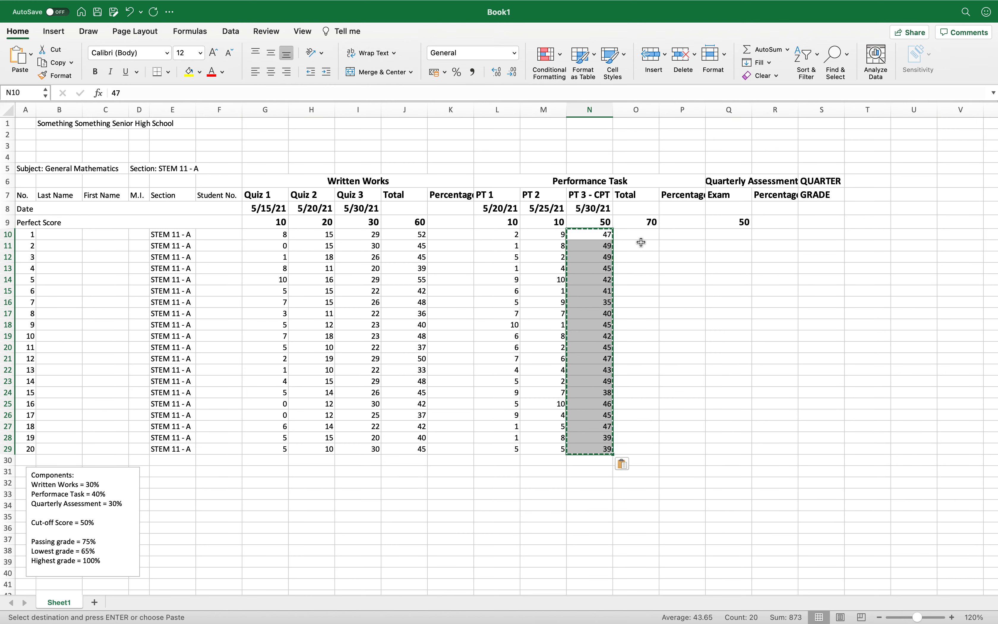
Step: Total each student's Performance Task scores by entering =SUM(L10:N10) in O10 and filling it down to O29
click(641, 234)
text(=SUM()
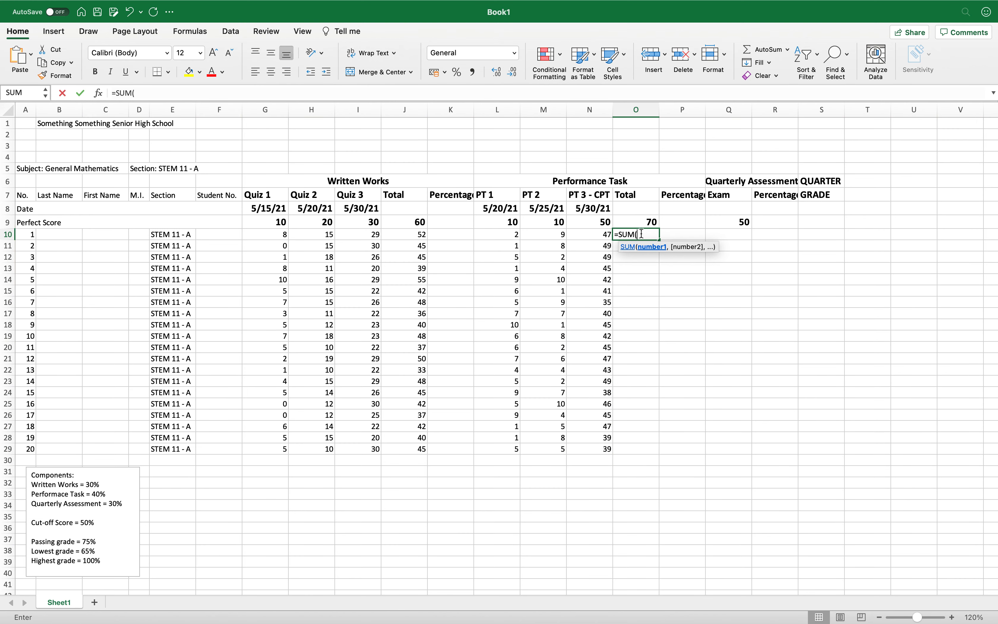
drag(499, 234, 584, 236)
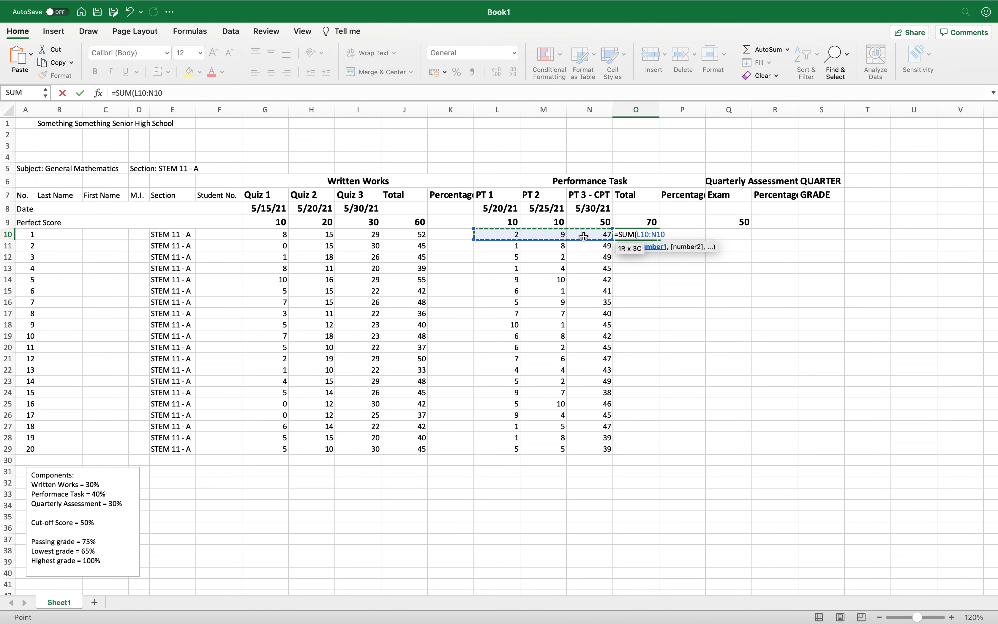
text())
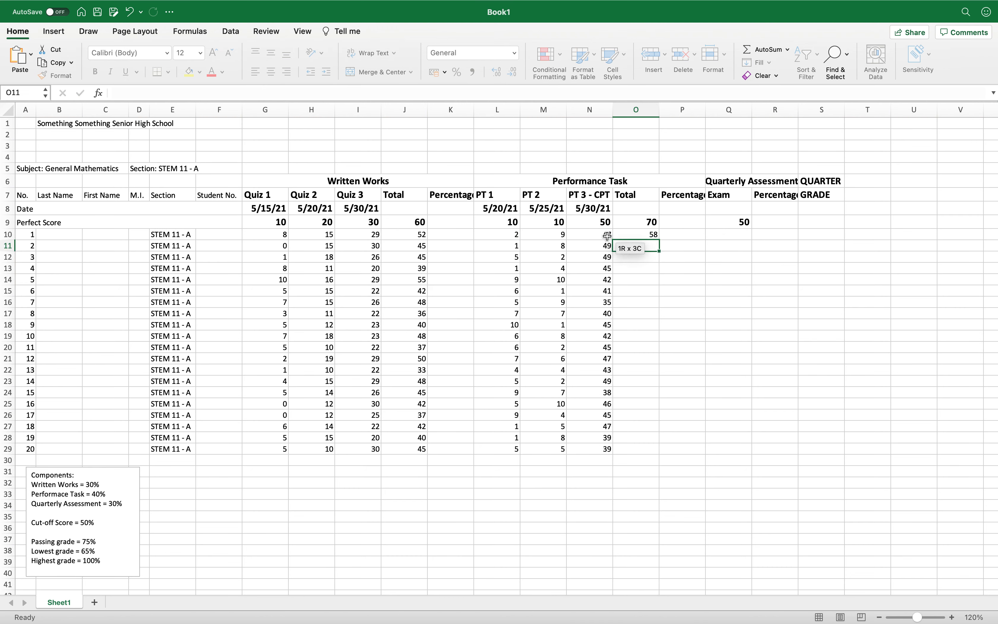
key(Return)
click(658, 238)
drag(659, 239, 661, 446)
click(646, 404)
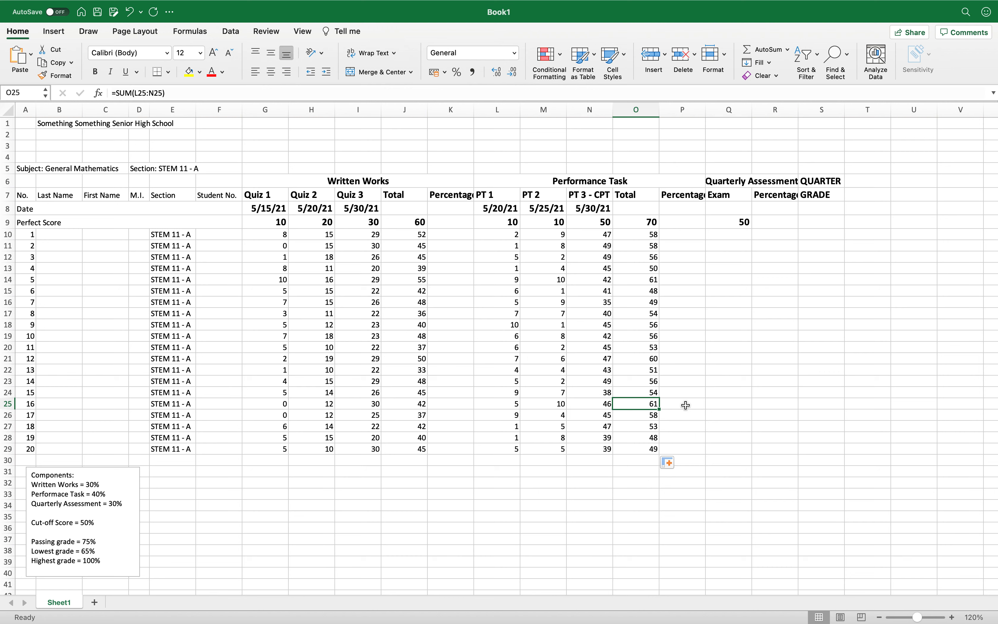
Step: Generate random exam scores with =RANDBETWEEN(10,50) in Q10, filled down to Q29
click(734, 239)
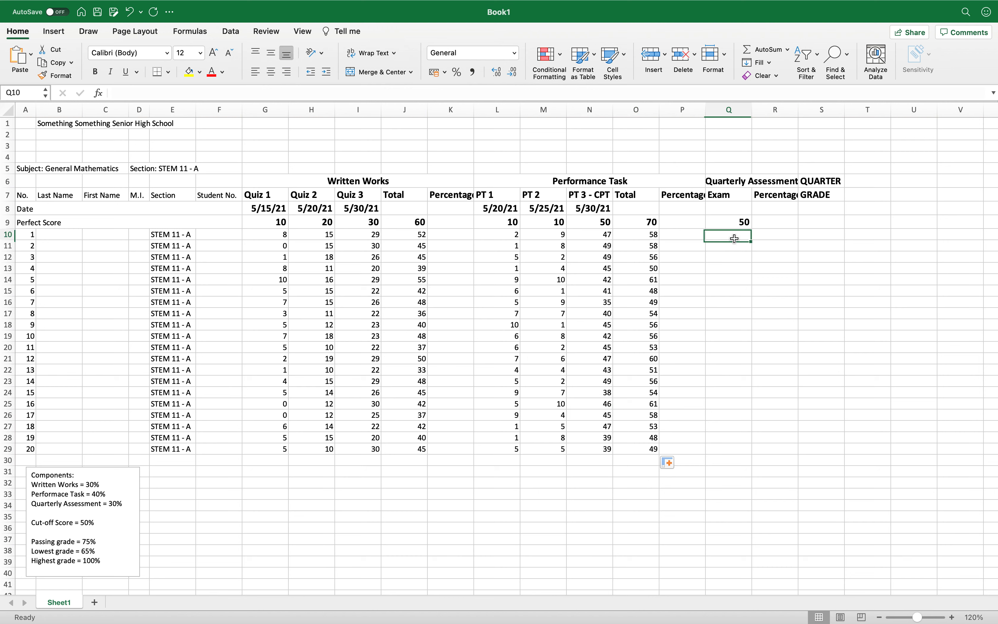
text(=betw)
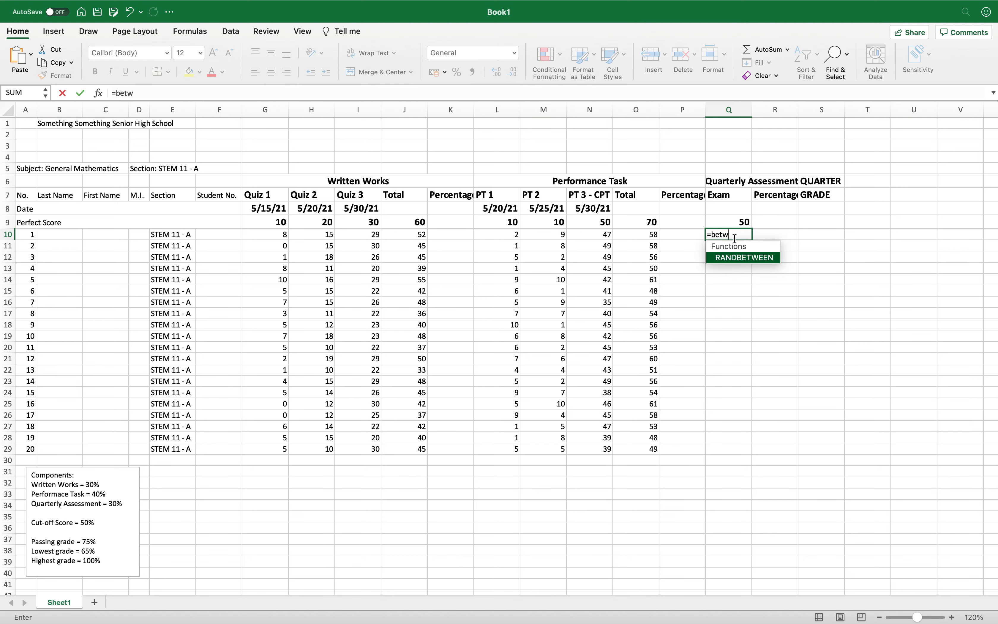
key(Tab)
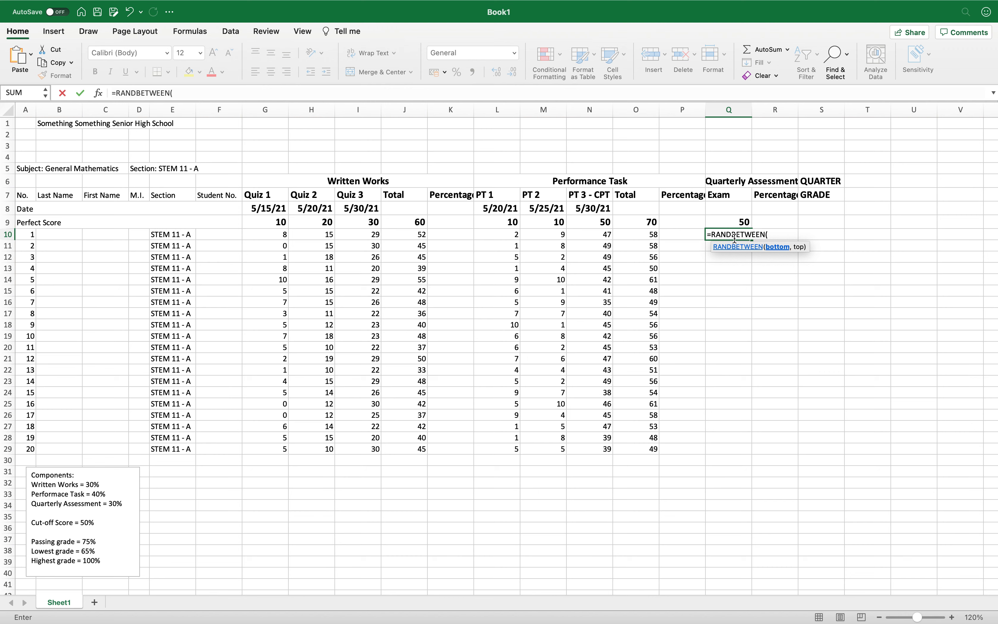
text(10,50)
key(Return)
click(734, 234)
drag(752, 237, 753, 452)
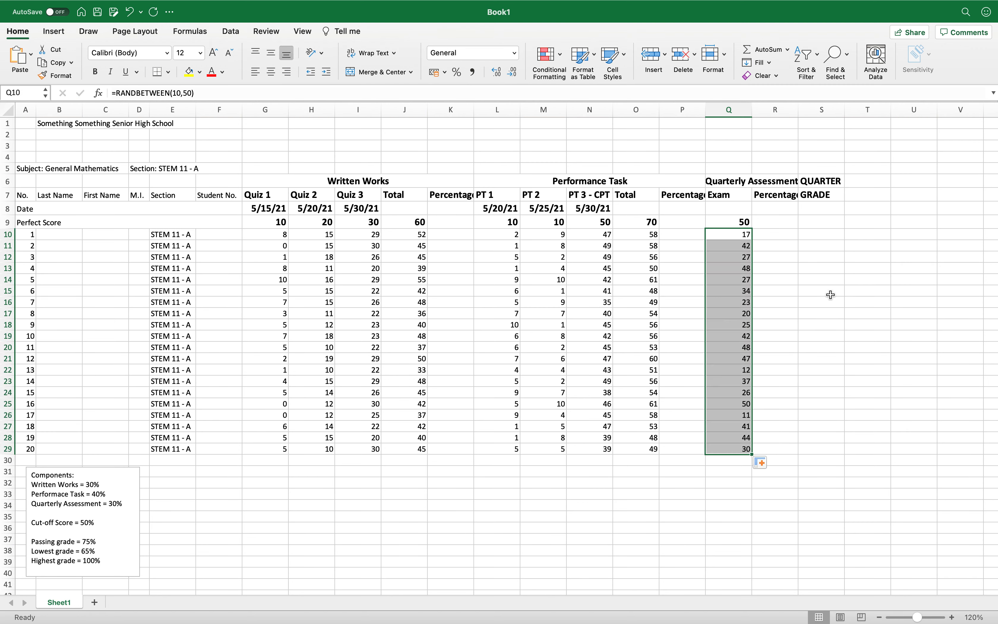
Step: Convert the exam formulas in Q10:Q29 to fixed numbers by pasting only their values in place
key(super+c)
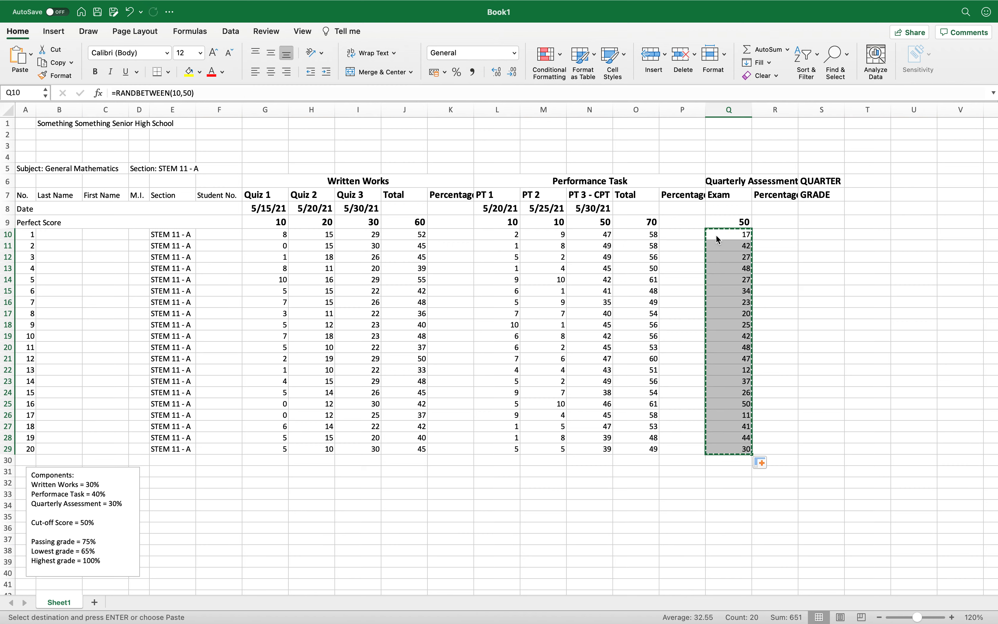
click(716, 234)
right_click(716, 235)
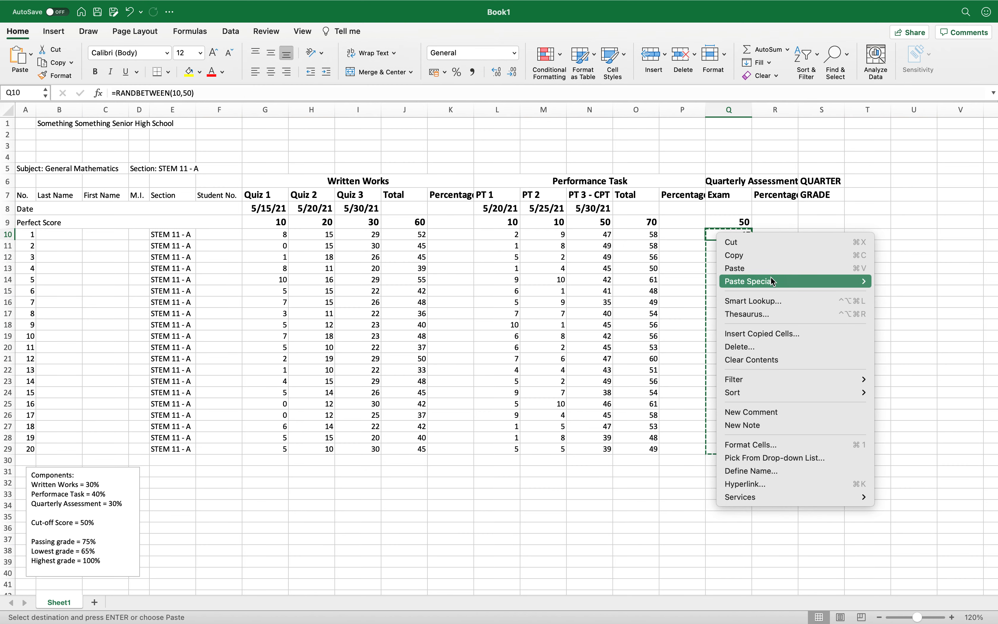
mouse_move(771, 277)
click(659, 383)
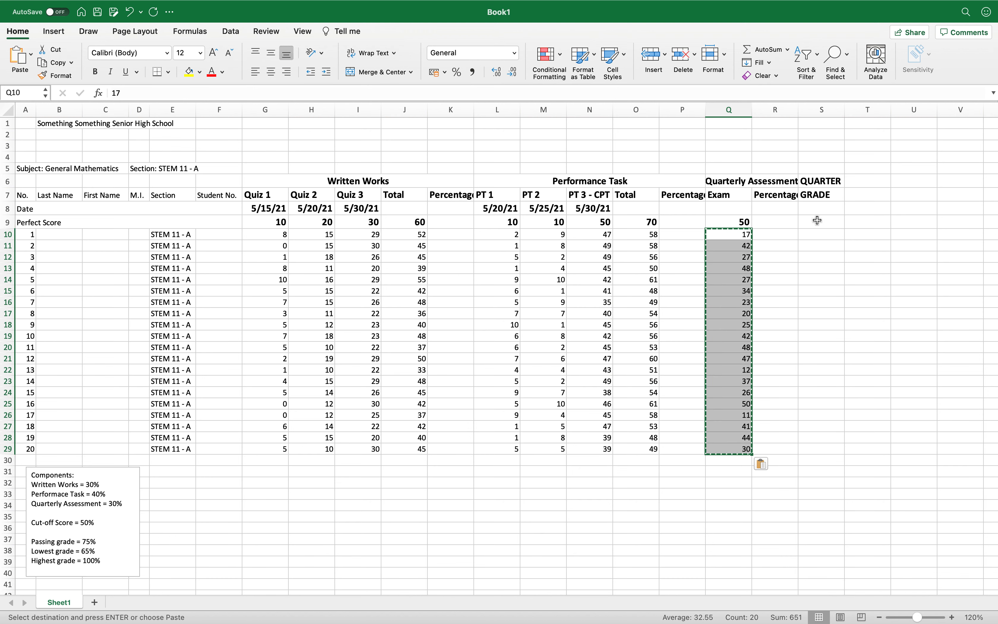
click(507, 228)
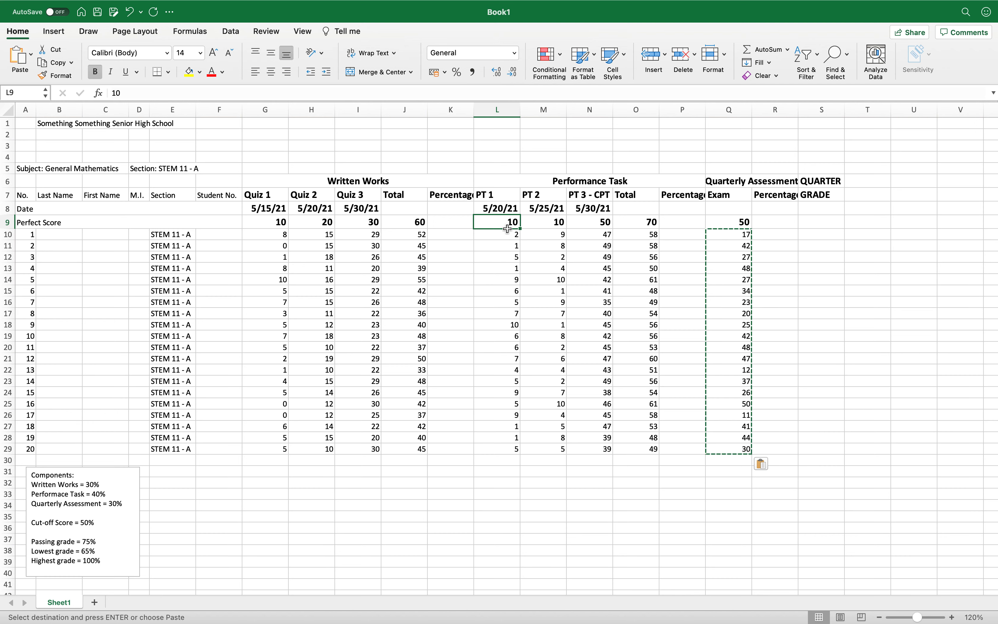
Step: Outline the Written Works block G6:K29 with a thick box border
drag(410, 185, 410, 451)
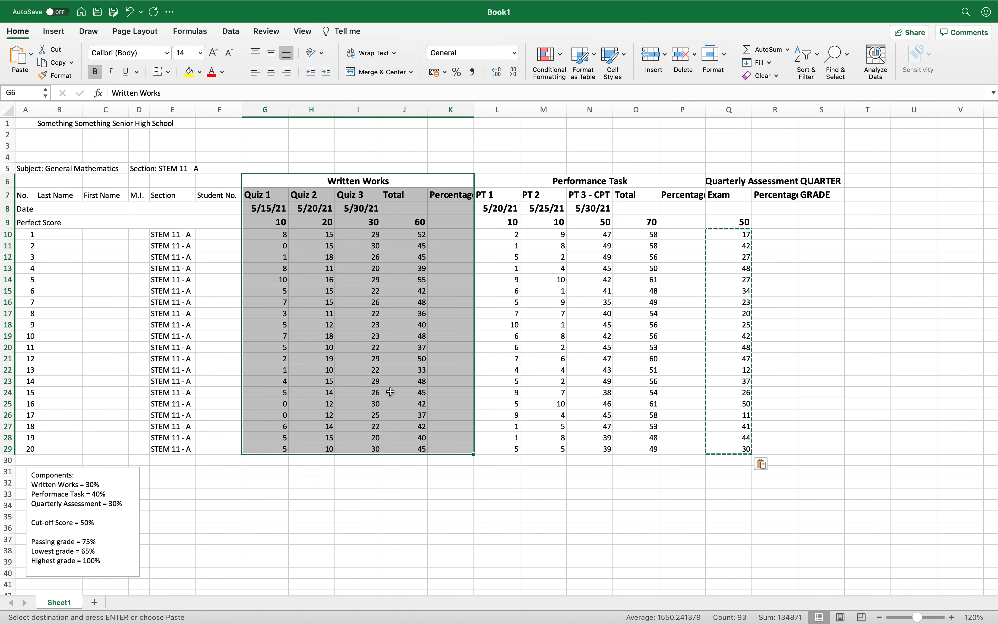
click(170, 71)
click(186, 209)
Step: Apply the same thick box border around the Performance Task block L6:P29 and the Quarterly Assessment block Q6:R29
click(521, 186)
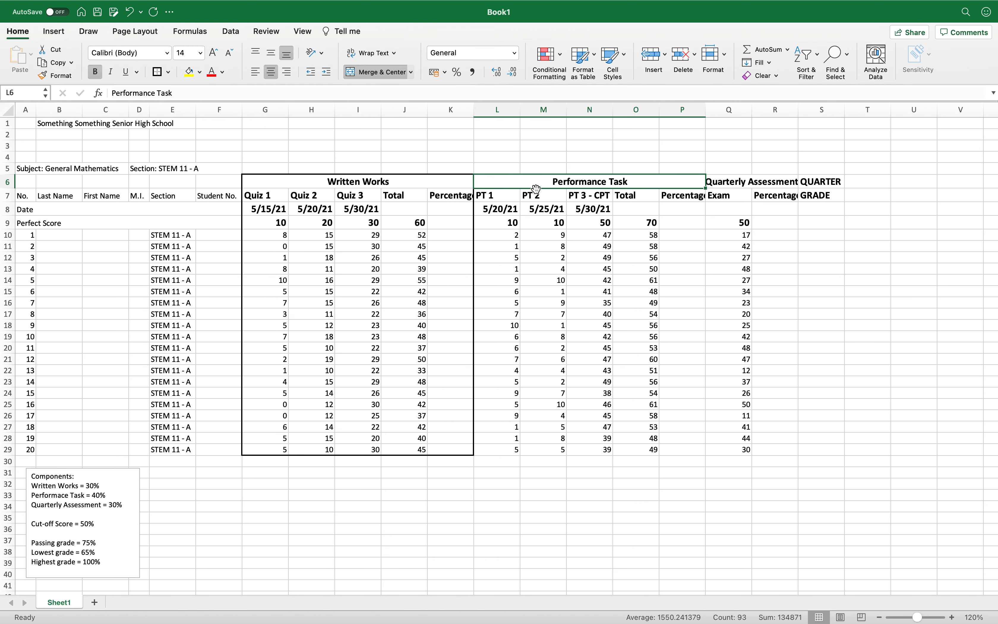
shift+click(627, 445)
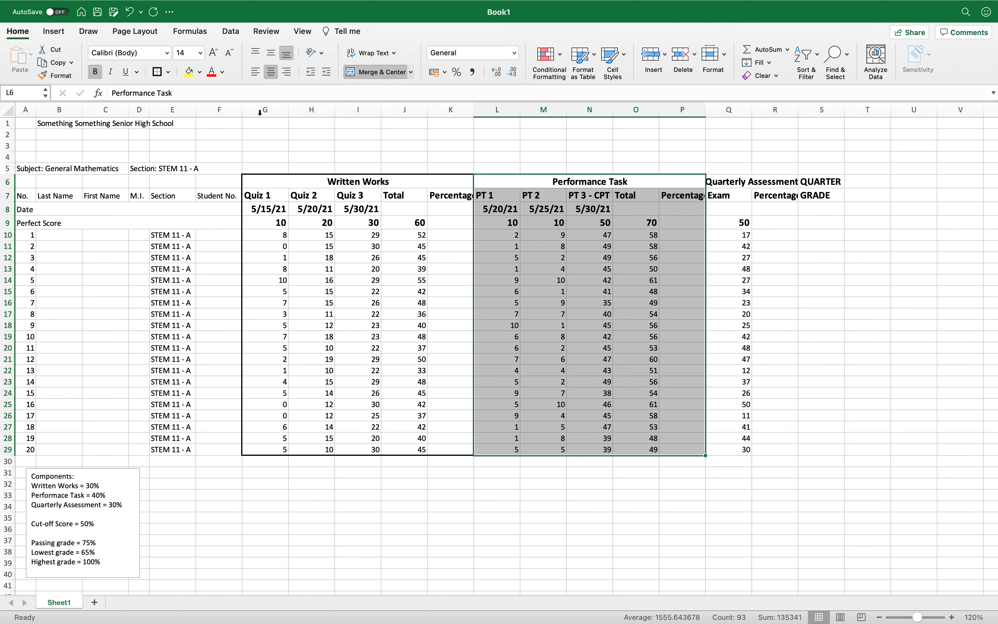
click(153, 73)
click(740, 185)
shift+click(768, 449)
click(157, 73)
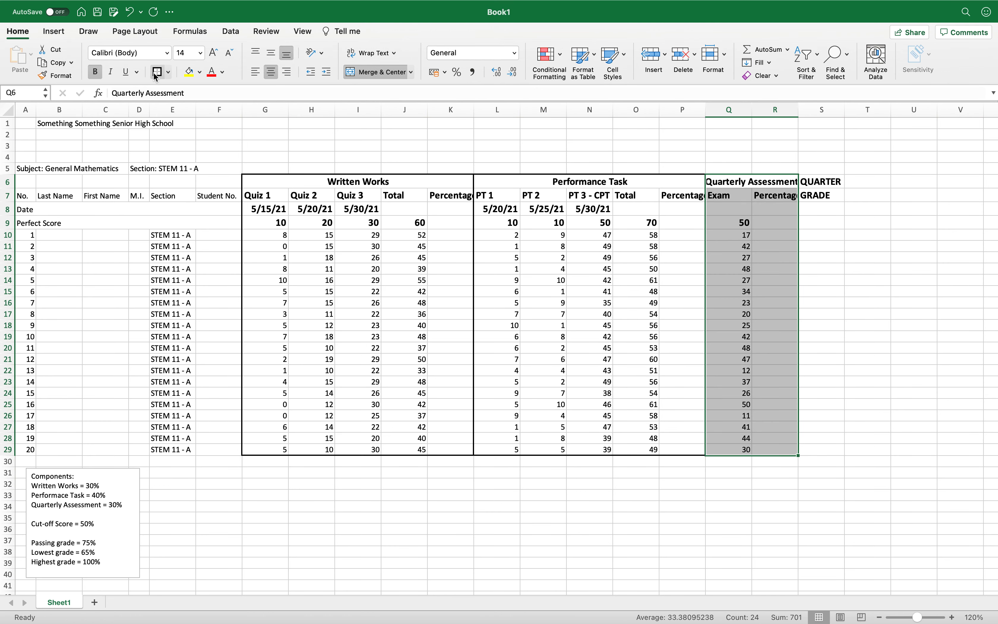
Step: Apply the thick box border around the Quarter Grade column block S6:S29
click(814, 183)
shift+click(814, 448)
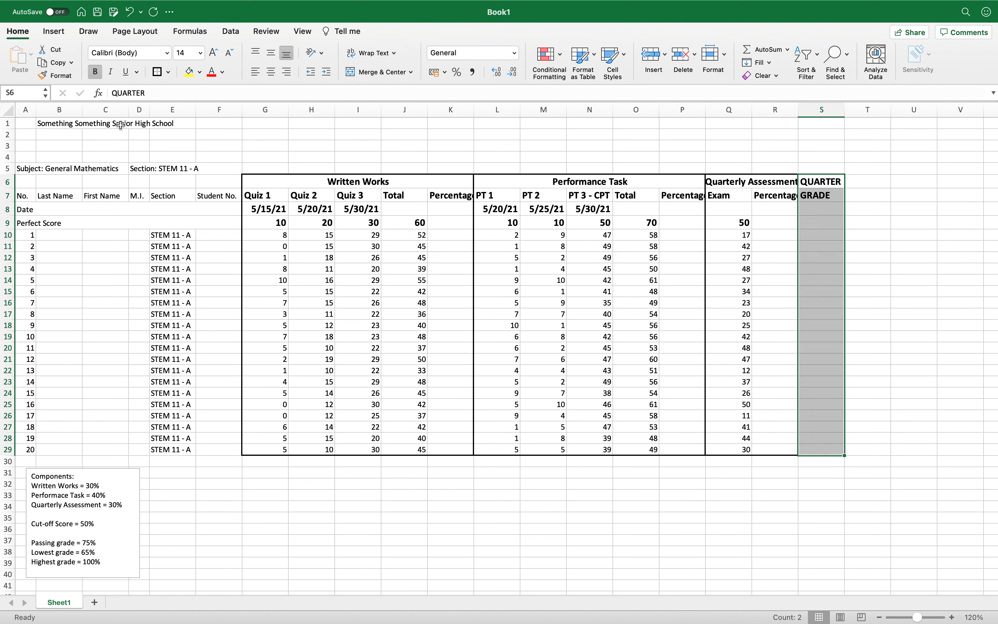
click(158, 74)
click(377, 183)
shift+click(376, 449)
shift+click(457, 450)
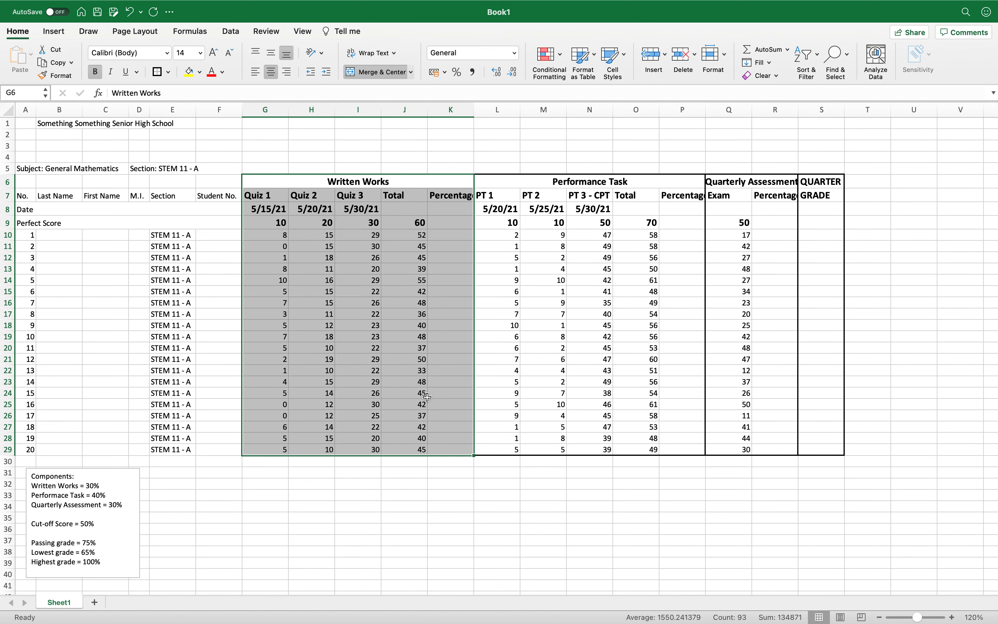
click(169, 73)
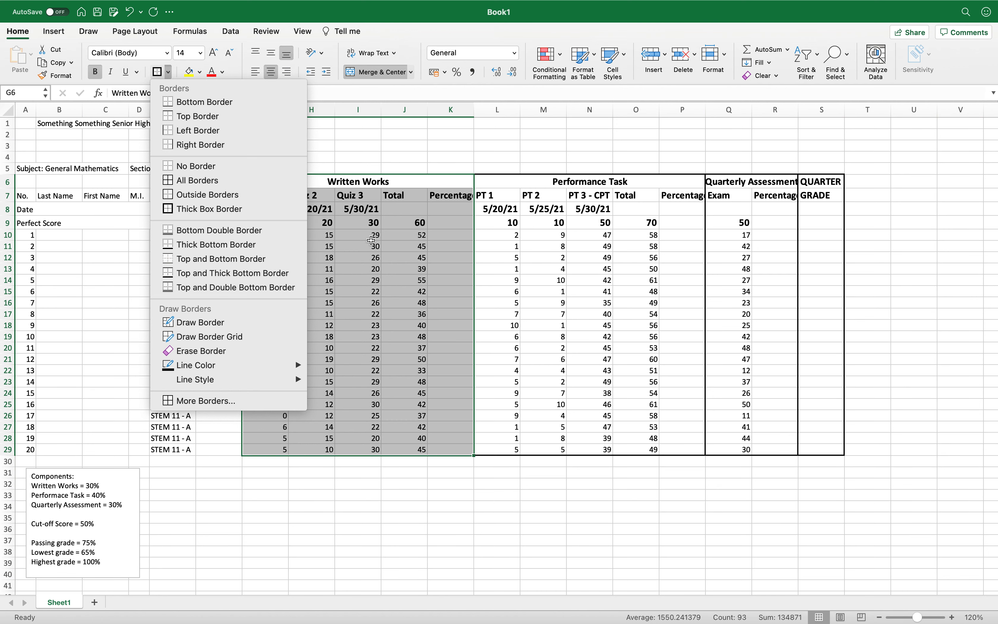
click(381, 330)
click(441, 322)
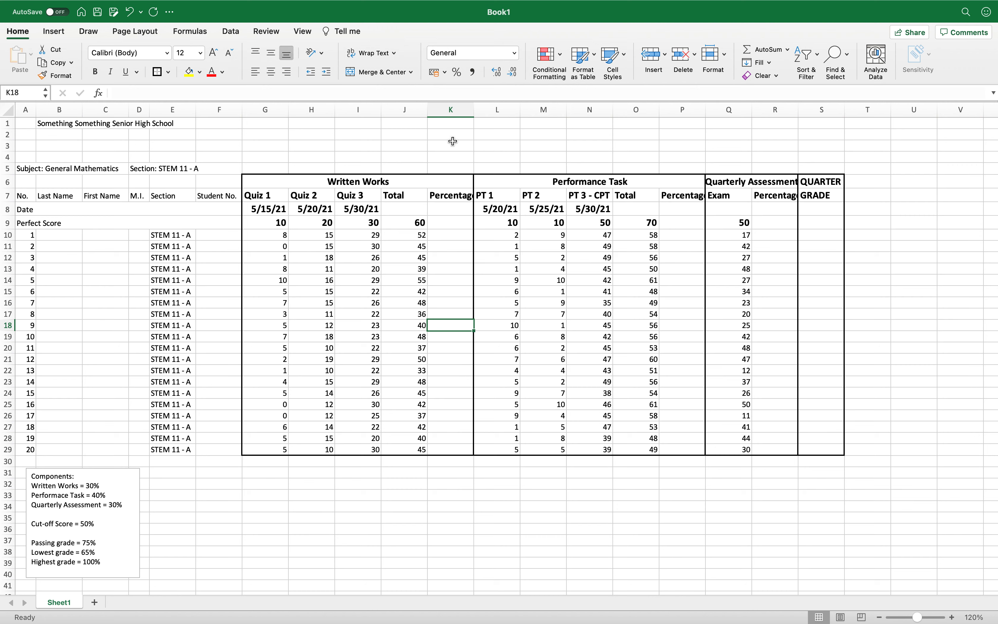
Step: Shift the Components note below the table slightly to the right, by about half a column
click(454, 221)
click(89, 486)
drag(96, 470, 122, 469)
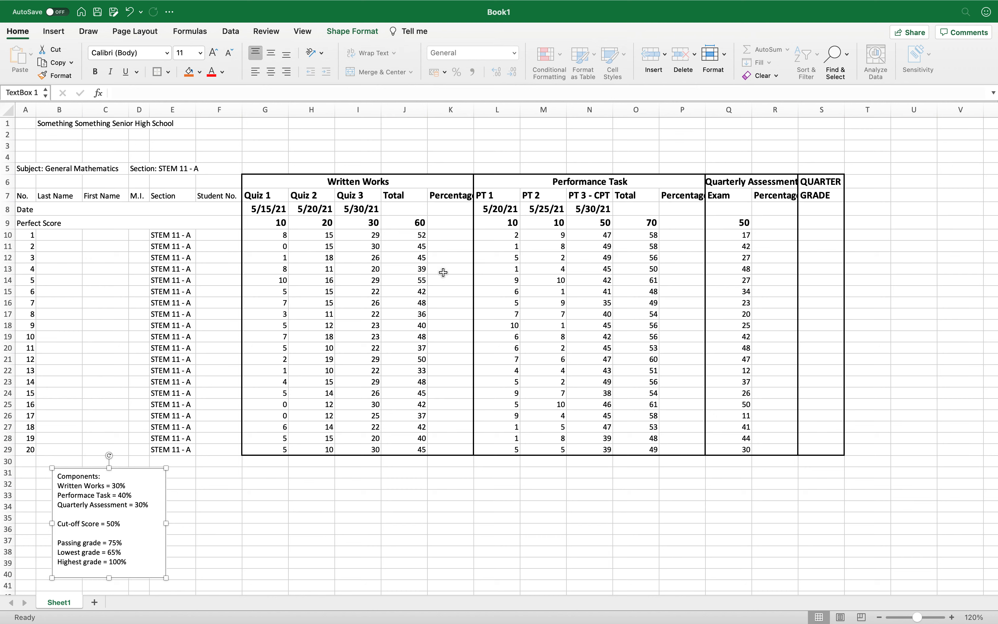
Step: Enter the component weights in row 9: 30% in K9 for Written Works and 40% in P9 for Performance Task
click(437, 210)
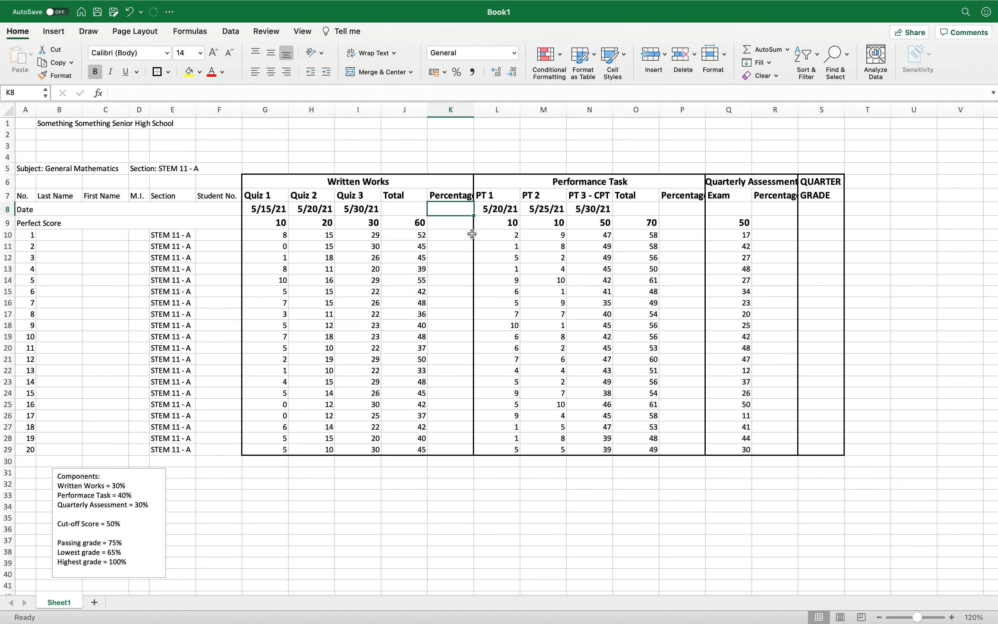
key(Down)
text(30%)
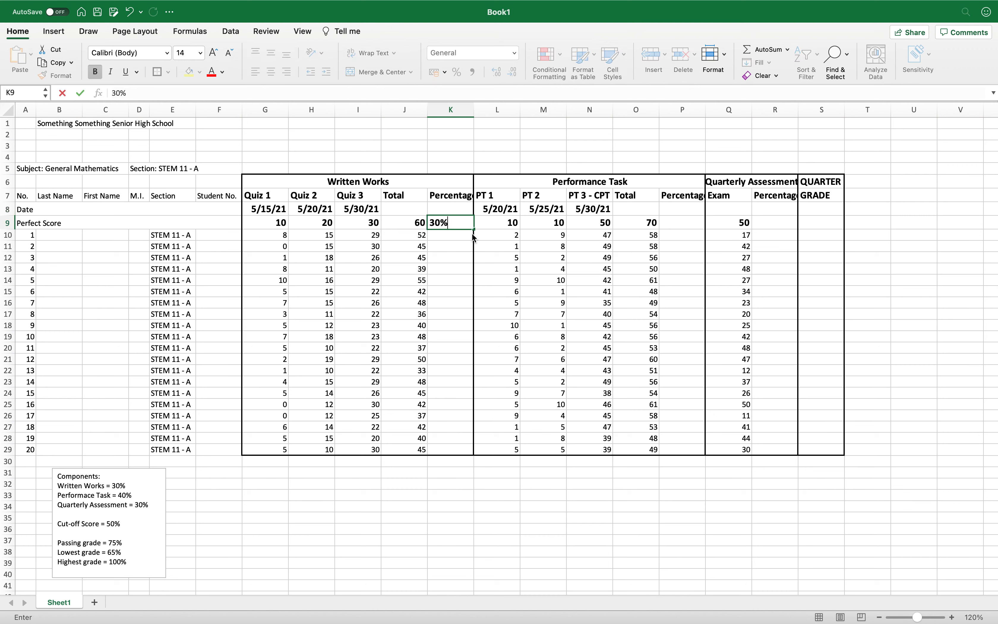
key(Tab)
key(Tab)
key(Tab)
key(Tab)
key(Tab)
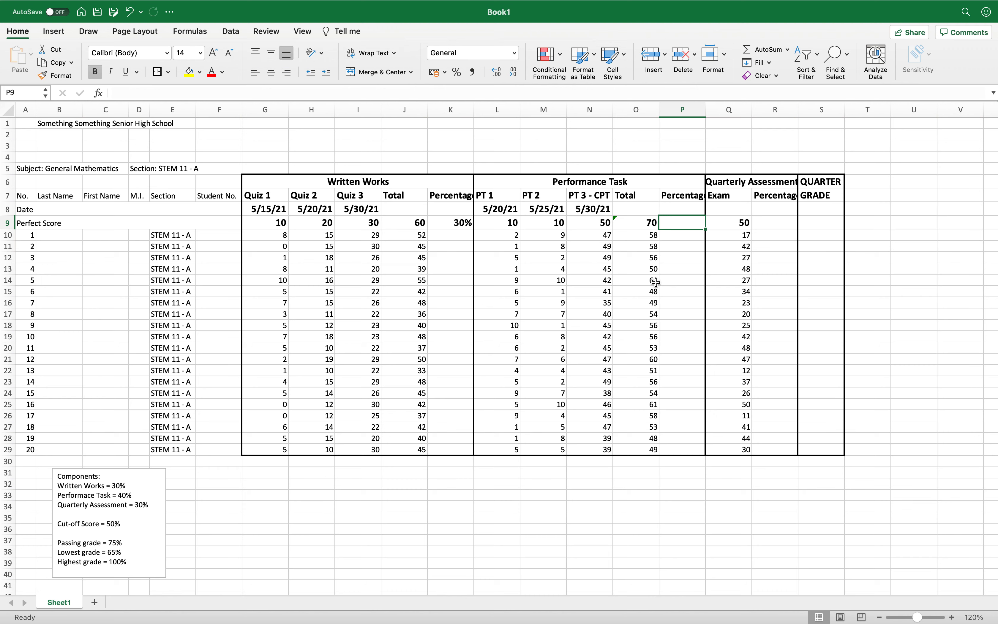
text(40%)
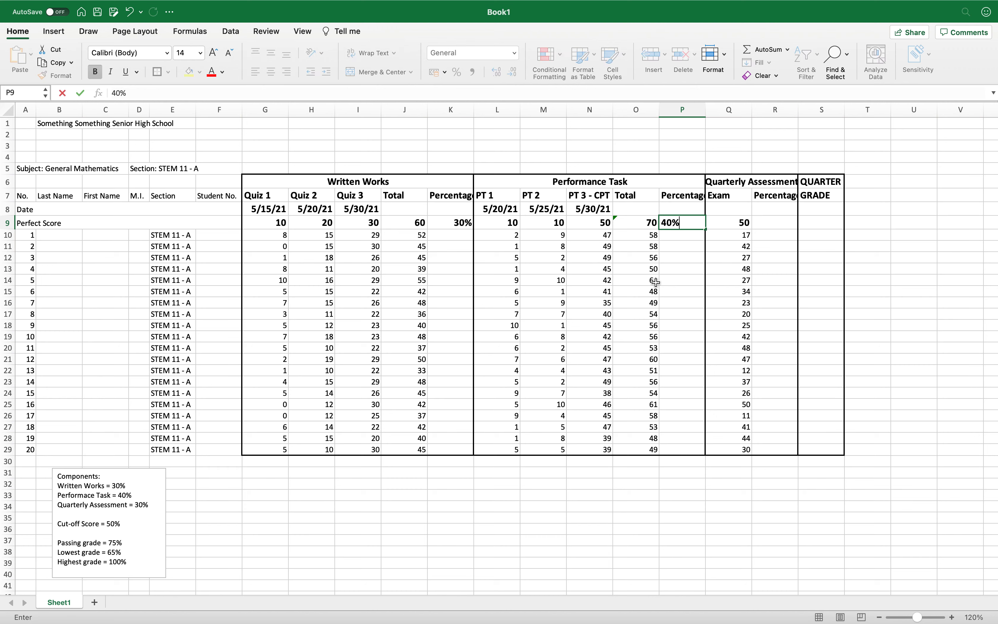
key(Tab)
Step: Enter 30% in R9 as the Quarterly Assessment weight
click(134, 495)
triple_click(134, 495)
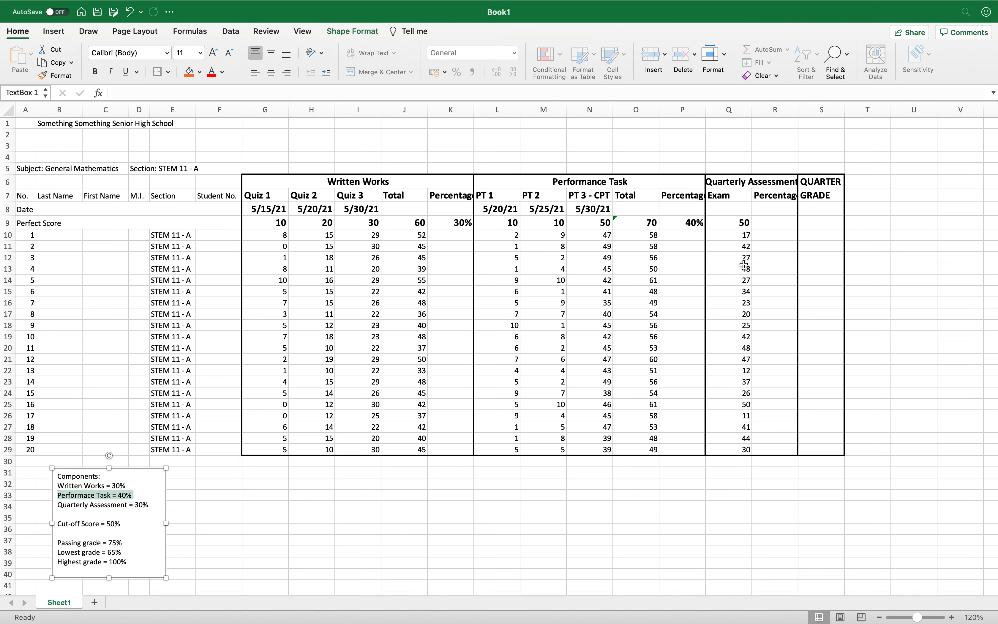
click(773, 223)
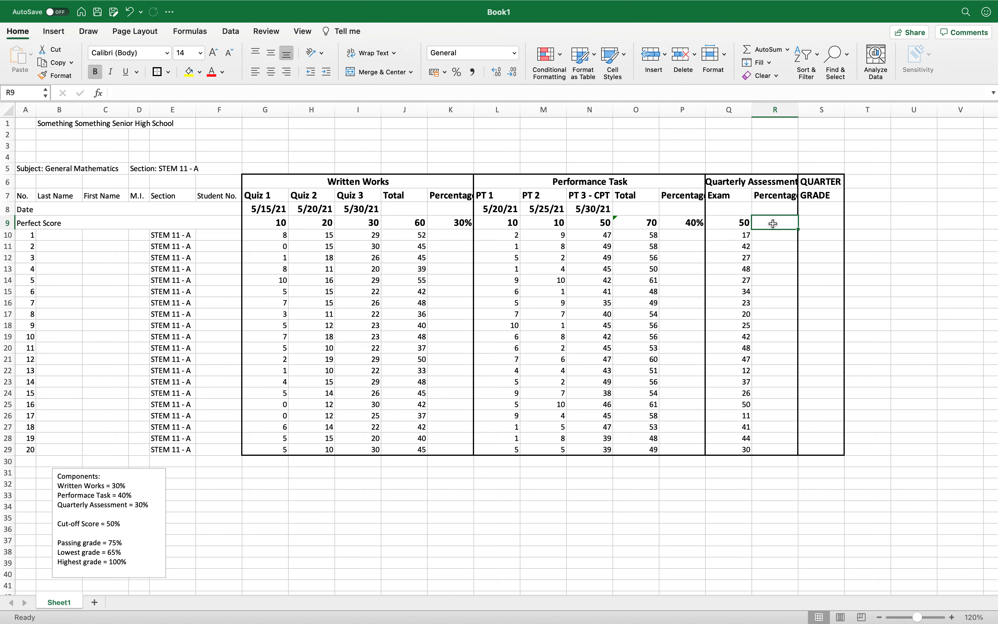
text(30%)
key(Return)
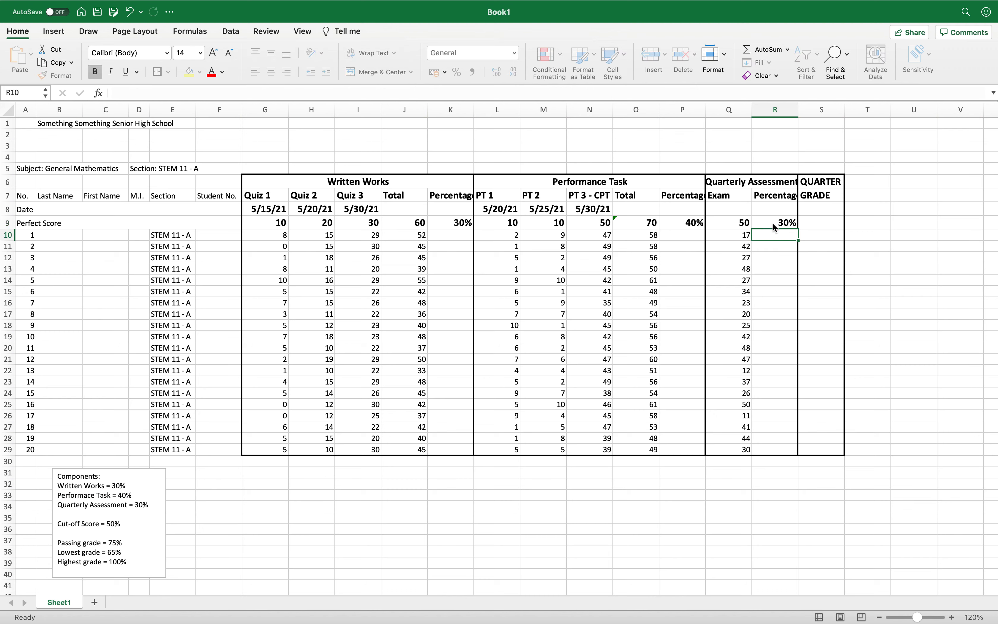
key(Up)
key(Right)
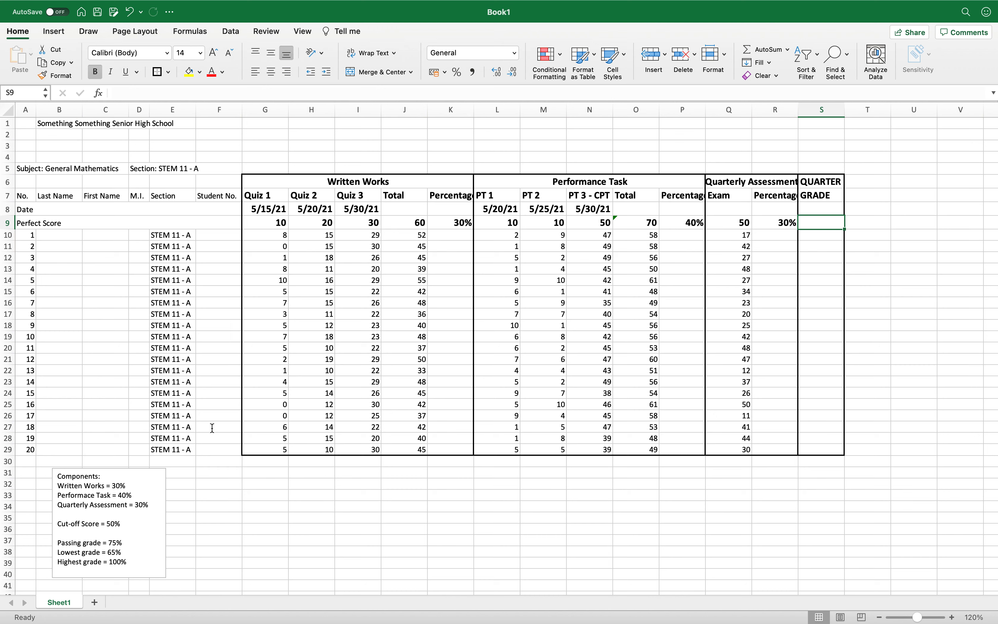
click(139, 540)
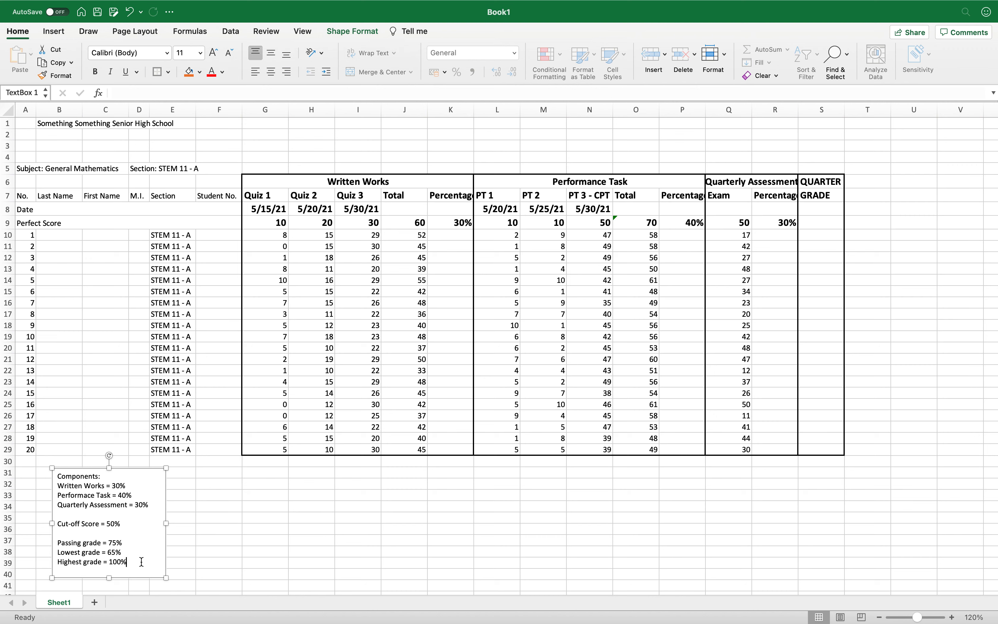
Step: Start an IF formula in K10 with the logical test J10>=0.5*J9
click(457, 235)
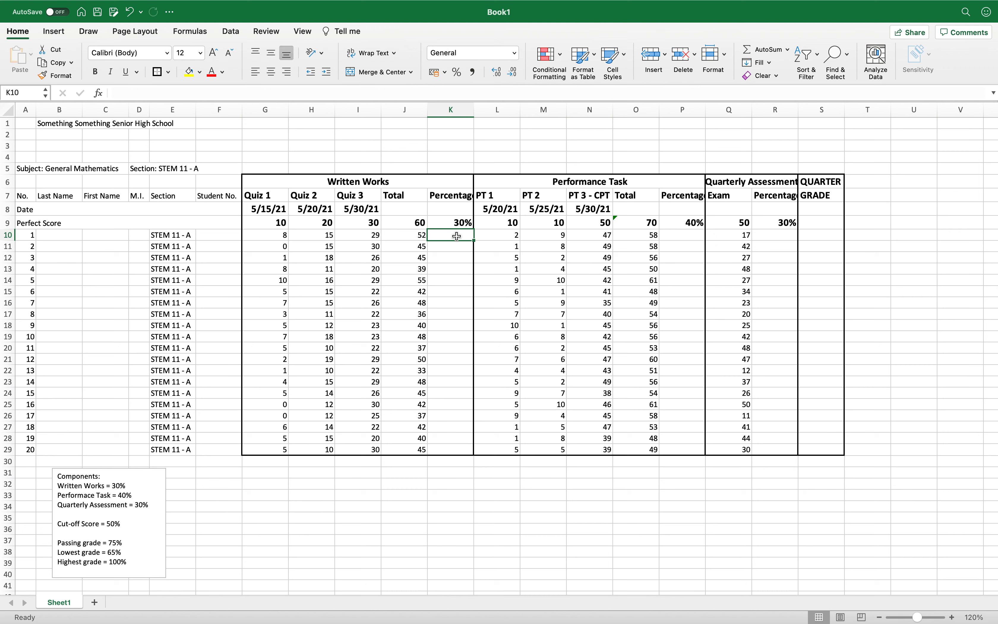
text(=if)
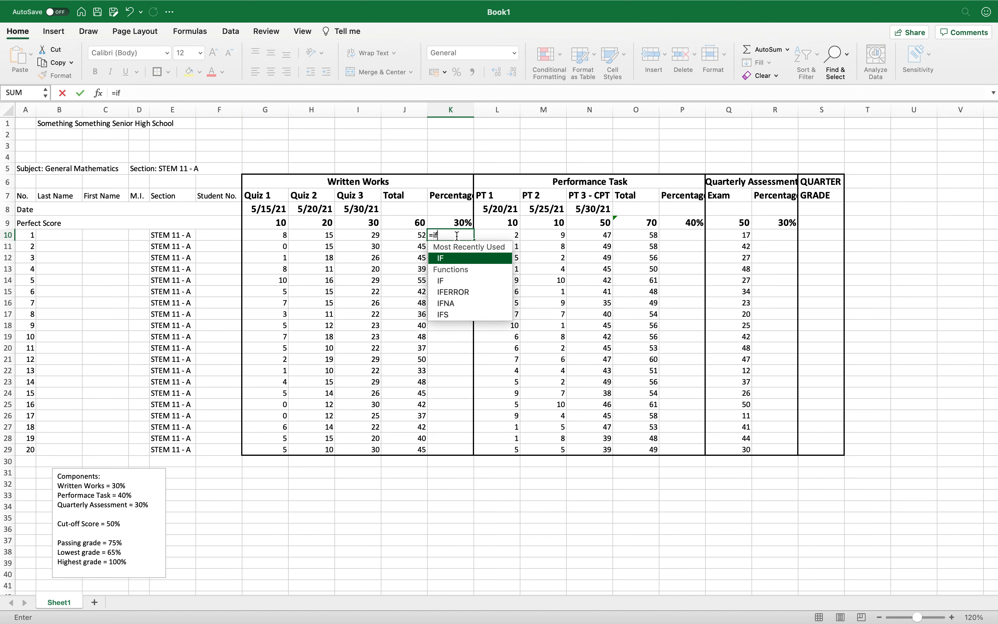
key(Tab)
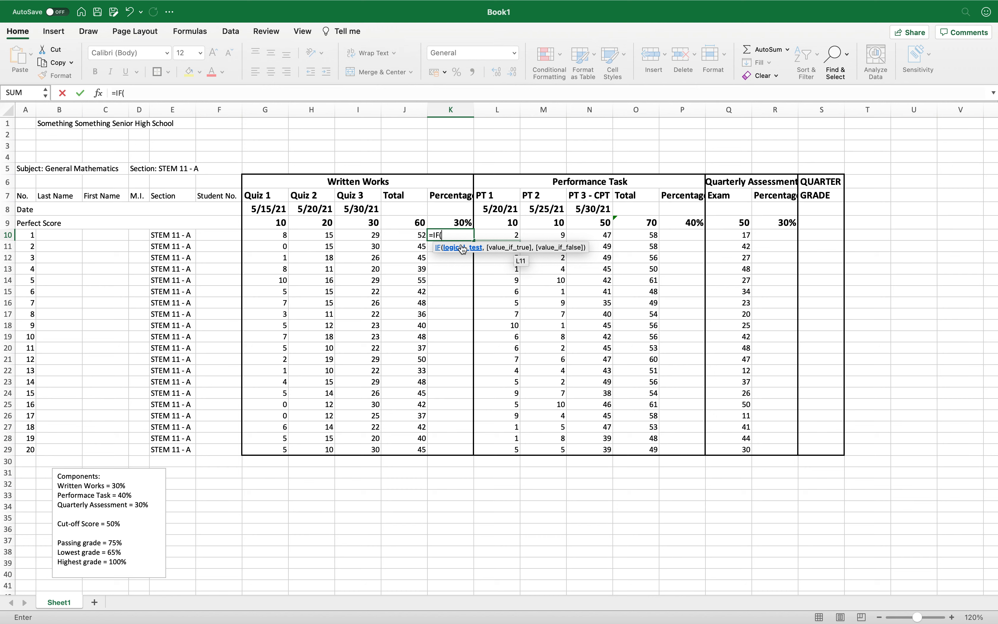
click(409, 237)
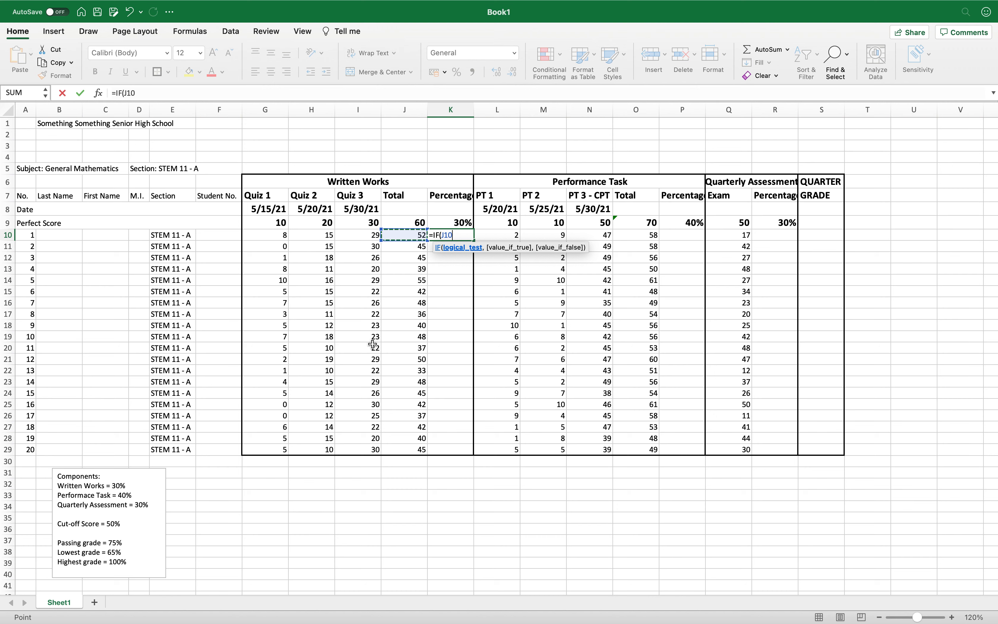
text(>=0.5*)
click(410, 224)
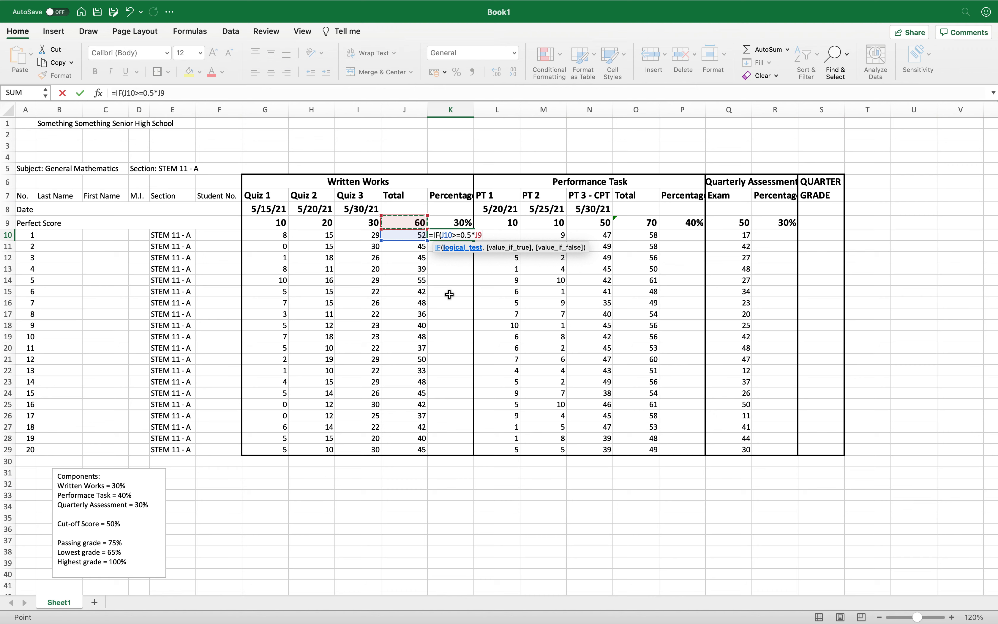
key(Left)
key(Right)
text(f)
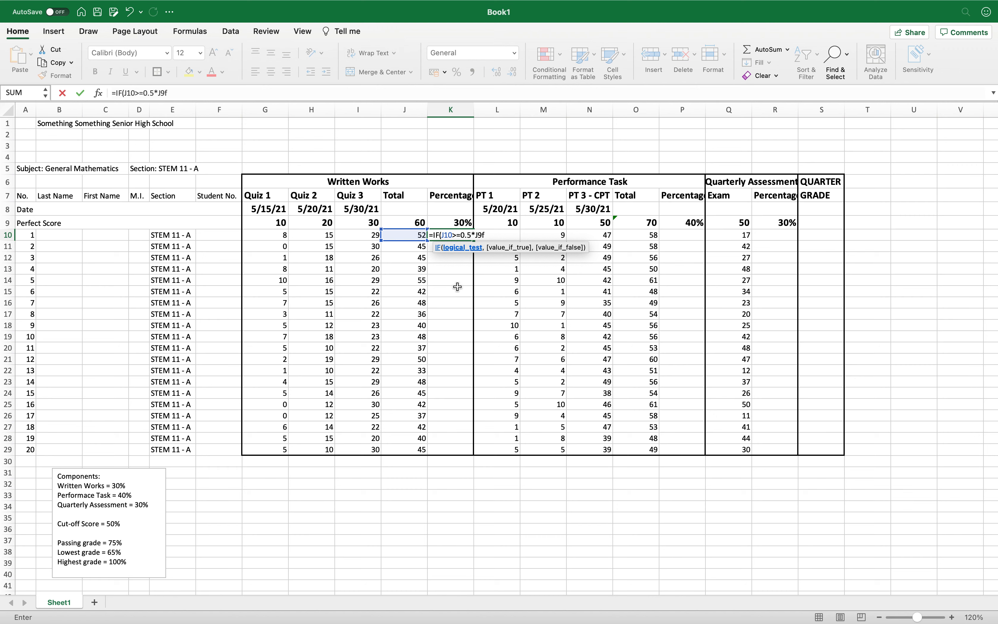
key(BackSpace)
key(Return)
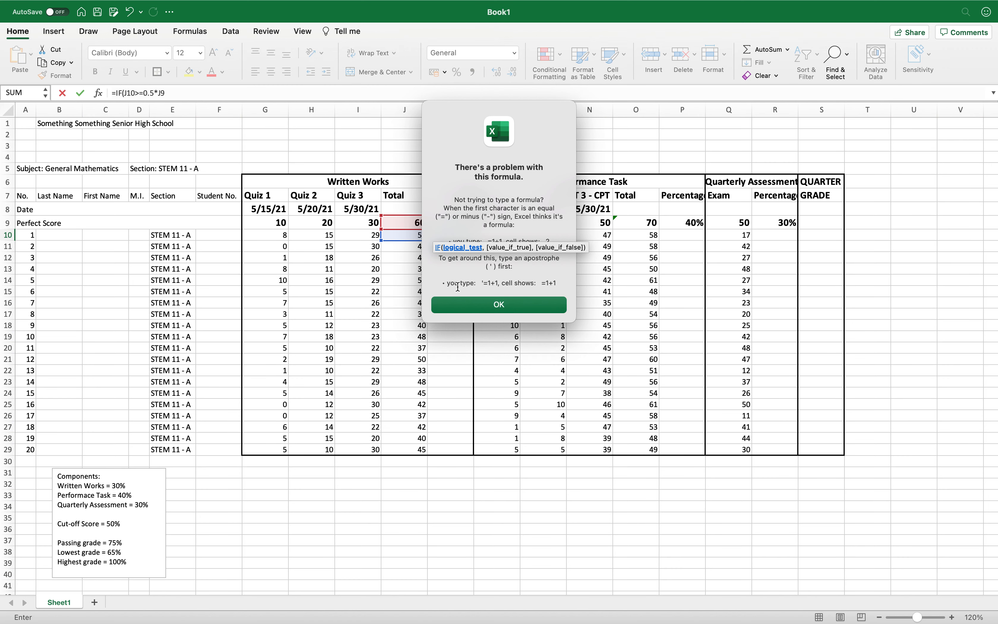
click(468, 300)
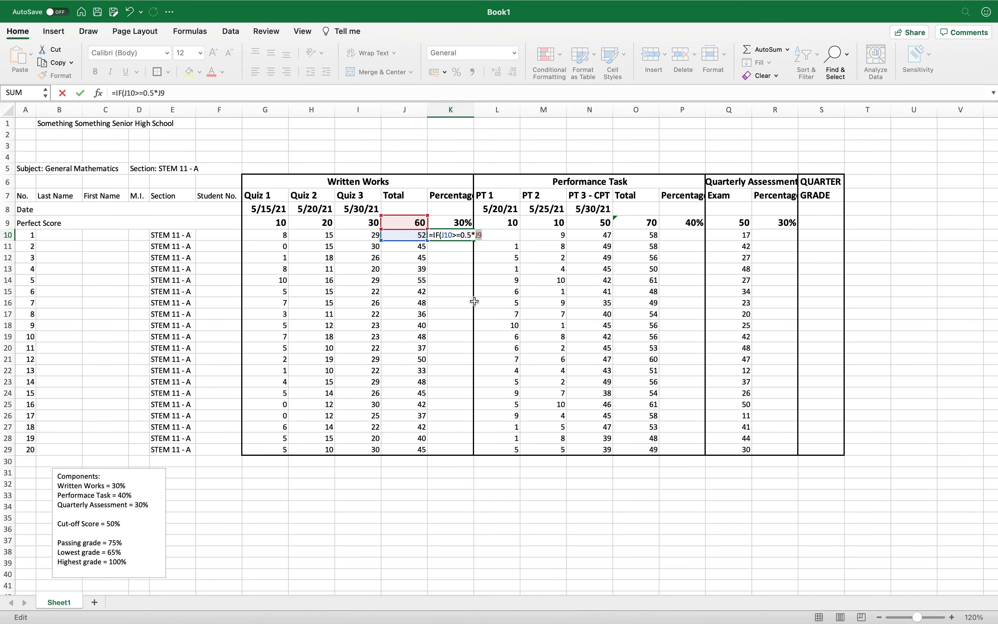
Step: Make the perfect-score reference in the K10 logical test absolute as $J$9
click(177, 92)
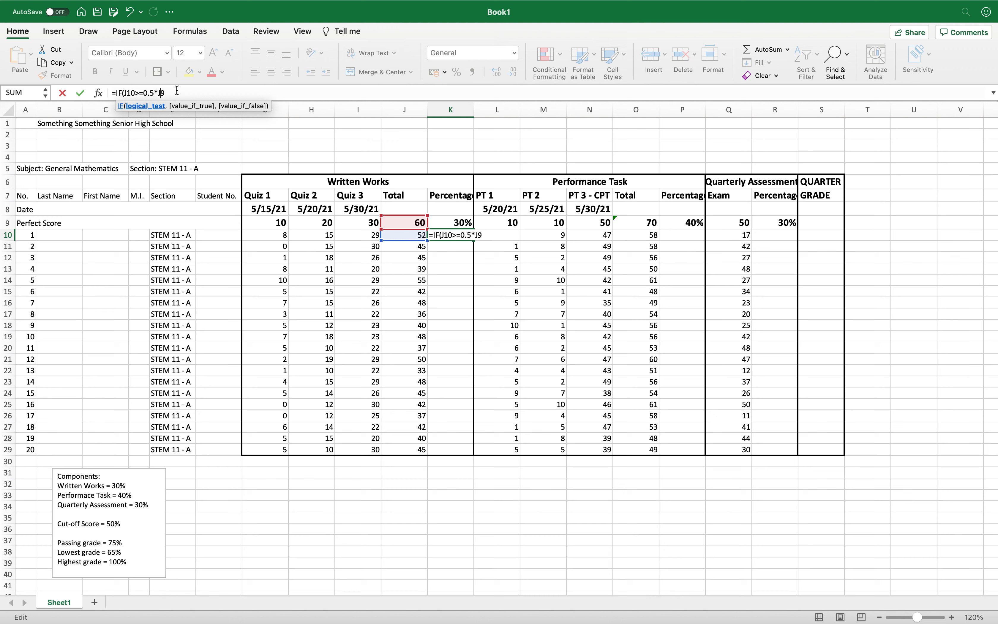
text($)
key(Left)
key(Left)
text($)
key(Right)
key(Right)
key(Right)
click(455, 237)
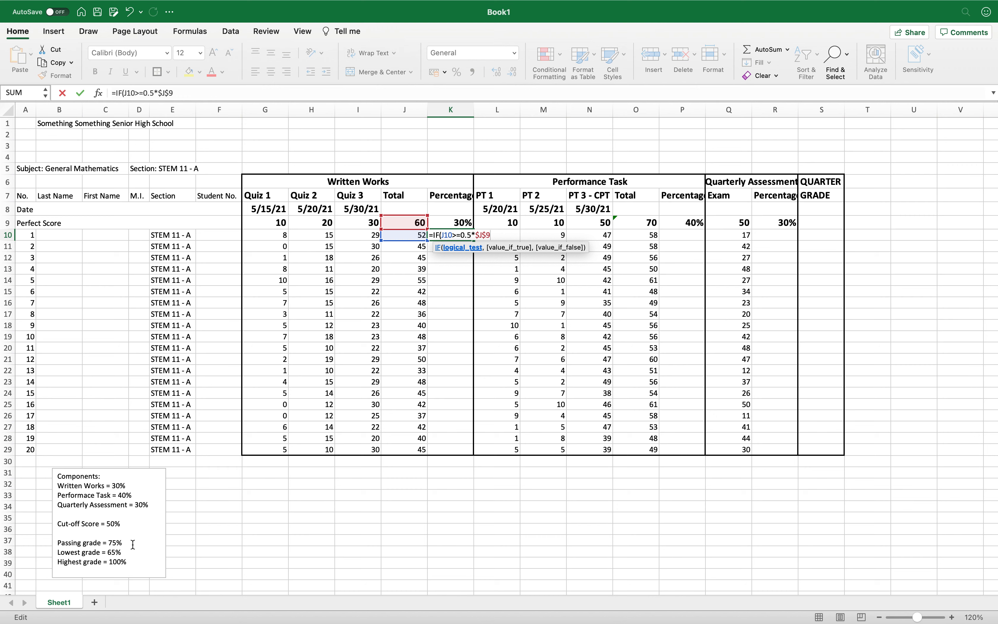
Step: Begin the value-if-true argument of the K10 formula with J10-0.5*$J$9
text(,)
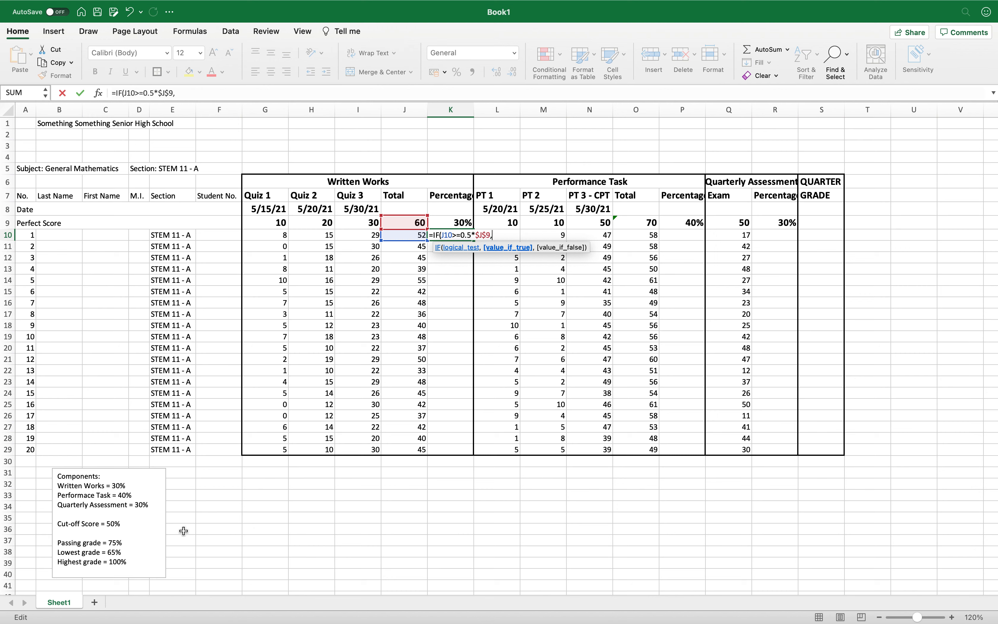
click(401, 239)
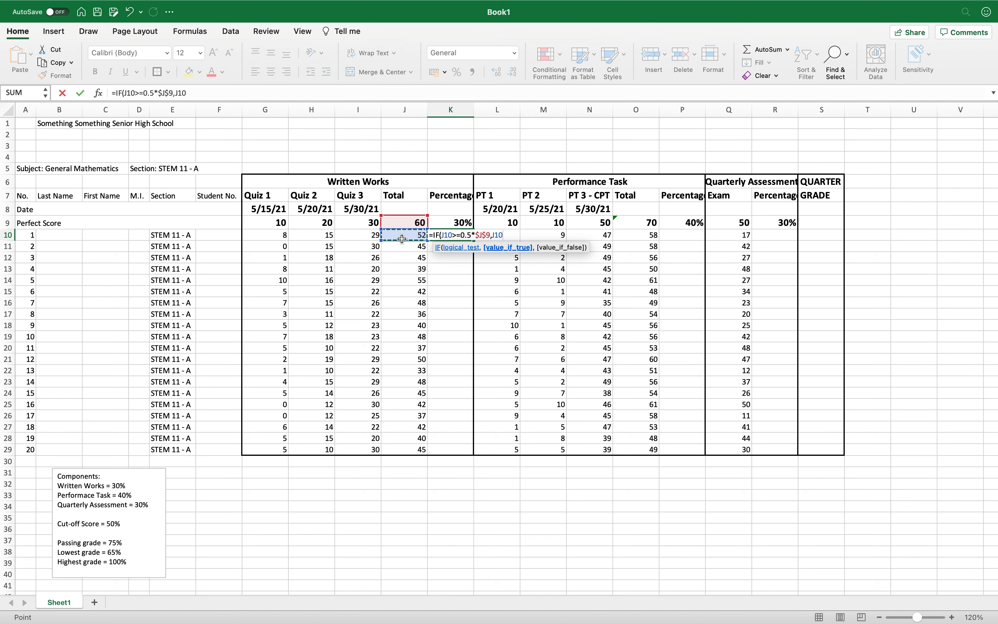
text(-)
text(0.5*)
click(411, 219)
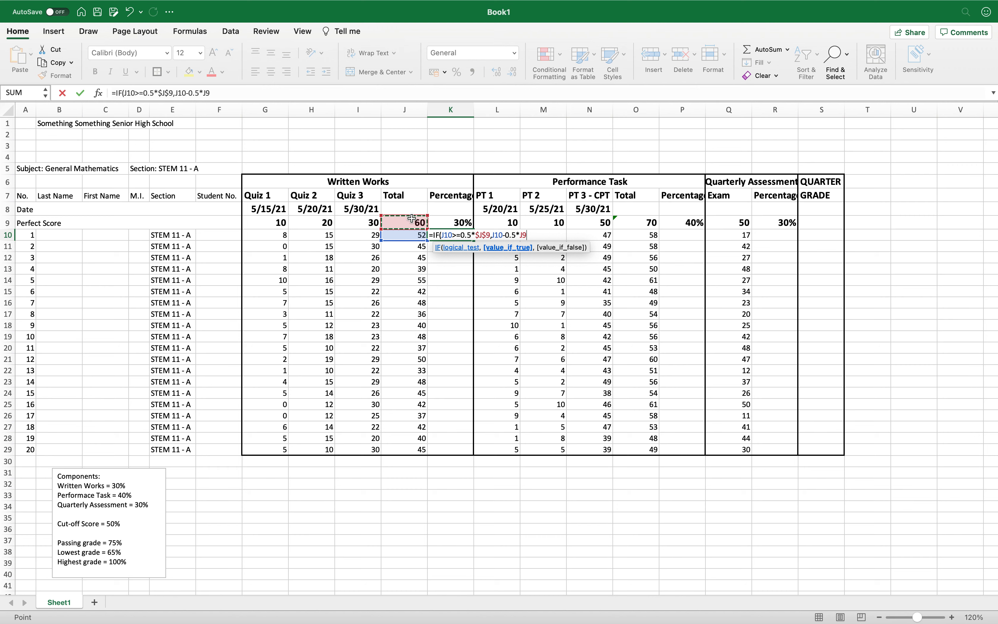
click(216, 95)
text($)
key(Left)
key(Left)
text($)
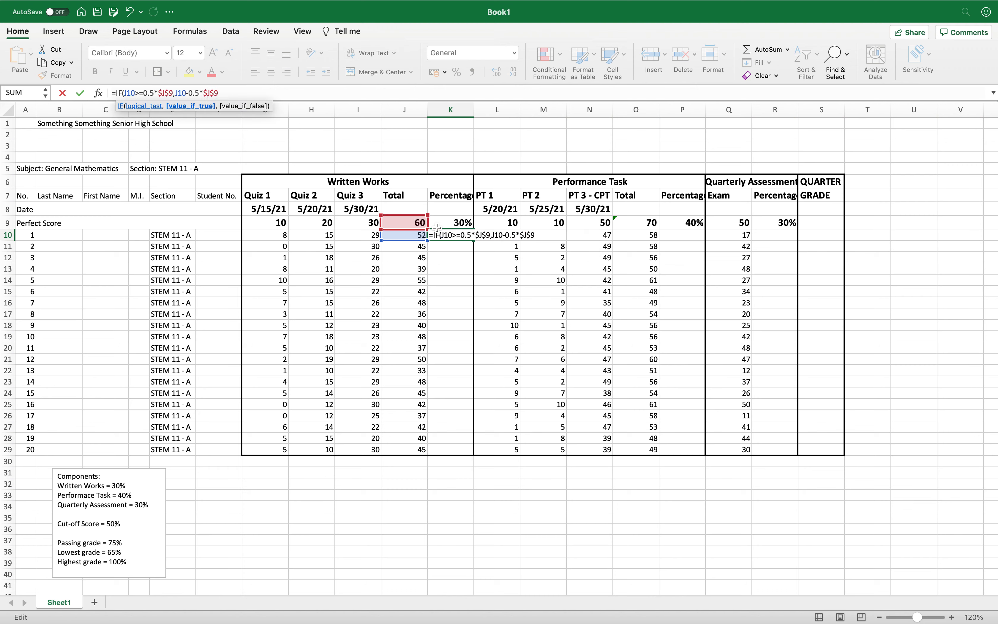
Step: Follow the K10 subtraction with *( and enclose it in parentheses as (J10-0.5*$J$9)
click(450, 237)
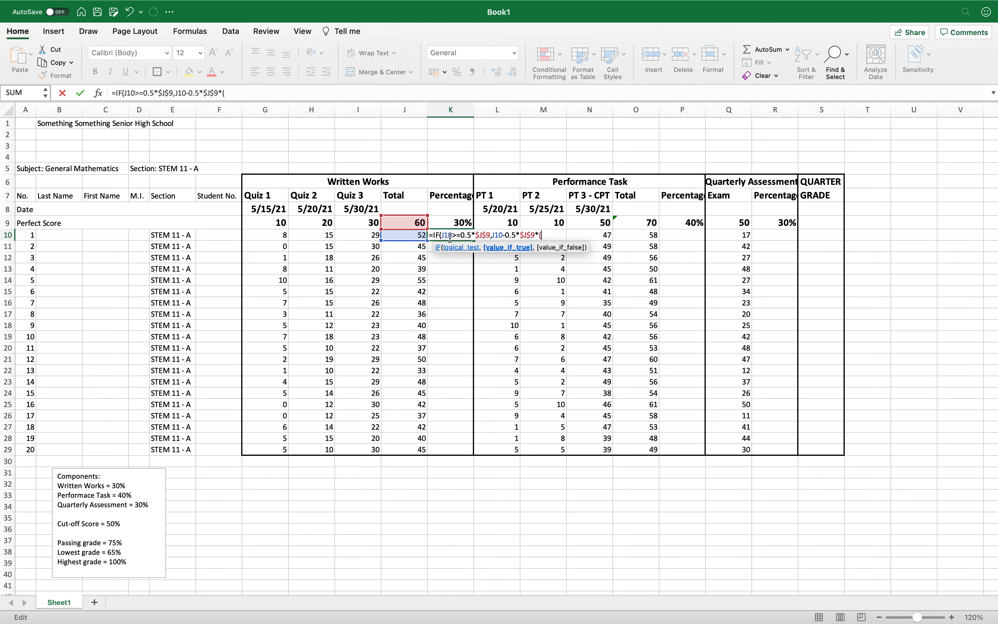
key(Left)
key(Left)
text())
key(Left)
key(Left)
key(Left)
key(Left)
key(Left)
key(Left)
key(Left)
key(Left)
key(Left)
key(Left)
key(Left)
text(()
key(Right)
key(Right)
key(Right)
key(Right)
key(Right)
key(Right)
key(Right)
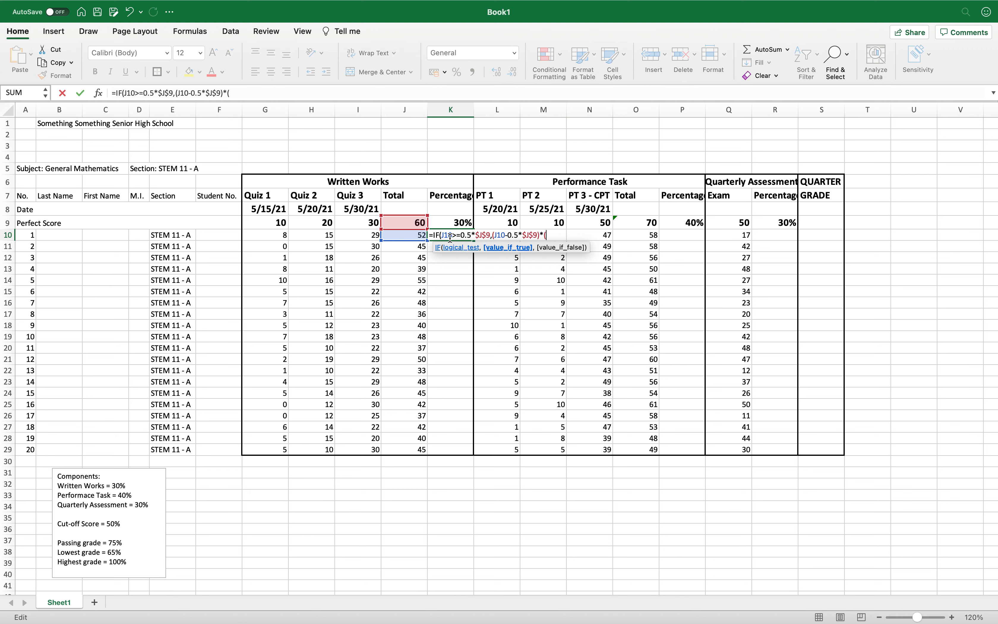
Step: Enter the multiplier 25/0.5*$J$9 after the open parenthesis in the K10 formula, keeping the reference absolute
text(25/0.5*)
click(419, 220)
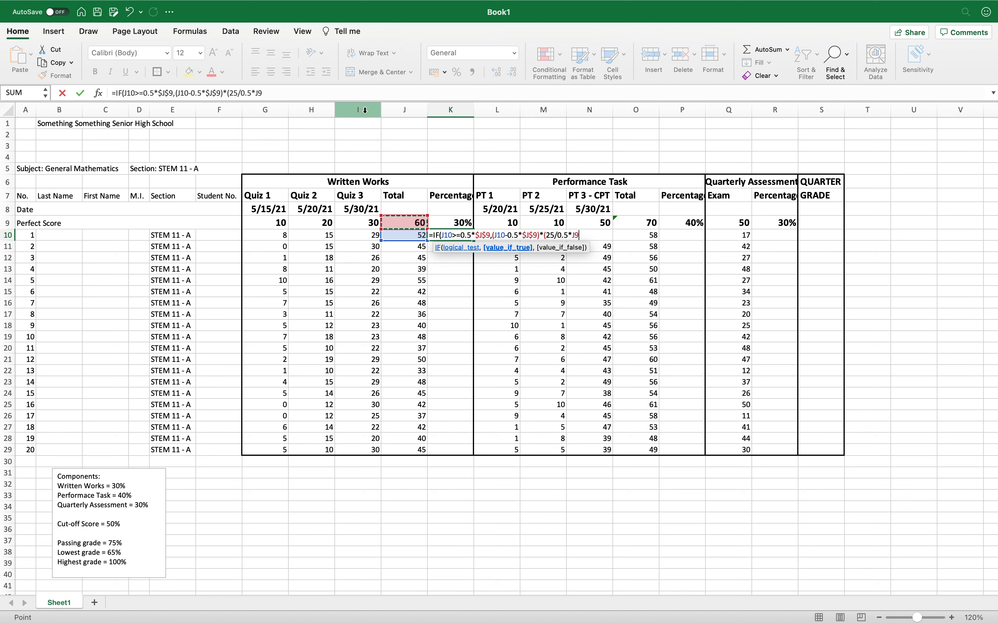
click(317, 90)
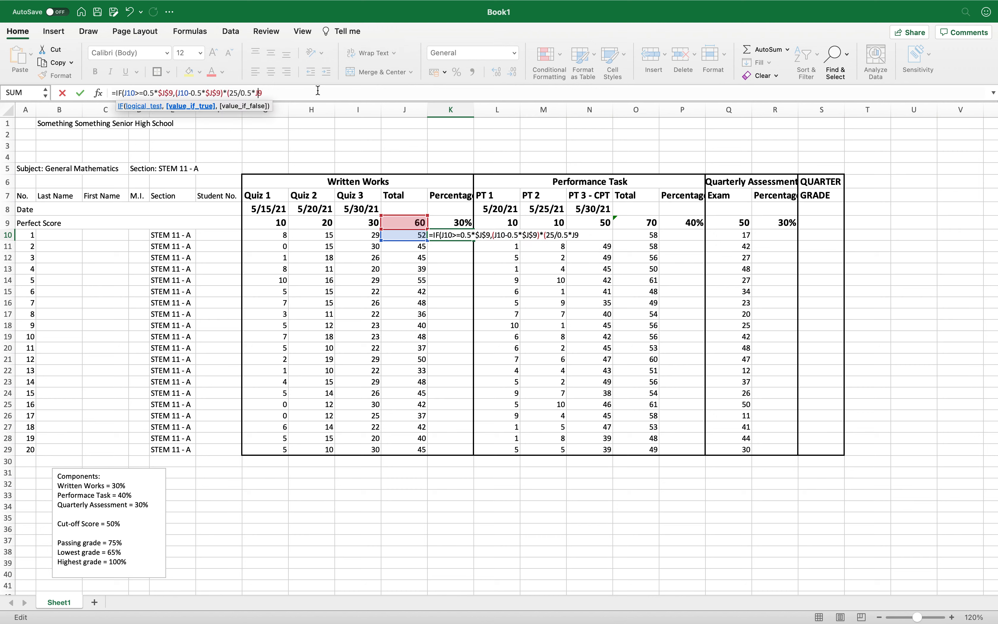
text($)
key(Left)
key(Left)
text($)
click(453, 235)
key(End)
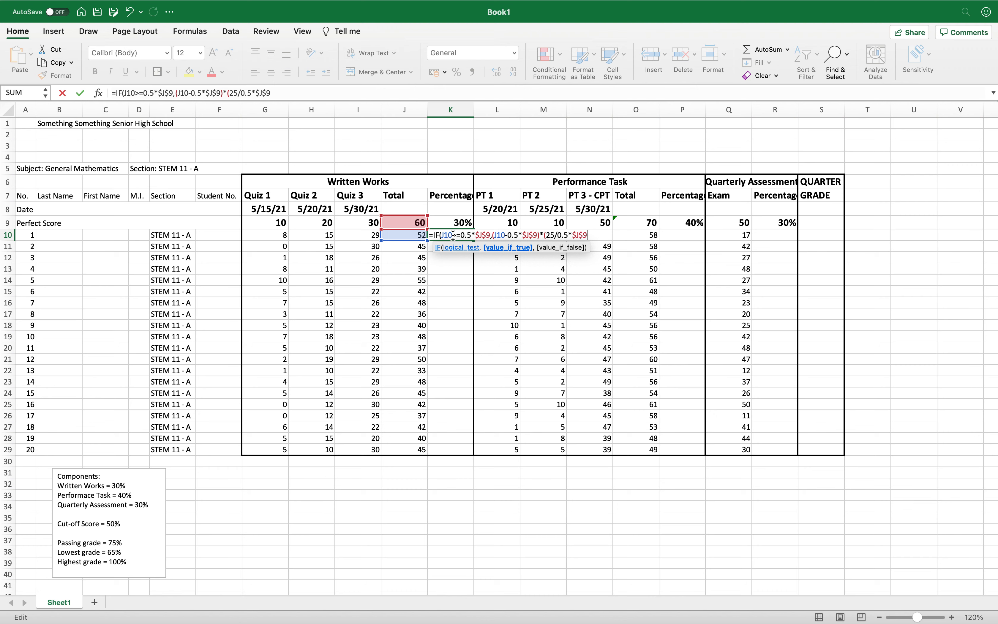
Step: Complete the K10 value-if-true argument with )+75 and begin the value-if-false argument as J10*(10/0.5*J9
text()+75)
text(,)
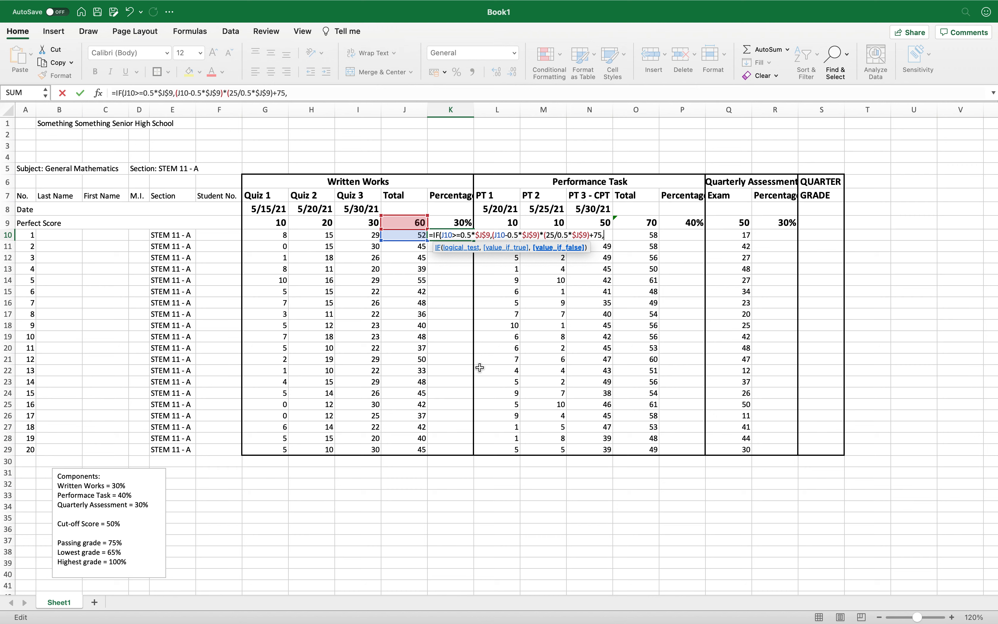
click(414, 235)
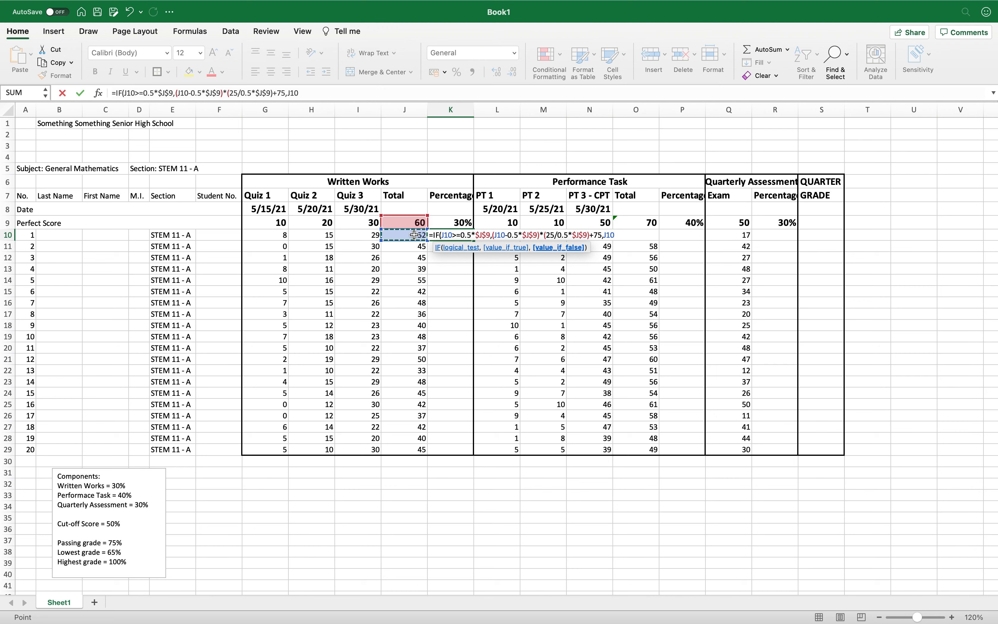
text(*(10/0.5*)
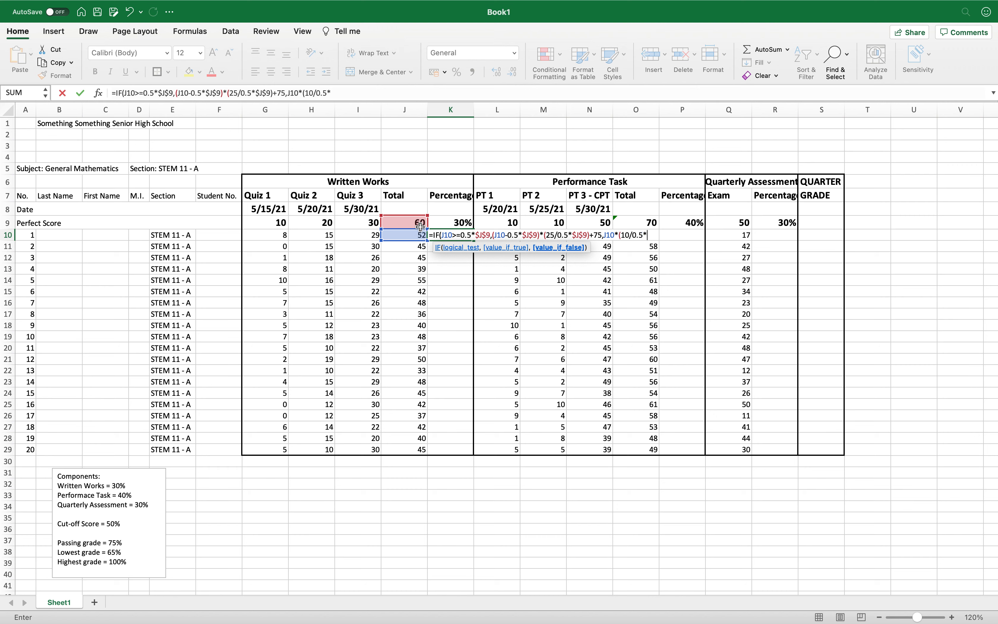
click(421, 226)
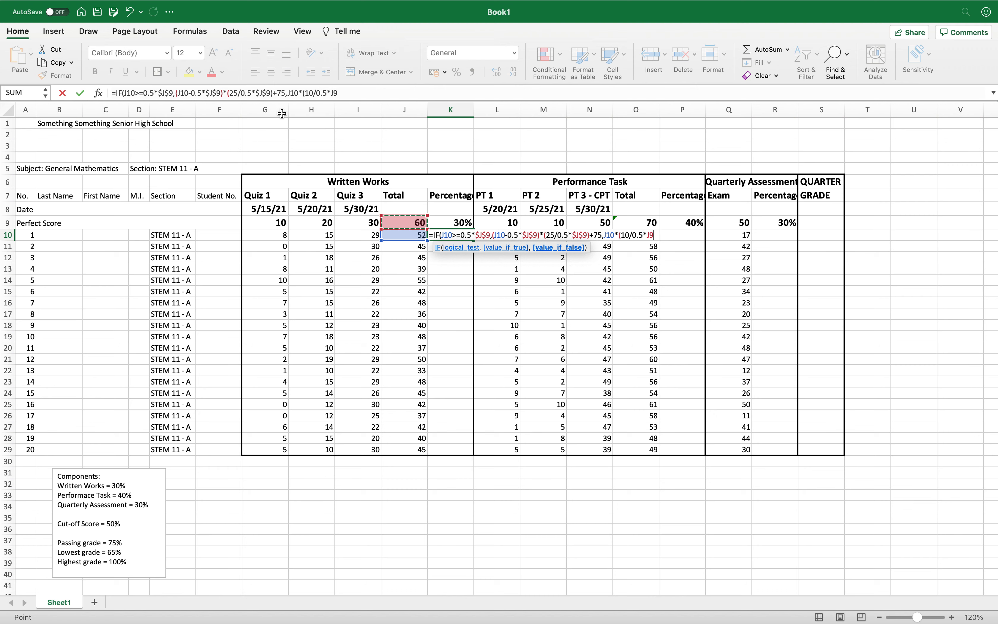
Step: Make the perfect-score reference in the K10 value-if-false argument absolute as $J$9
click(334, 92)
text($J)
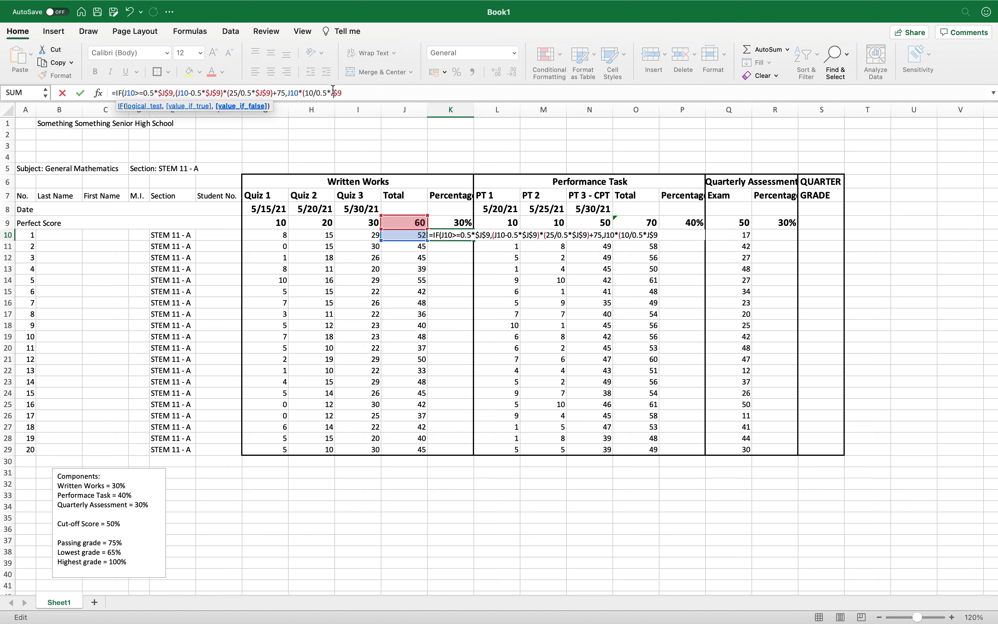
text($)
click(456, 236)
key(End)
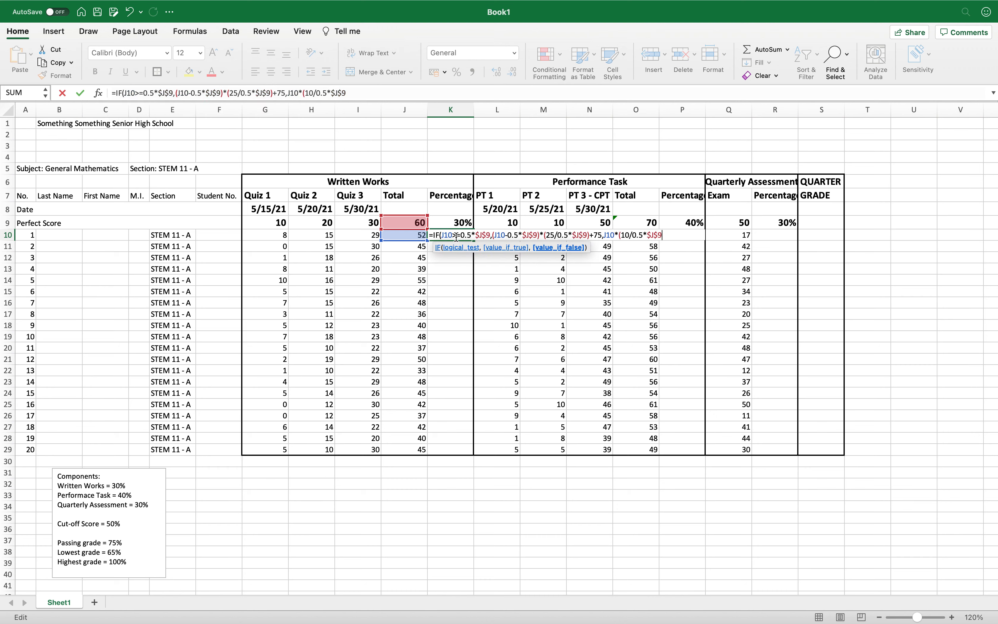
Step: Finish the value-if-false argument with )+65 and enter the K10 formula, accepting the proposed closing parenthesis
text())
text(+65)
key(Return)
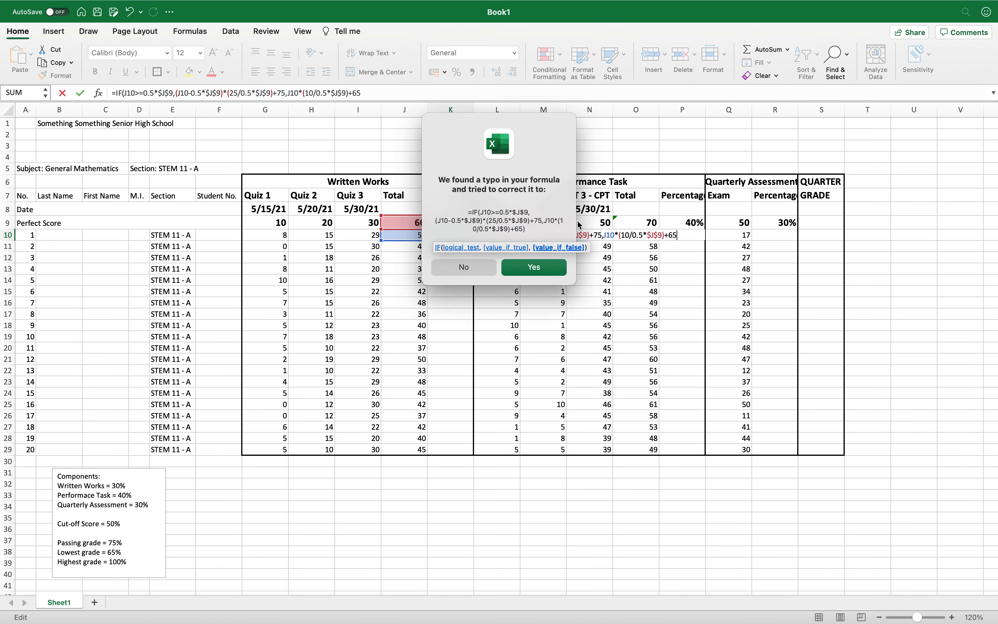
click(535, 269)
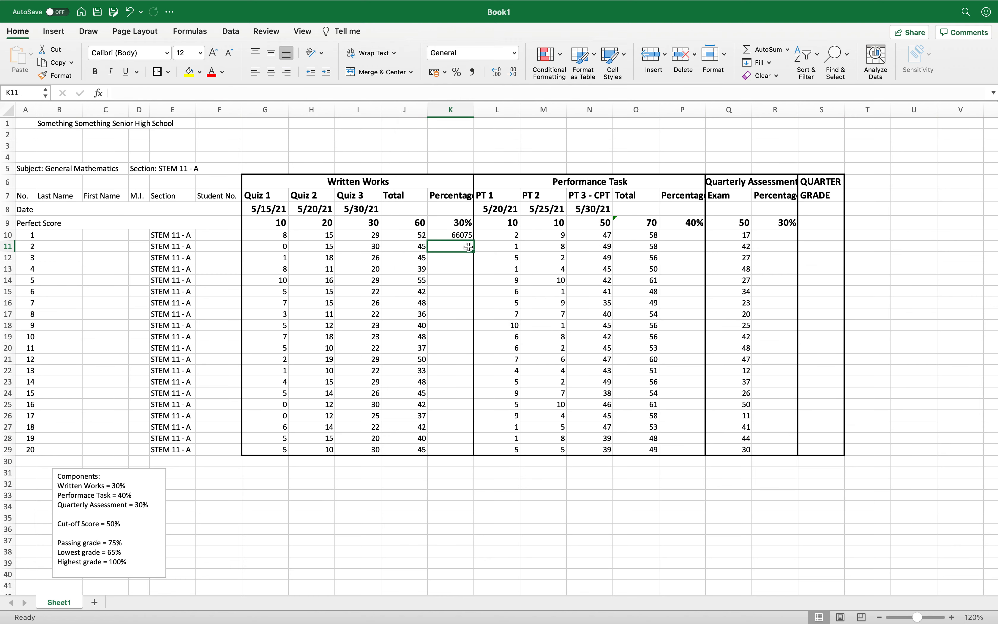
Step: Try re-entering the K10 formula without its final closing parenthesis, accepting the suggested correction
click(455, 235)
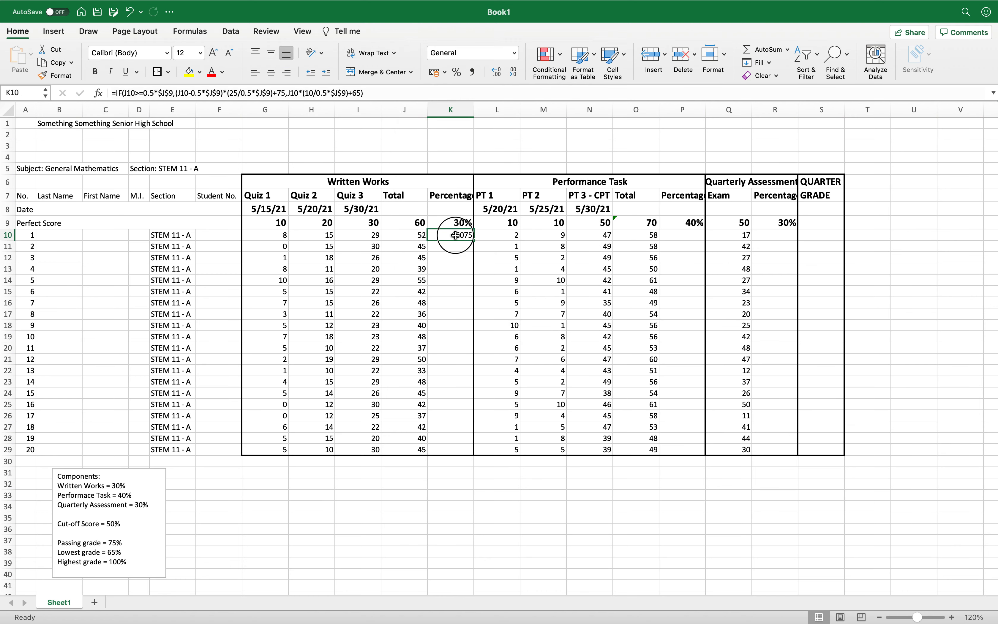
double_click(456, 235)
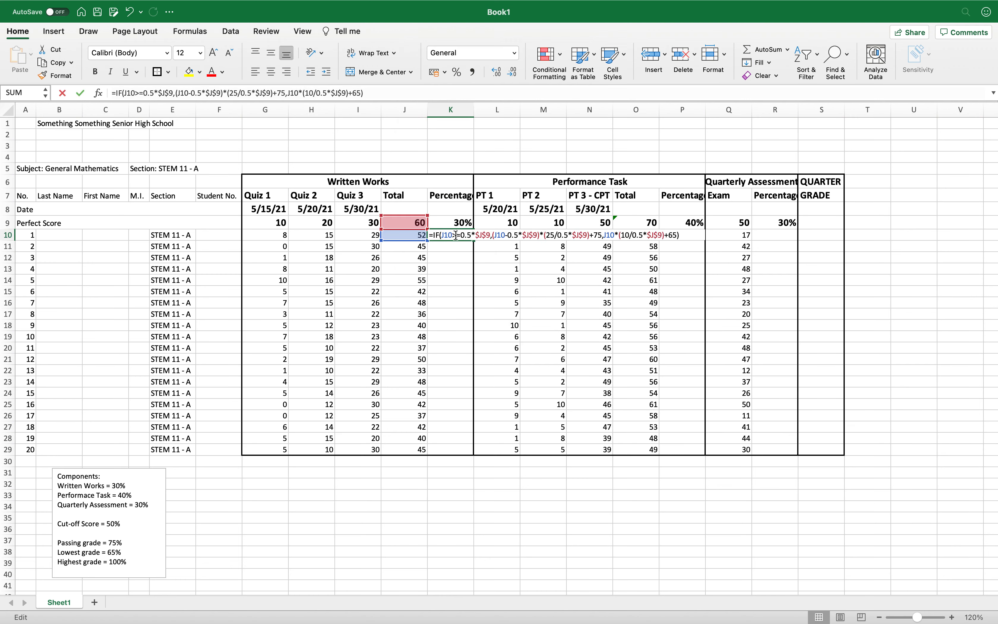
click(679, 234)
key(BackSpace)
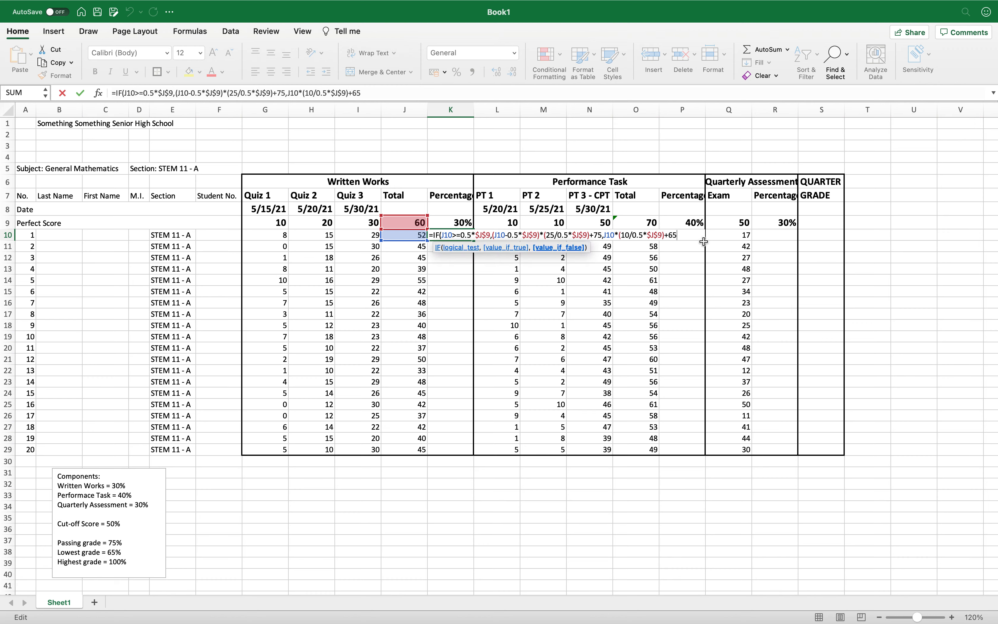
key(Return)
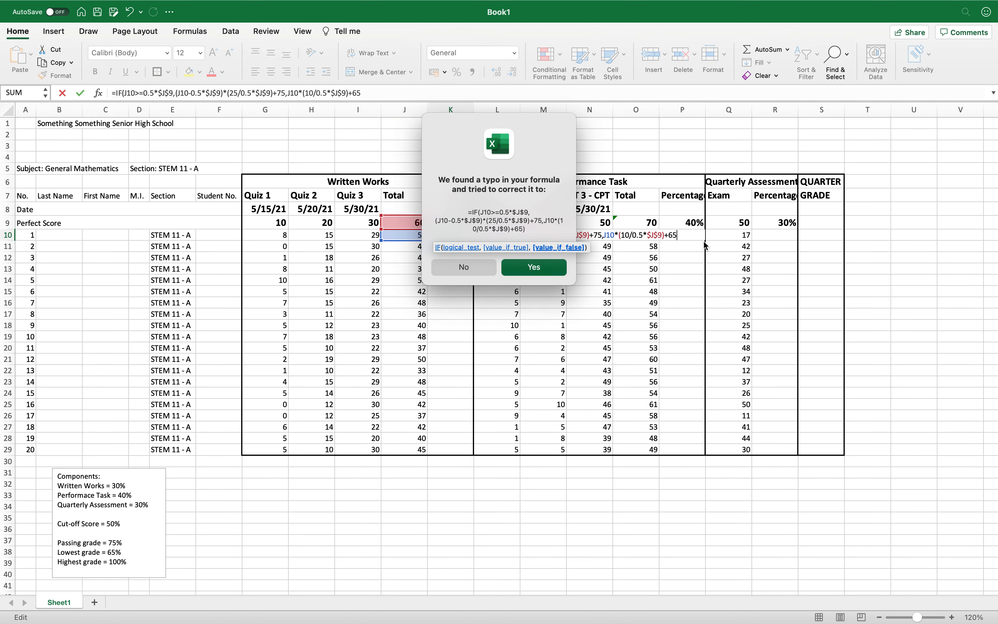
key(Return)
Step: Open the K10 formula for editing and examine its logical test, value-if-true and value-if-false arguments for the error
double_click(468, 235)
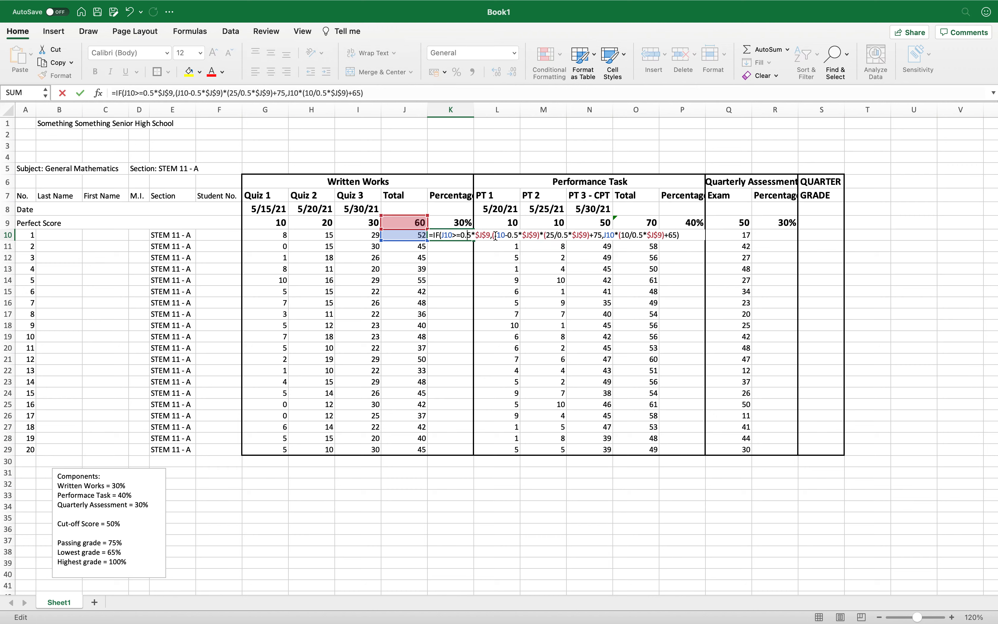
key(Left)
key(Left)
key(Left)
key(Left)
key(Left)
key(Left)
key(Left)
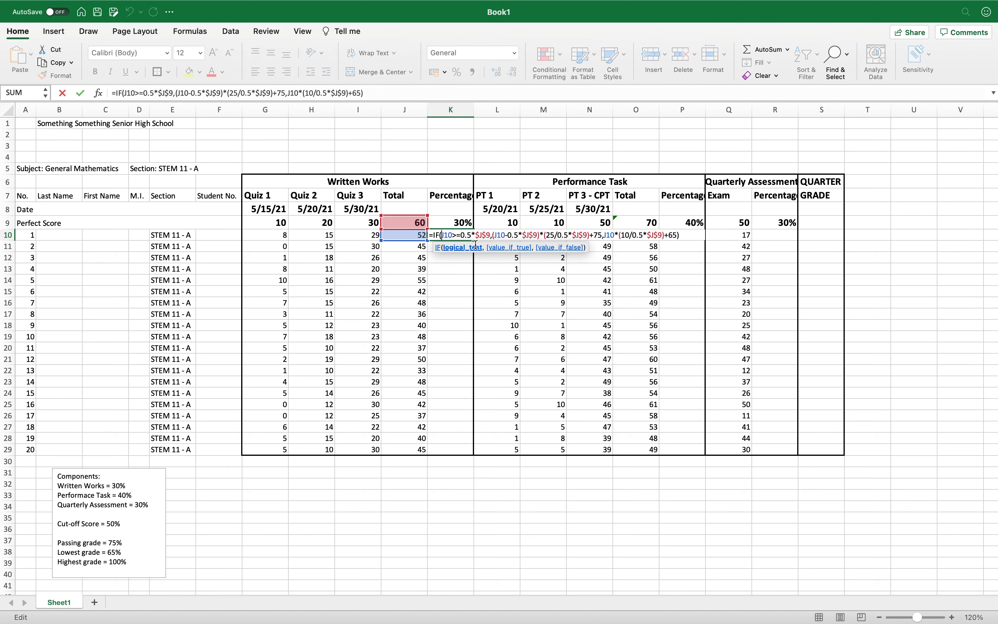
click(688, 235)
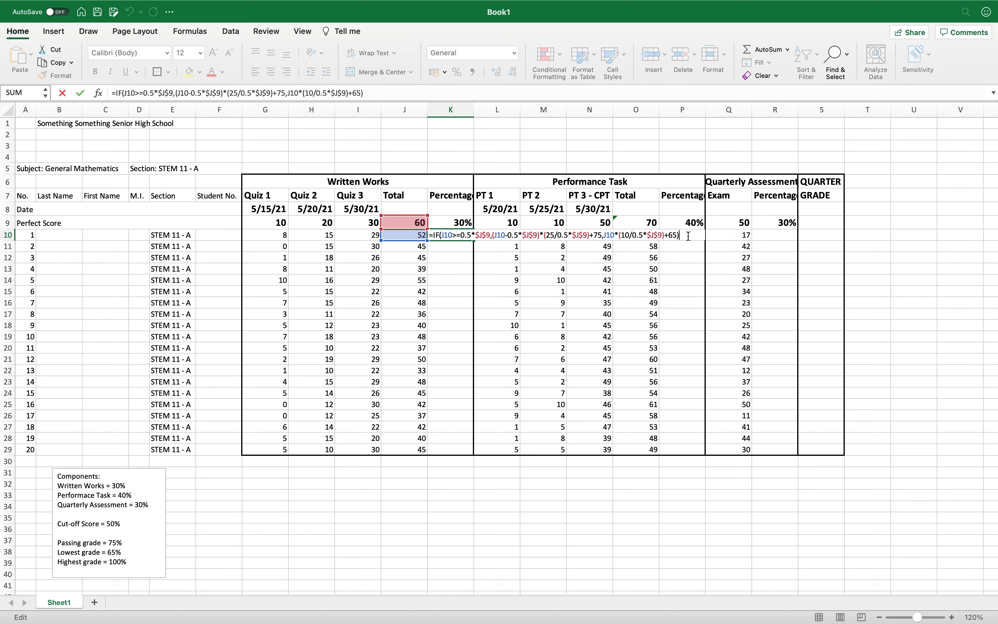
key(Left)
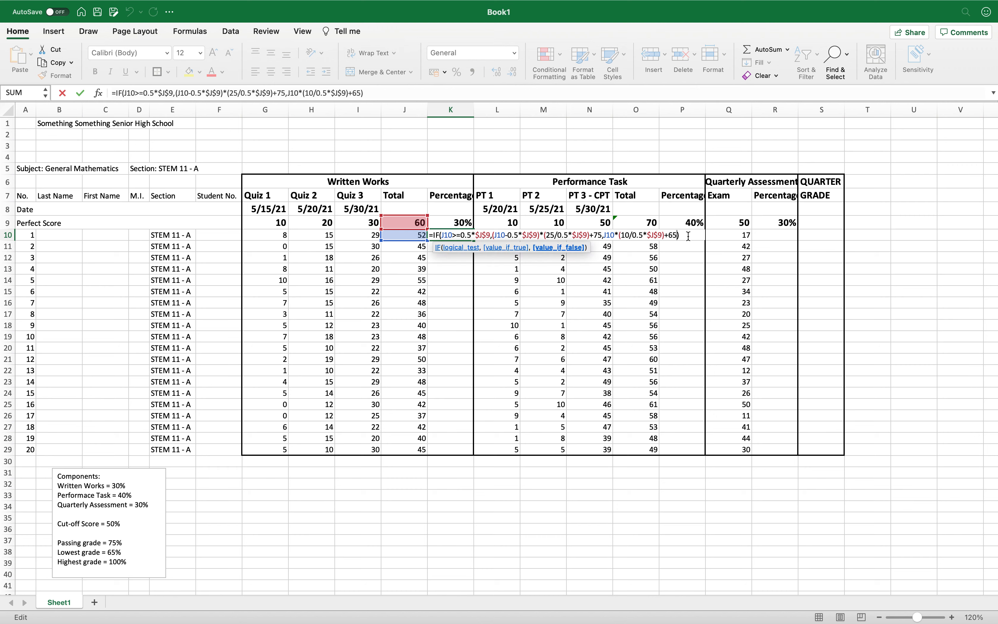
key(Left)
key(Left)
key(Left)
key(Left)
key(Left)
key(Left)
key(Left)
key(Left)
click(449, 236)
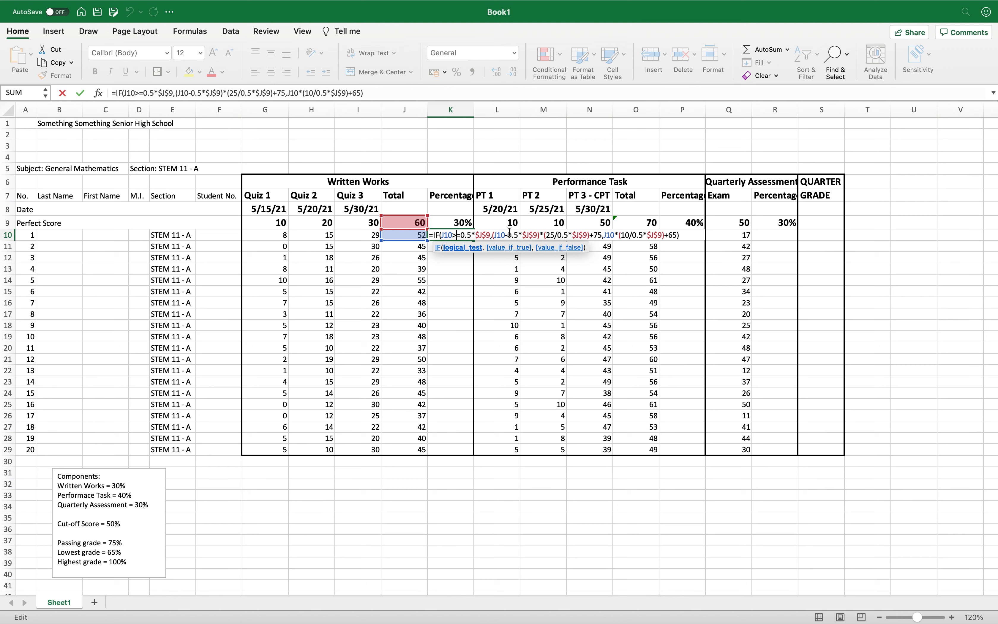
key(Right)
key(Right)
key(Right)
key(Right)
key(Right)
key(Right)
key(Right)
key(Right)
key(Right)
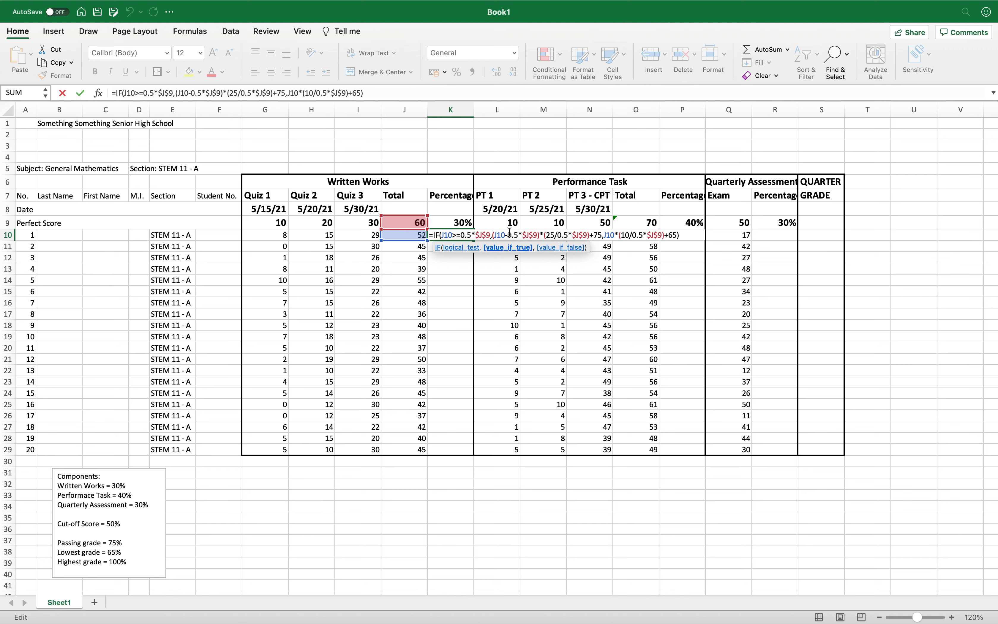
key(Right)
key(Right)
Step: Replace 0.5*$J$9 with $J$9/2 in the logical test of the K10 formula
key(Left)
key(Left)
key(Left)
key(Left)
key(Left)
key(Left)
key(Left)
key(Left)
key(Left)
key(Left)
key(Left)
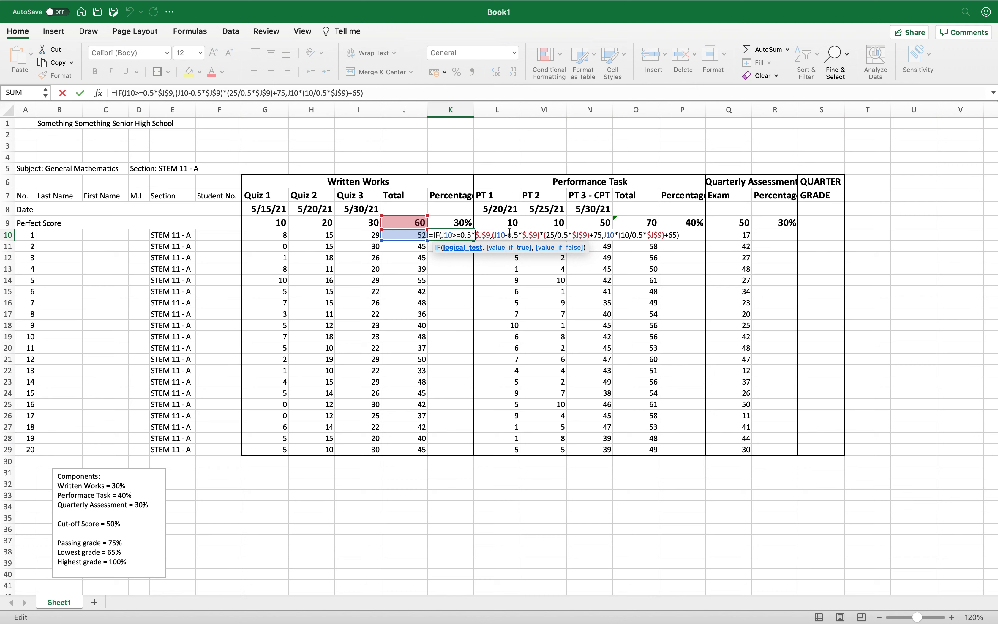
key(BackSpace)
key(BackSpace)
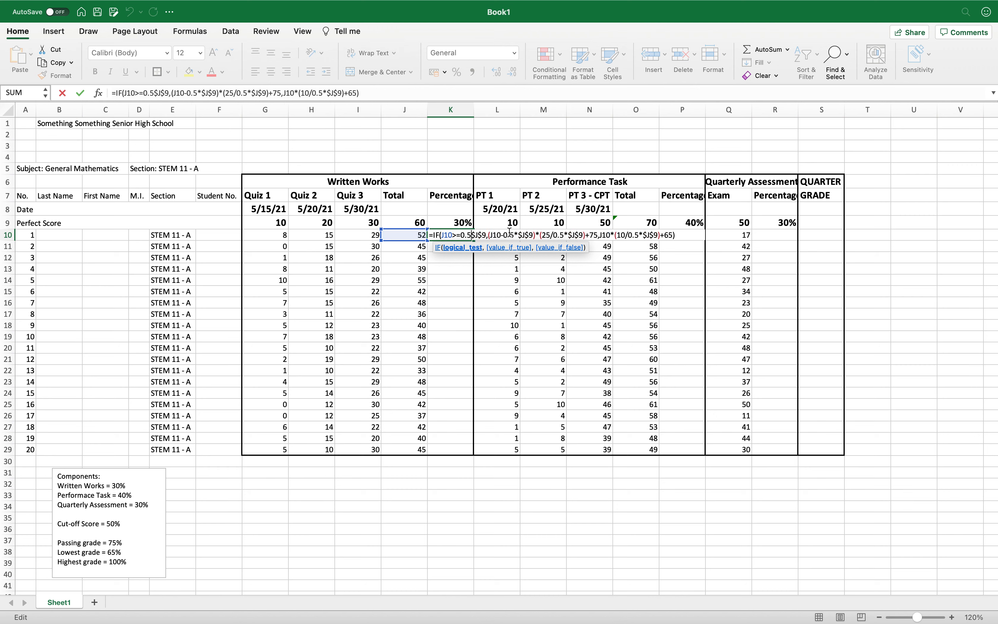
key(BackSpace)
key(BackSpace)
key(Right)
key(Right)
key(Right)
key(Right)
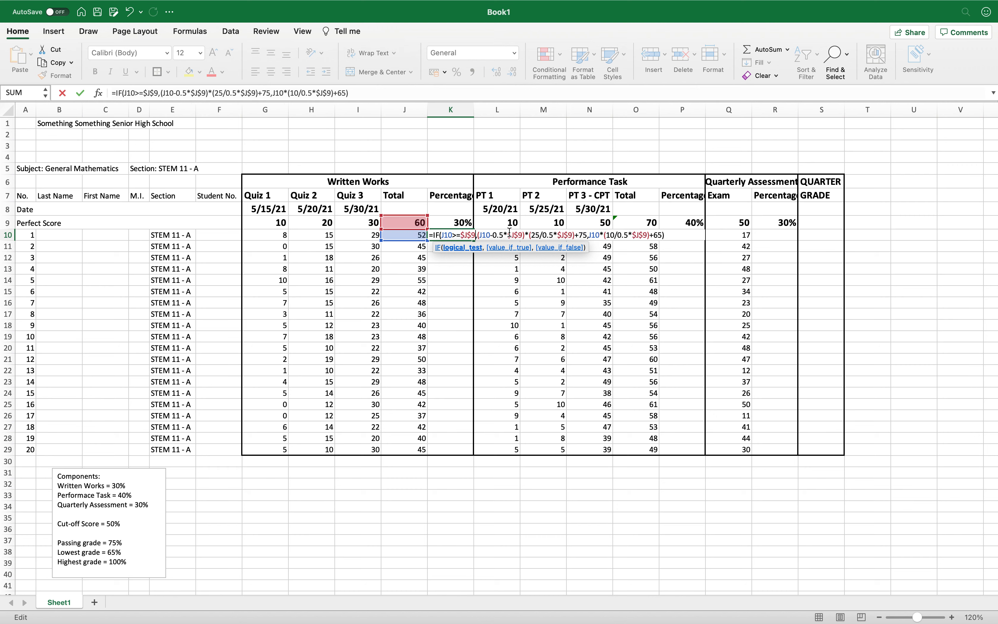
text(/2)
Step: Change the subtraction in the K10 value-if-true argument to (J10-$J$9/2)
key(Right)
key(Right)
key(Right)
key(Right)
key(Right)
key(Right)
key(Right)
key(Right)
key(Right)
key(BackSpace)
key(BackSpace)
key(BackSpace)
key(BackSpace)
key(Right)
key(Right)
key(Right)
key(Right)
text(/2)
Step: Change the multiplier in the K10 value-if-true argument to (25/$J$9/2)
key(Right)
key(Right)
key(Right)
key(Right)
key(Right)
key(Right)
key(Right)
key(Right)
key(Right)
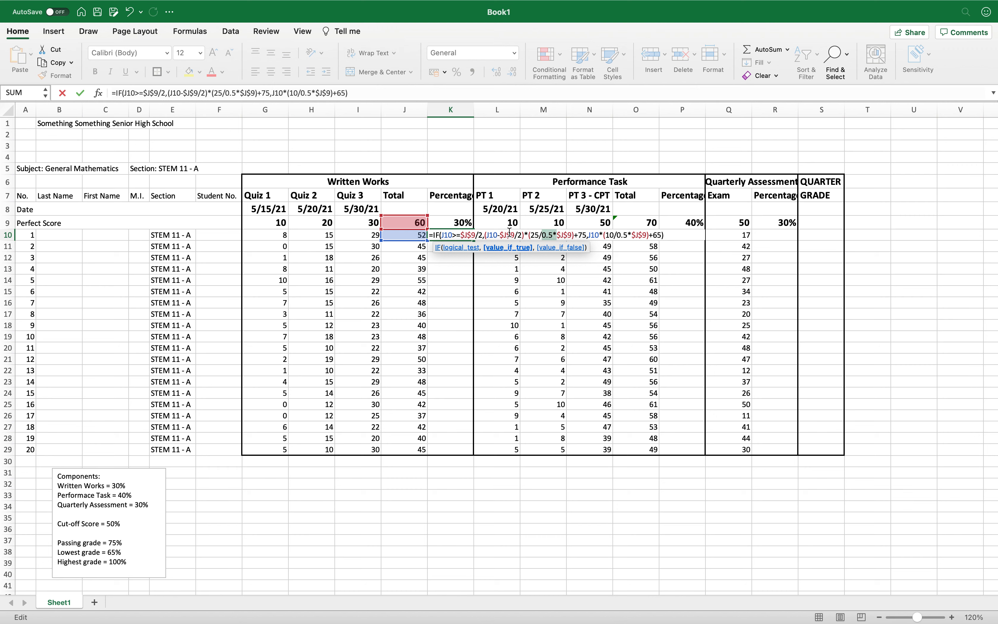
key(BackSpace)
key(BackSpace)
key(BackSpace)
key(BackSpace)
key(Right)
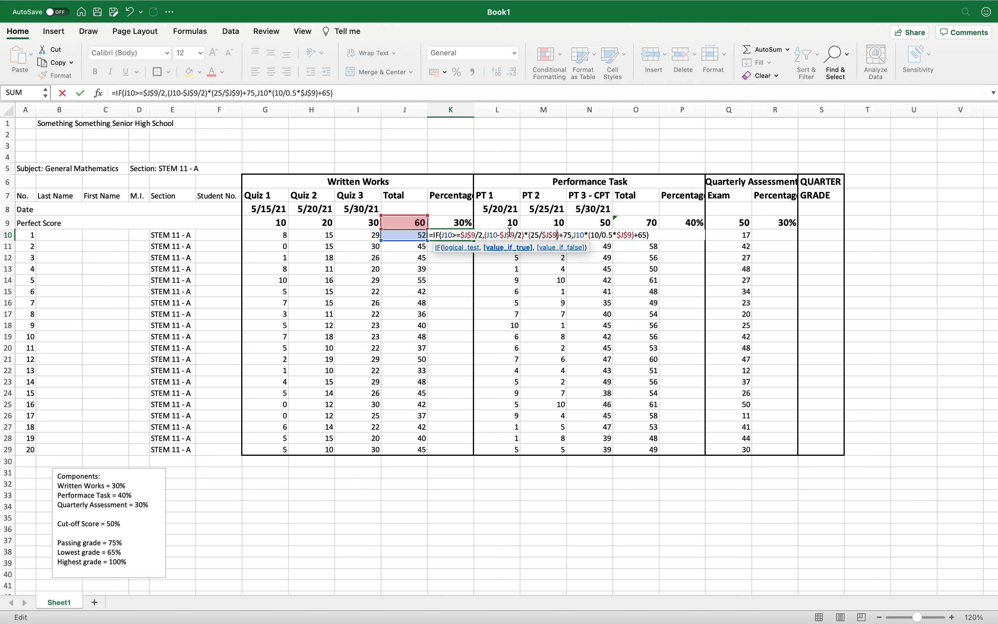
text(/2)
Step: Change the multiplier in the K10 value-if-false argument to (10/$J$9/2)
key(Right)
key(Right)
key(Right)
key(Right)
key(Right)
key(Right)
key(Right)
key(Right)
key(Right)
key(Right)
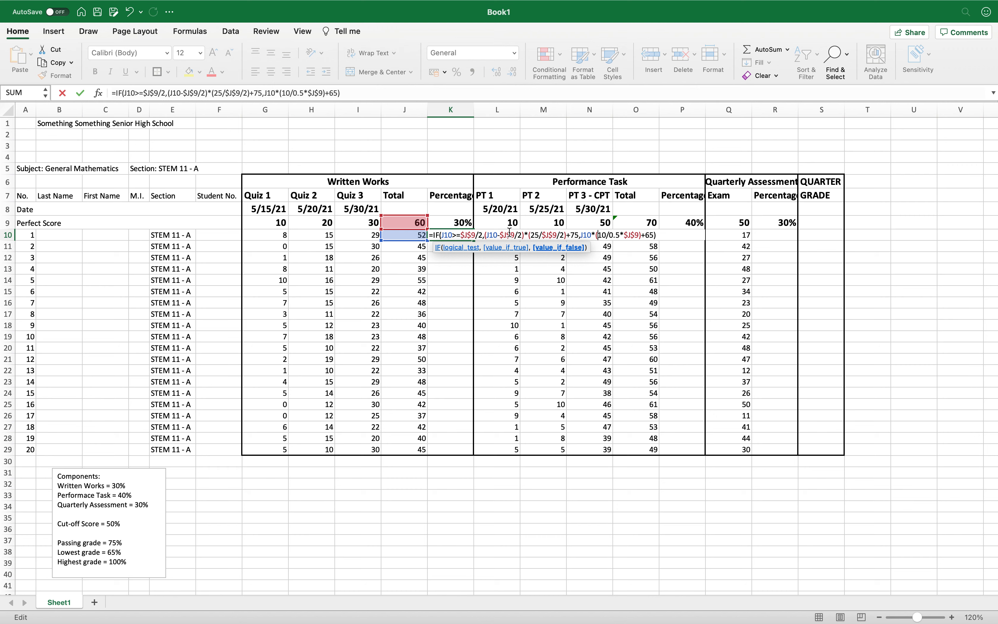
key(Right)
key(Right)
key(Right)
key(Right)
key(BackSpace)
key(BackSpace)
key(BackSpace)
key(BackSpace)
key(Right)
key(Right)
key(Right)
key(Right)
text(/2)
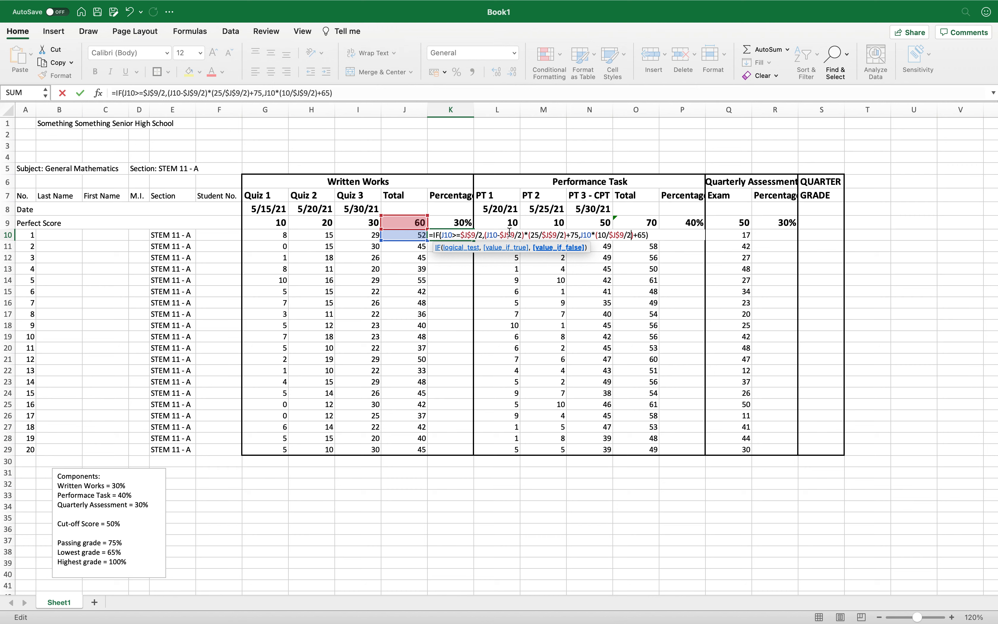
Step: Enclose the divisor $J$9/2 in parentheses in the value-if-false multiplier, giving (10/($J$9/2))
text())
key(Left)
key(Left)
key(Left)
key(Left)
key(Left)
key(Left)
text(()
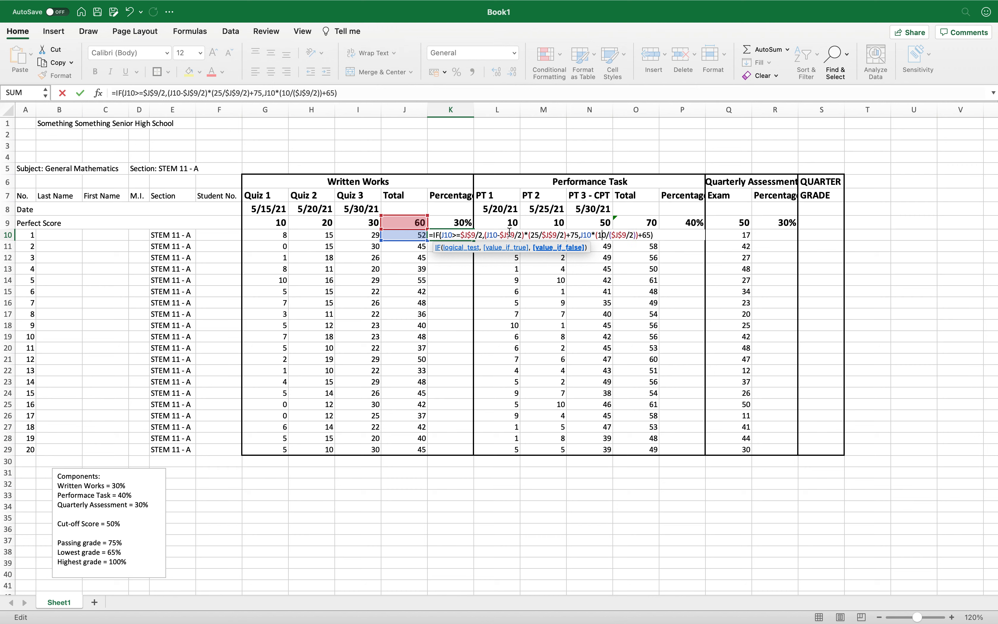
Step: Enclose the divisor $J$9/2 in parentheses in the value-if-true multiplier as (25/($J$9/2)) and enter the K10 formula
key(Left)
key(Left)
key(Left)
key(Left)
key(Left)
key(Left)
key(Left)
key(Left)
key(Left)
key(Left)
key(Left)
key(Left)
text())
key(Left)
key(Left)
key(Left)
key(Left)
key(Left)
key(Left)
text(()
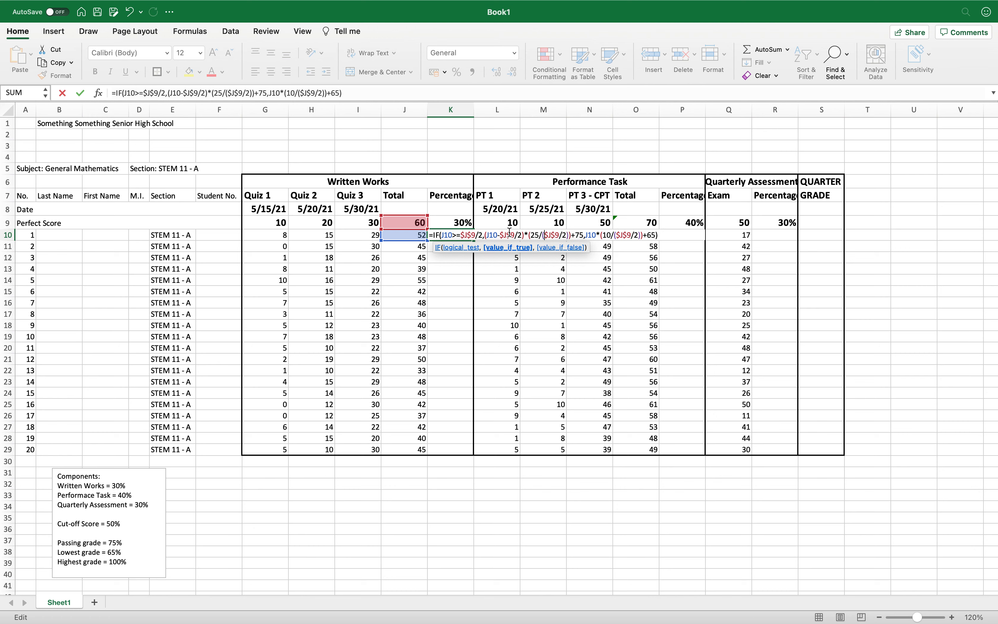
key(Return)
Step: Fill the K10 percentage formula down through K29 for all 20 students
key(Up)
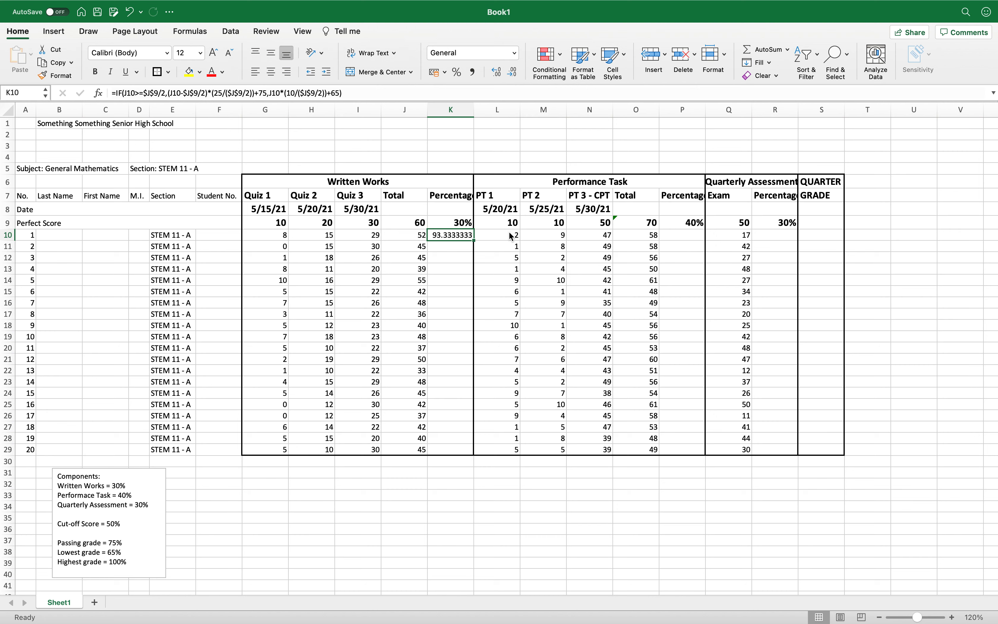
click(469, 236)
drag(472, 241, 467, 456)
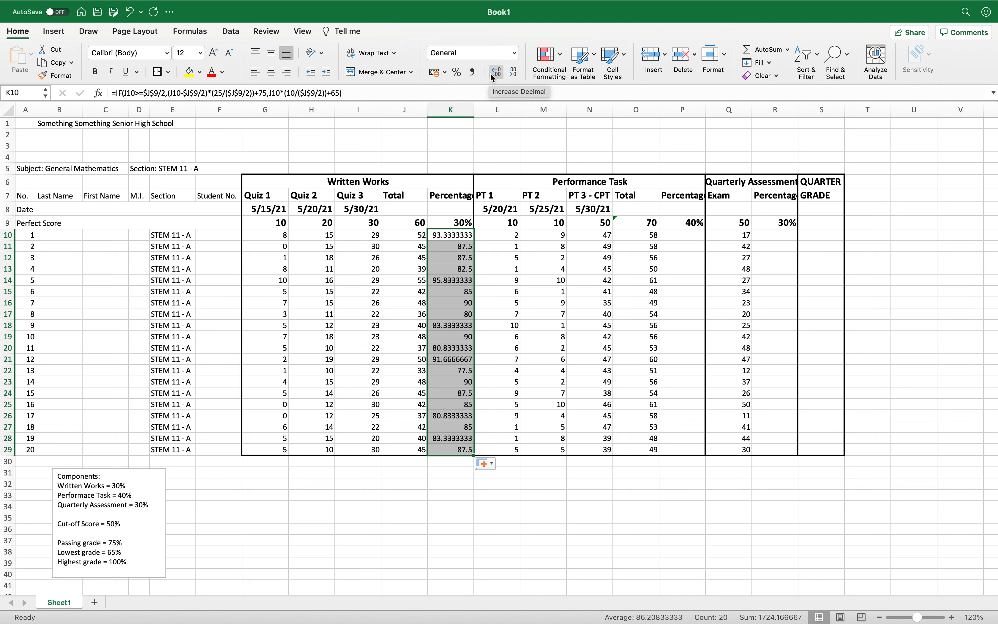
Step: Reduce the Written Works percentages in K10:K29 to two decimal places
click(513, 76)
click(513, 76)
click(512, 75)
click(513, 75)
click(513, 75)
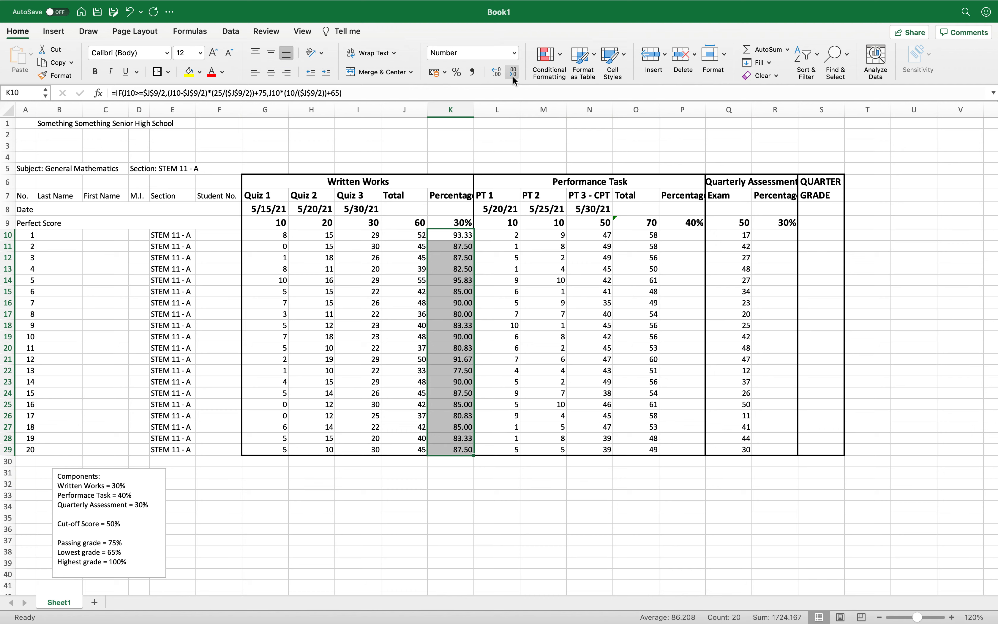
Step: Check the percentage formulas in K20 and K22 against the quiz scores of student 13 in row 22
click(453, 347)
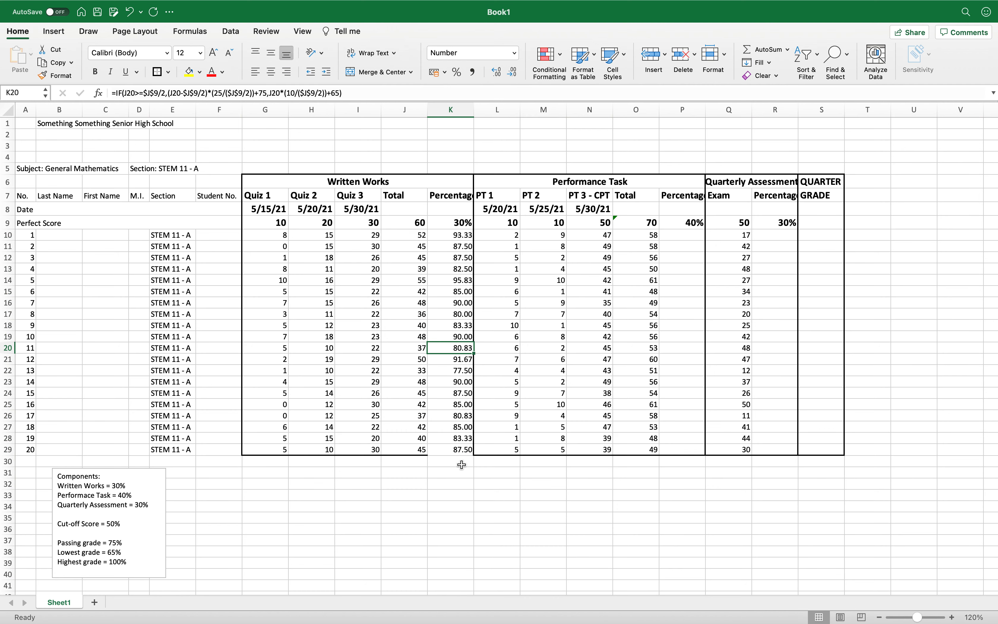
click(440, 373)
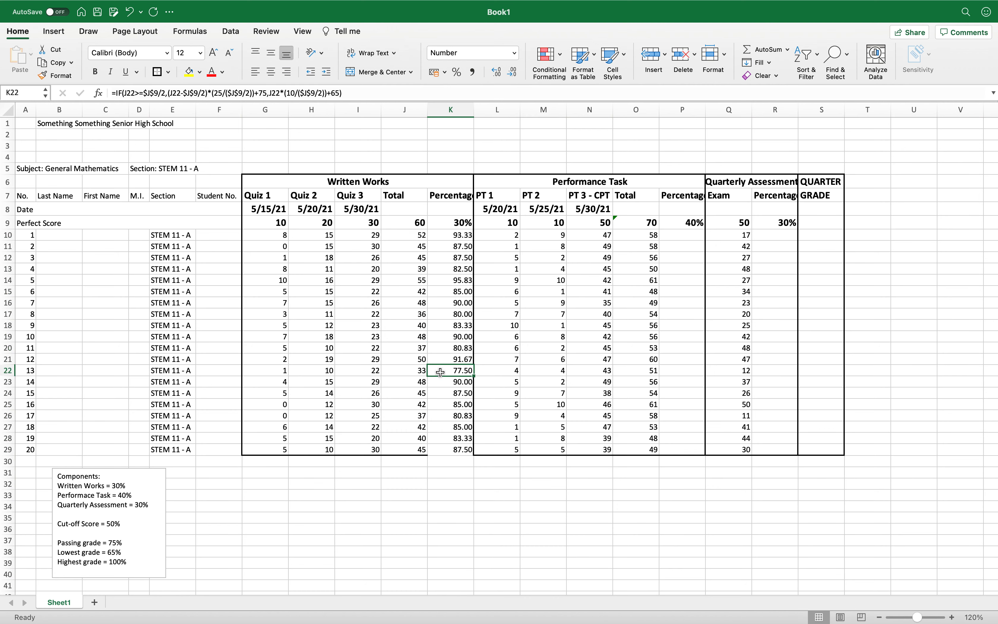
click(326, 371)
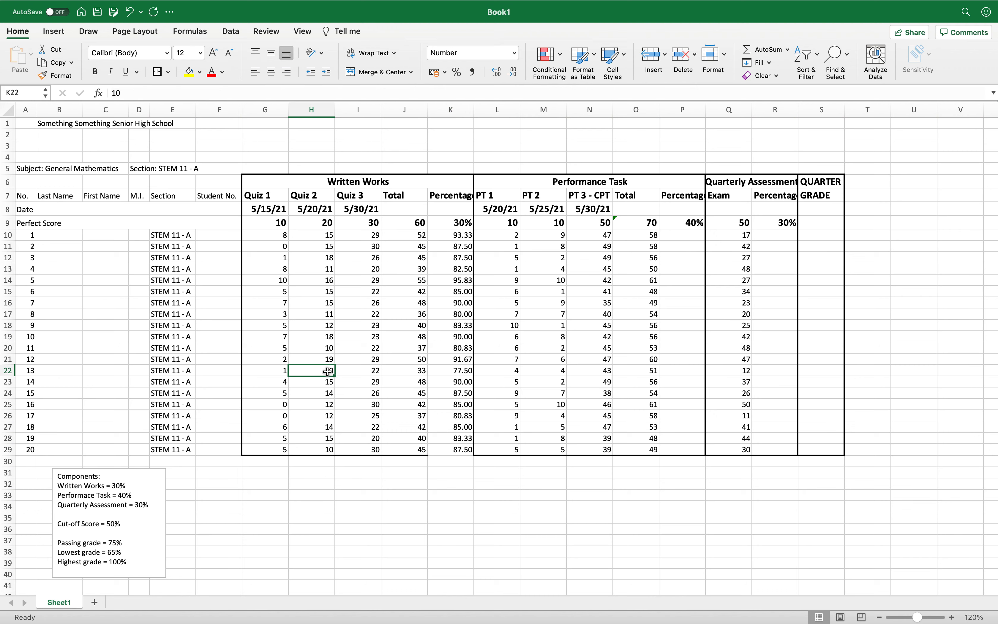
click(277, 374)
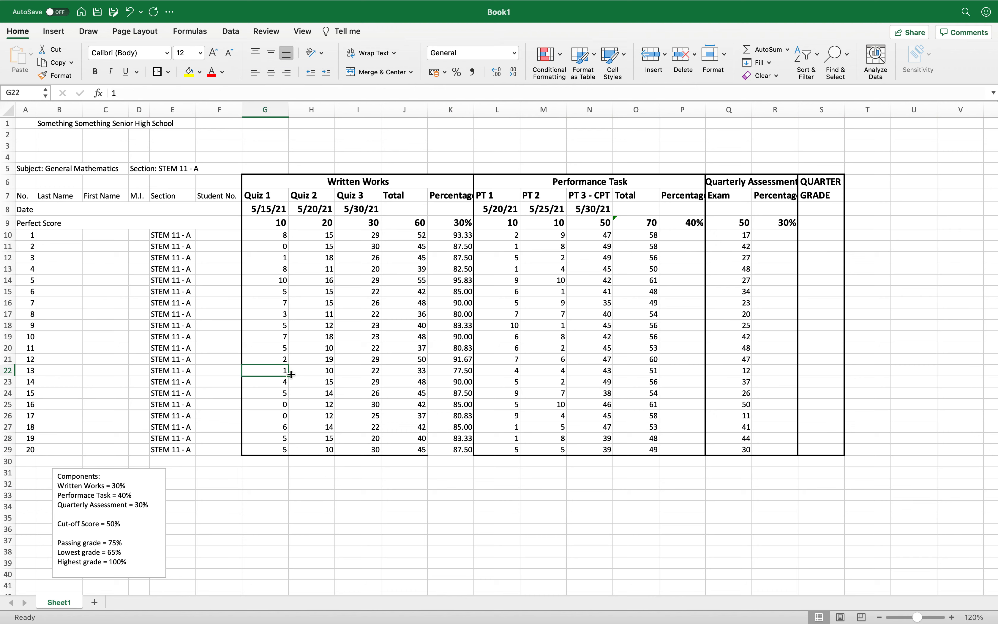
click(306, 374)
click(350, 374)
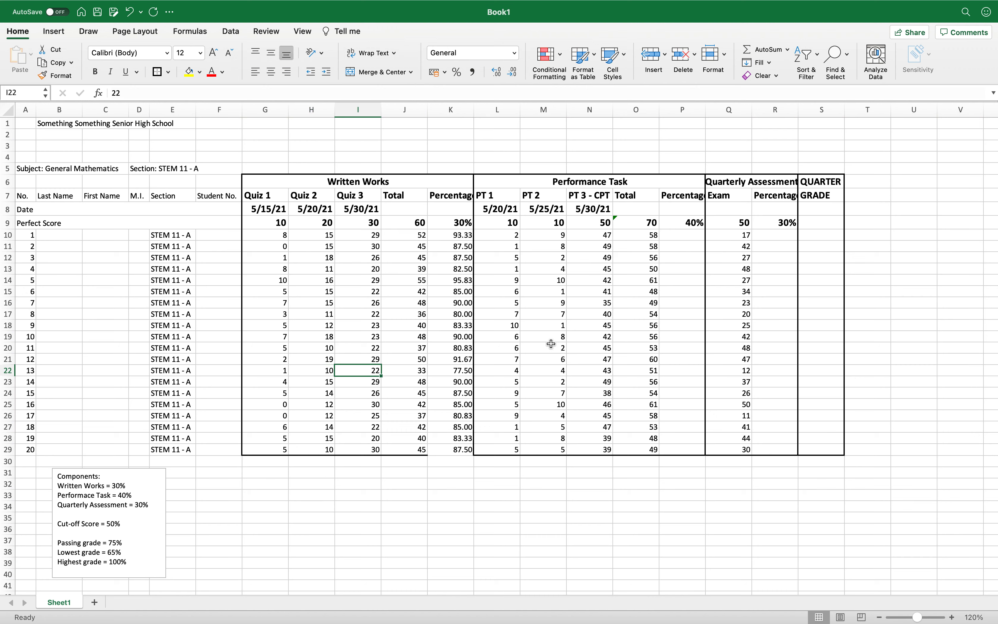
Step: Copy the Written Works percentage formula from K10 into the Performance Task percentage cell P10
click(452, 238)
click(691, 234)
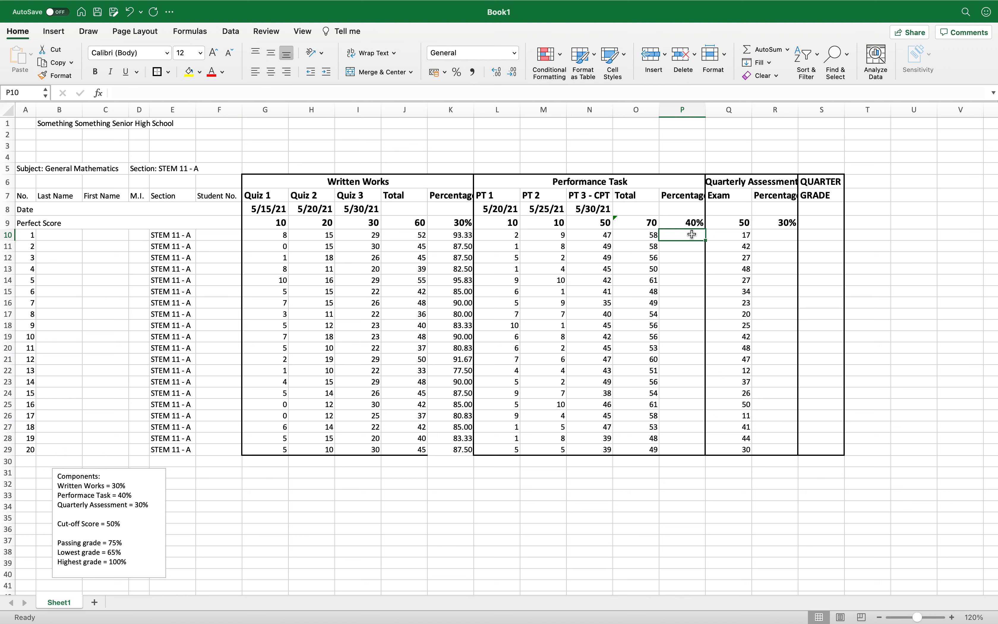
click(445, 233)
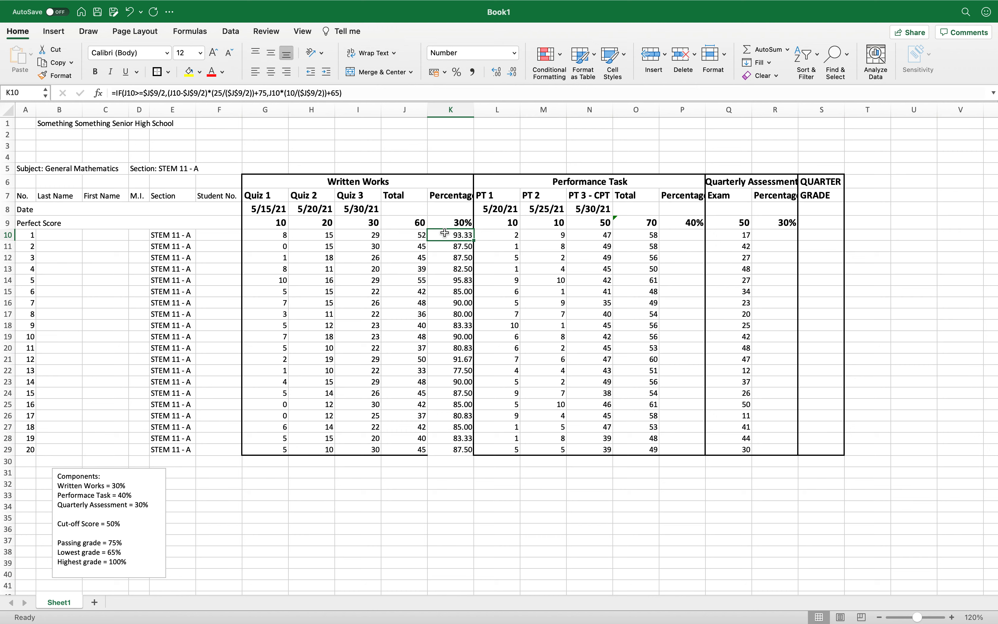
key(ctrl+c)
click(687, 236)
key(ctrl+v)
double_click(700, 239)
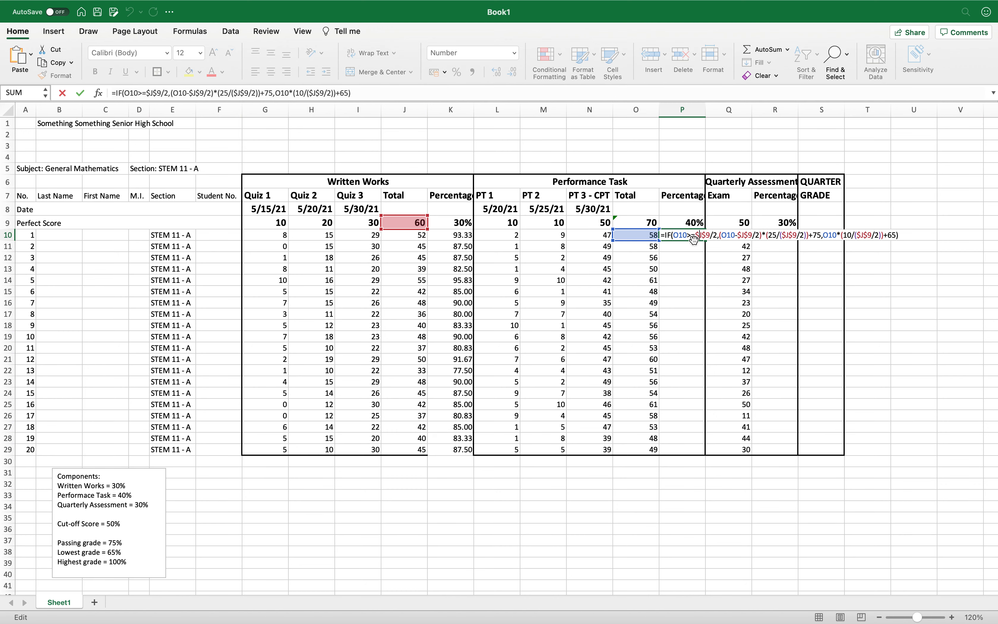
drag(404, 222, 642, 222)
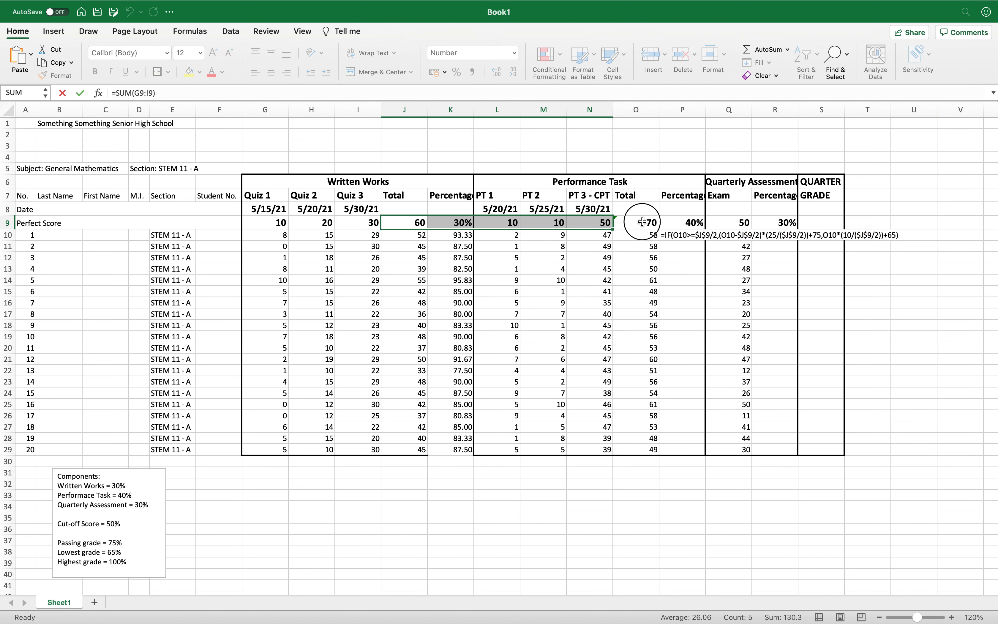
double_click(699, 237)
key(Escape)
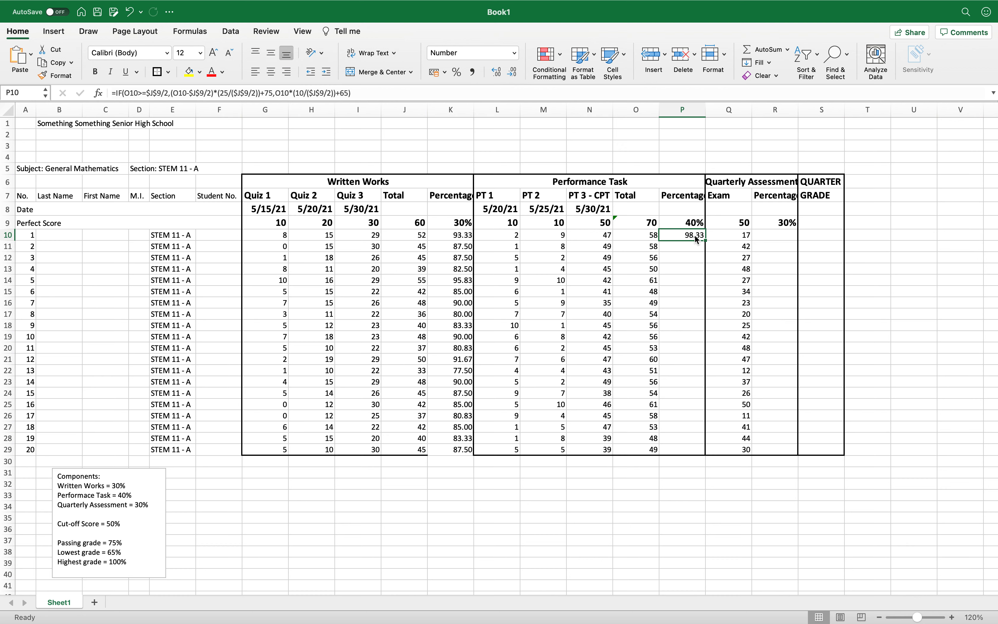
Step: Redirect all four $J$9 references in the P10 formula to the Performance Task perfect total $O$9 and enter it
double_click(695, 234)
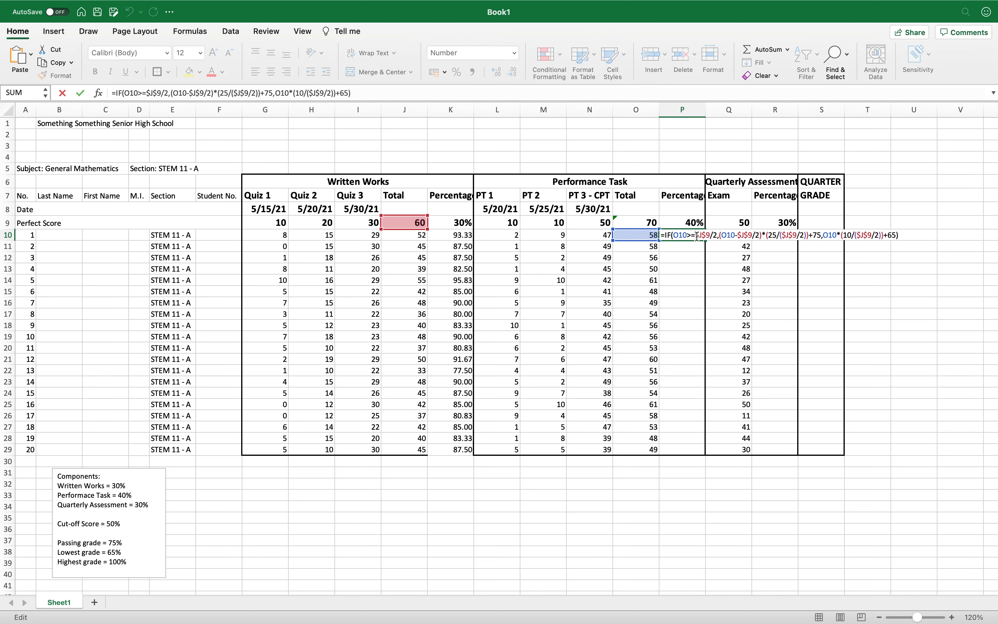
drag(408, 220, 631, 220)
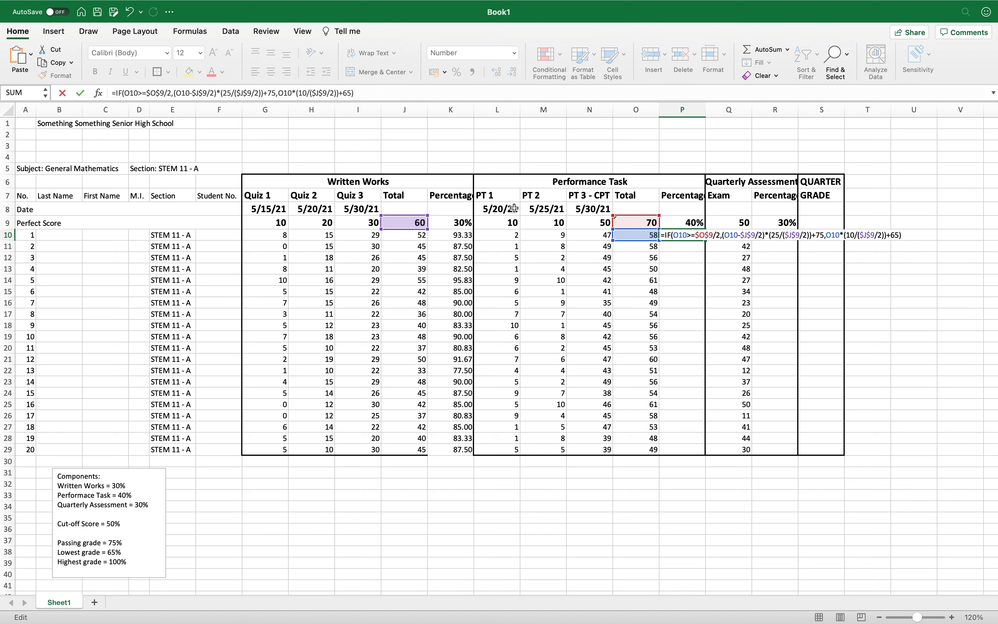
drag(411, 215, 633, 218)
drag(410, 215, 625, 227)
drag(394, 216, 644, 225)
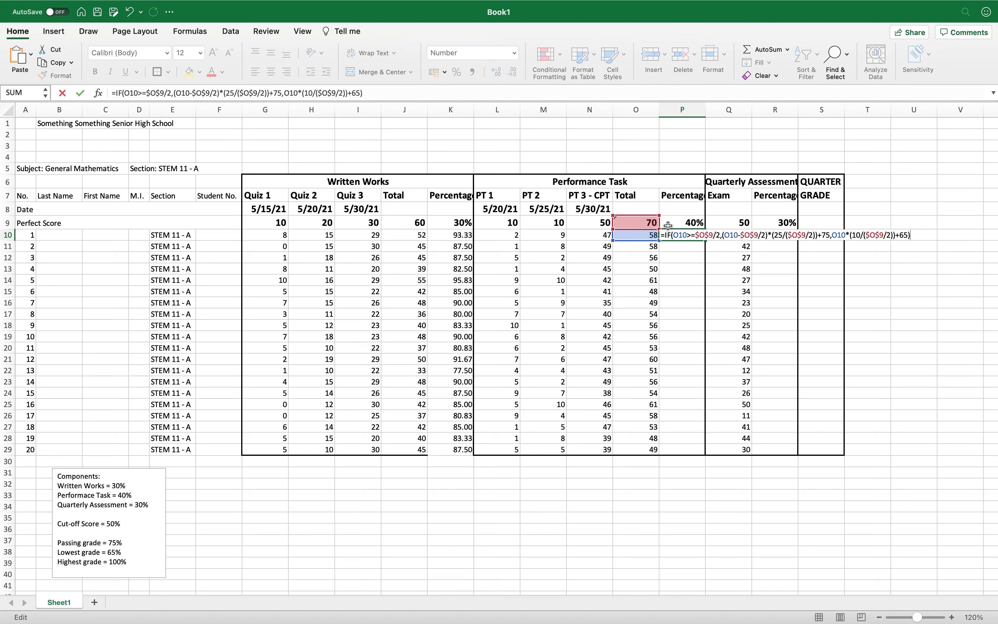
key(Return)
Step: Fill the P10 percentage formula down through P29 for all 20 students
click(672, 235)
drag(705, 241, 710, 447)
click(689, 393)
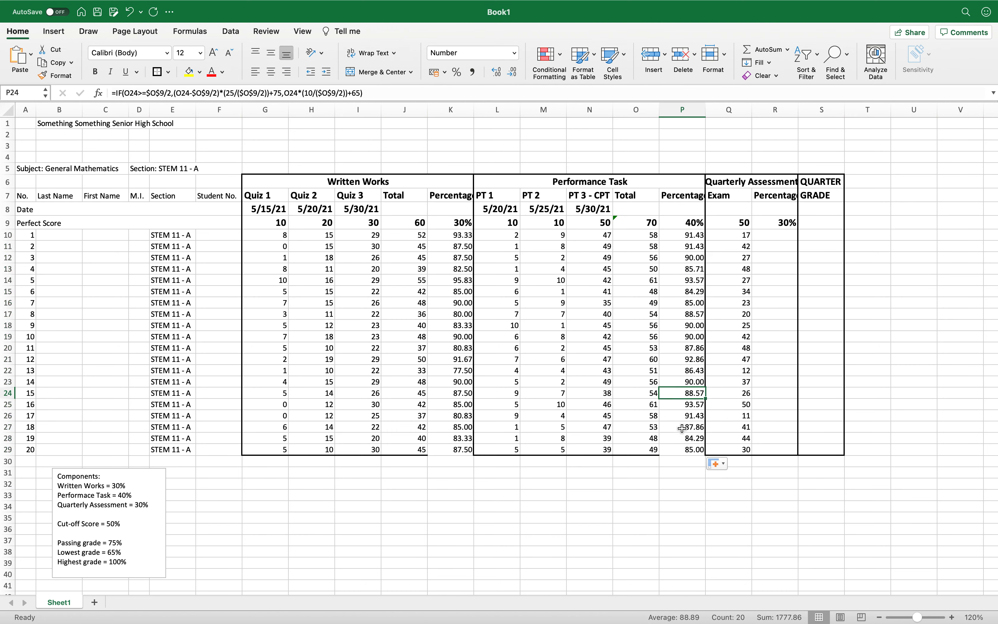
click(683, 438)
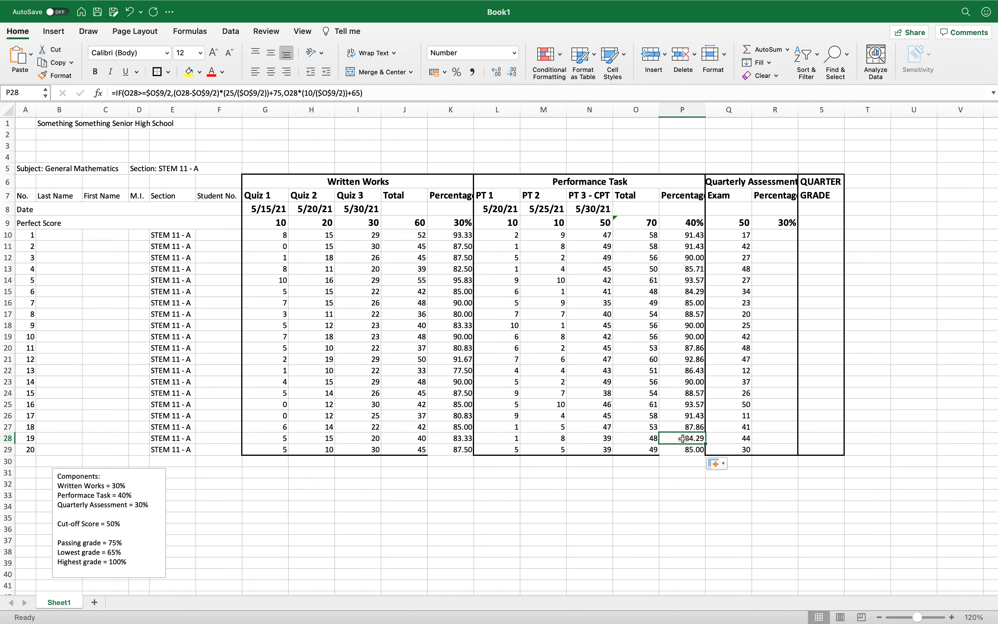
Step: Extend the Written Works percentage formula from K29 down through K40 to make test rows below the table
click(698, 235)
click(455, 450)
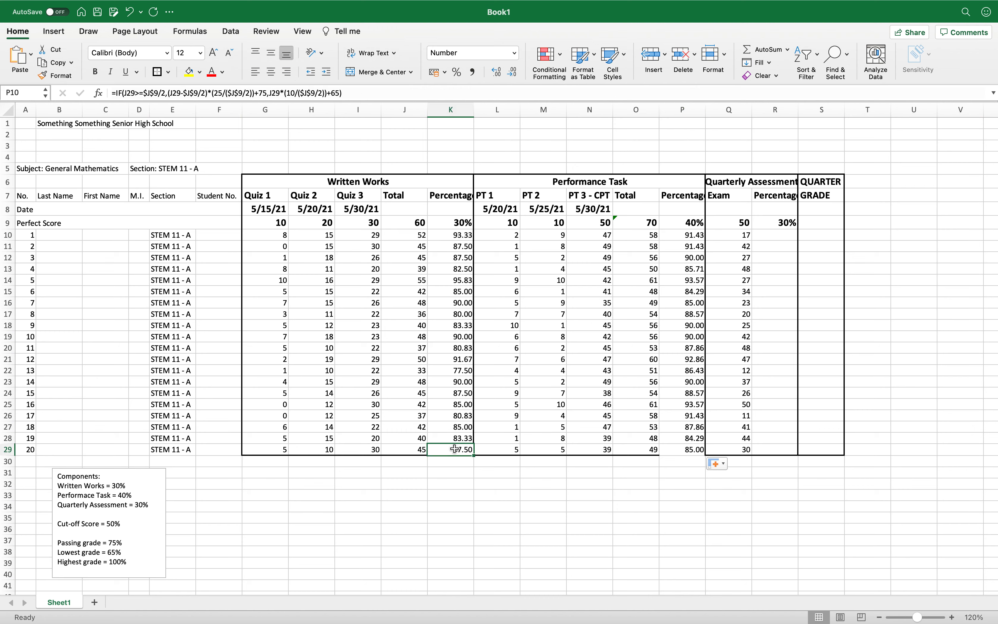
drag(473, 455, 471, 579)
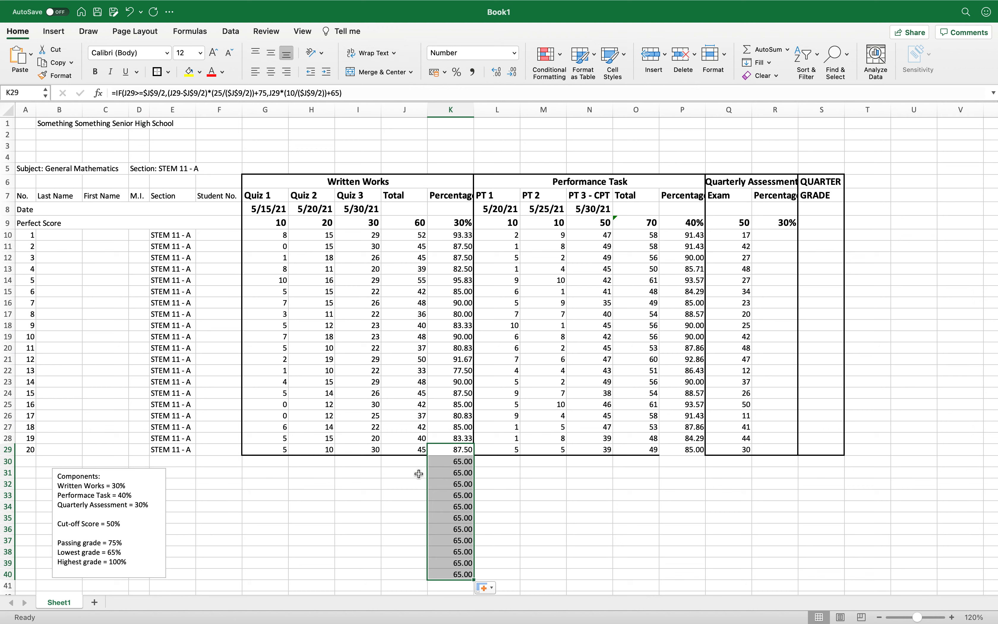
click(403, 463)
click(443, 464)
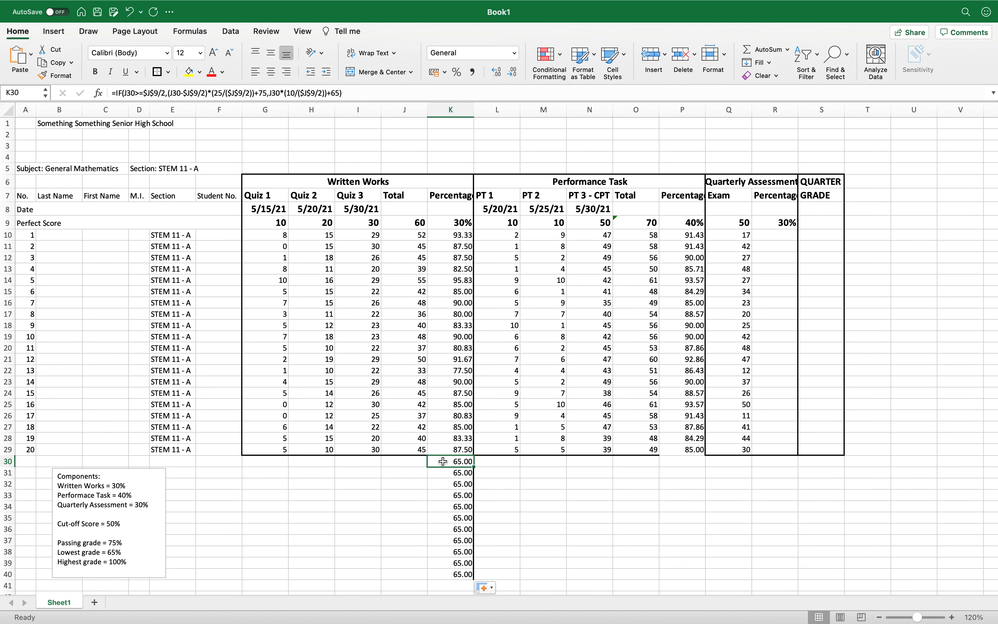
Step: Test the percentage formula with totals of 0, 100 and 60 in J30, and clear that cell
click(422, 463)
text(0)
key(Return)
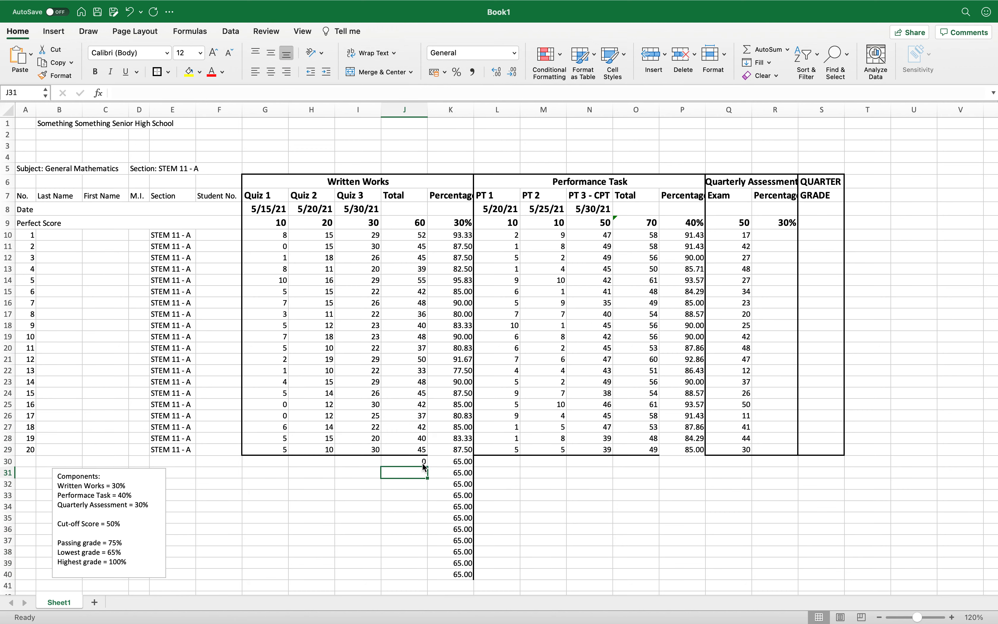
click(425, 465)
key(Delete)
text(100)
key(Return)
click(424, 465)
text(60)
key(Return)
click(424, 465)
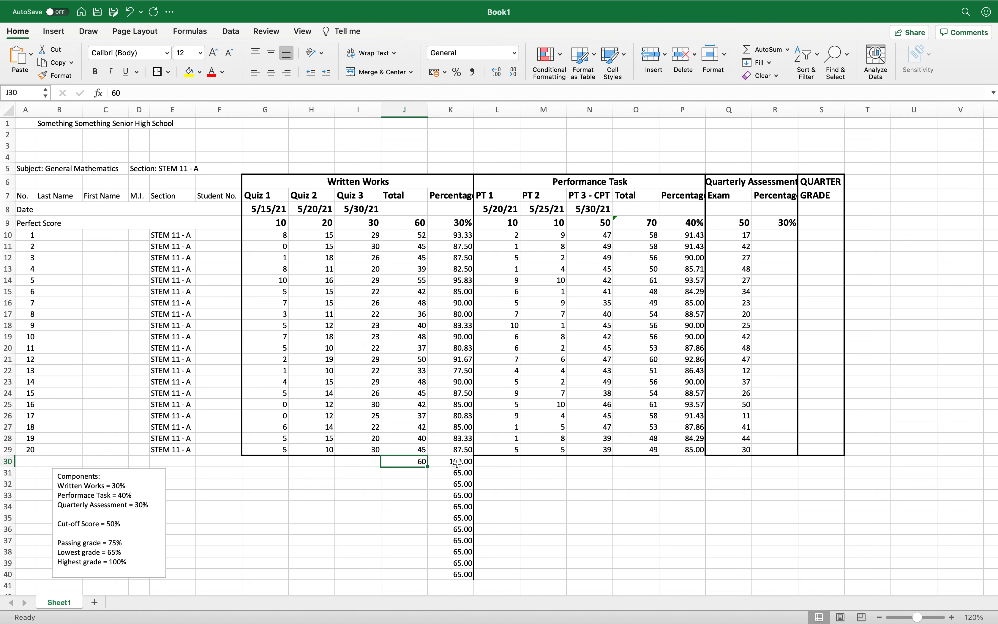
key(Delete)
Step: Enter the lowest, cut-off and perfect test totals 0, 30 and 60 in J30:J32
click(420, 223)
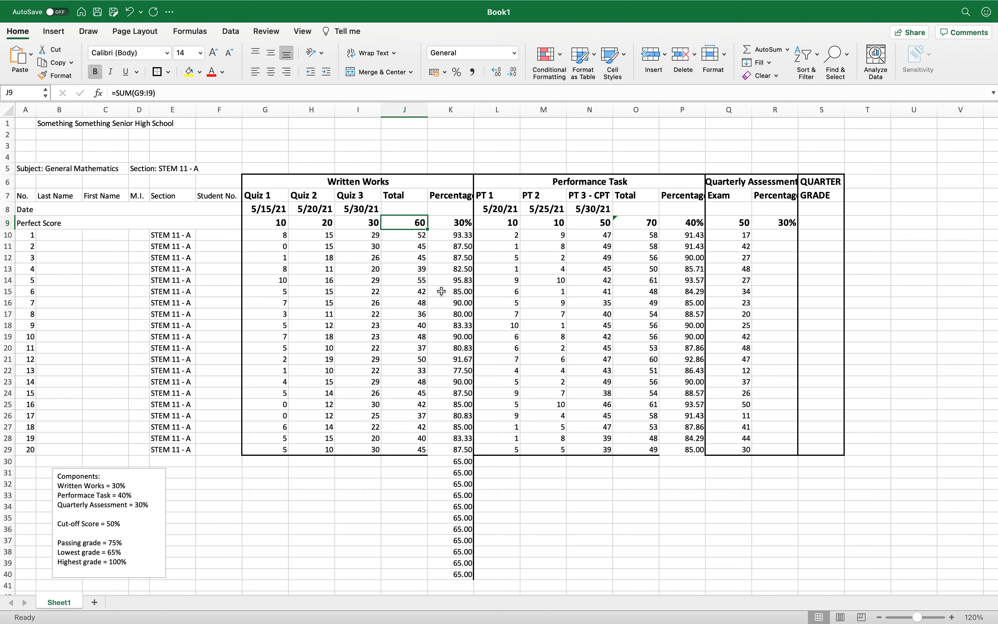
click(400, 460)
text(0)
key(Return)
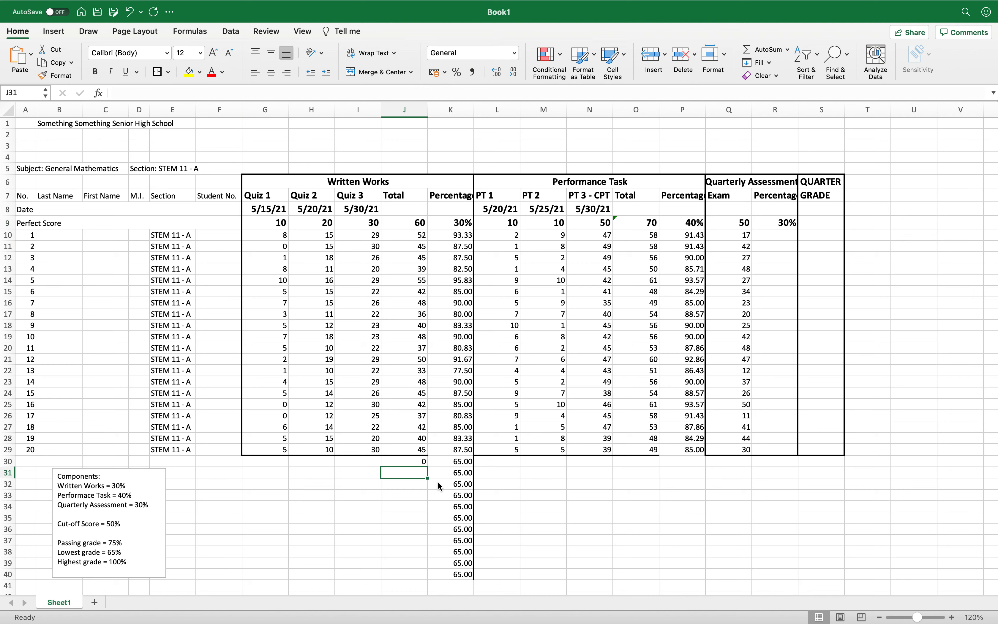
text(30)
key(Return)
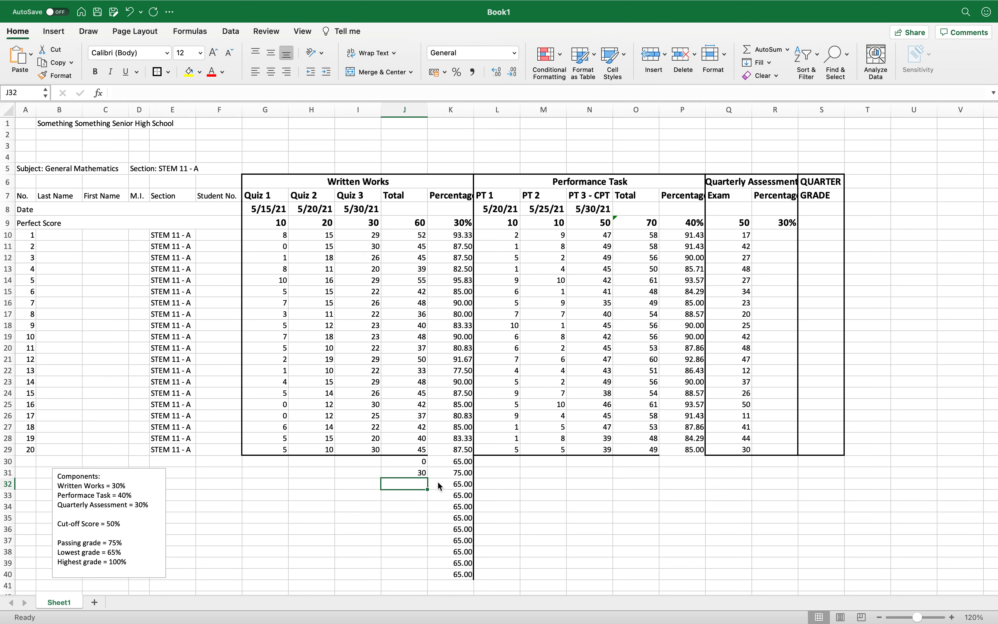
text(60)
key(Return)
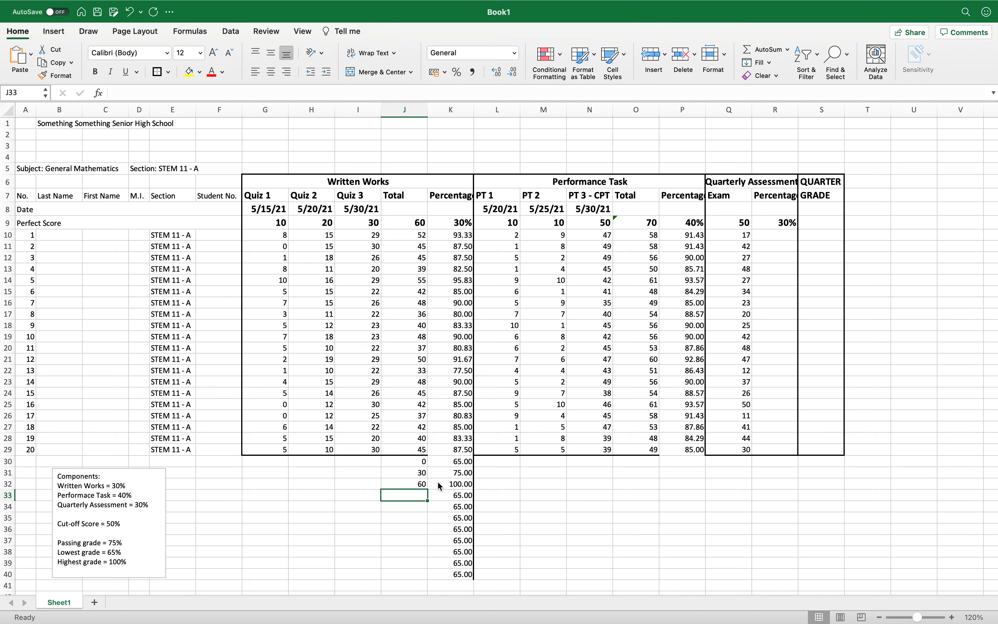
Step: Enter the test totals 15, 45, 5 and 10 in J33:J36
text(15)
key(Return)
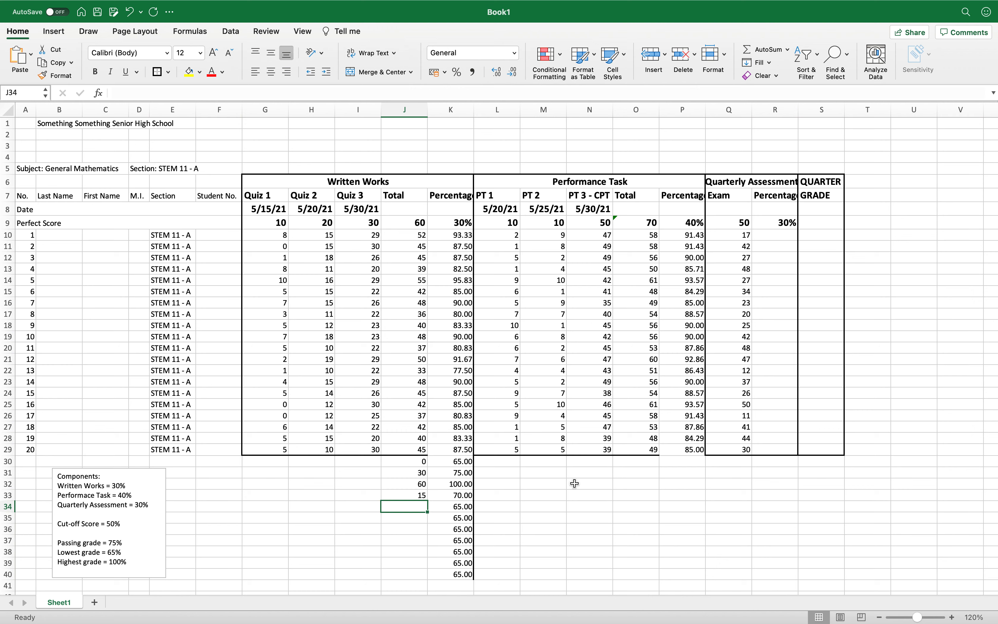
text(45)
key(Return)
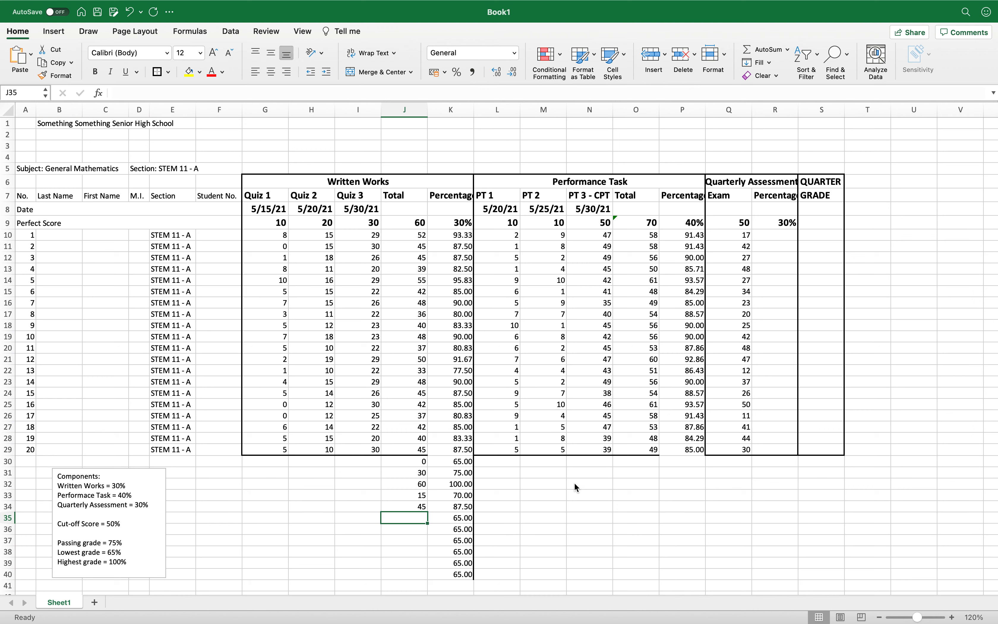
text(5)
key(Return)
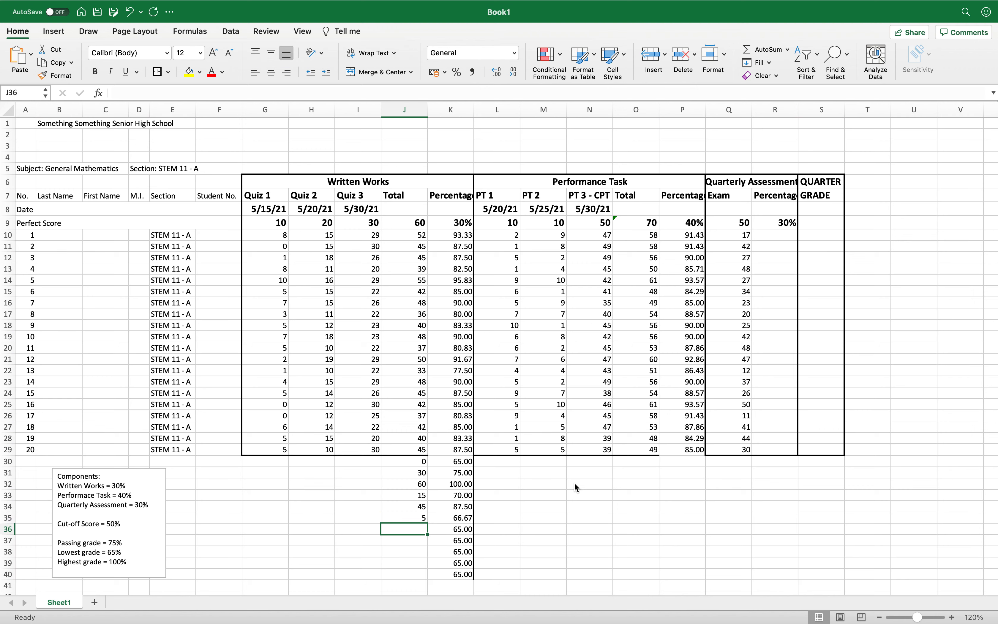
text(10)
key(Return)
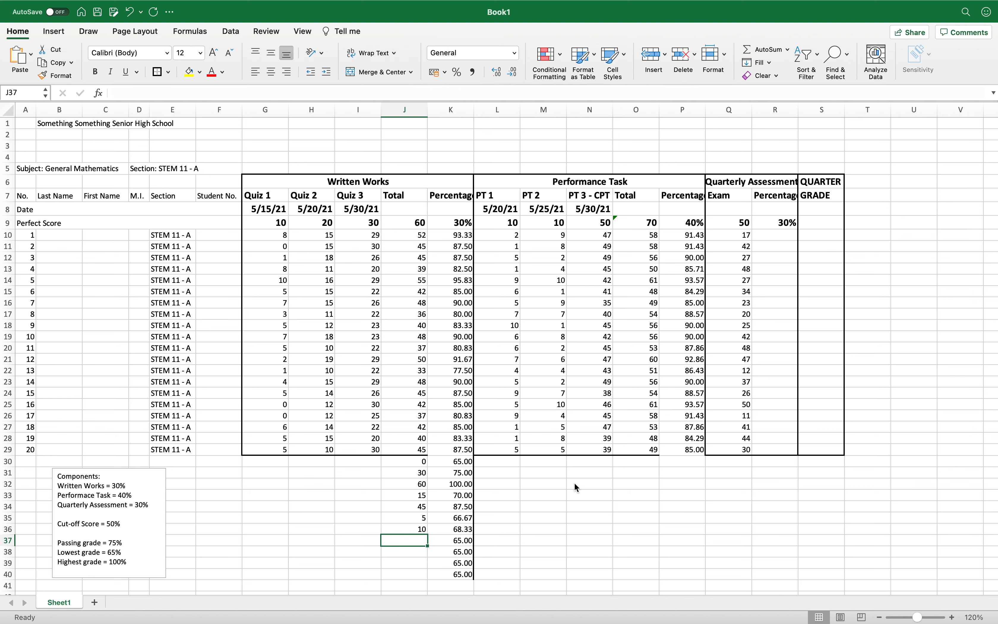
Step: Enter the test totals 20, 25, 40 and 50 in J37:J40
text(20)
key(Return)
text(25)
key(Return)
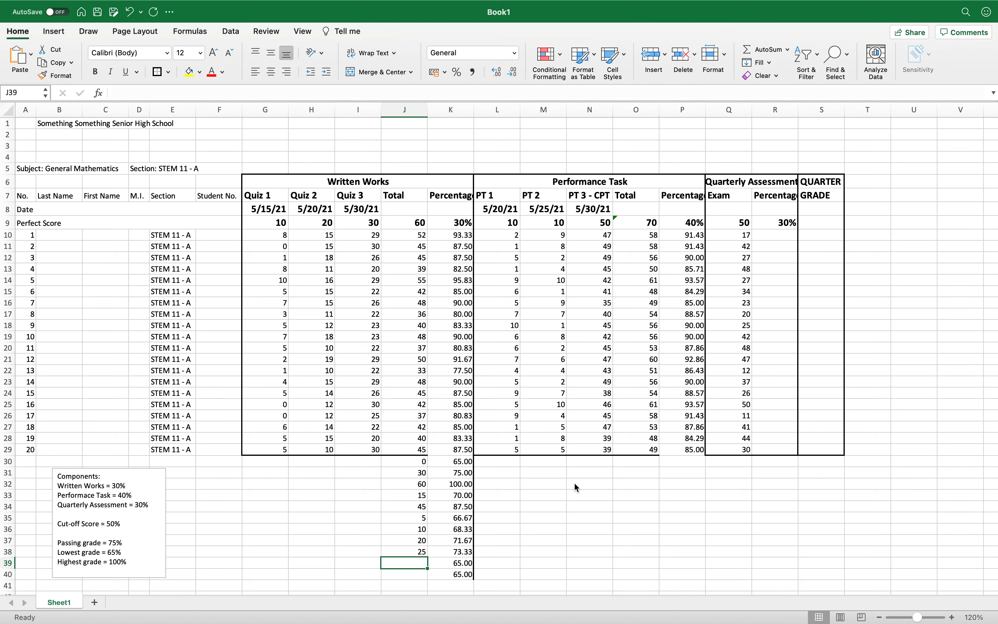
text(40)
key(Return)
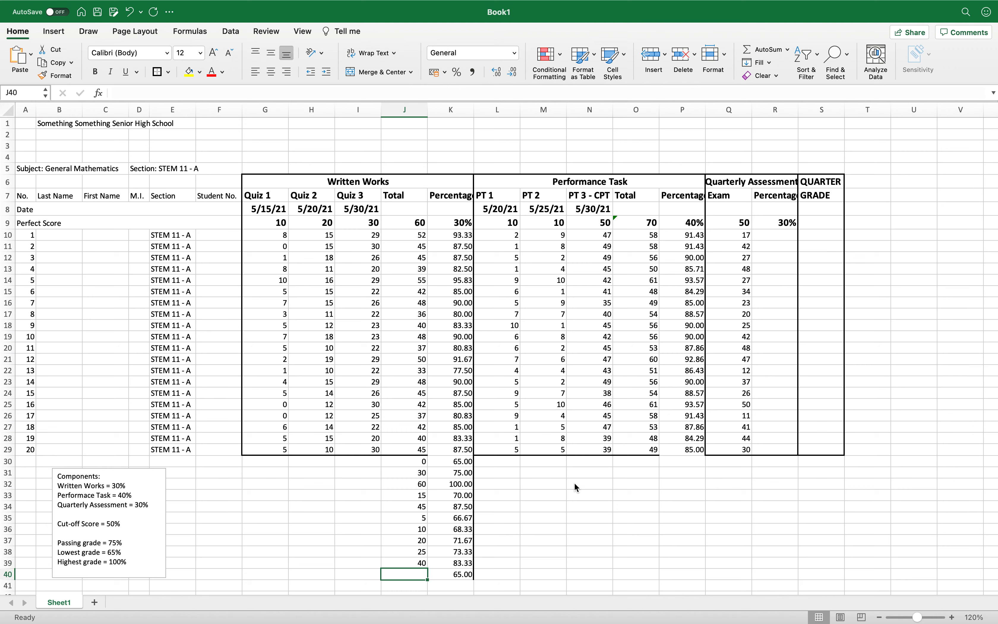
text(50)
key(Return)
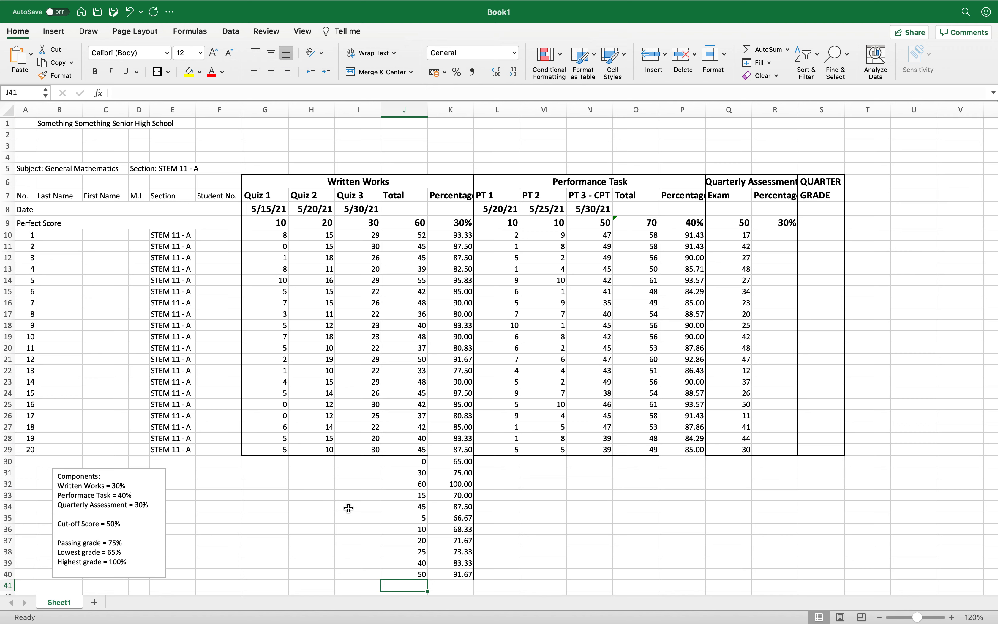
Step: Delete the test totals and percentages in J30:K40 and remove the stray border by copying blank-cell formatting onto K30:K40
drag(408, 462, 454, 574)
key(Delete)
click(334, 562)
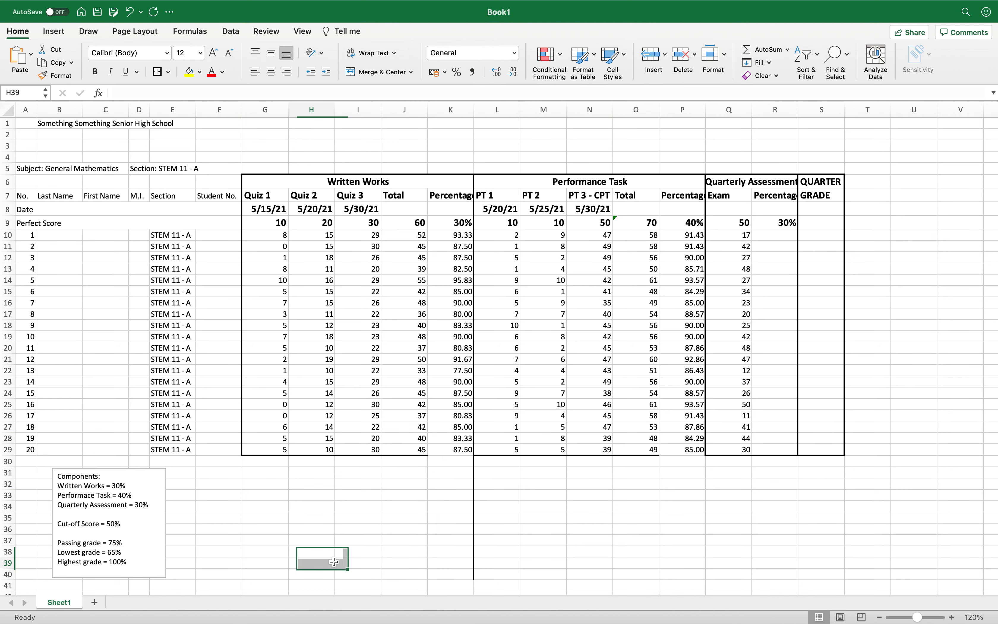
click(55, 75)
drag(449, 573, 452, 462)
click(342, 541)
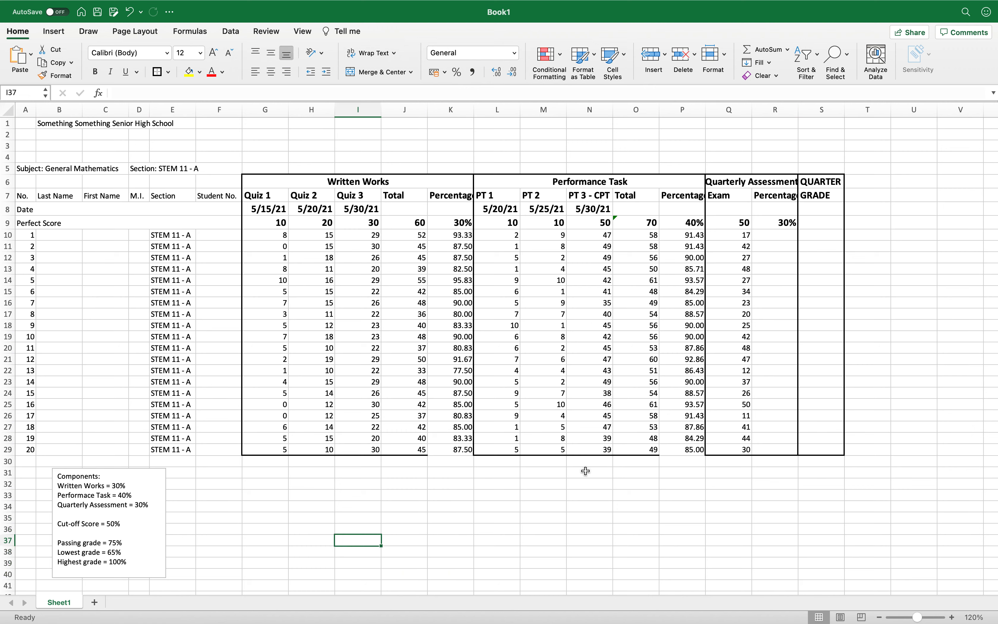
Step: Reapply the outside border around the Written Works and Performance Task sections, G6:P29
drag(305, 174, 674, 450)
click(164, 77)
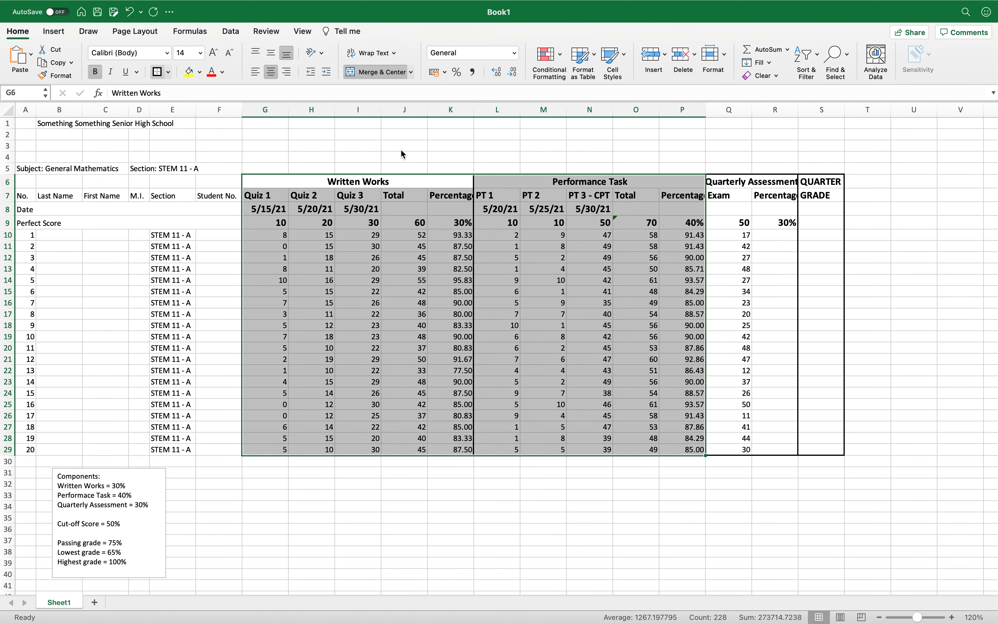
Step: Copy the Performance Task percentage formula from P10 into R10 for the Quarterly Assessment
click(635, 372)
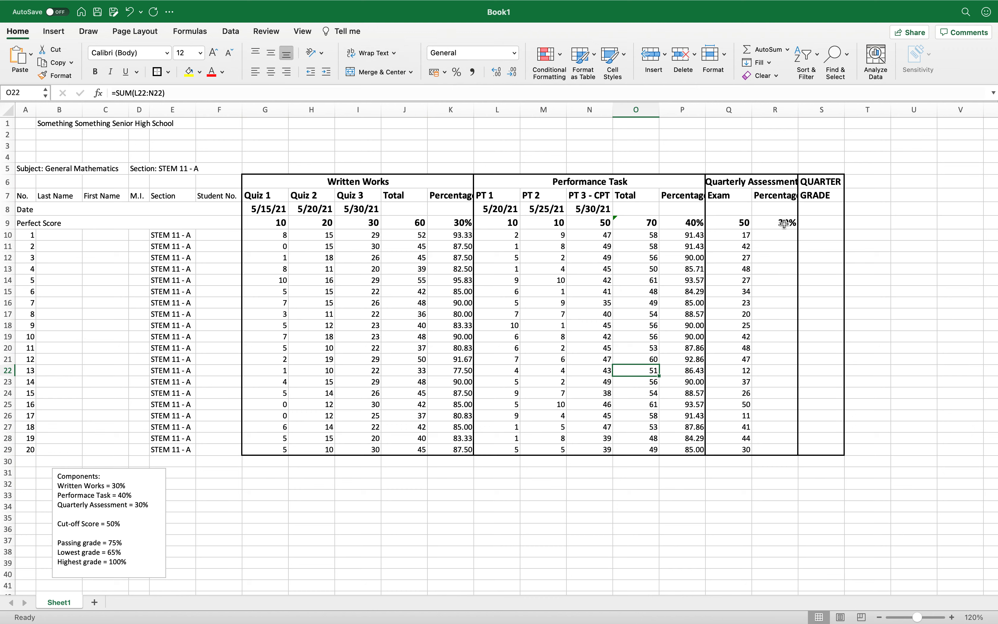
click(783, 238)
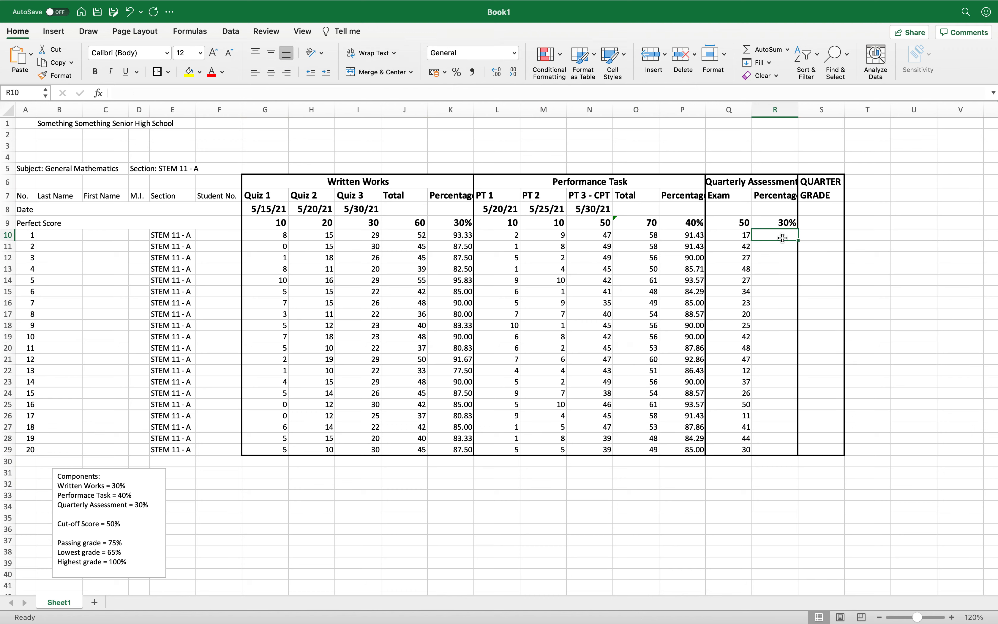
click(695, 233)
key(cmd+c)
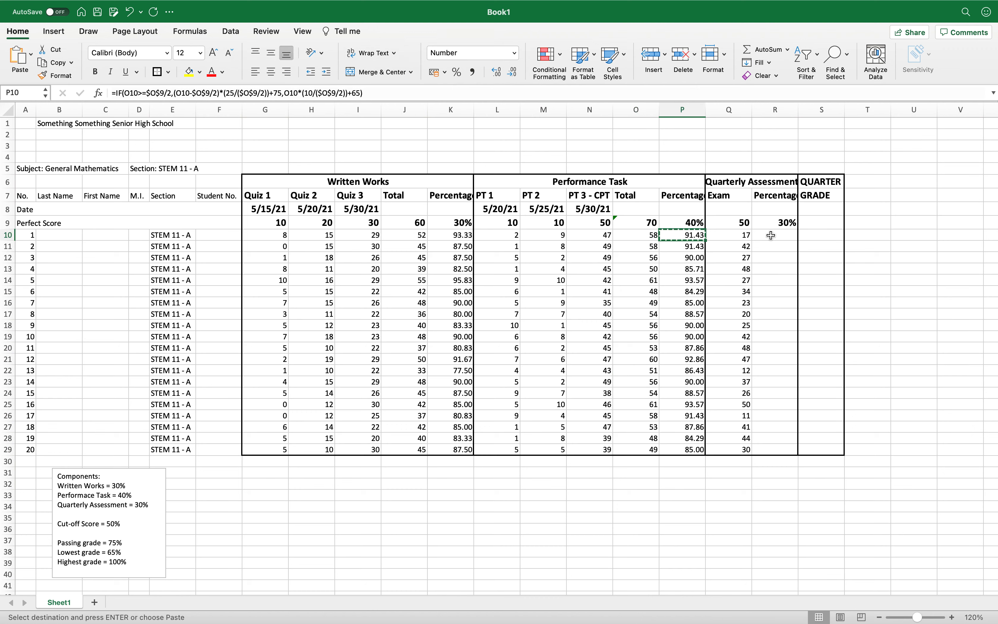
click(782, 237)
key(cmd+v)
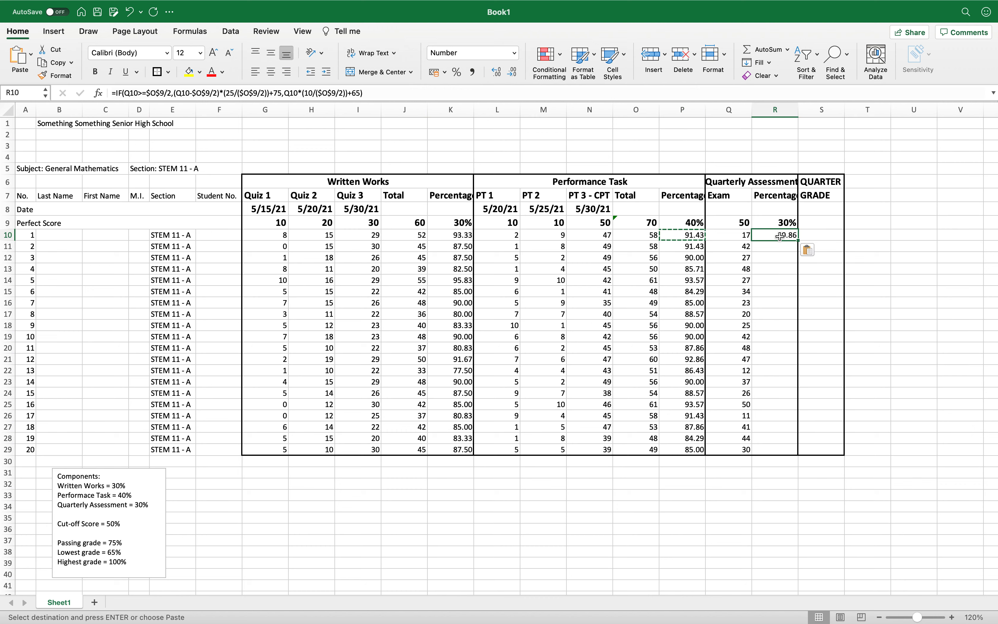
Step: Redirect R10's perfect-score references from $O$9 to $Q$9, giving =IF(Q10>=$Q$9/2,(Q10-$Q$9/2)*(25/($Q$9/2))+75,Q10*(10/($Q$9/2))+65)
double_click(784, 238)
drag(647, 221, 720, 218)
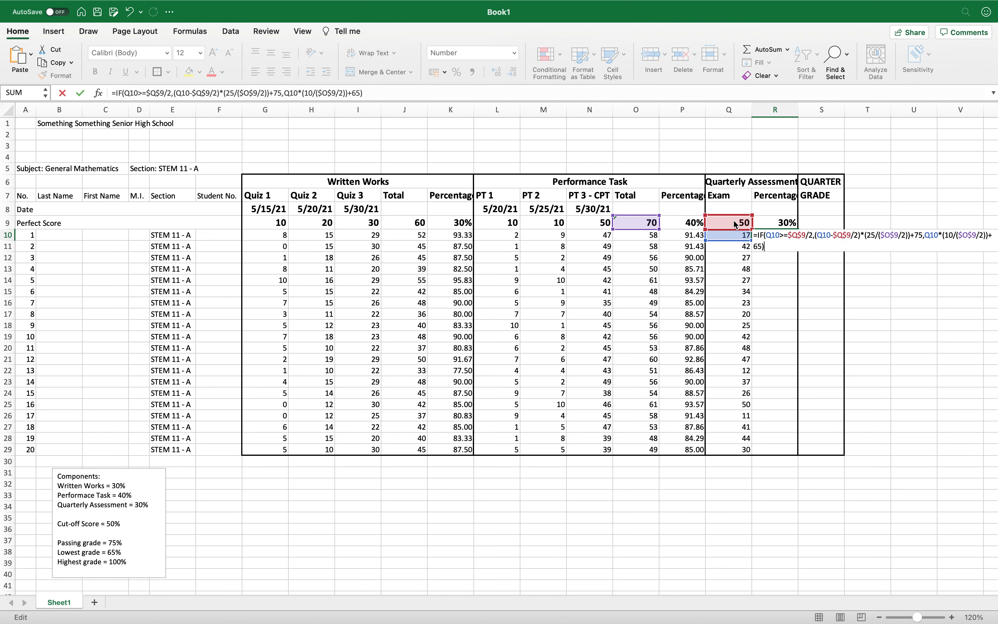
drag(644, 221, 721, 223)
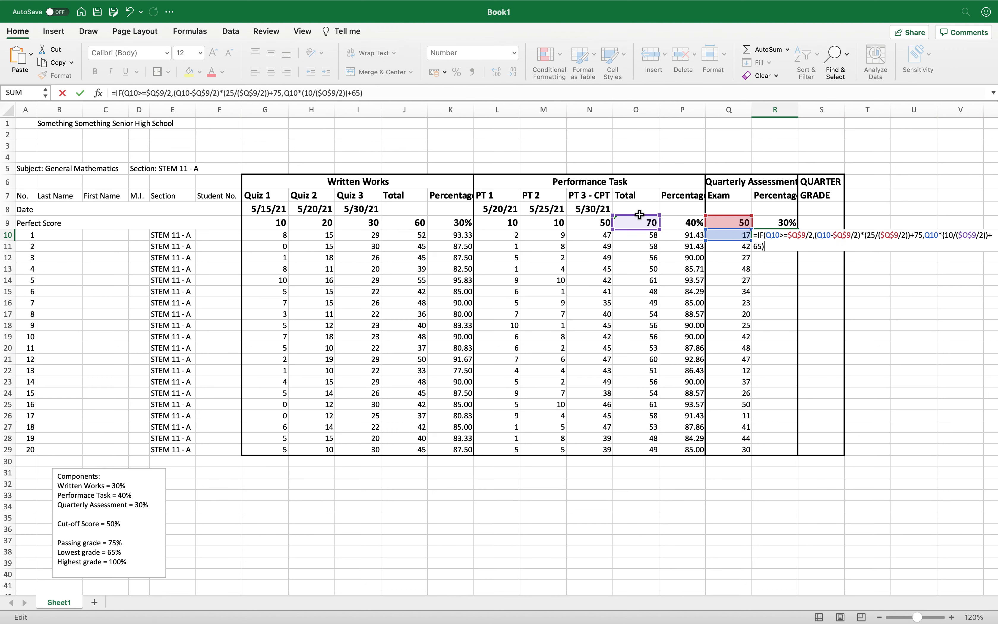
drag(643, 221, 739, 223)
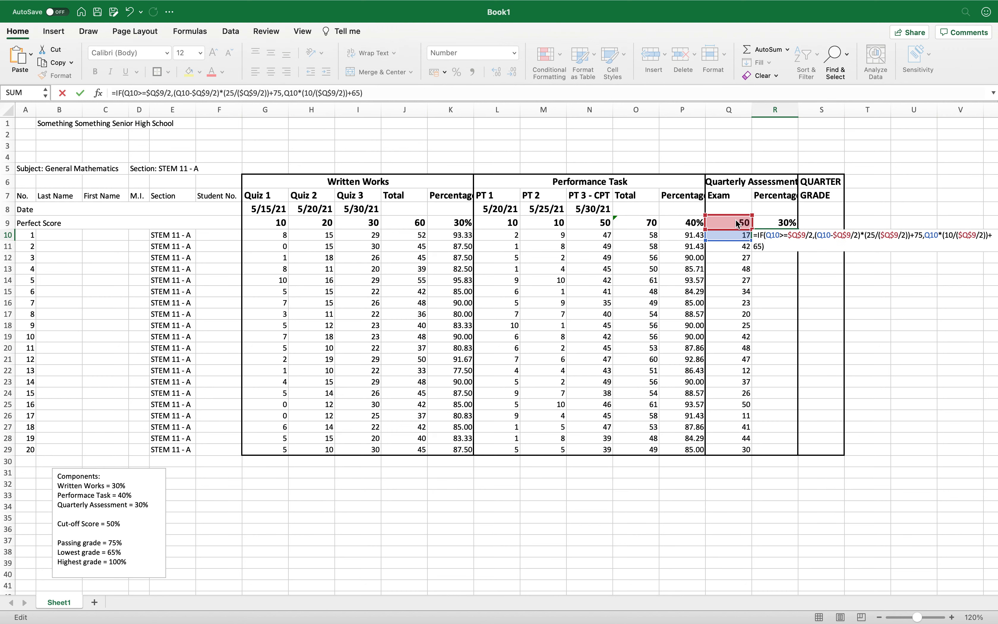
key(Return)
Step: Fill the Quarterly Assessment percentage formula from R10 down to R29 and check the row 25 result against its exam score
click(775, 236)
drag(799, 240, 799, 452)
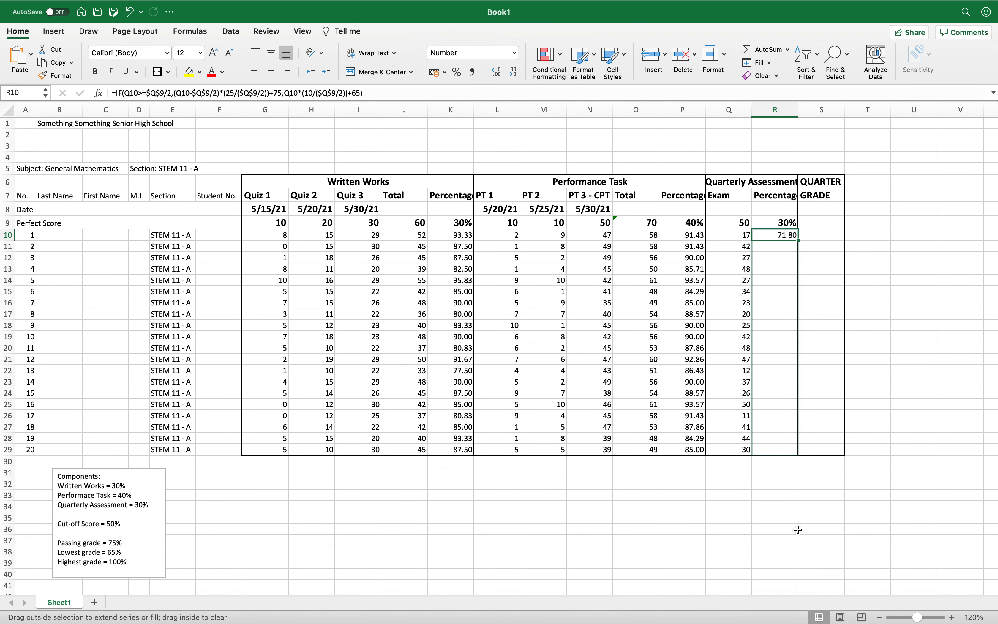
drag(798, 529, 798, 532)
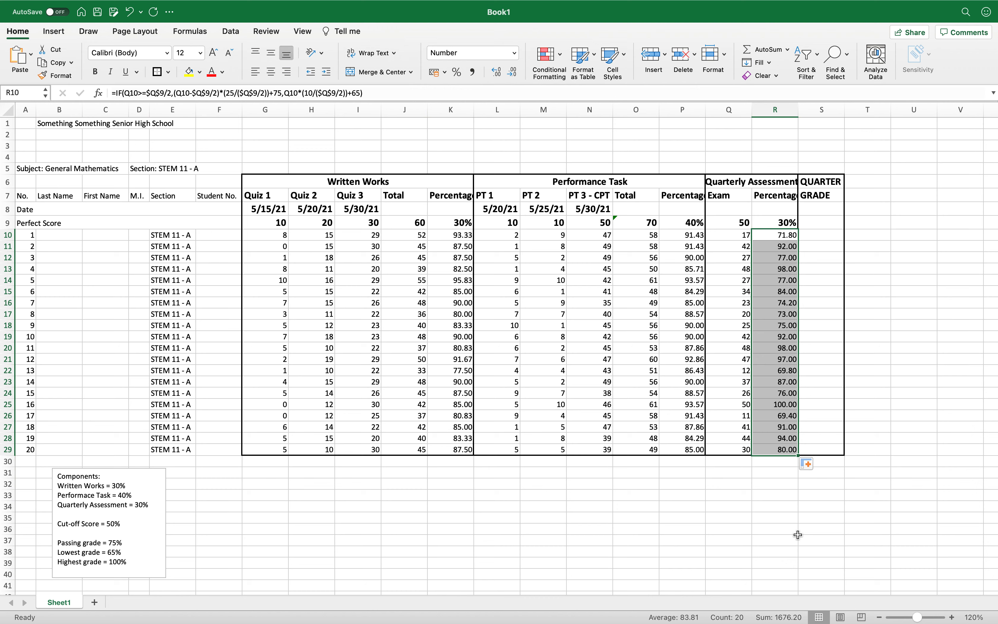
click(729, 414)
click(738, 405)
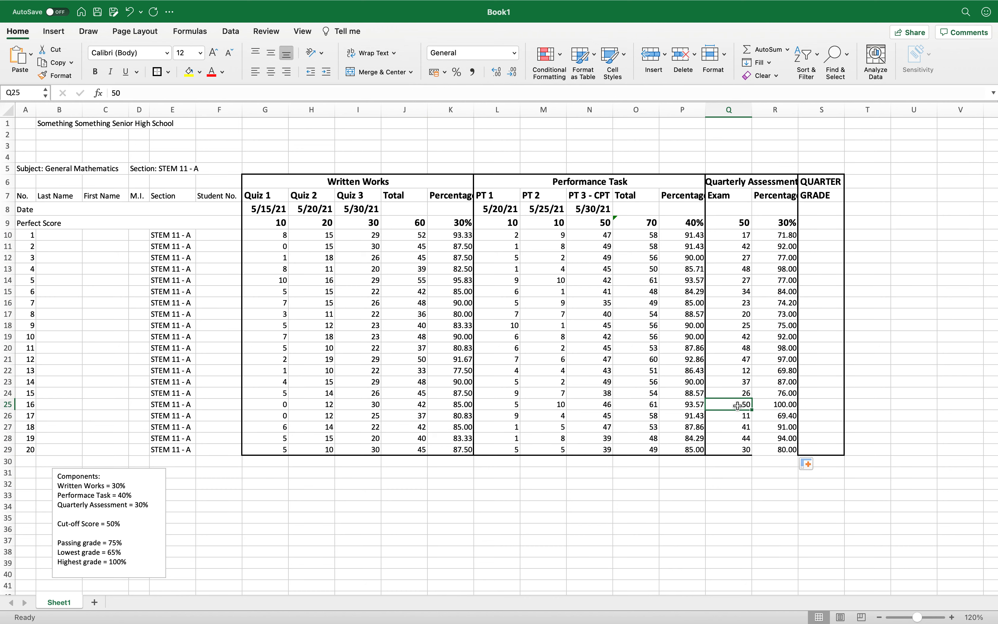
click(764, 406)
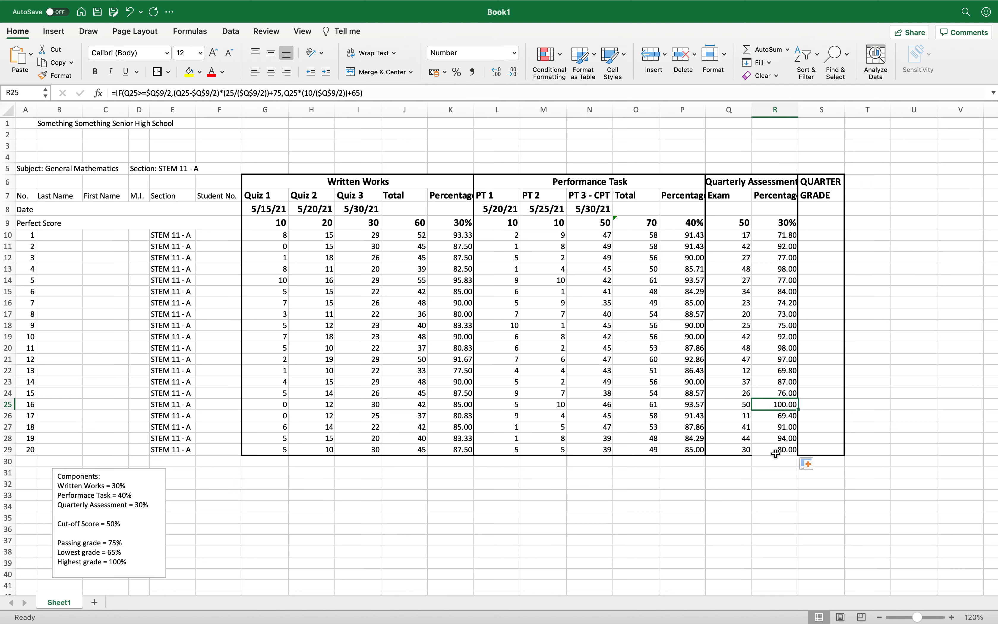
Step: Reapply the outside border around the Quarterly Assessment and Quarter Grade sections, Q6:S29
drag(742, 188, 813, 446)
click(160, 72)
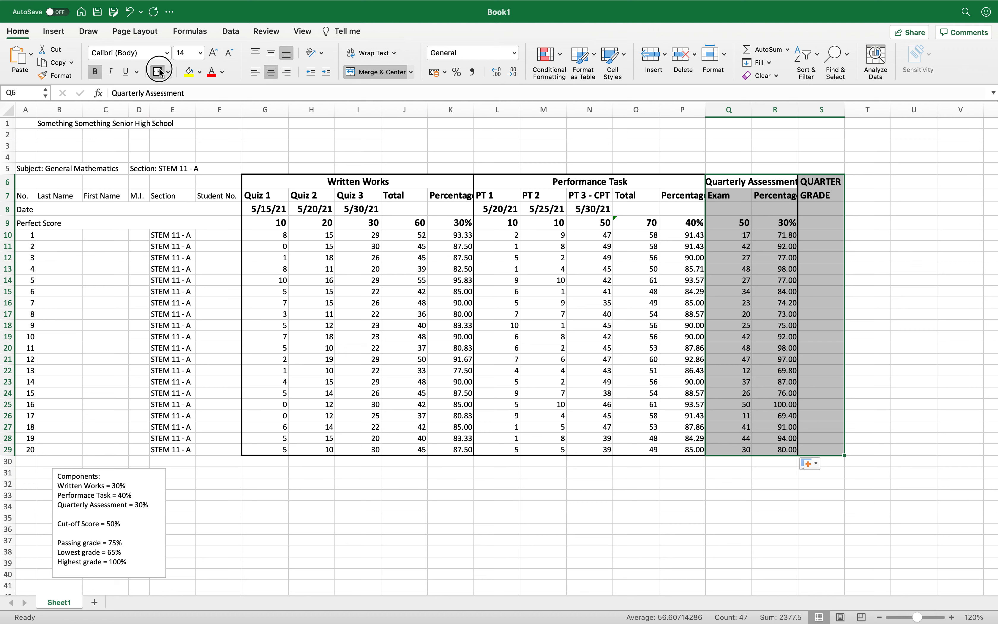
click(710, 279)
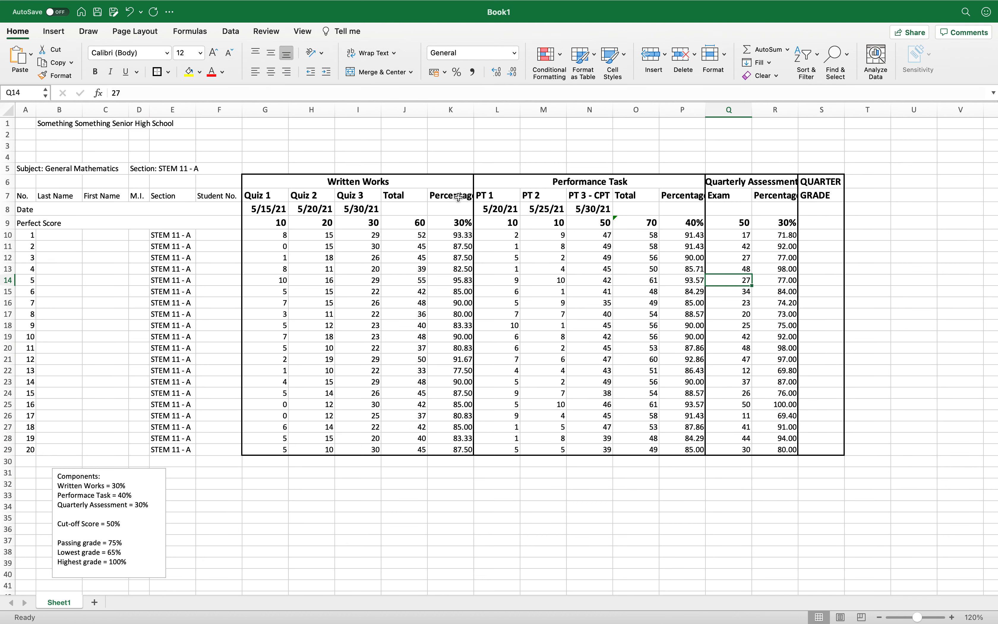
Step: Fill the Written Works percentage column K7:K29 with yellow and the Performance Task percentage column P7:P29 with light green
drag(458, 197, 459, 447)
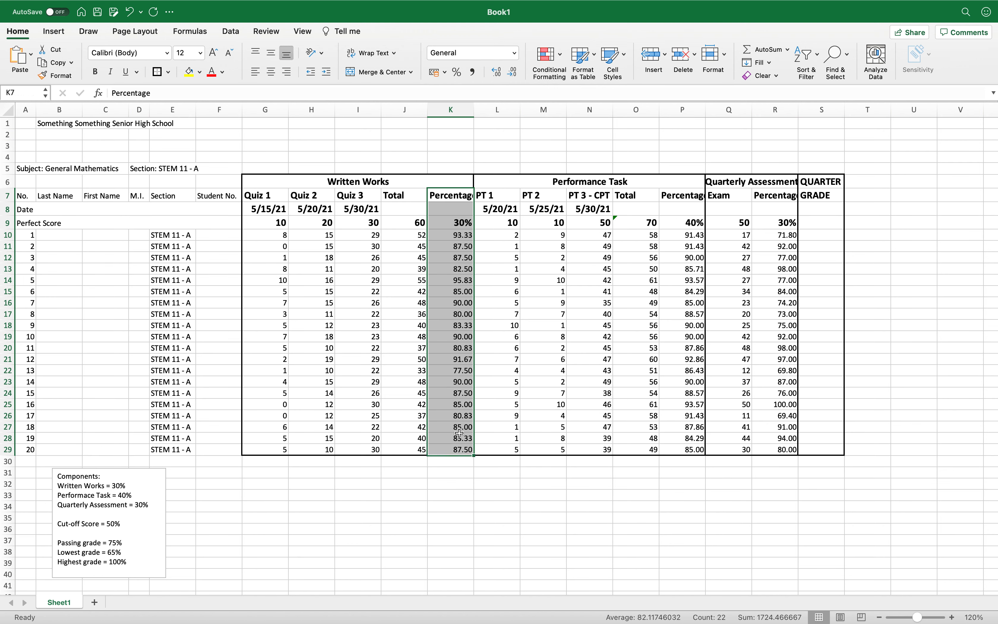
click(189, 71)
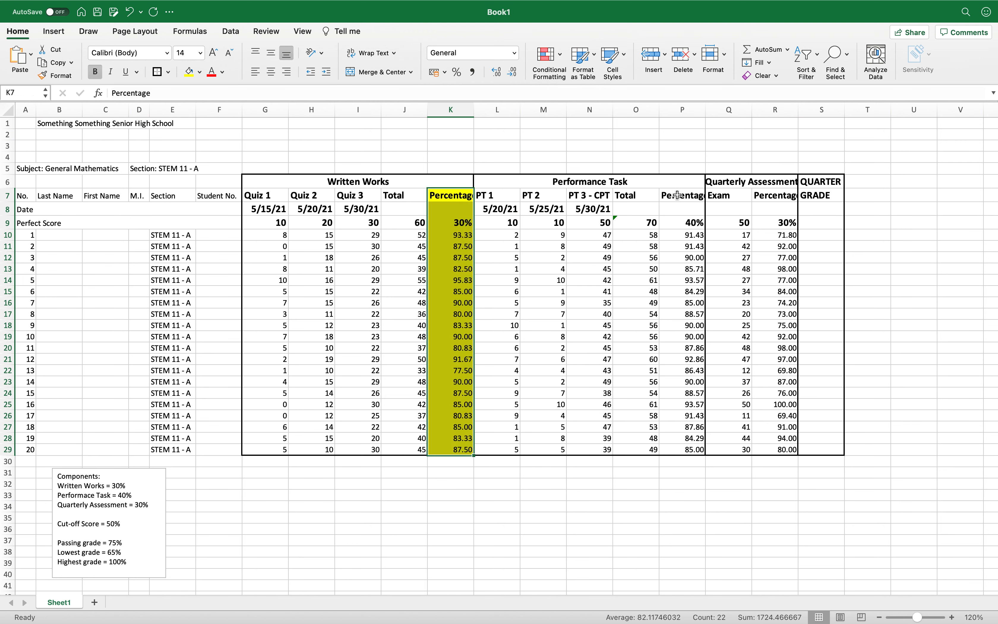
drag(682, 193, 686, 449)
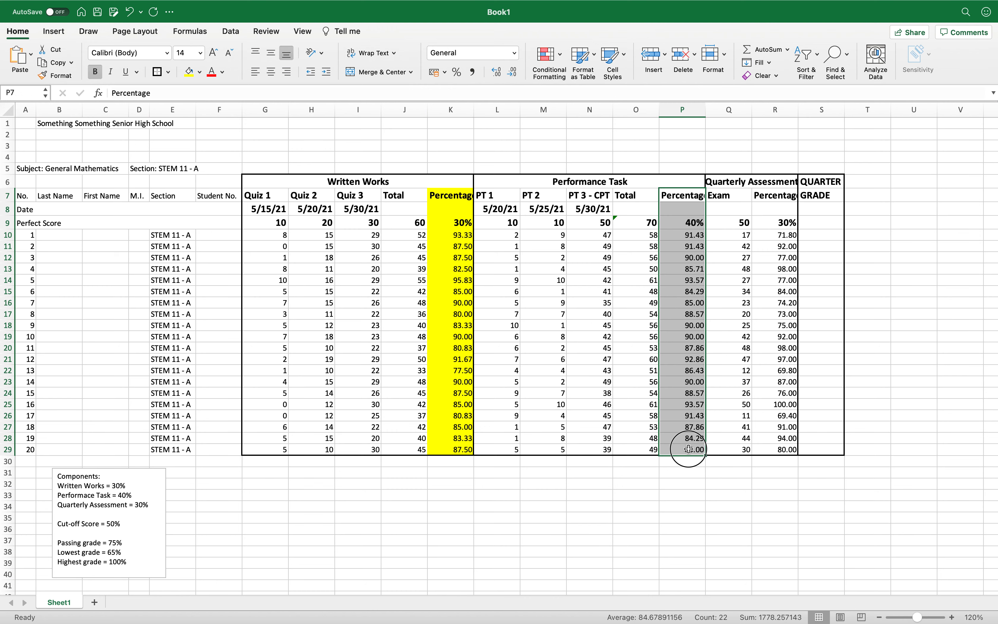
click(688, 448)
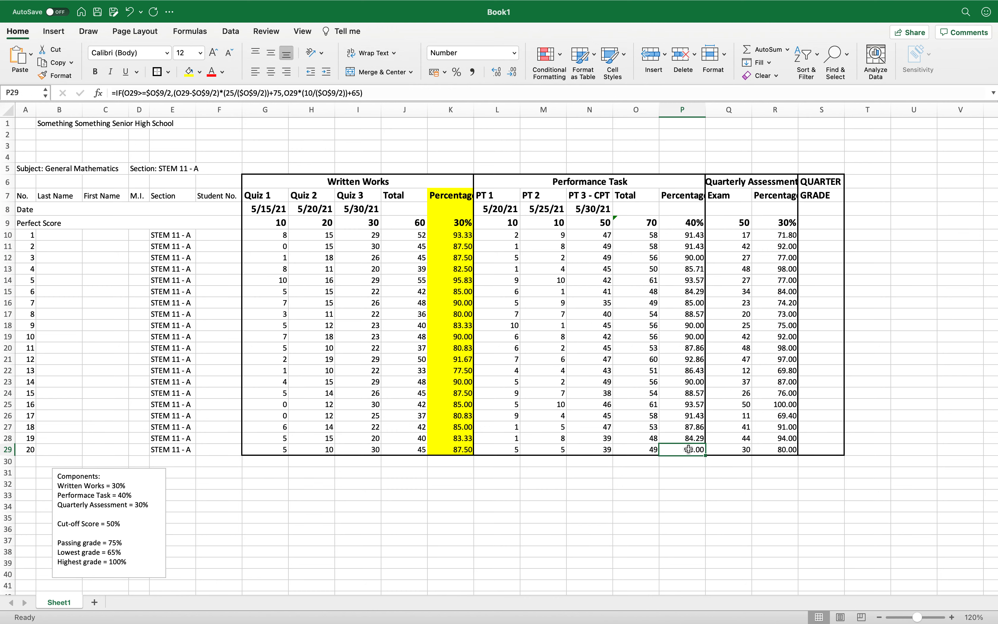
shift+click(674, 198)
click(200, 73)
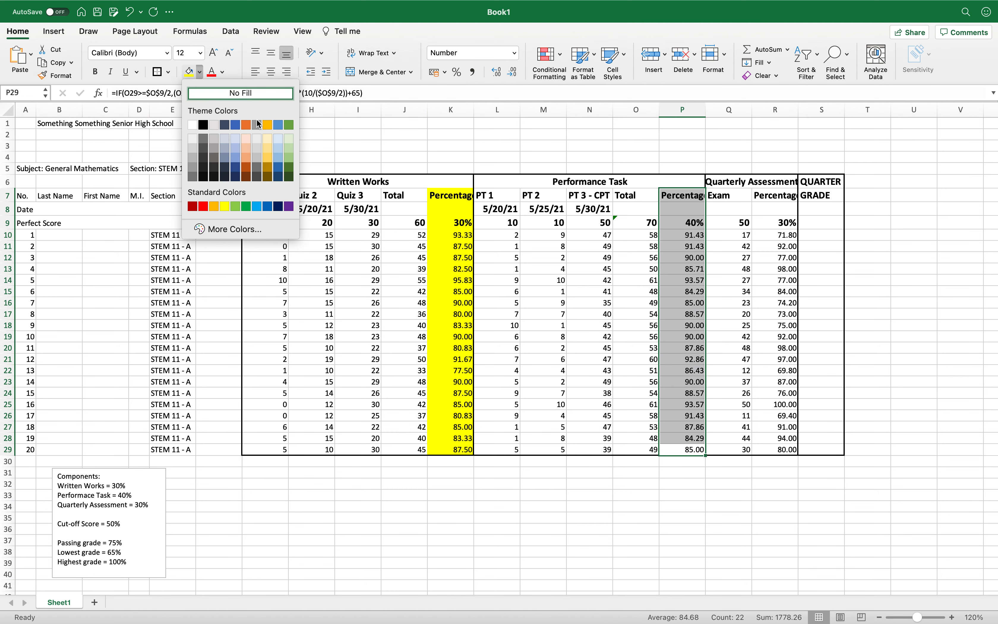
click(289, 157)
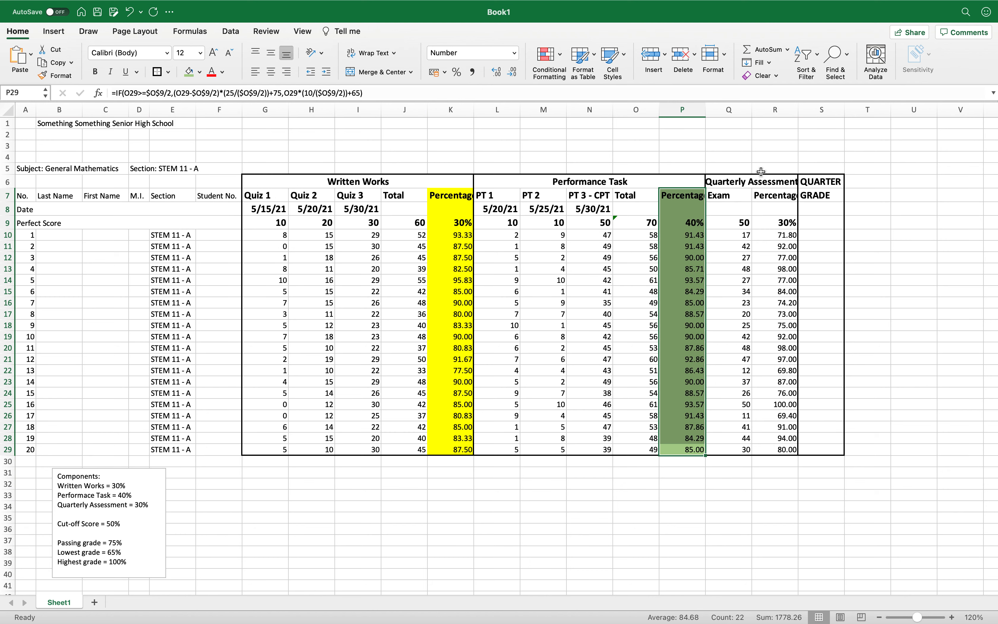
Step: Fill the Quarterly Assessment percentage column R7:R29 with light blue
click(775, 197)
shift+click(785, 451)
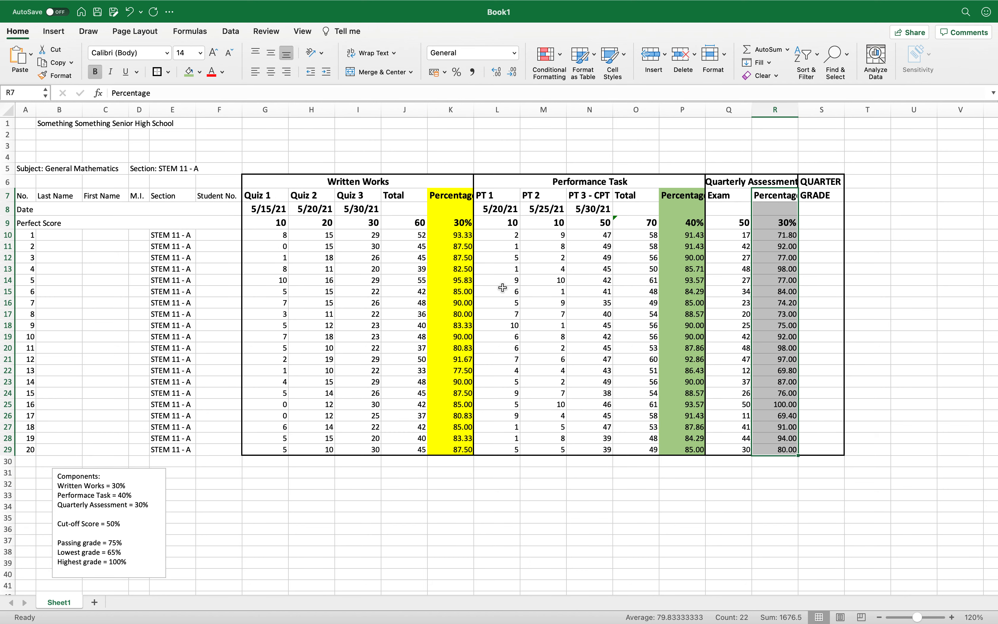
click(198, 73)
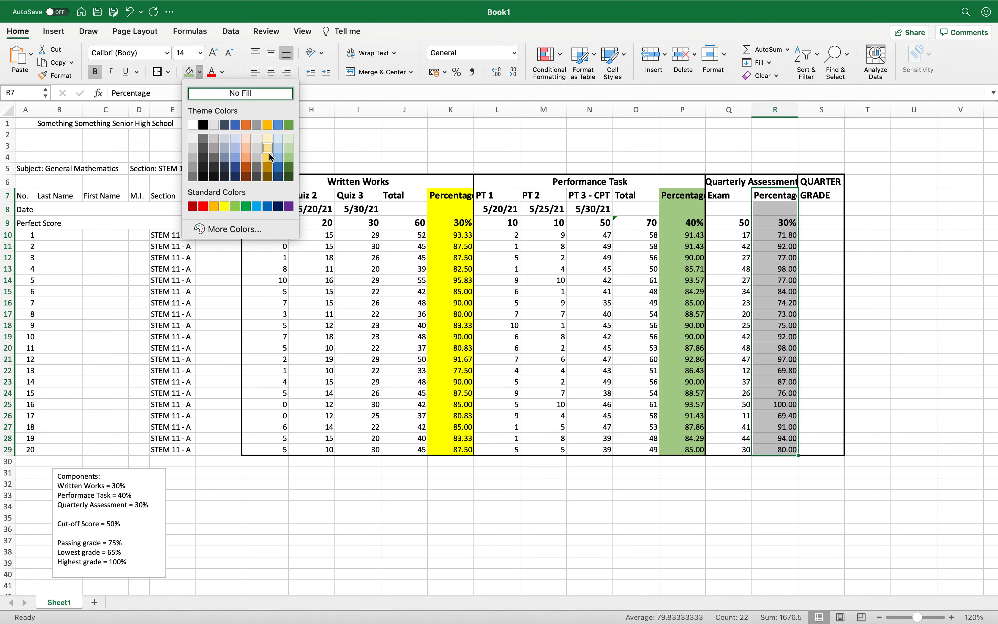
click(232, 157)
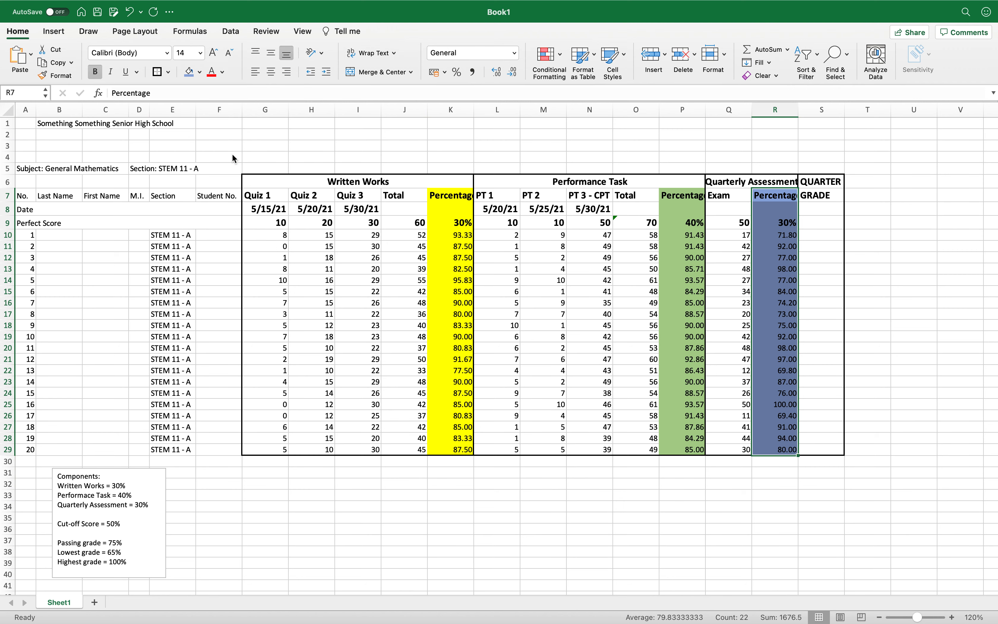
click(199, 72)
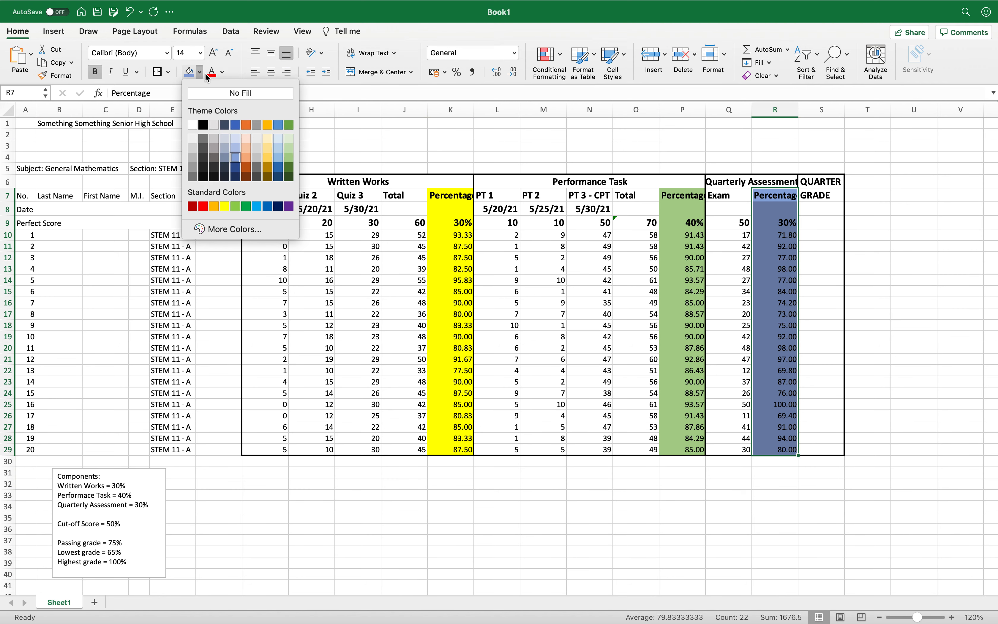
click(278, 157)
click(650, 272)
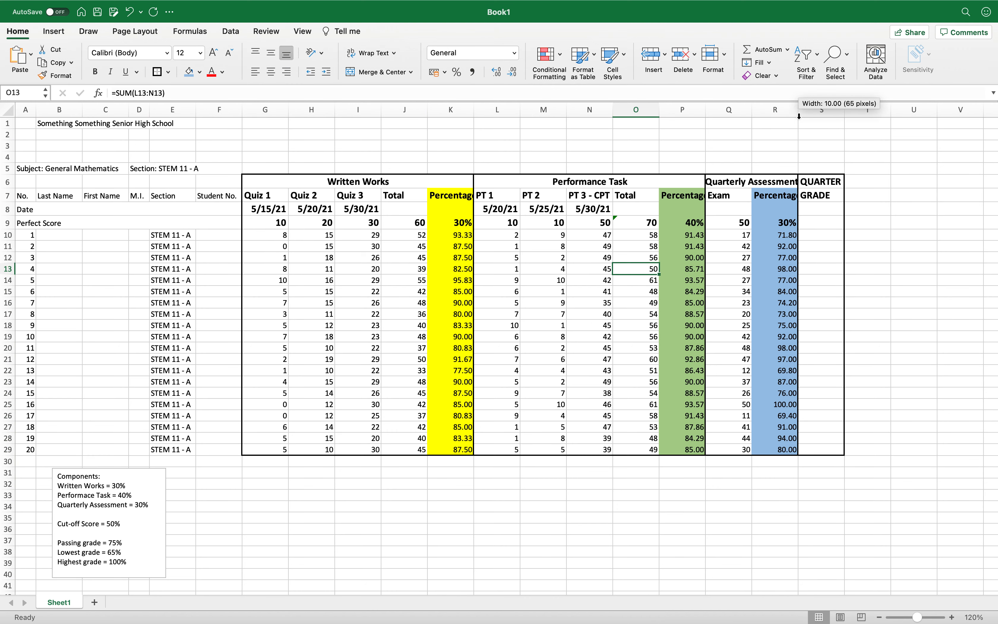
Step: Autofit the widths of percentage columns R, K and P to their contents
double_click(798, 116)
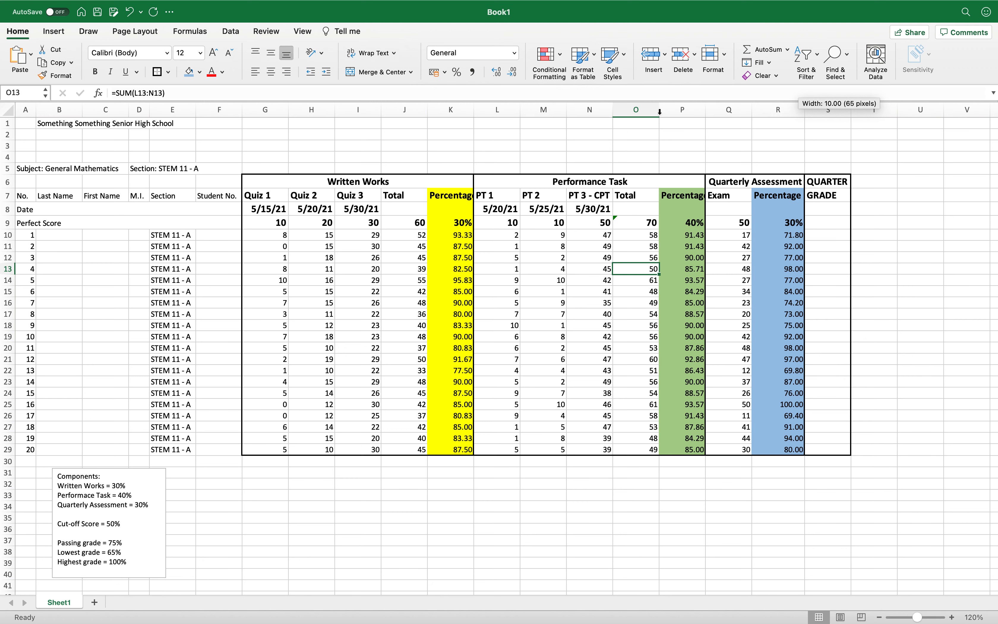
double_click(474, 109)
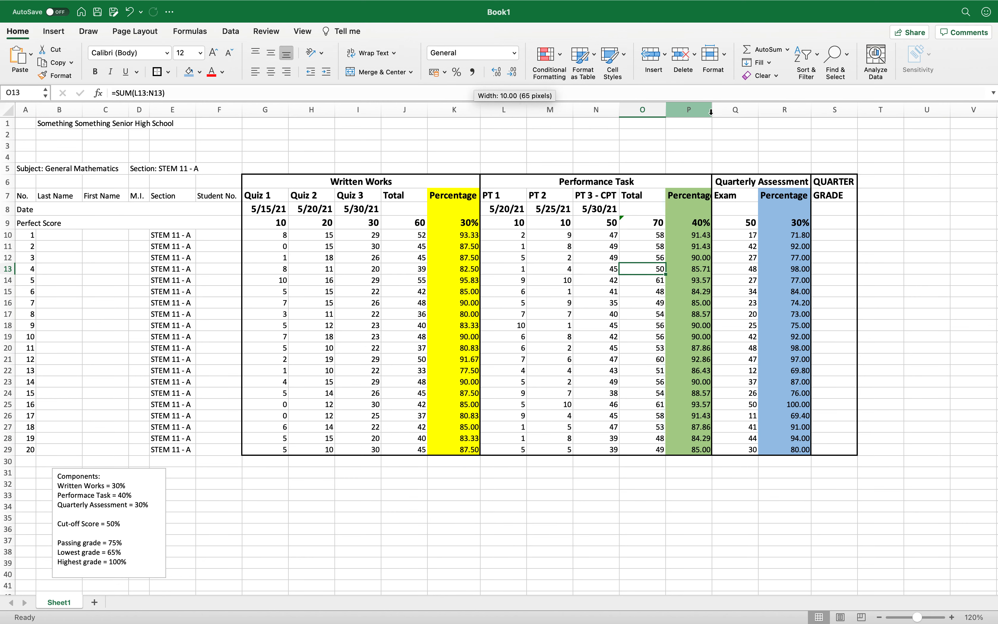
double_click(713, 112)
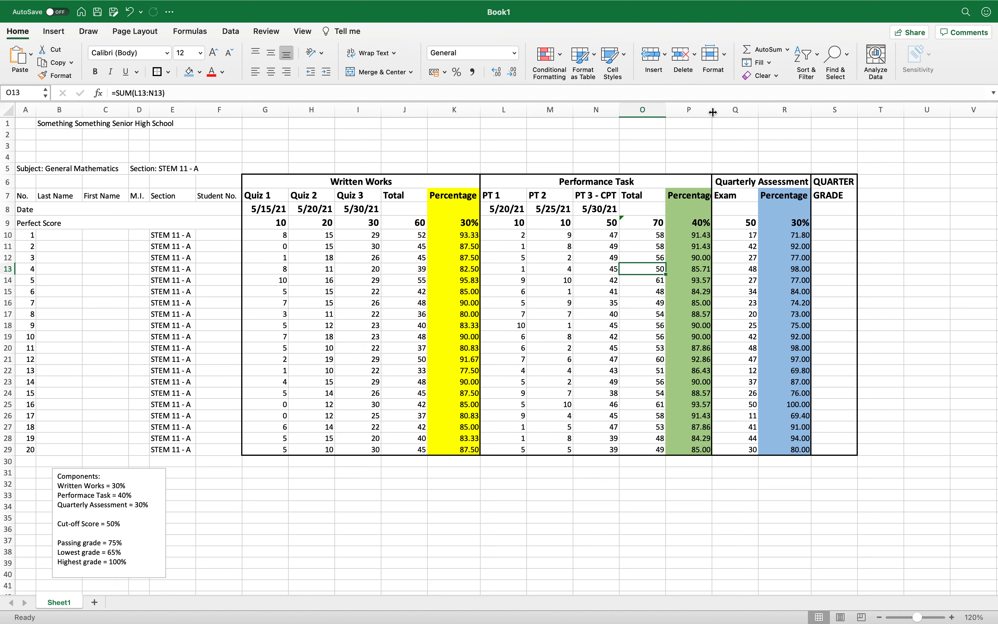
double_click(712, 112)
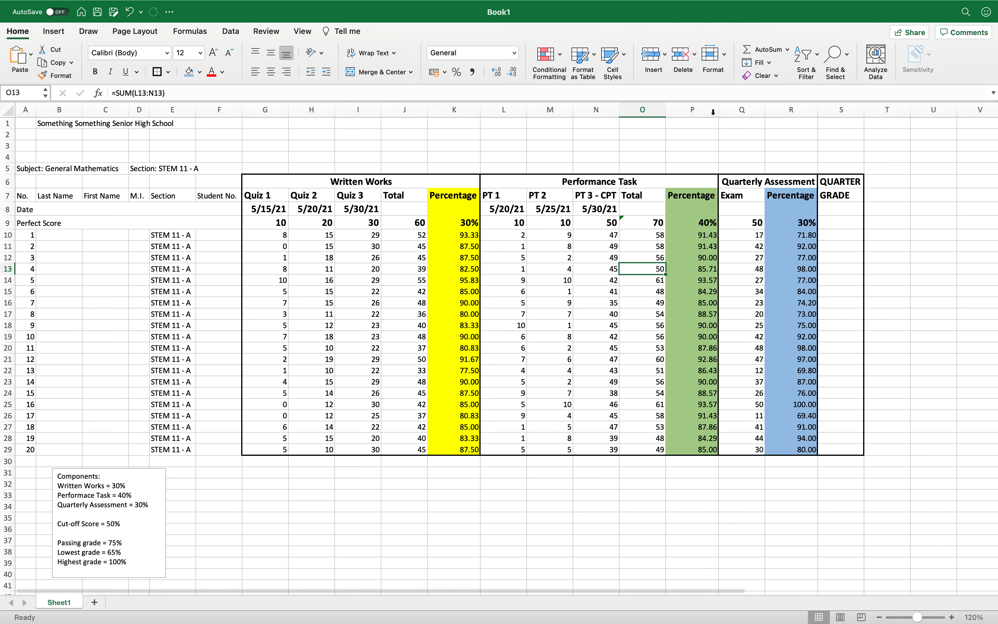
Step: Check the component weights in the Components note and enter 30-40-30 in S9 under QUARTER GRADE
click(136, 487)
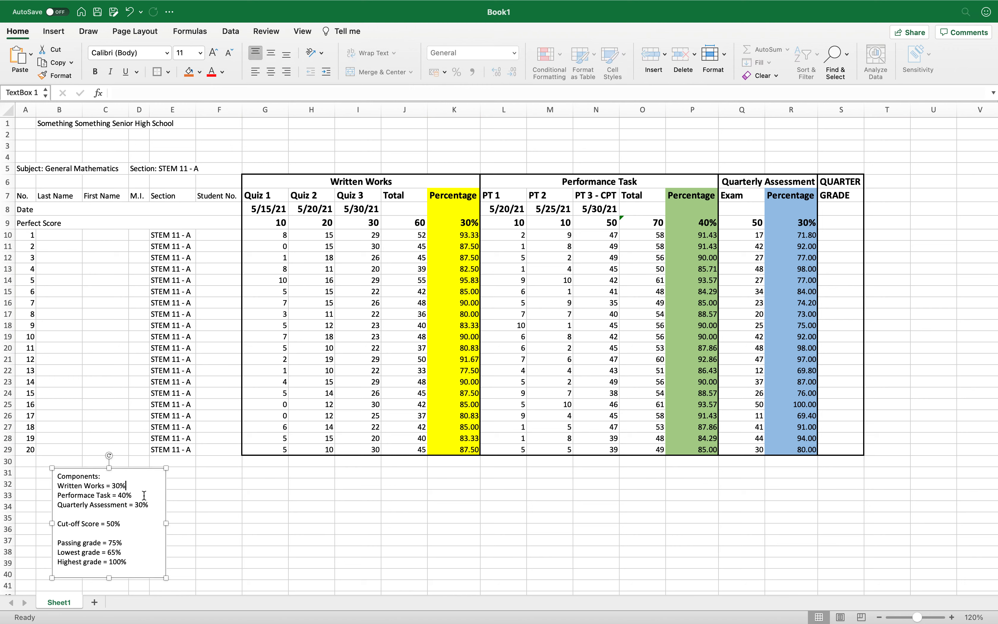
click(152, 505)
click(844, 226)
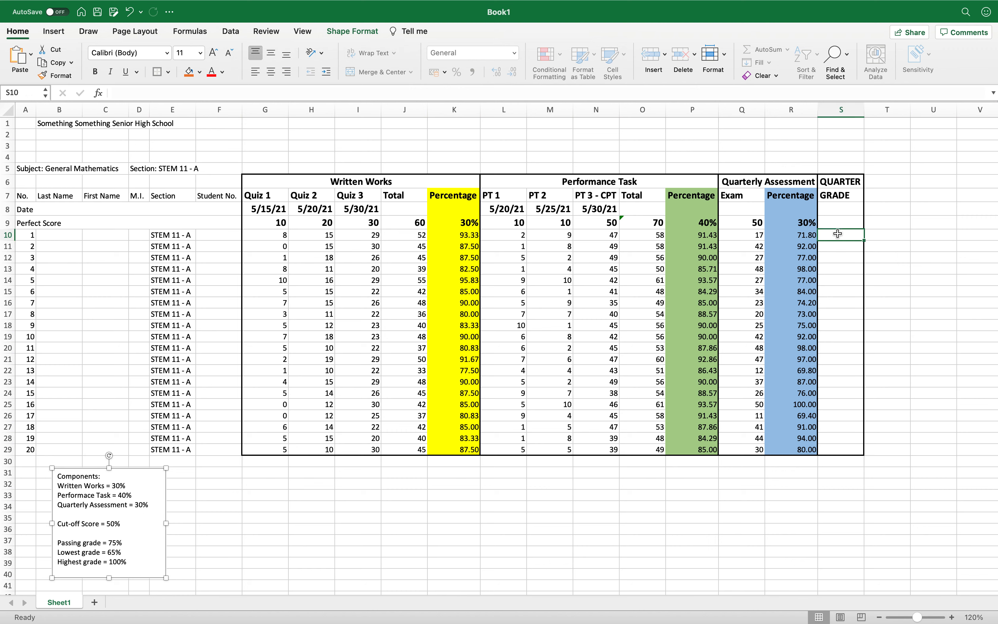
text(30-40-30)
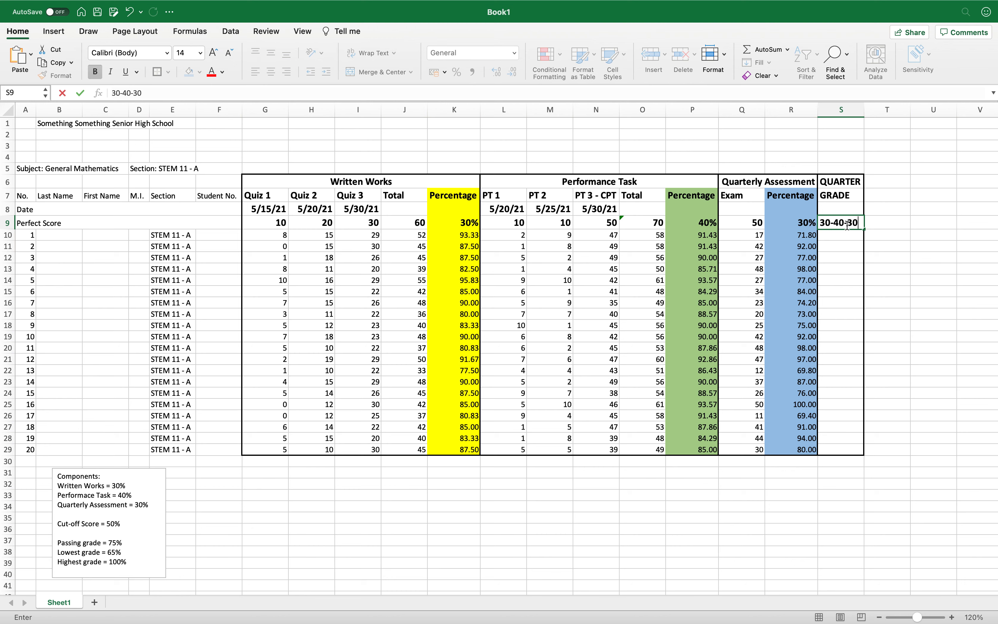
key(Return)
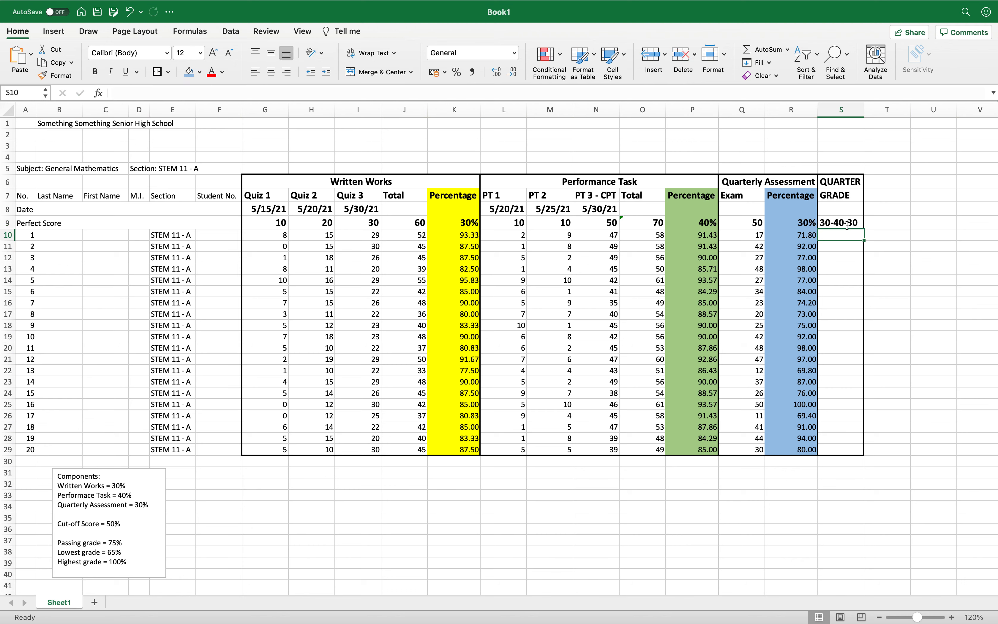
Step: Enter the weighted quarter grade formula =K10*0.3+P10*0.4+R10*0.3 in S10
text(=)
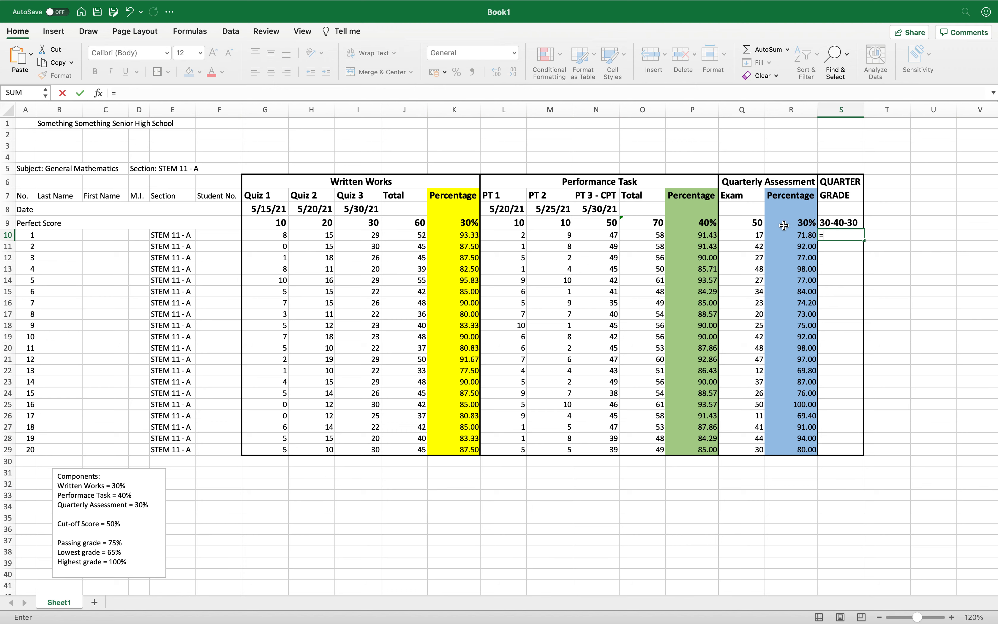
click(467, 235)
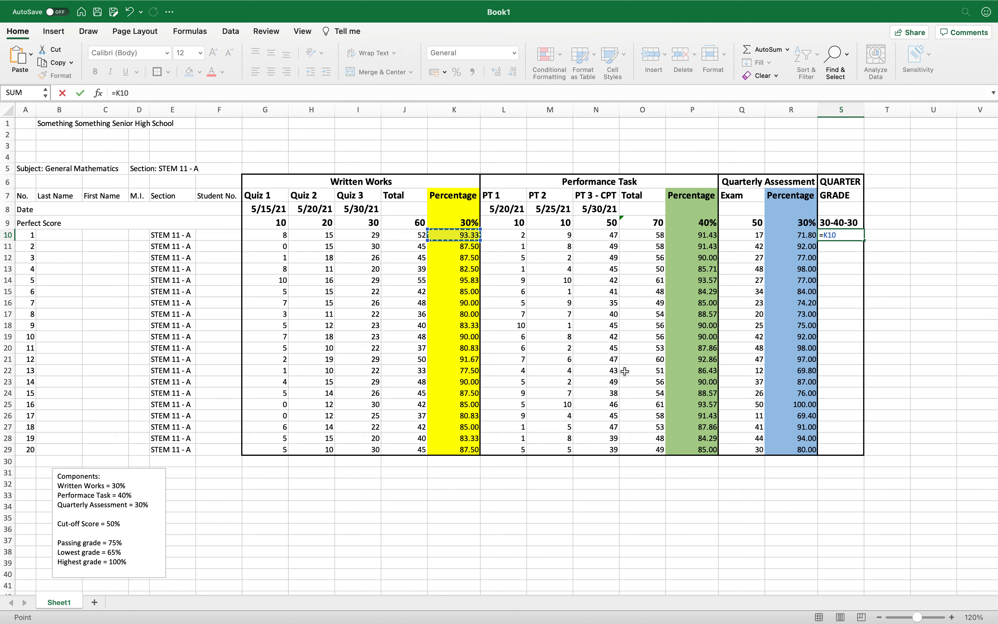
text(*)
click(700, 235)
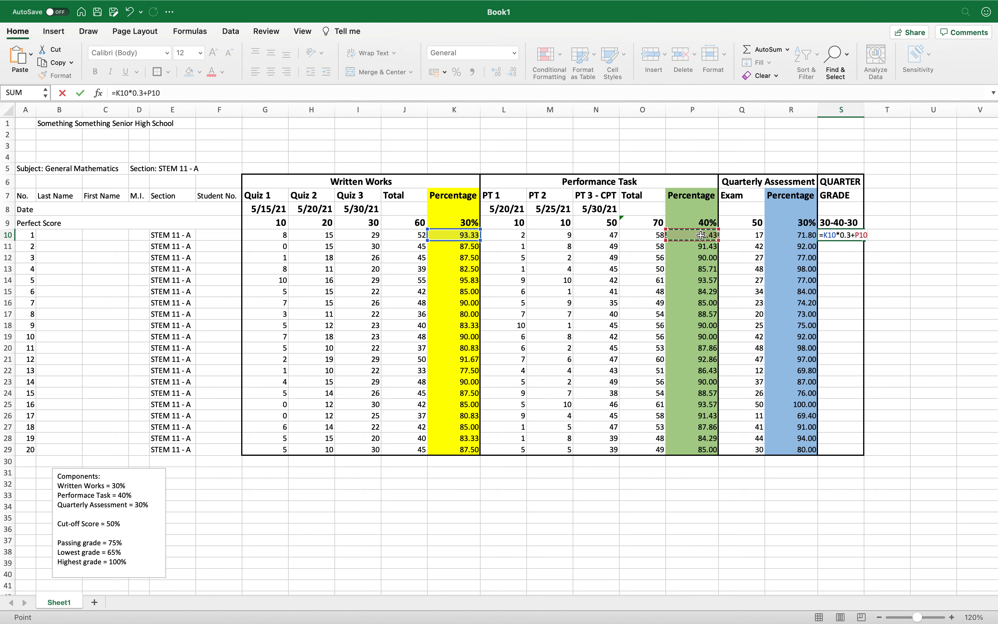
text(*)
click(786, 234)
text(*)
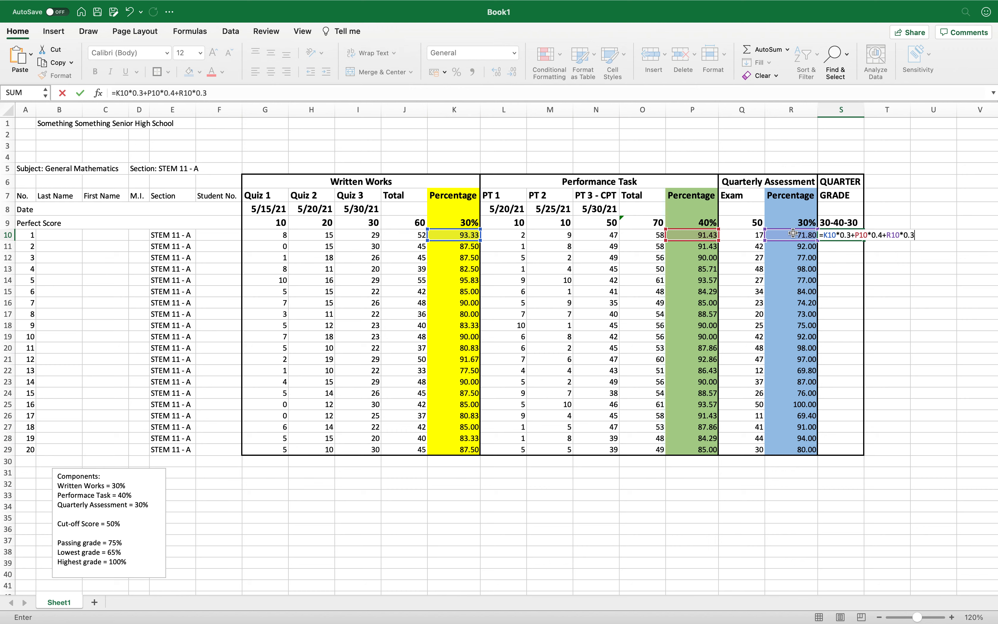
key(Return)
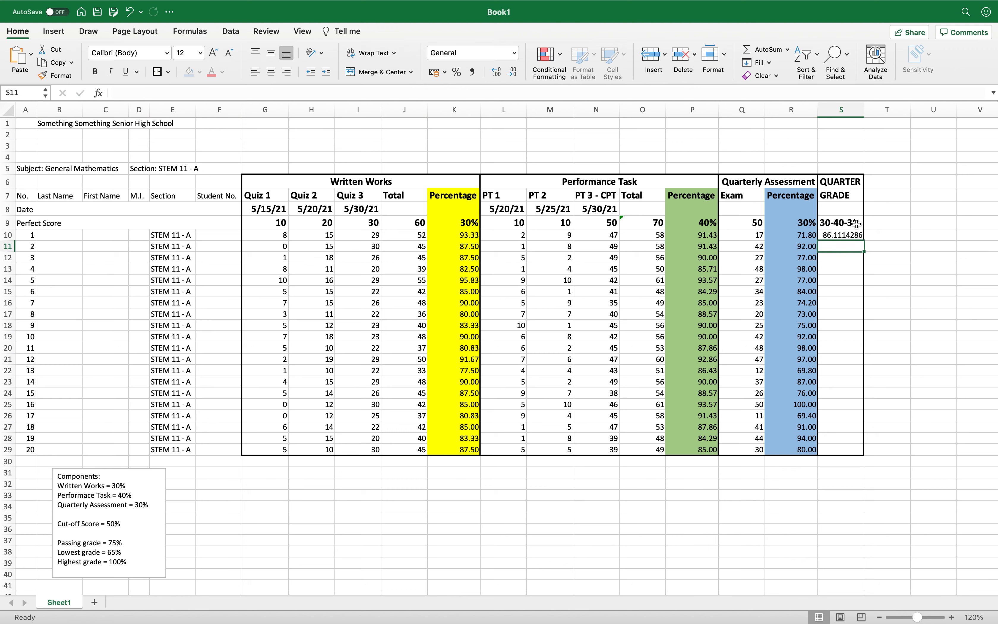
Step: Fill the S10 quarter grade formula down through S29
click(859, 233)
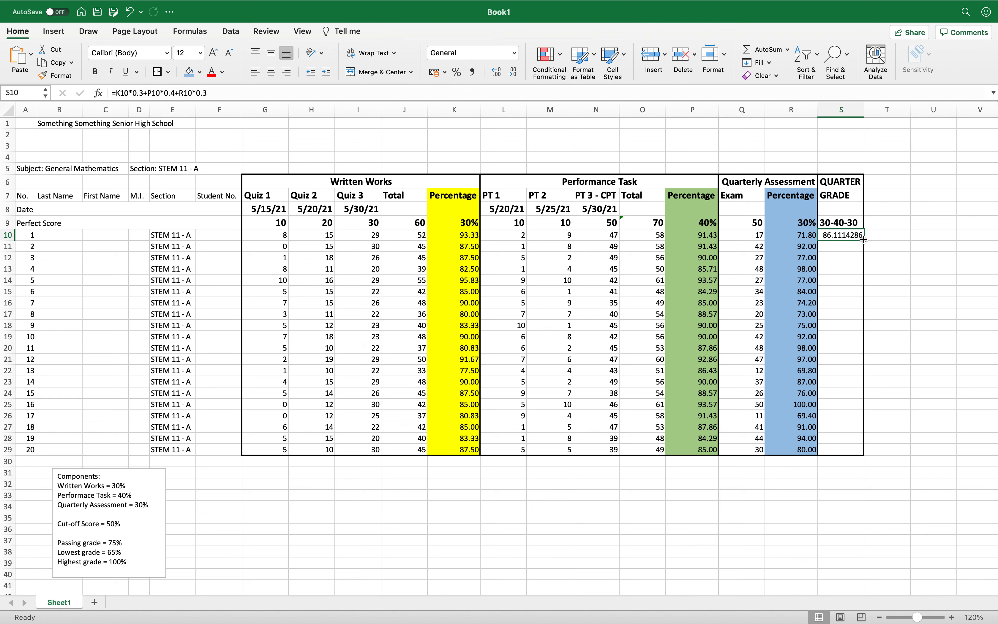
drag(863, 239, 850, 449)
click(917, 434)
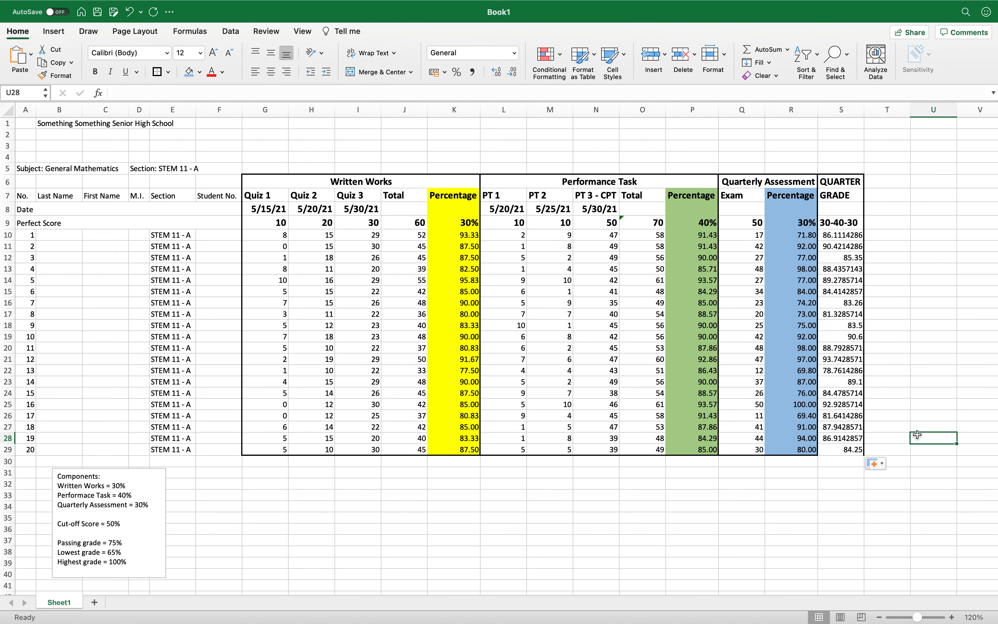
Step: Reduce the quarter grades in S10:S29 to two decimal places
drag(835, 450, 830, 183)
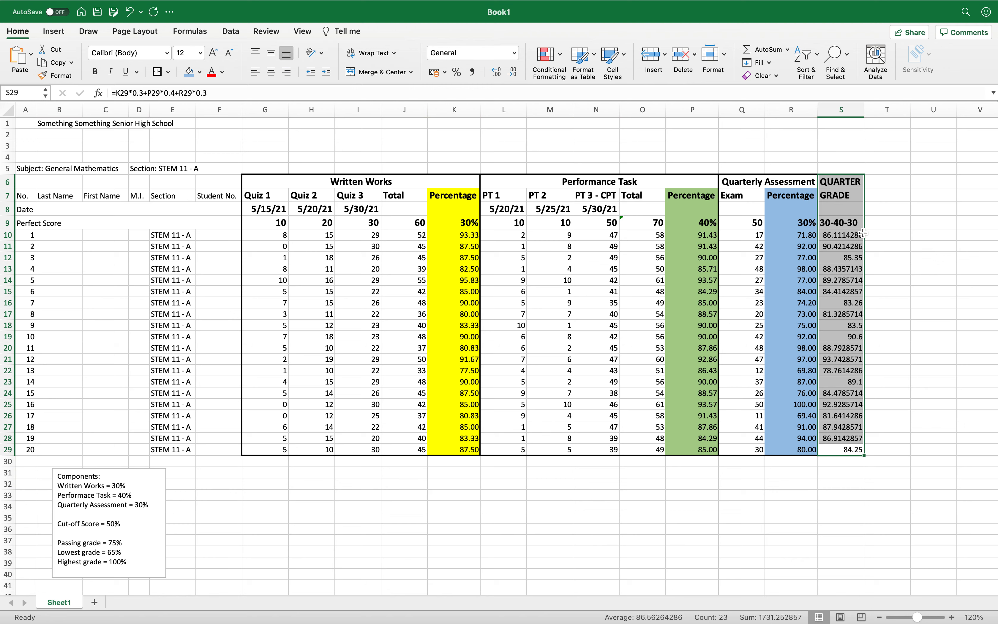
drag(854, 235, 848, 448)
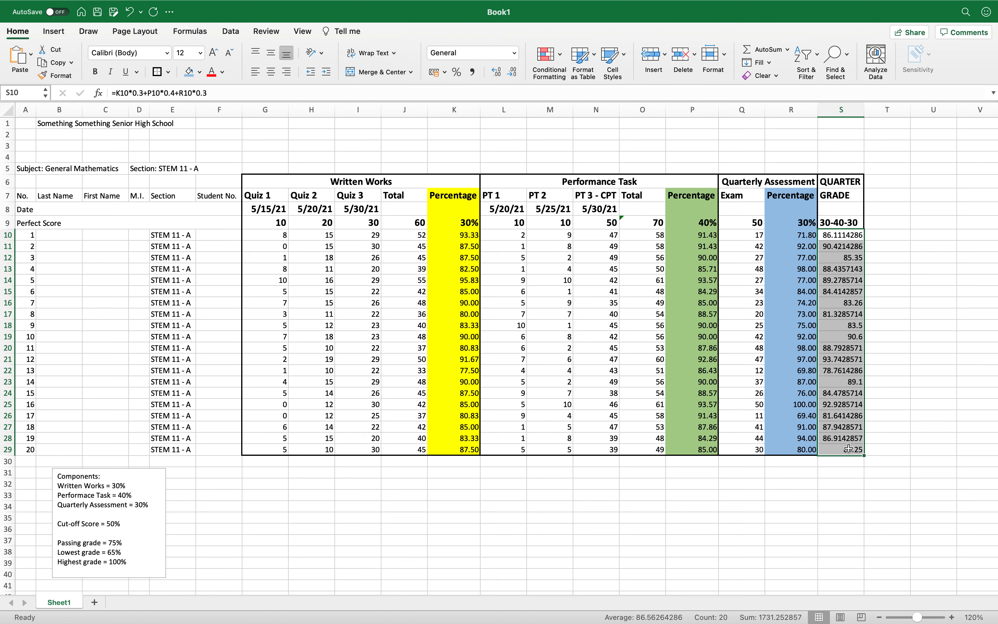
click(512, 72)
click(512, 72)
click(511, 73)
click(512, 72)
click(512, 73)
drag(822, 241, 823, 292)
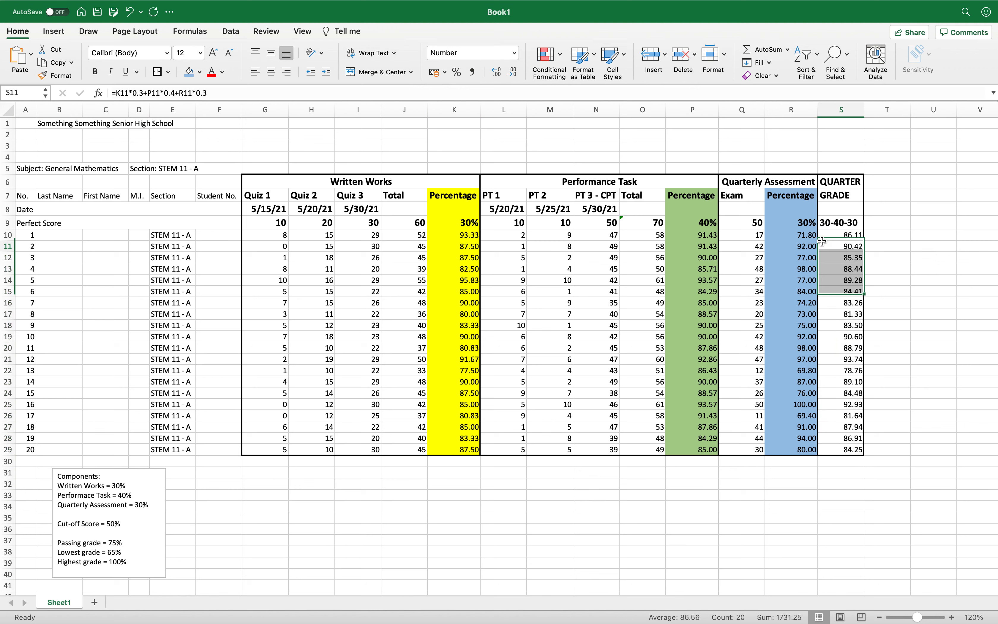
click(823, 244)
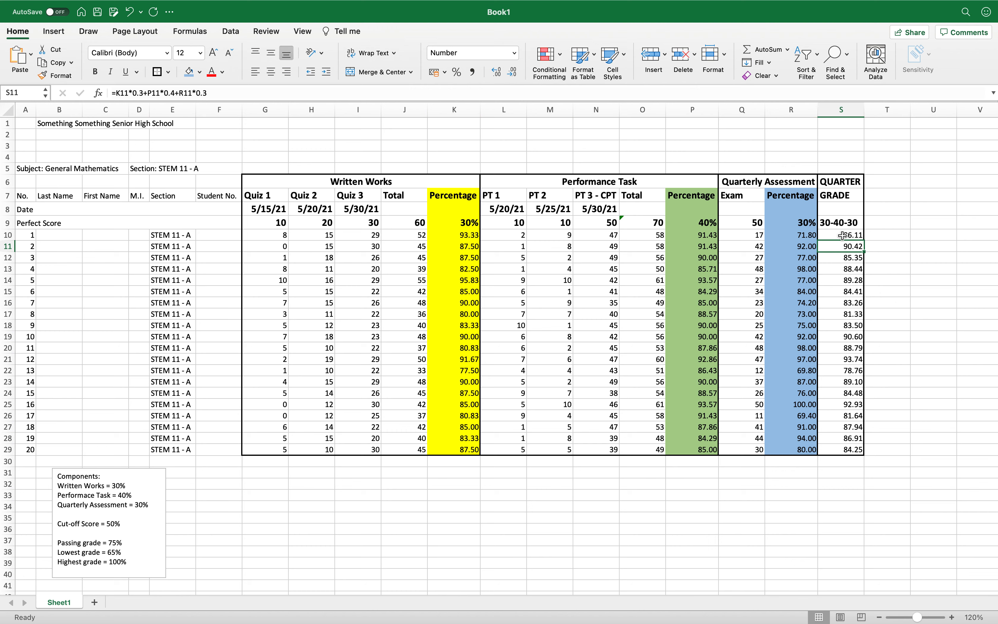
Step: Start a Greater Than highlight rule on S10 formatted as Green Fill with Dark Green Text
click(842, 235)
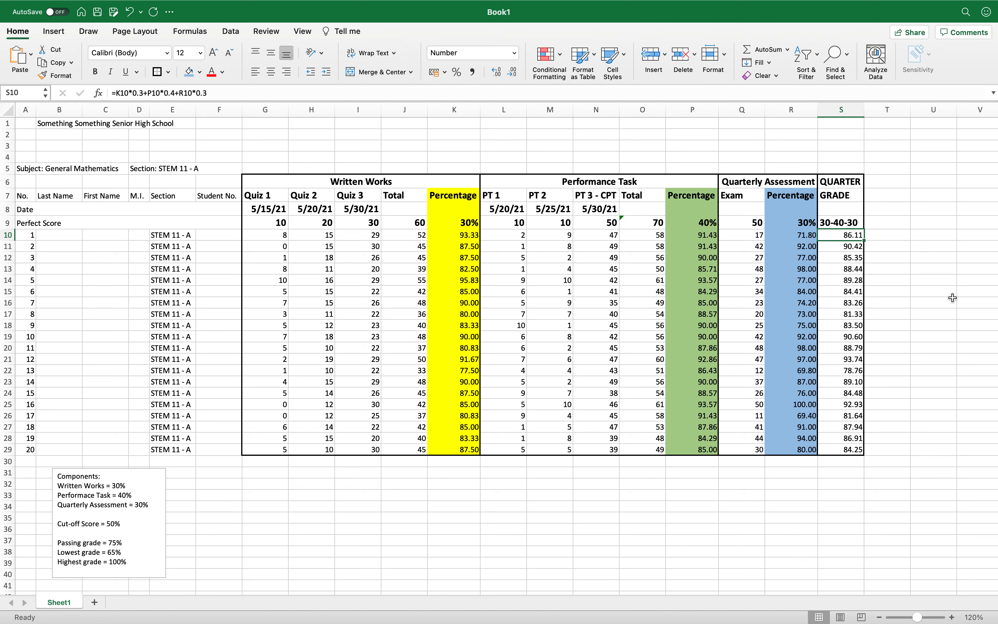
click(552, 59)
mouse_move(593, 77)
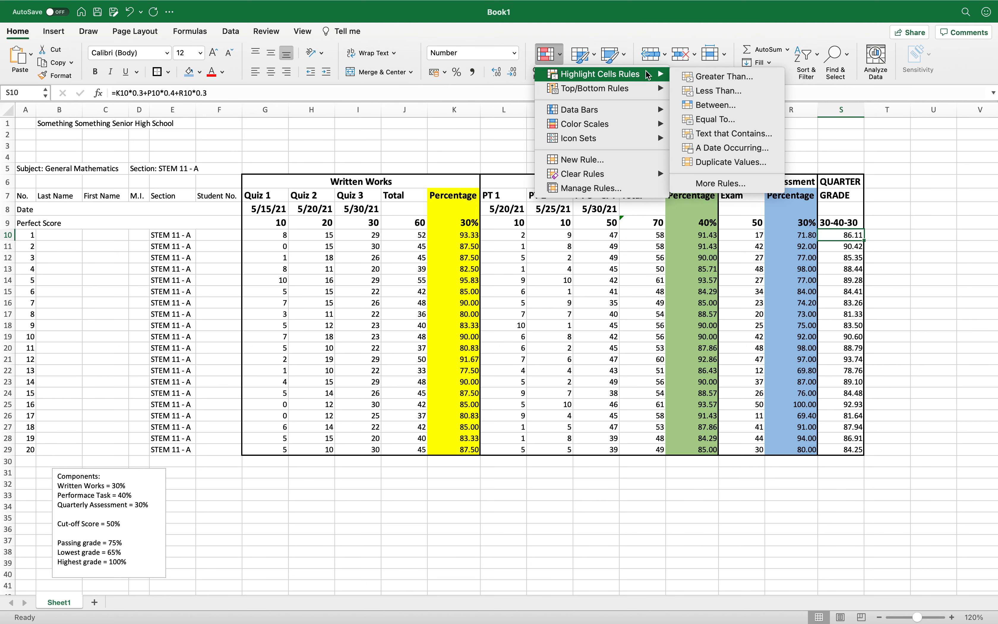
click(692, 77)
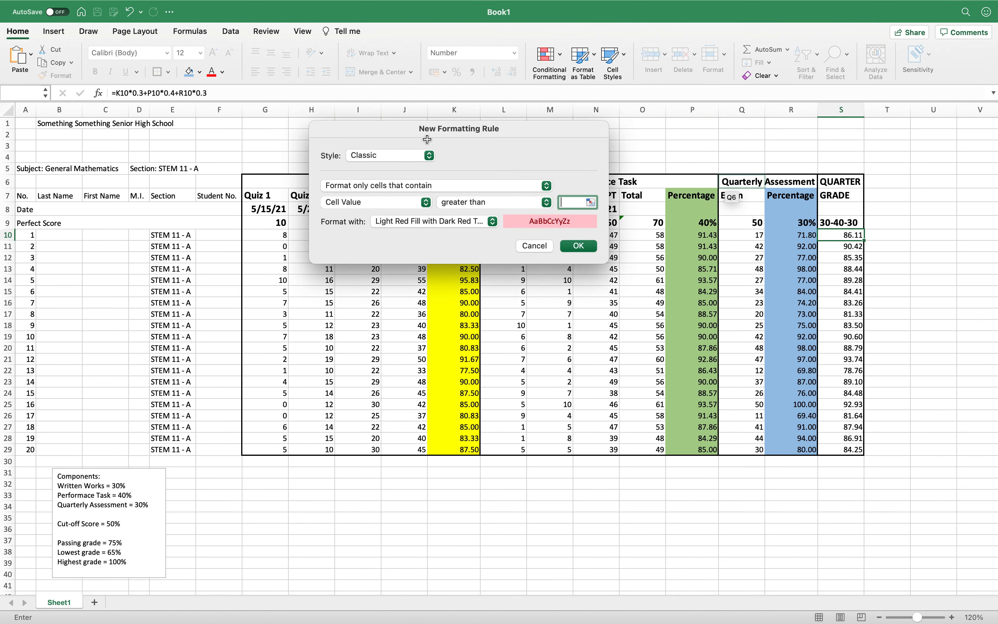
click(495, 221)
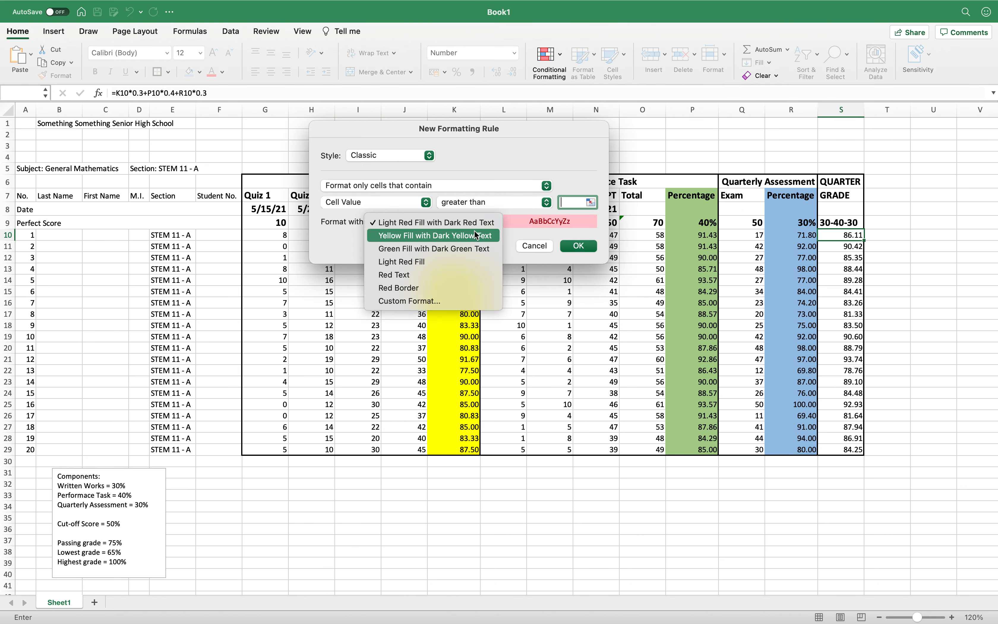
click(467, 245)
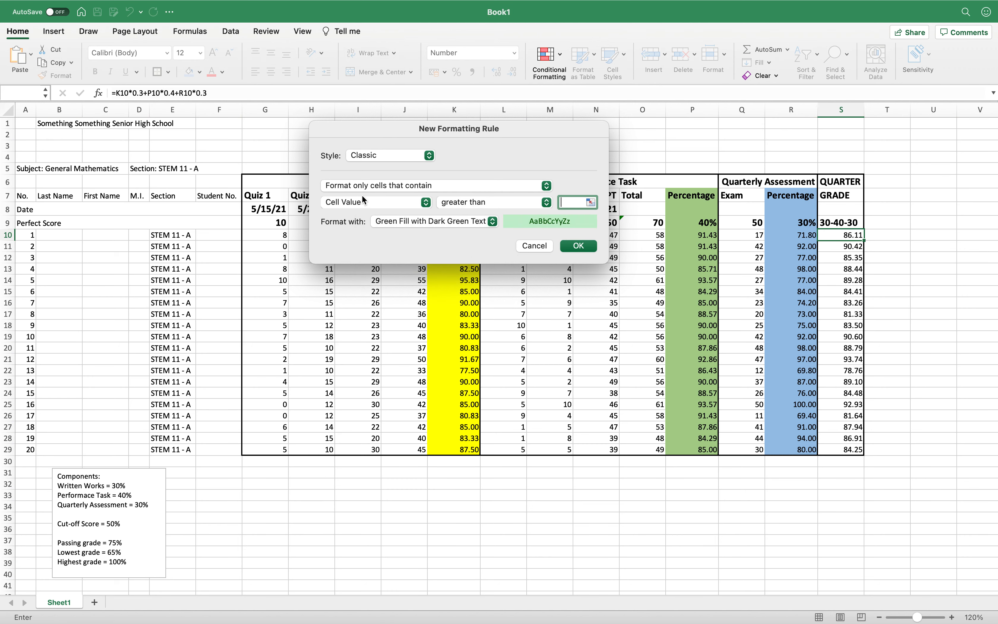
click(425, 201)
click(423, 201)
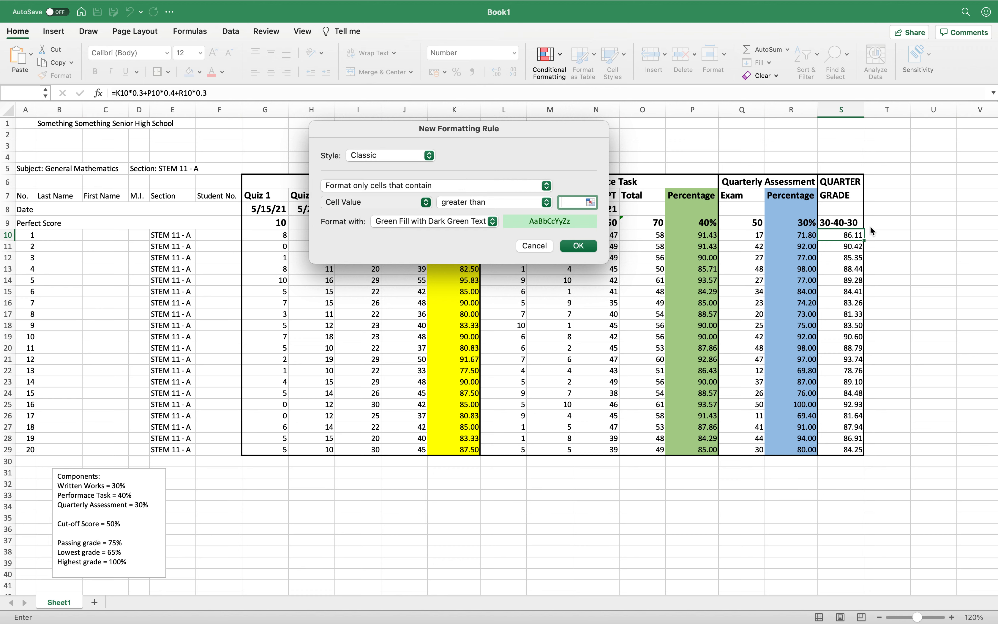
click(581, 199)
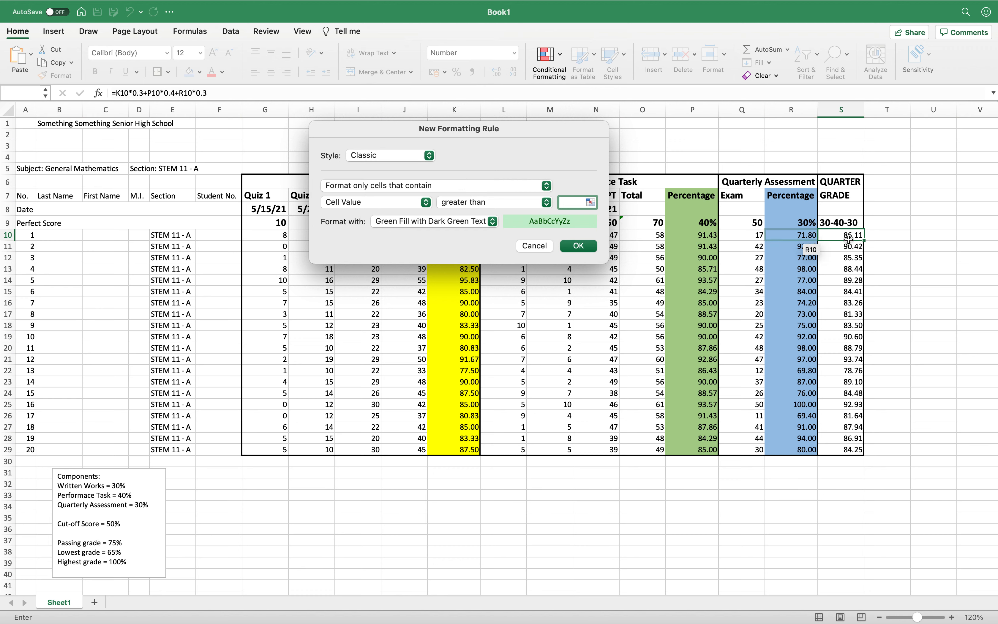
click(842, 235)
drag(841, 381, 852, 449)
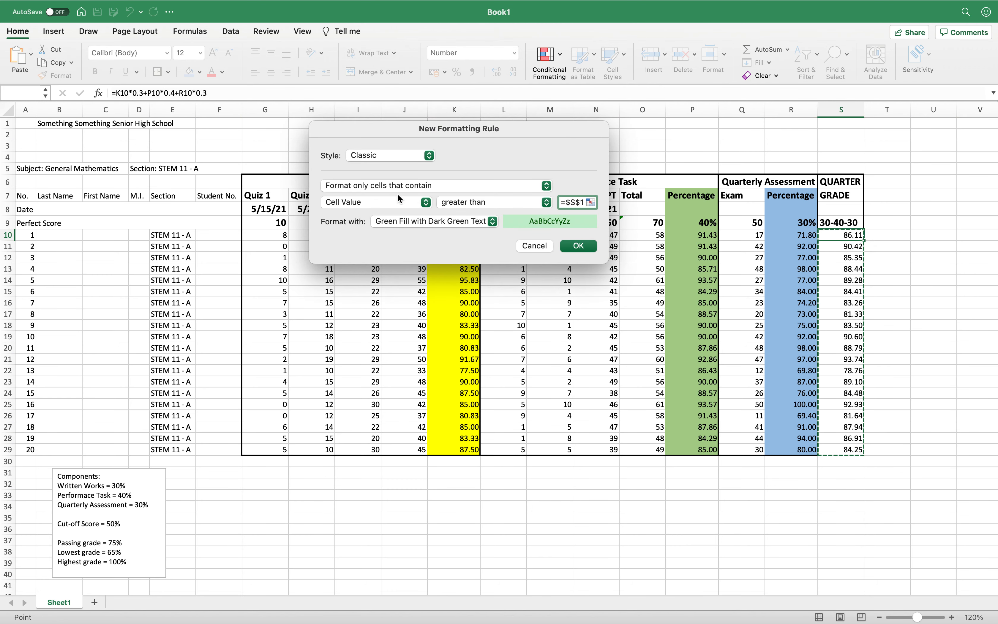
Step: Set the Greater Than threshold to 90 and apply the rule to S10
click(573, 199)
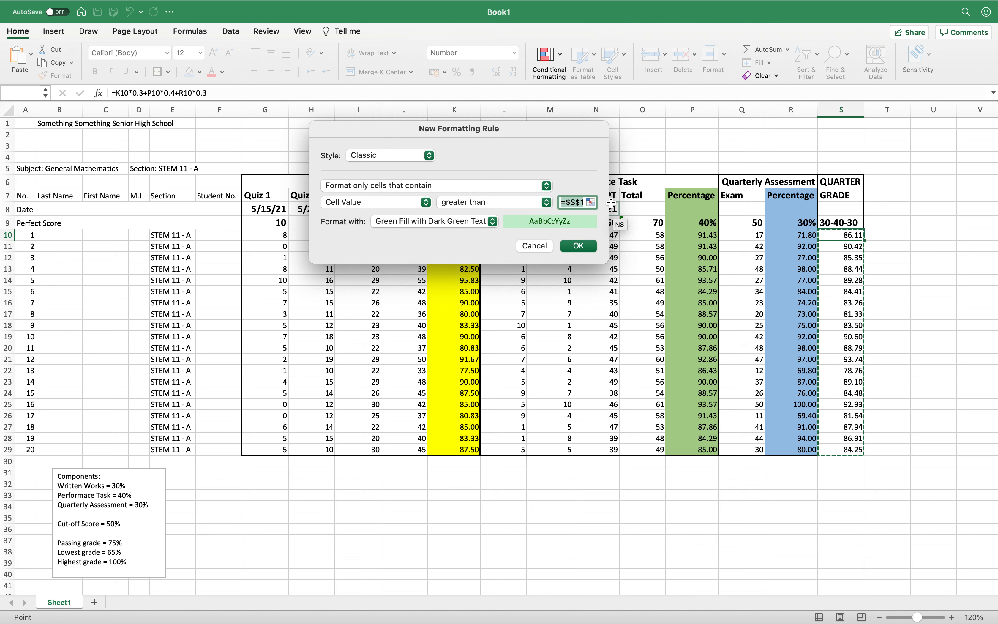
text(90)
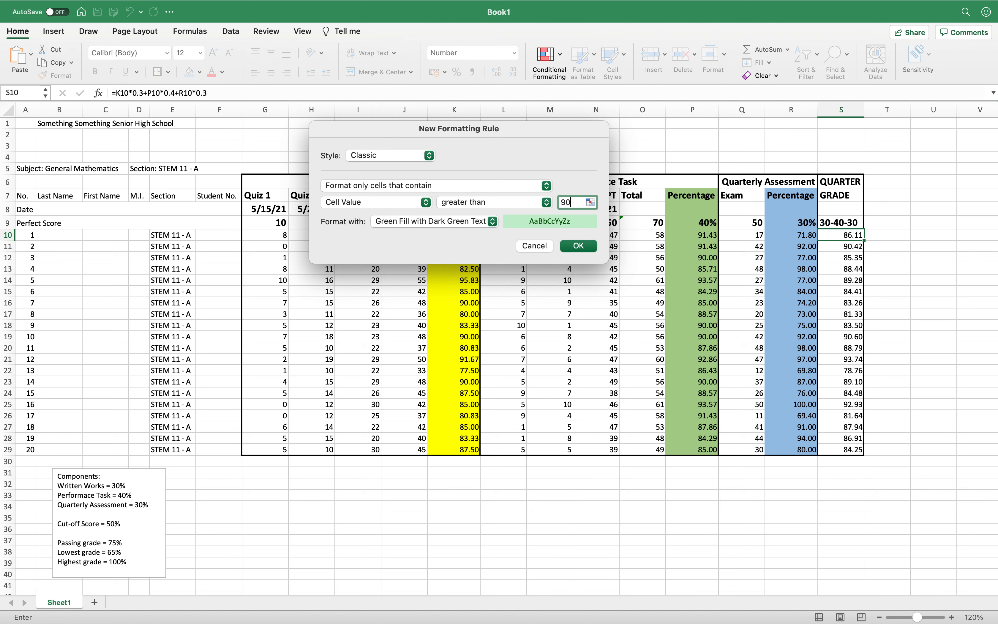
click(547, 186)
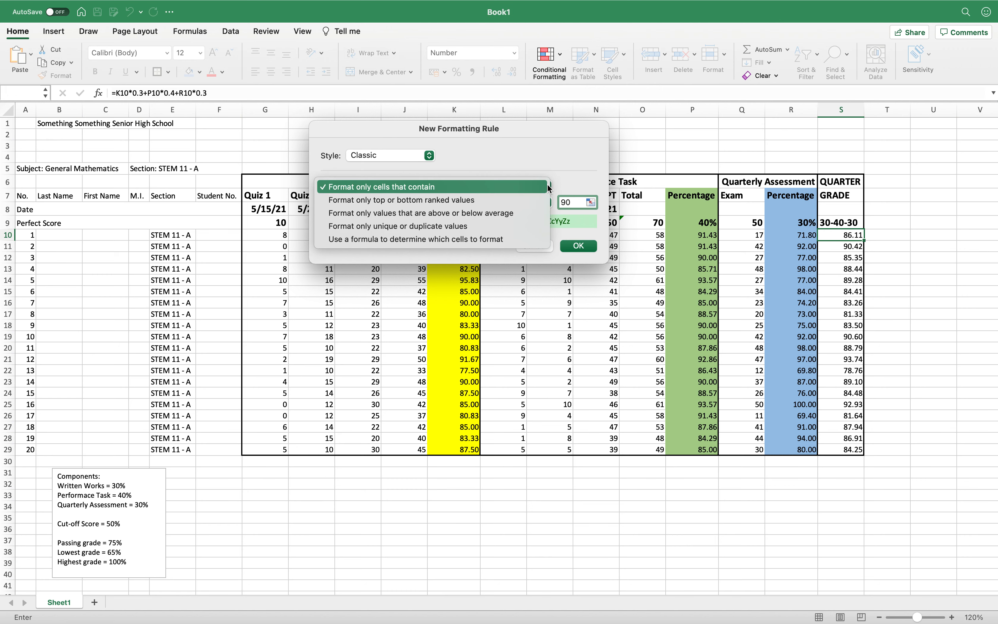
click(547, 187)
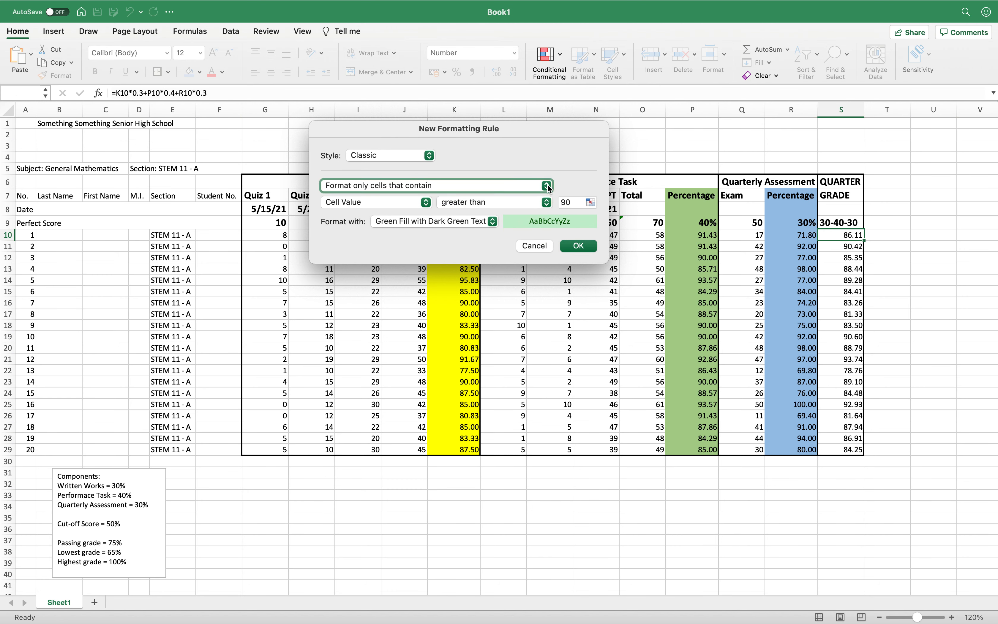
click(578, 245)
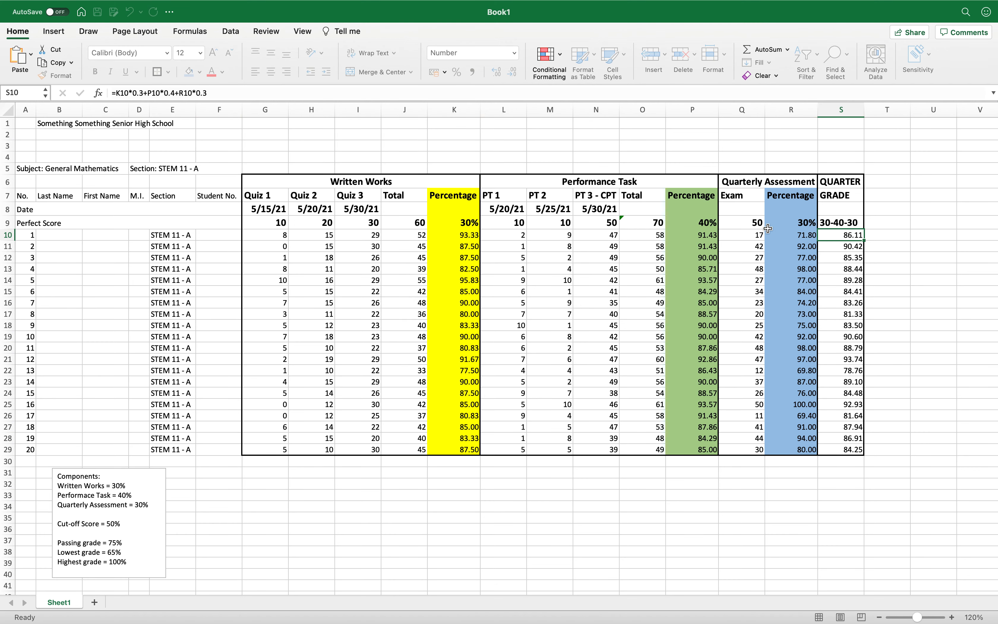
Step: Extend S10 with its green highlight rule down the QUARTER GRADE column through S29
drag(865, 240, 864, 453)
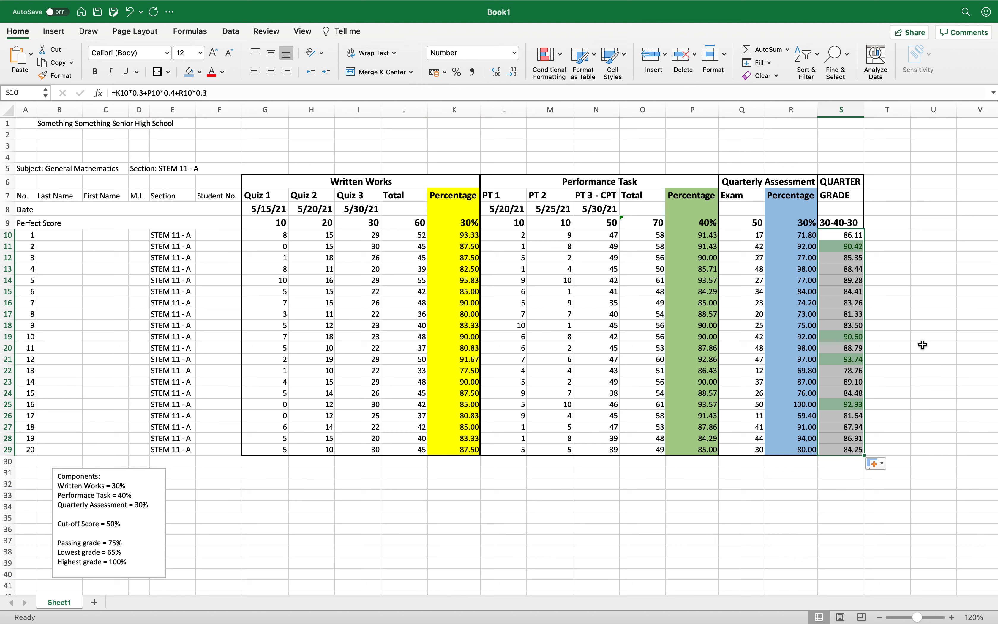
click(842, 348)
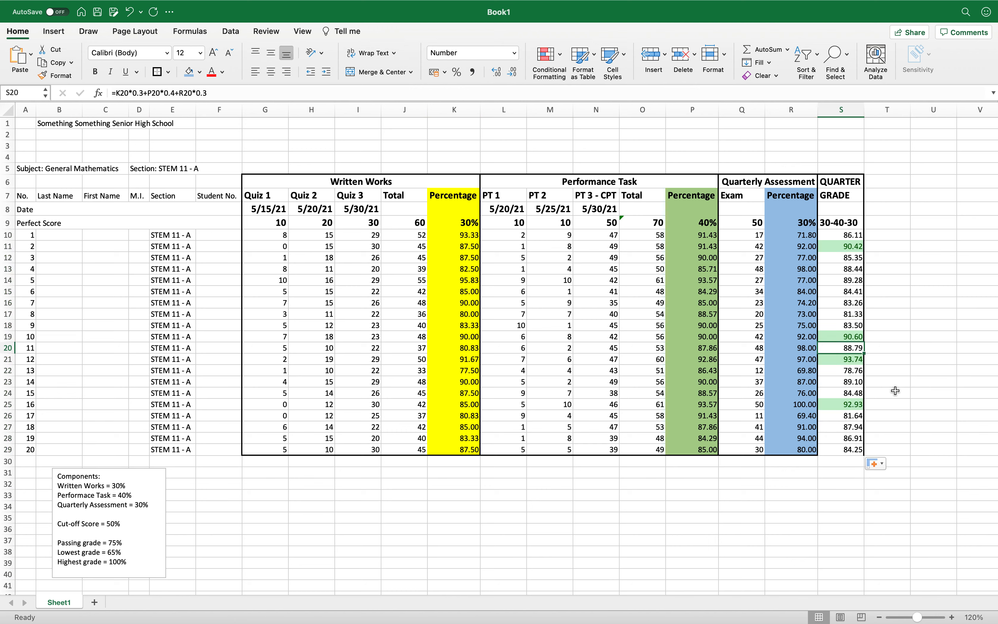
click(852, 438)
Step: Add a Less Than 85 rule with Yellow Fill with Dark Yellow Text to S29 and extend it up to S10
click(852, 451)
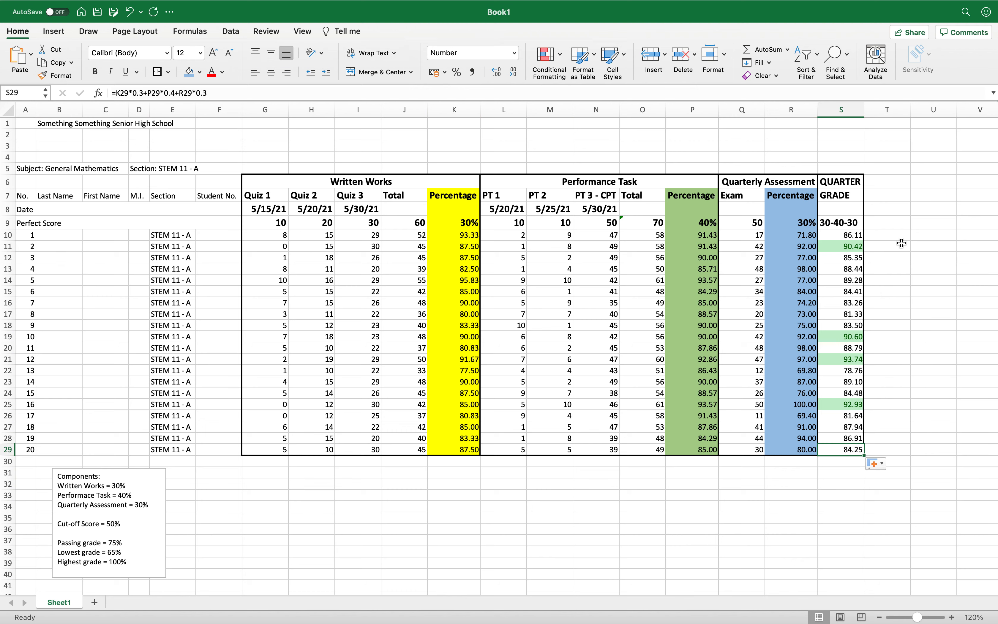
click(559, 64)
mouse_move(583, 76)
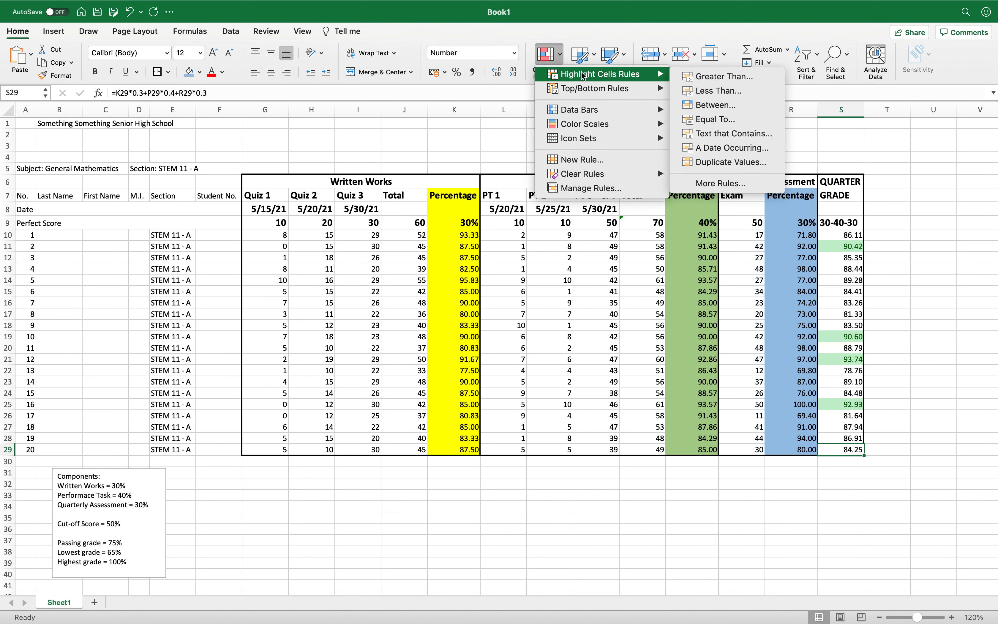
click(704, 89)
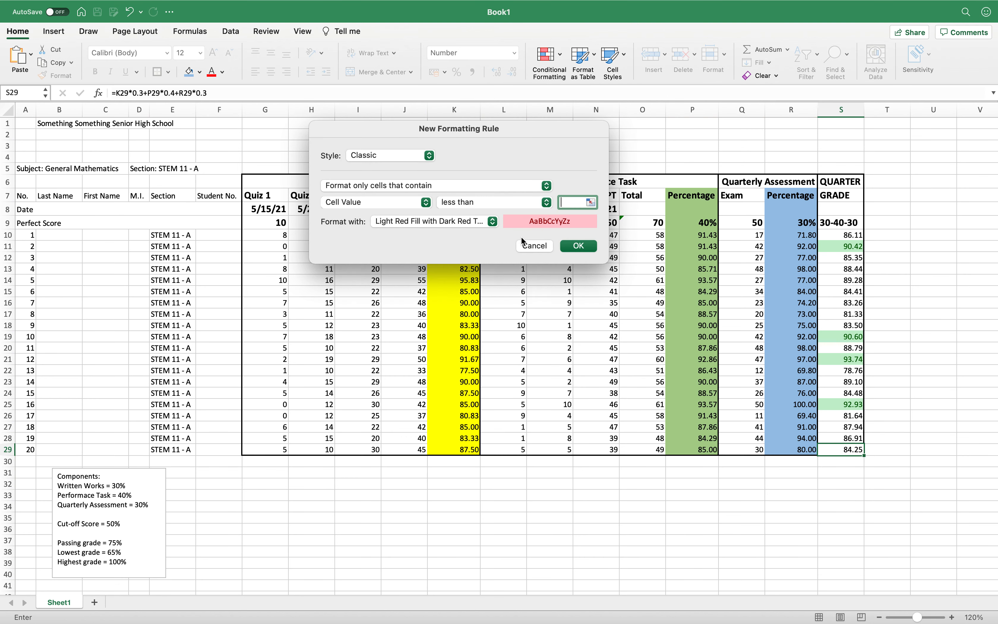
click(580, 204)
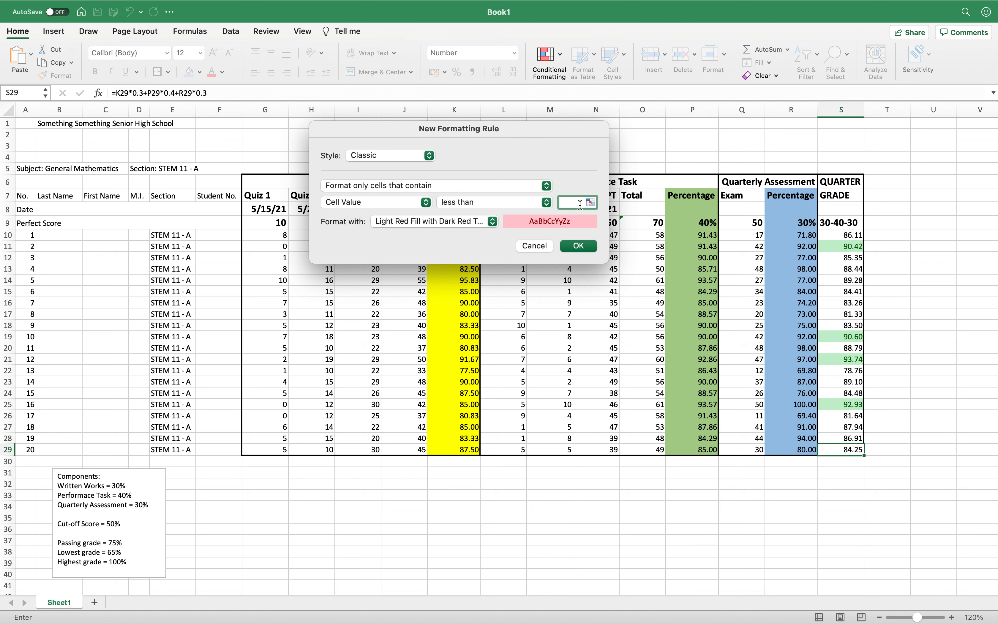
text(85)
click(492, 220)
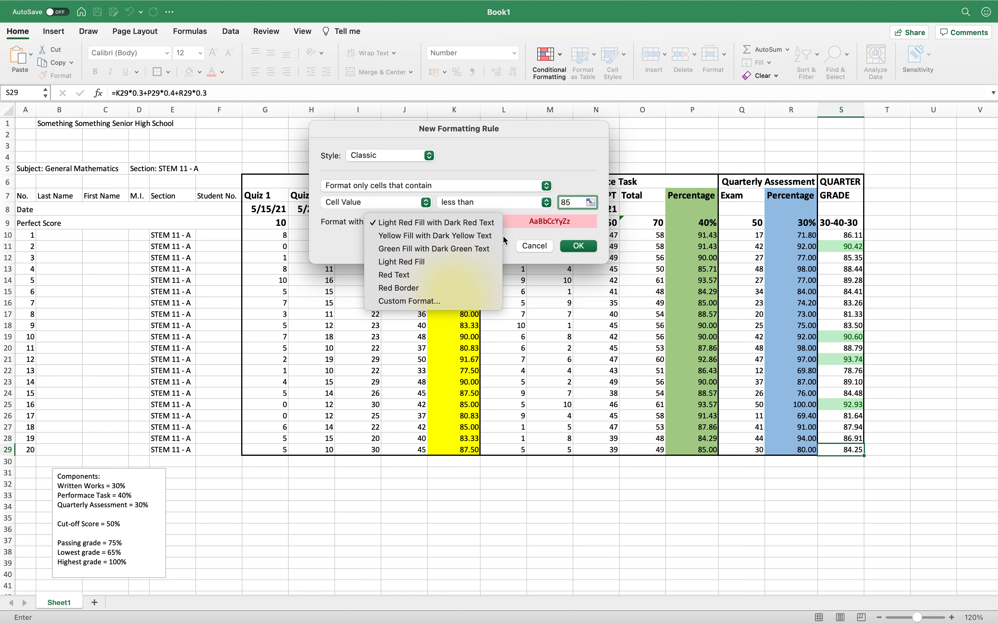
click(489, 238)
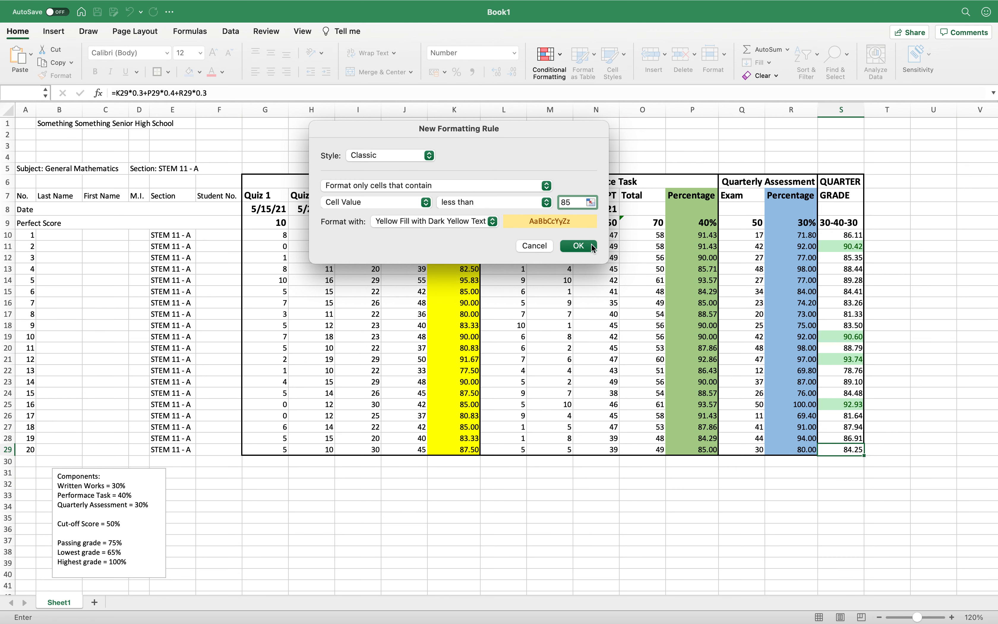
click(578, 246)
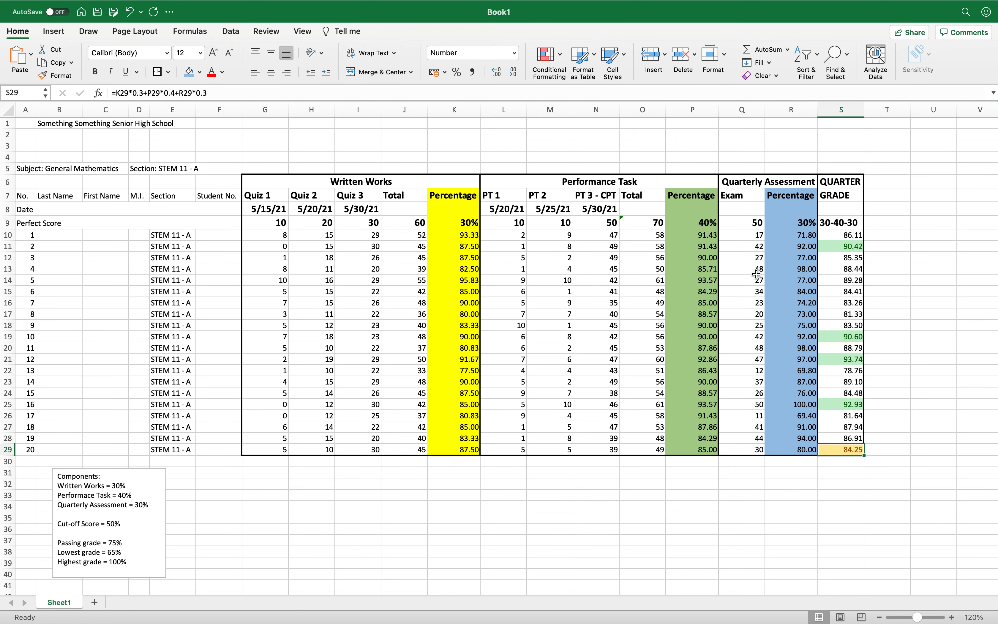
drag(863, 454, 839, 232)
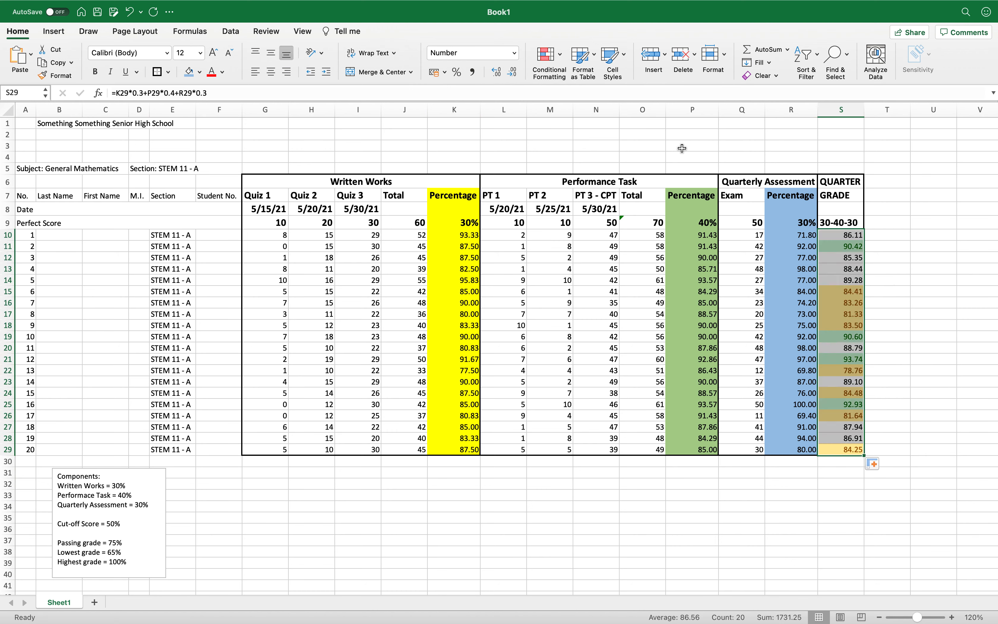
Step: Reapply the thick outside border around the QUARTER GRADE column from its heading through row 29
shift+click(849, 182)
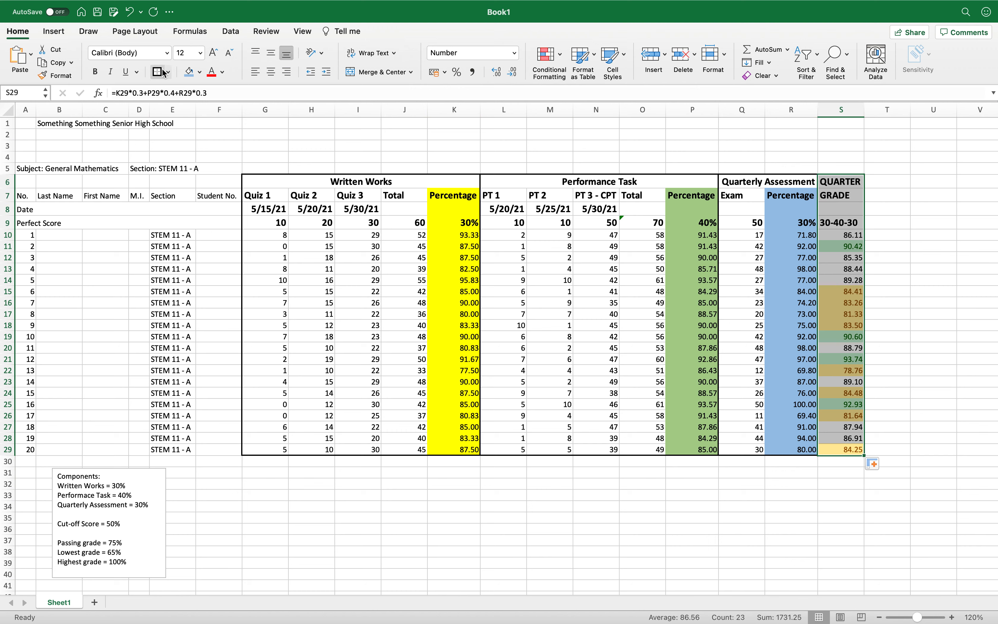
click(841, 337)
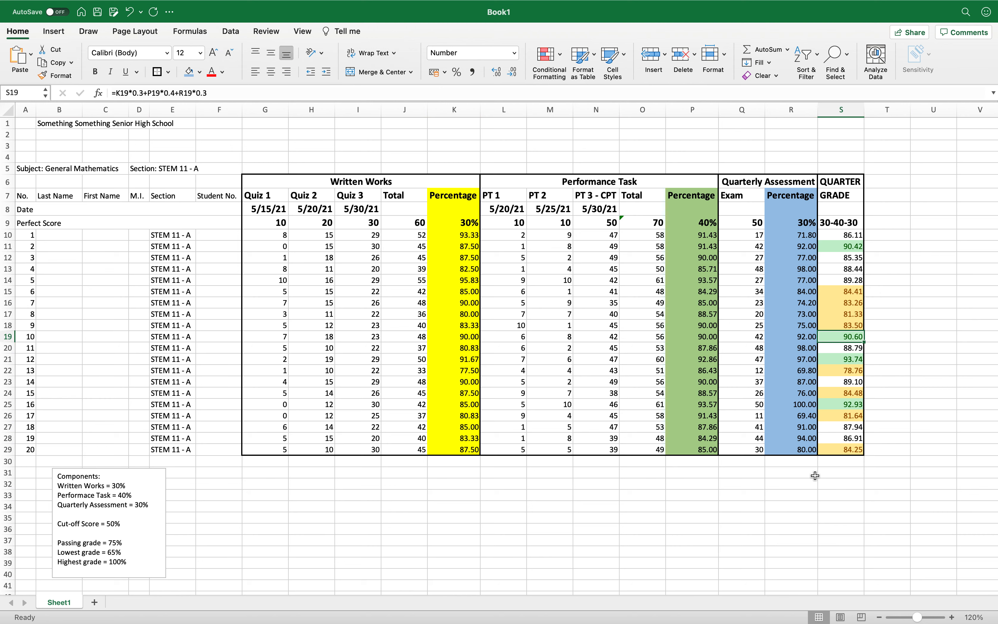
Step: Add a Less Than highlight rule with Light Red Fill with Dark Red Text to the quarter grades in S10:S29
drag(827, 236, 849, 449)
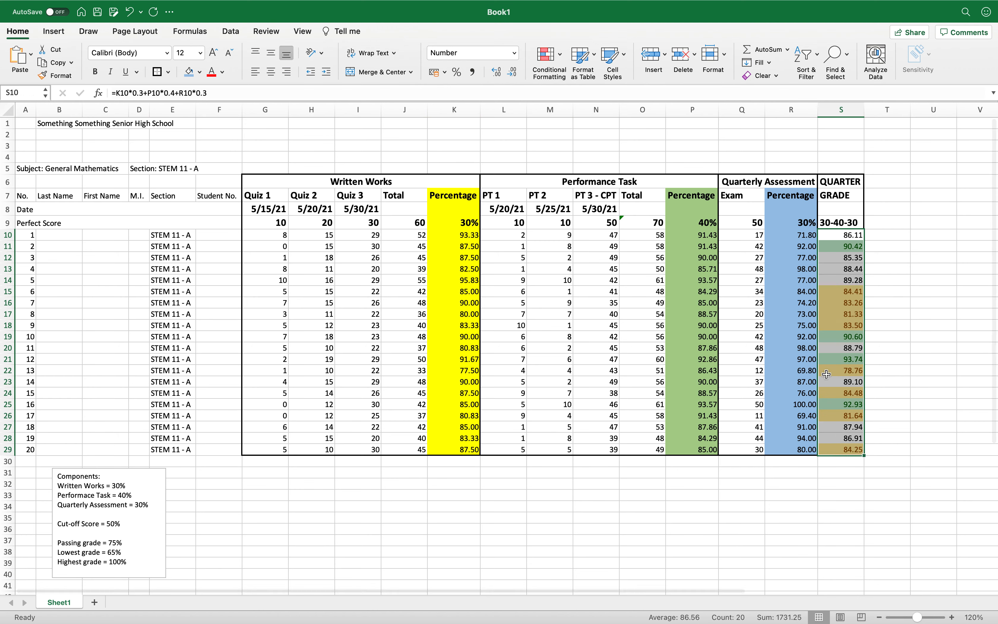
click(550, 62)
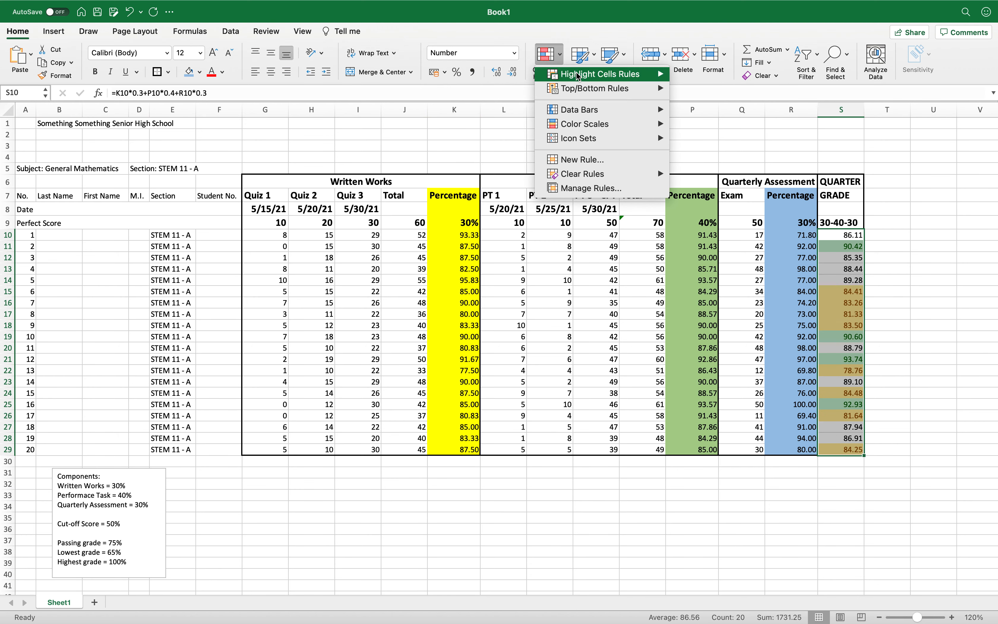
mouse_move(612, 79)
click(707, 90)
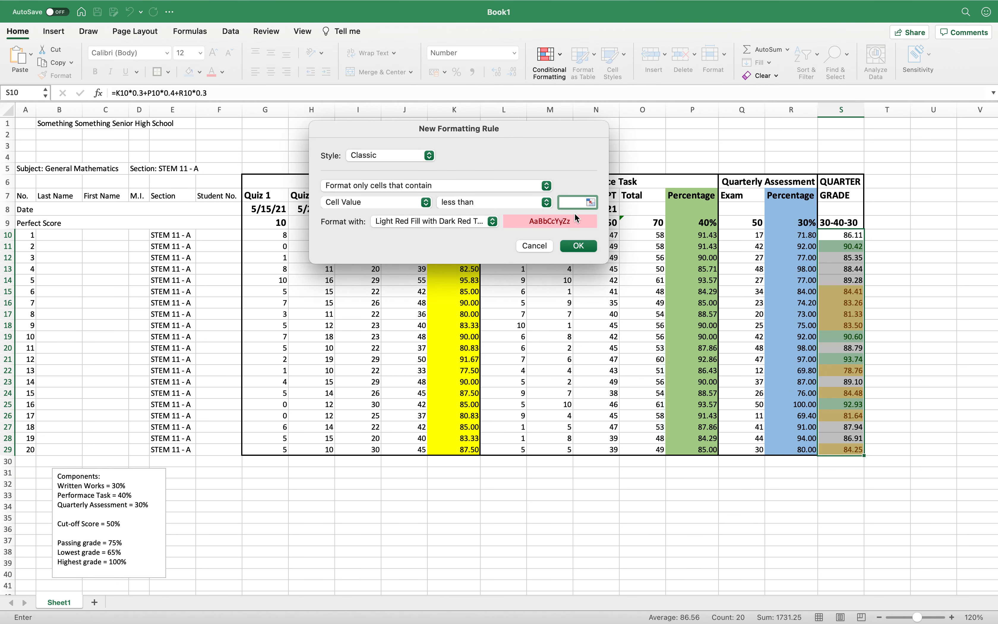
click(577, 246)
click(865, 373)
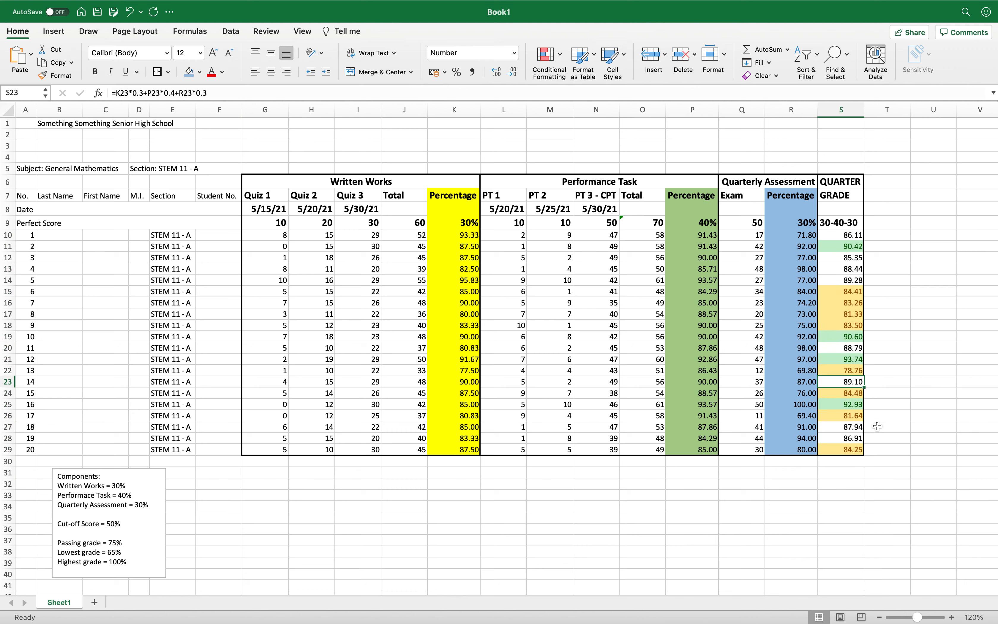
click(851, 440)
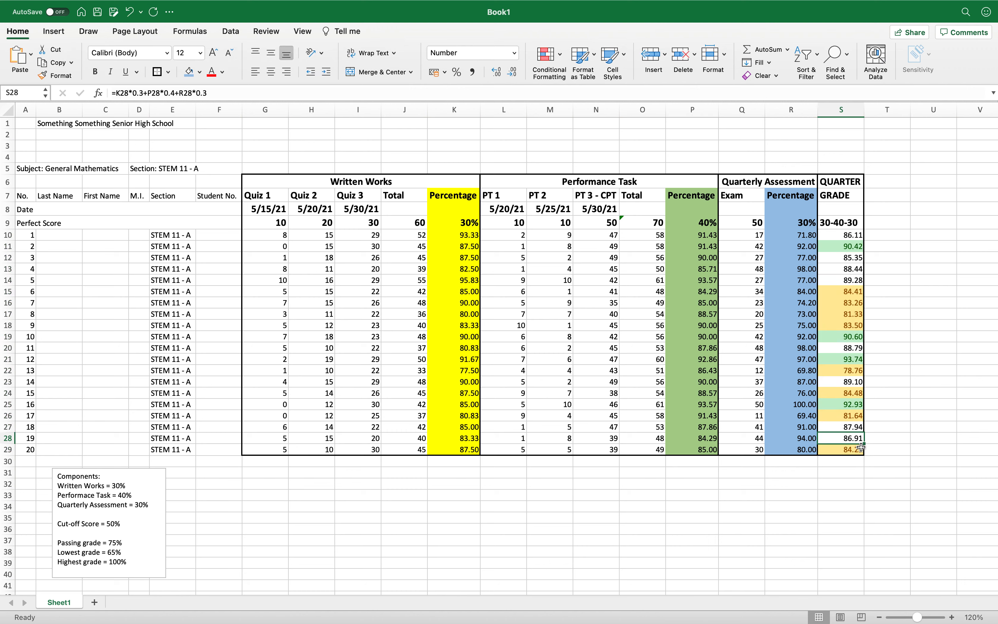
click(850, 497)
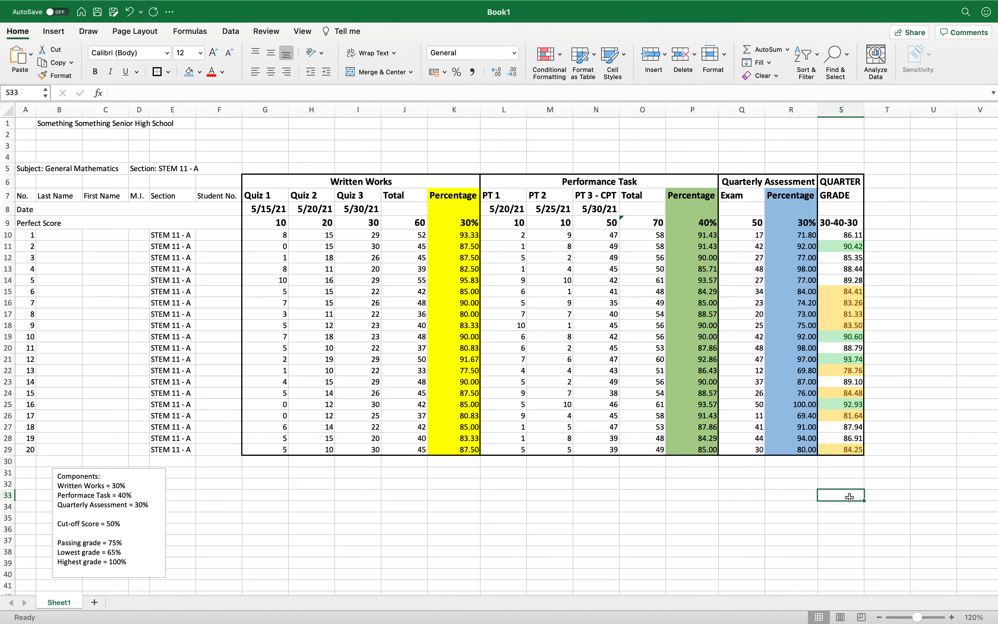
Step: Review the transmuted percentage columns of all three components and the weights and cut-off score in the Components text box
click(459, 239)
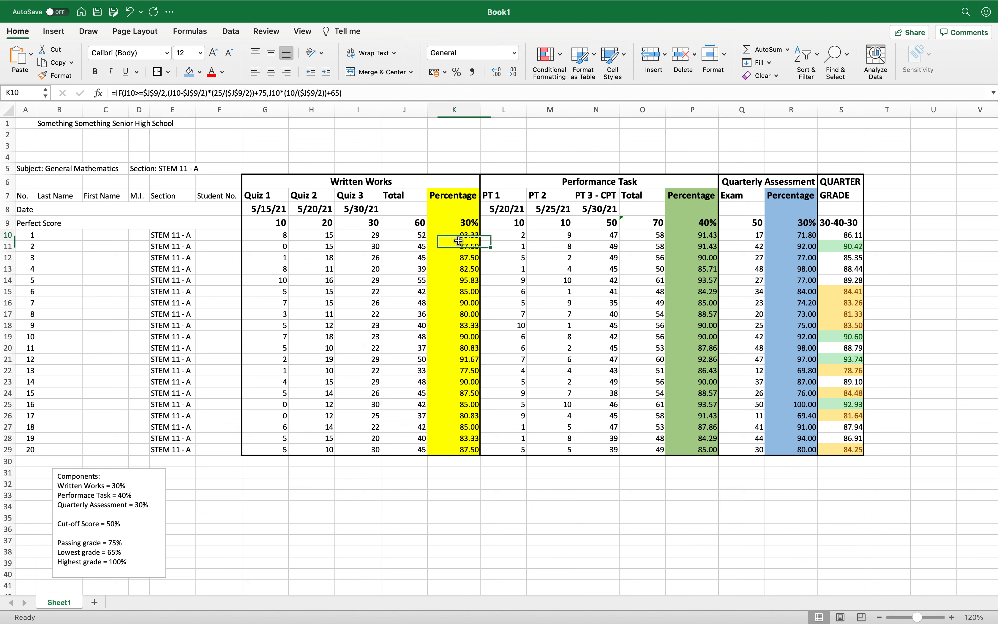
click(459, 270)
click(460, 301)
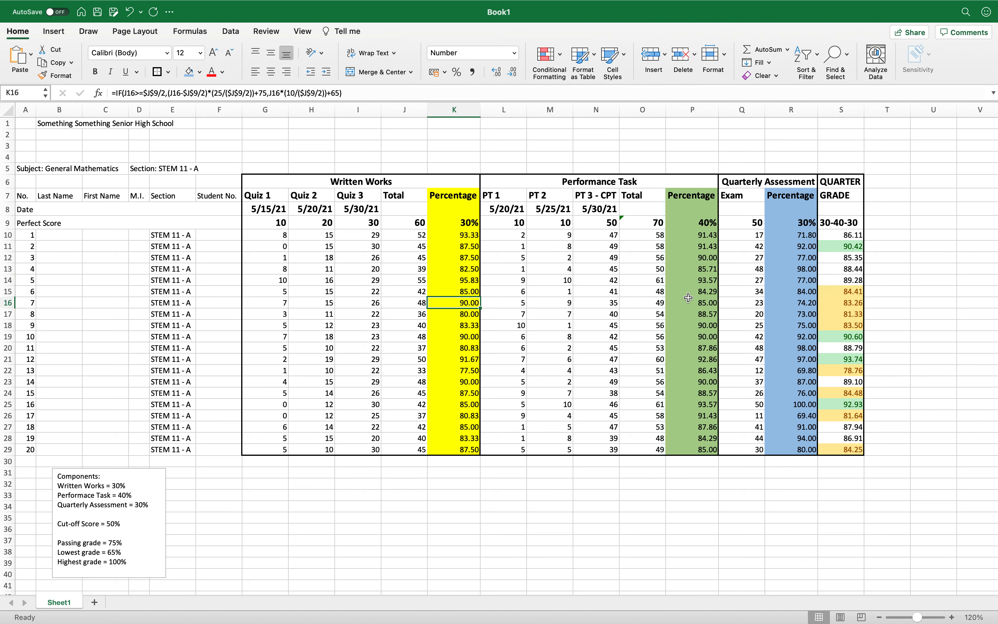
click(713, 295)
click(712, 348)
click(789, 325)
click(790, 382)
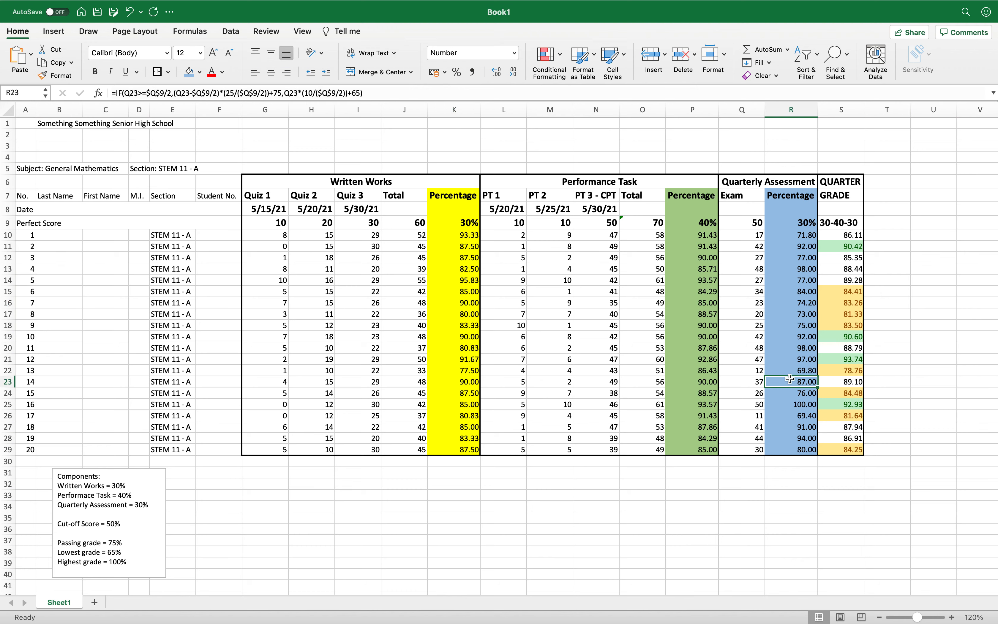
click(137, 537)
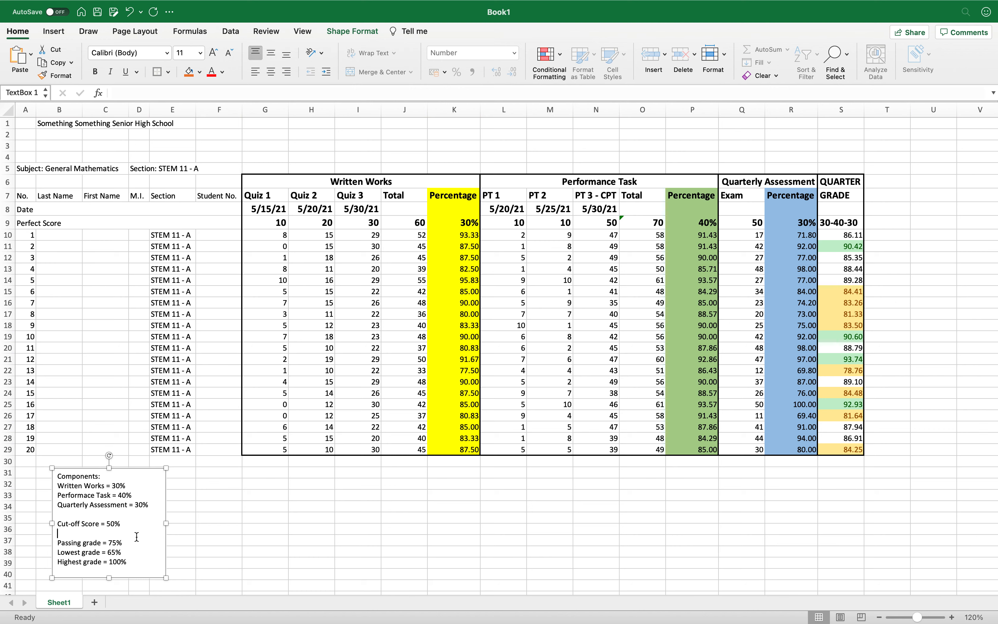
drag(152, 505, 58, 485)
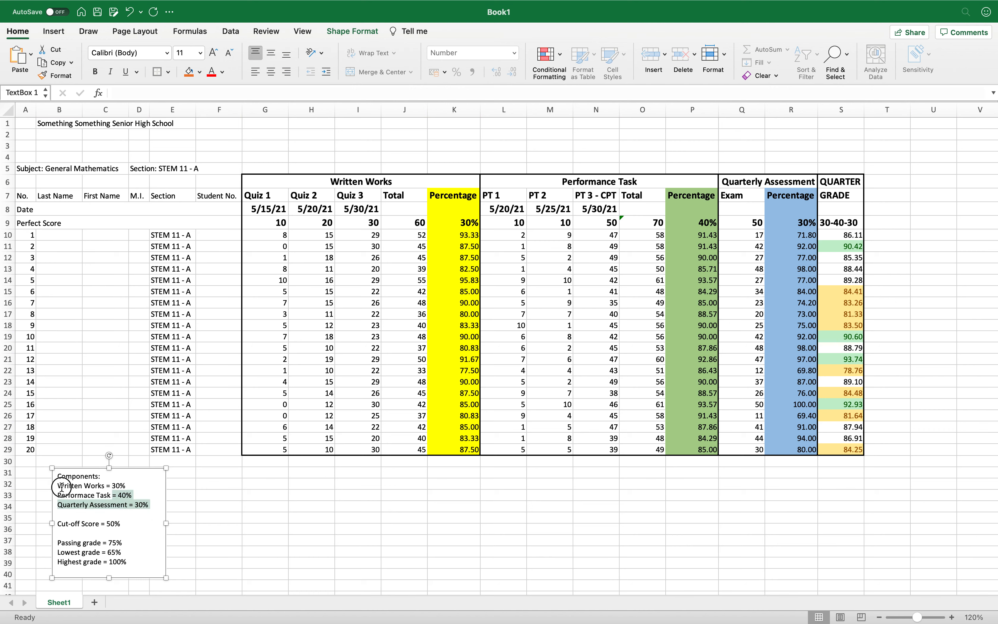
click(102, 522)
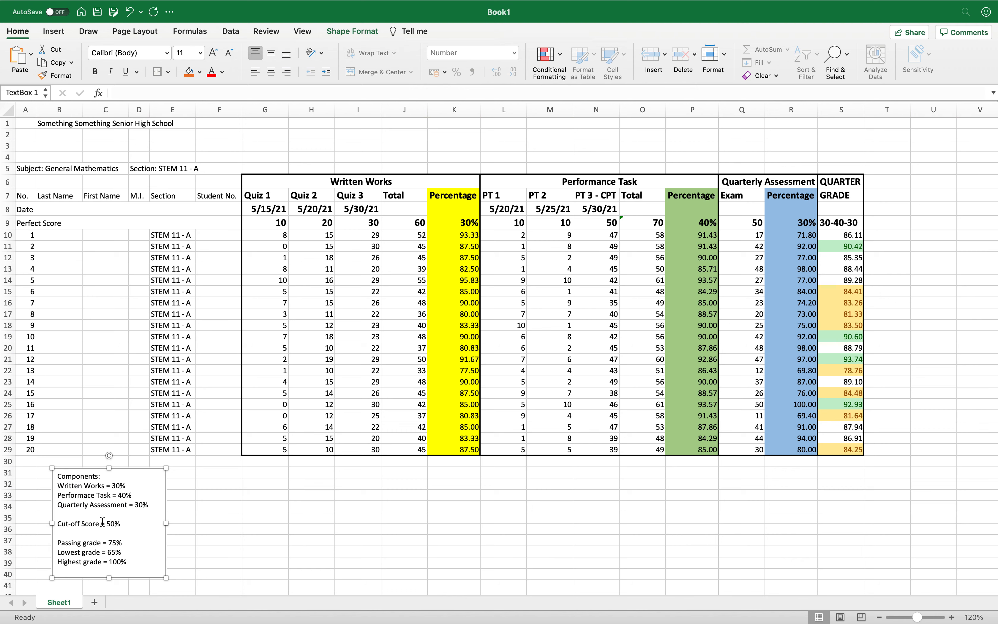
click(129, 533)
Step: Apply a thick outside border around the header block G6:S9, from Written Works through QUARTER GRADE
click(346, 181)
shift+click(847, 222)
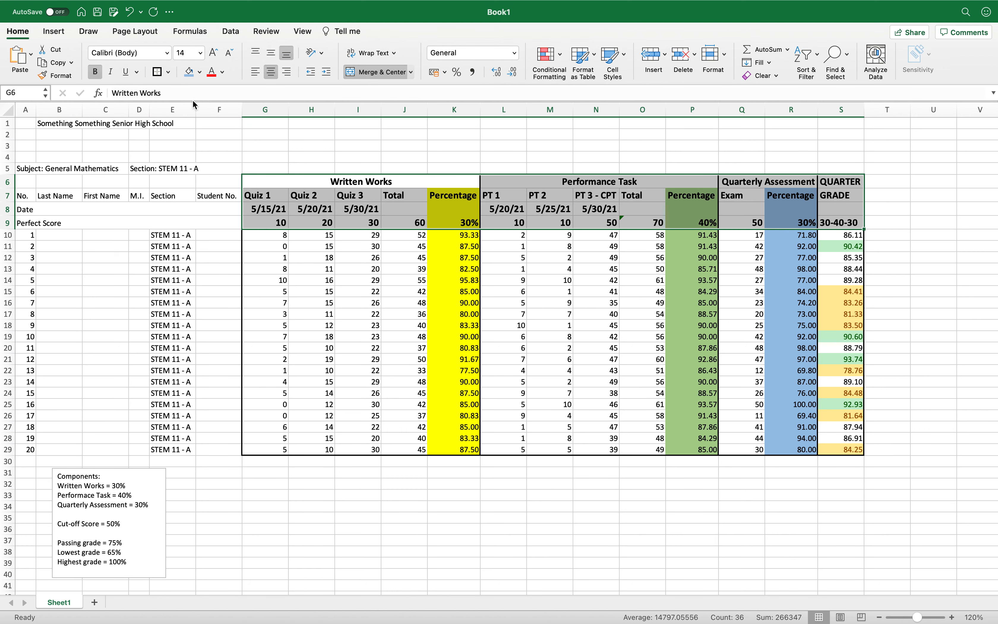
click(156, 72)
click(368, 274)
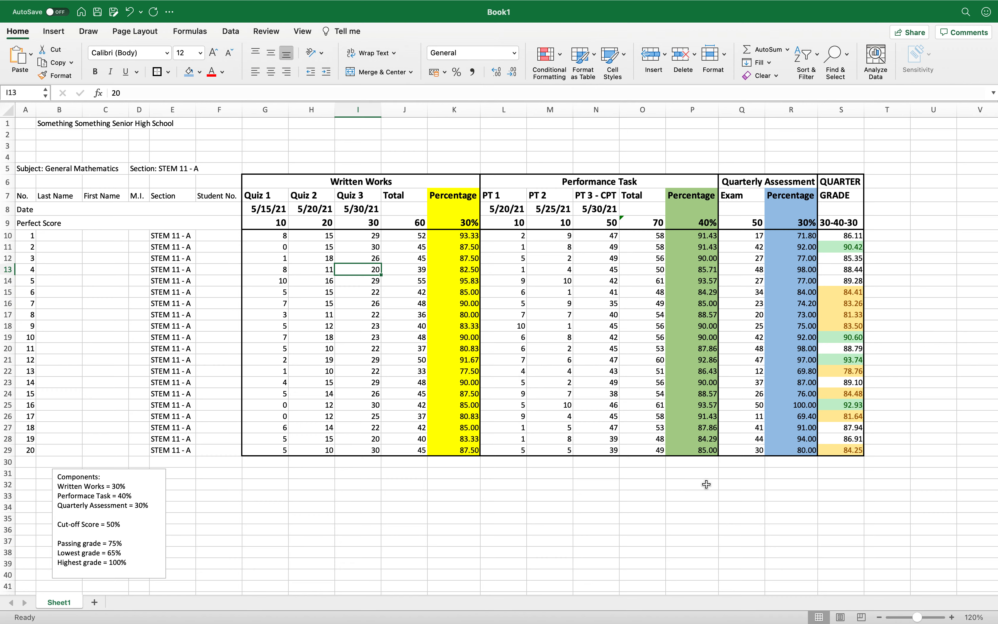
mouse_move(542, 8)
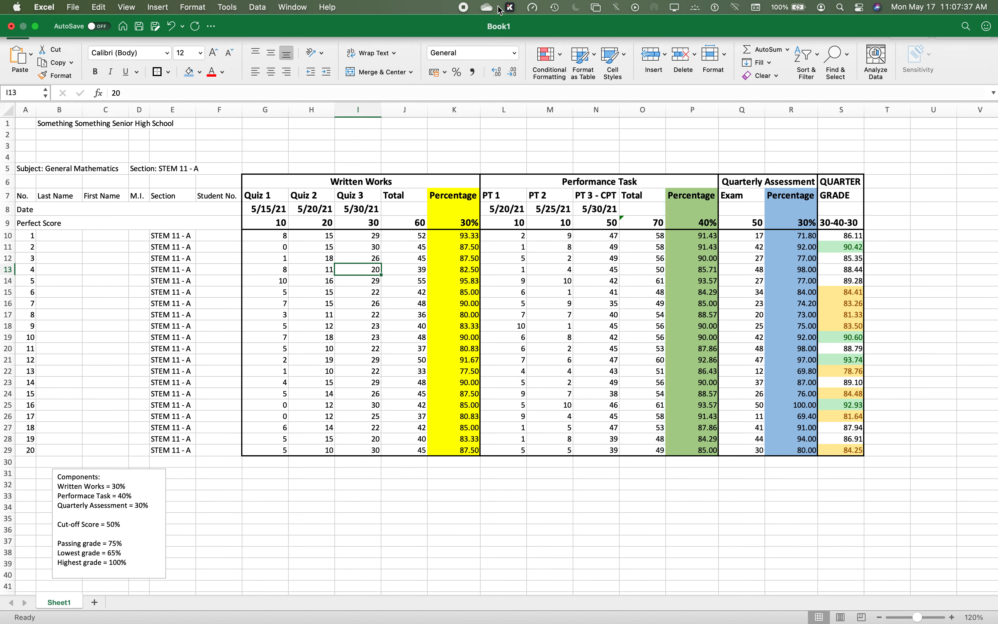